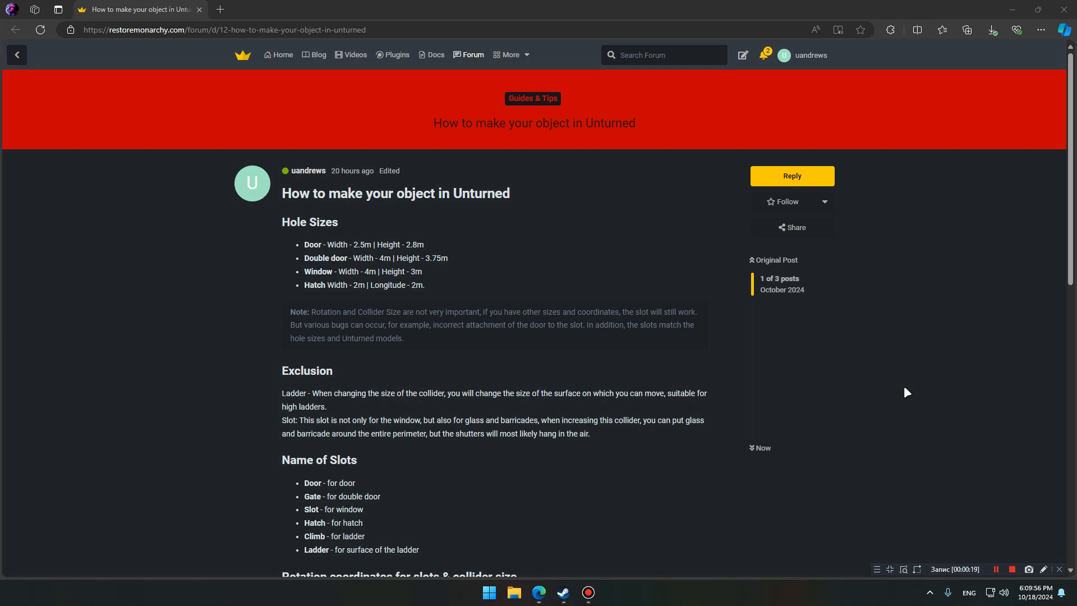
# View the Unity Hub and Notepad++ download pages linked under Useful Links in the forum guide
pyautogui.scroll(-10, 526, 351)
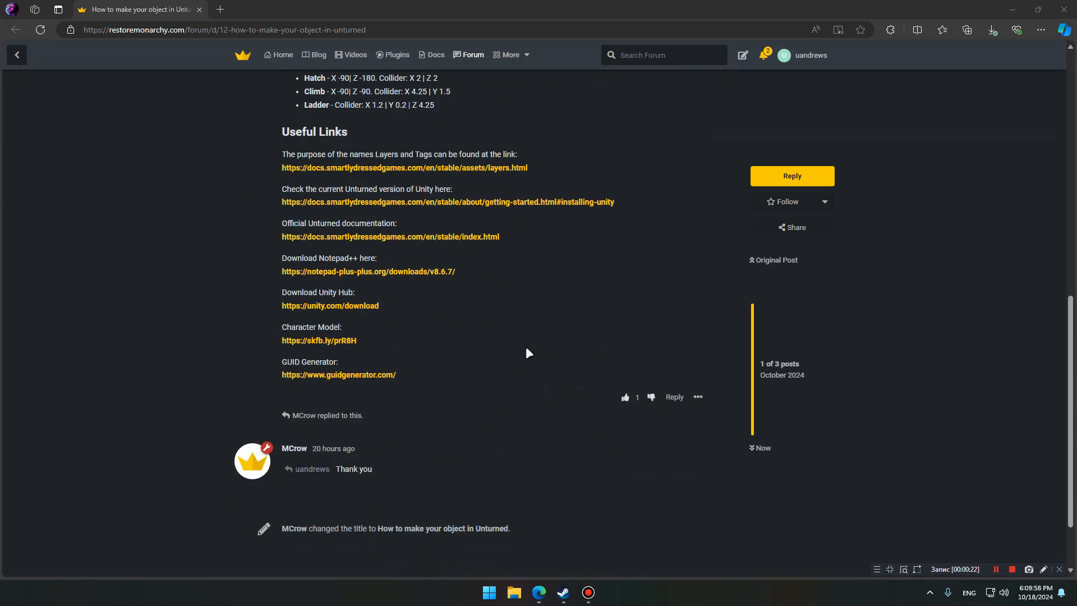
pyautogui.click(345, 306)
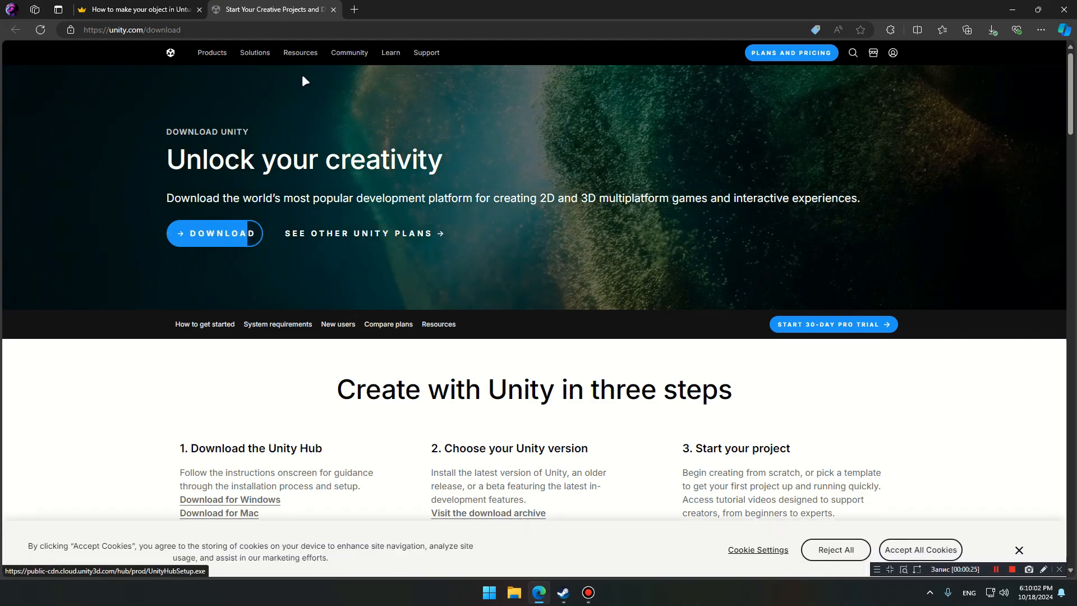
pyautogui.click(333, 10)
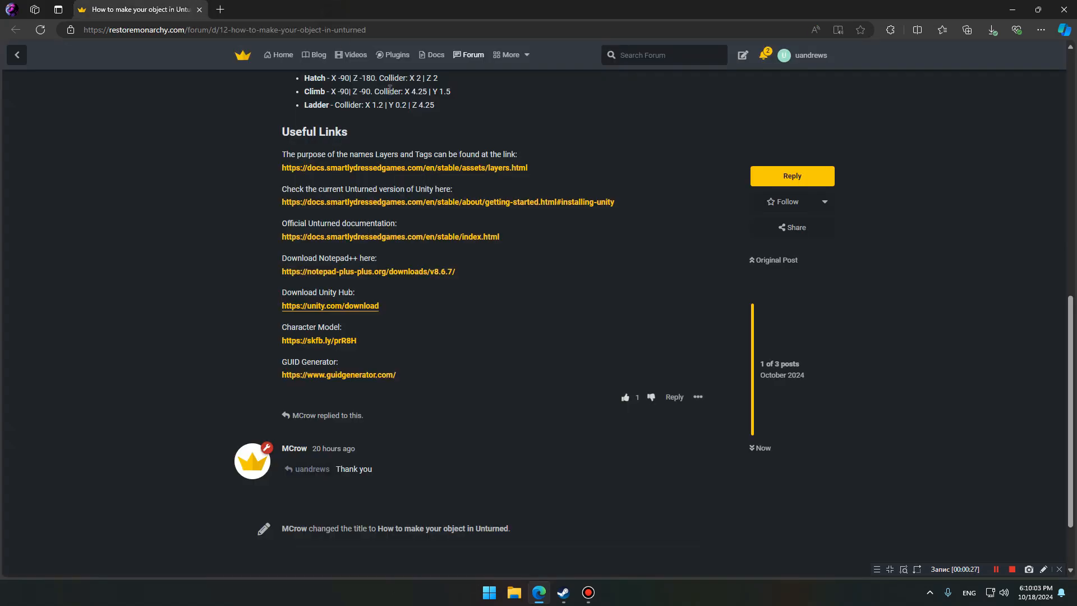
pyautogui.click(377, 273)
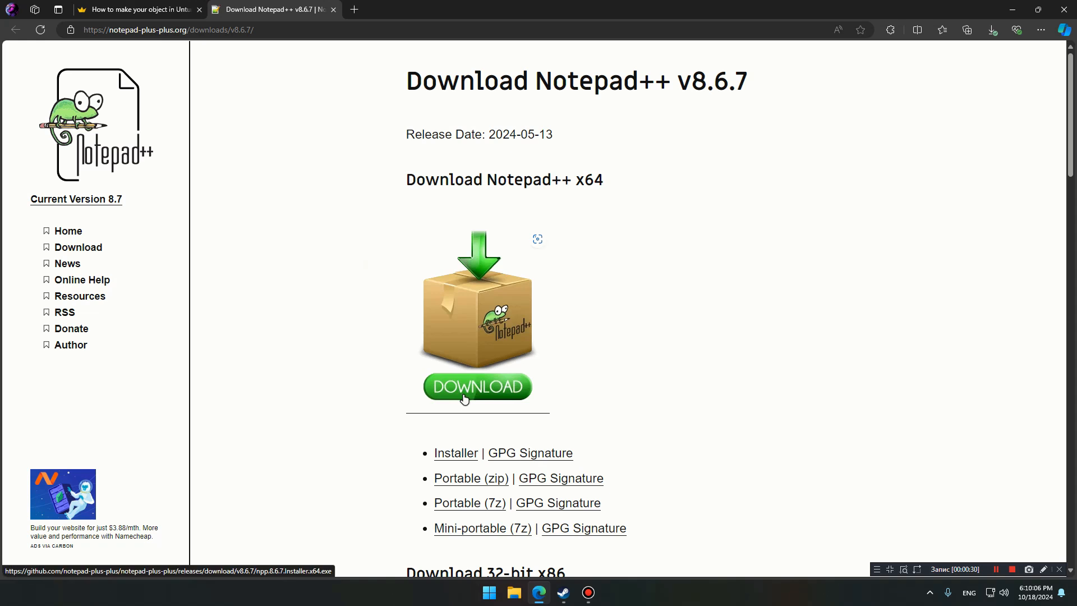
pyautogui.click(333, 9)
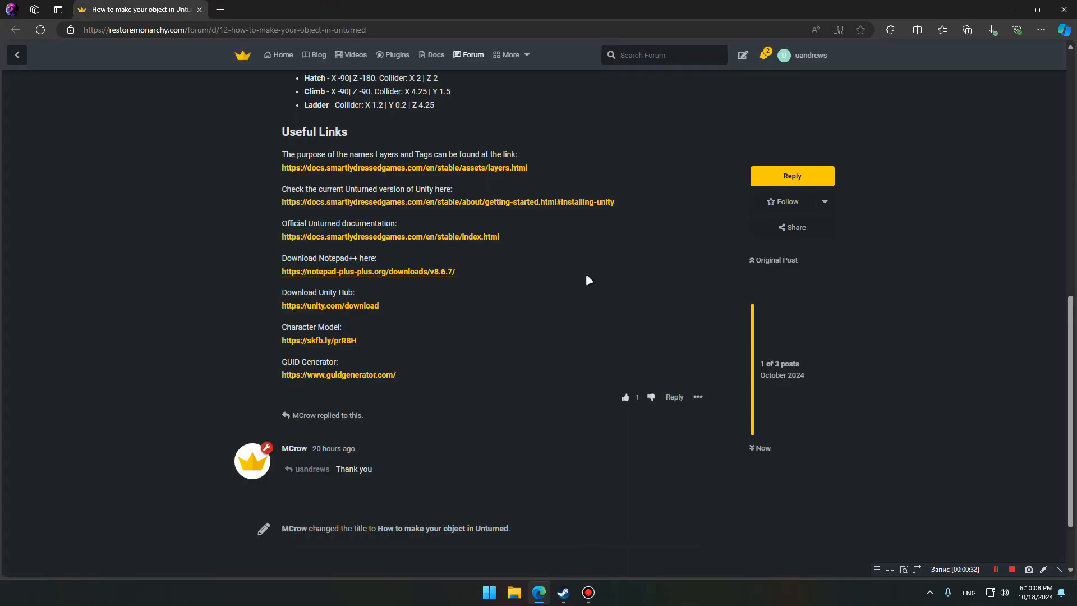
# Check which Unity version Unturned requires in the Installing Unity section of its Getting Started documentation
pyautogui.scroll(2, 583, 275)
pyautogui.click(536, 258)
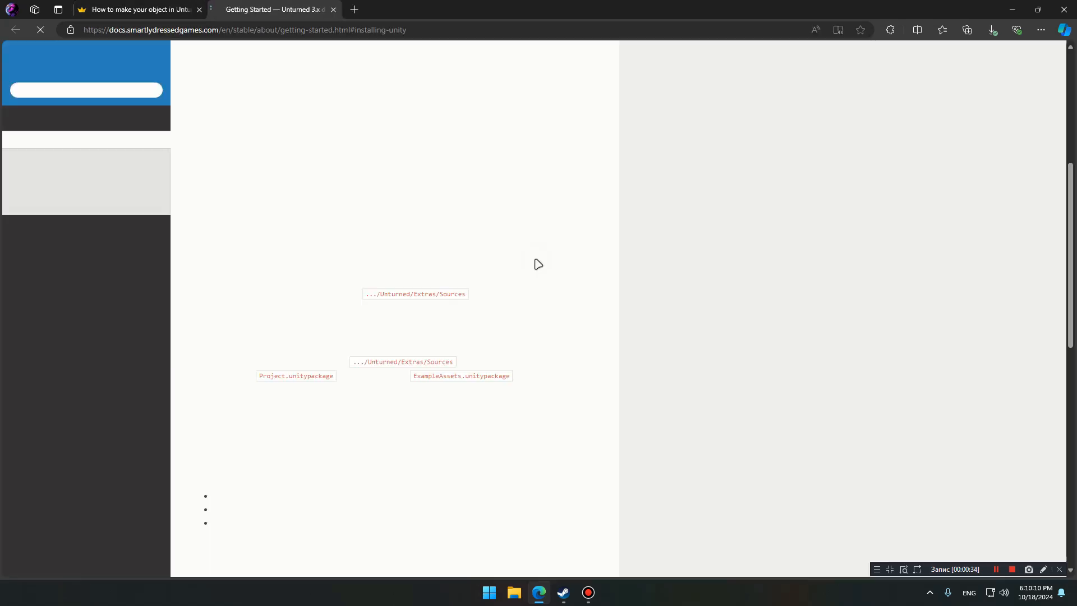
pyautogui.scroll(2, 537, 261)
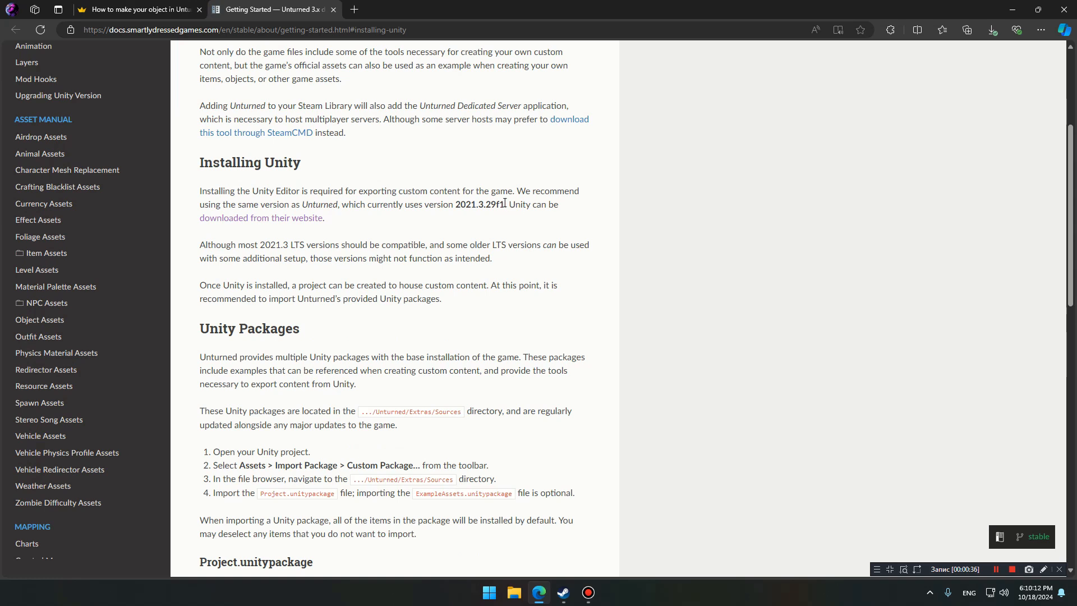
pyautogui.moveTo(505, 205); pyautogui.dragTo(457, 204)
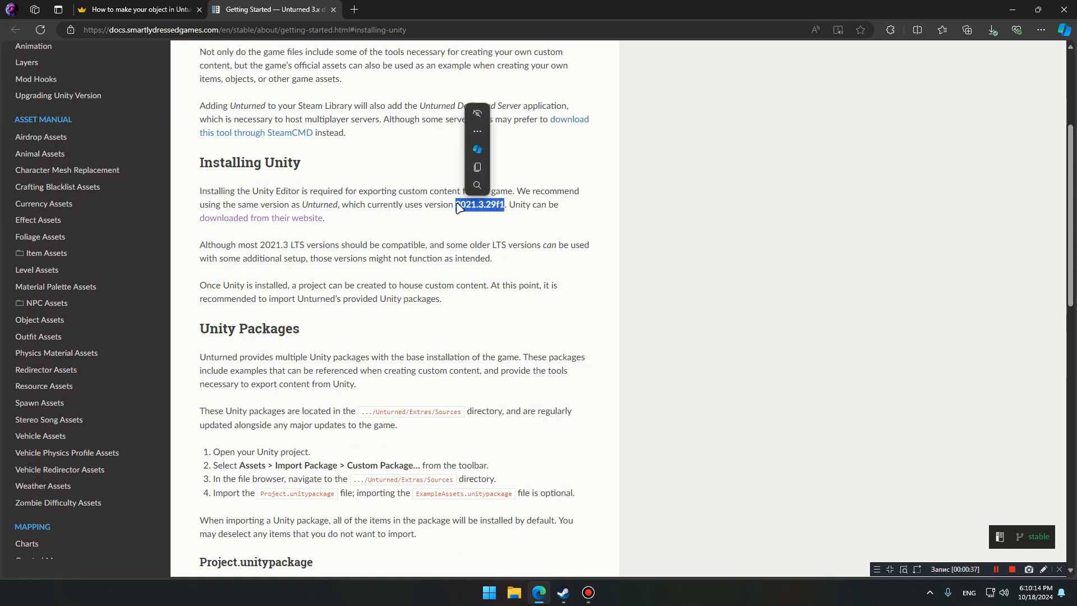
pyautogui.click(387, 228)
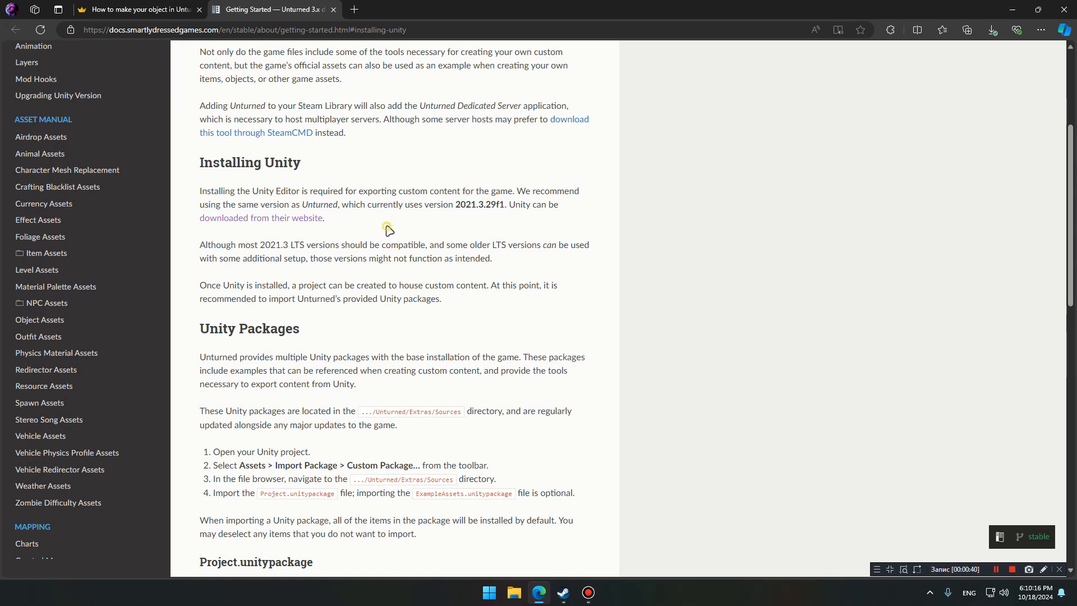
# Request installation of Unity 2021.3.29f1 from the 2021 releases in Unity's download archive through Unity Hub
pyautogui.click(304, 222)
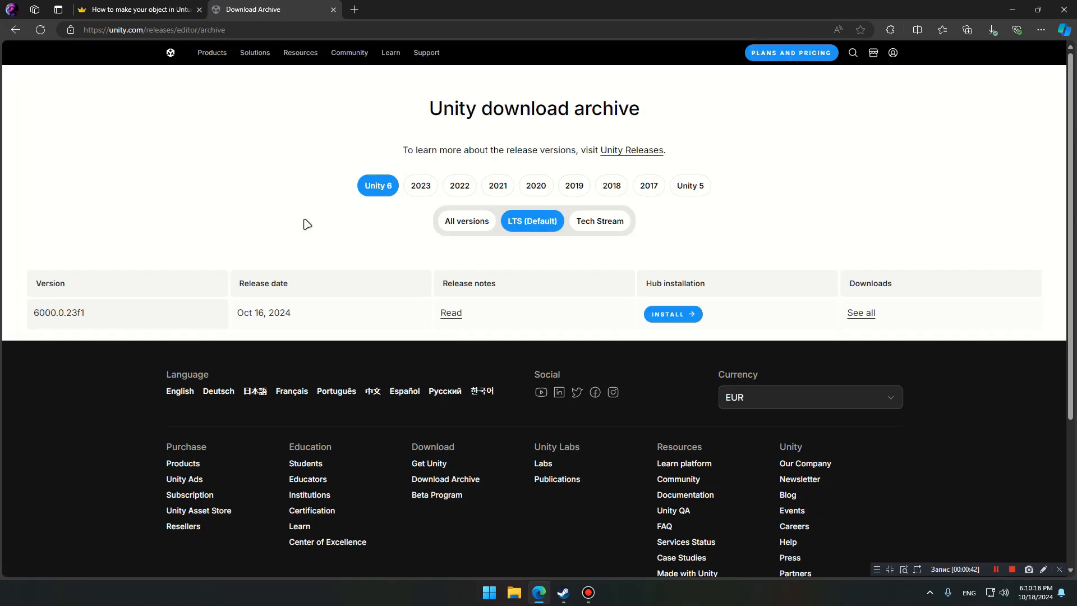
pyautogui.click(497, 189)
pyautogui.scroll(-10, 352, 281)
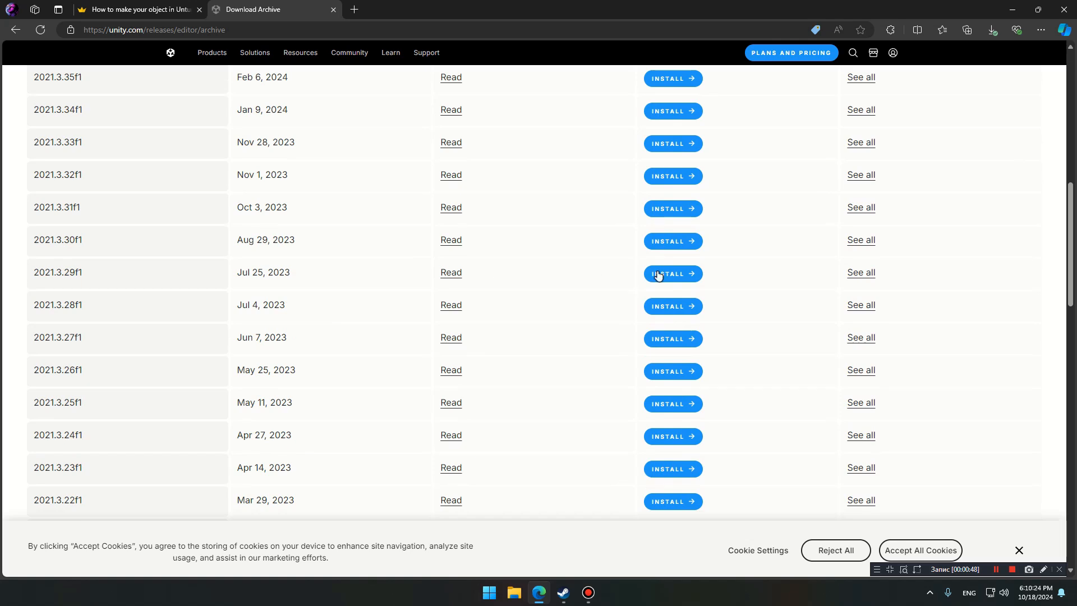
pyautogui.click(666, 277)
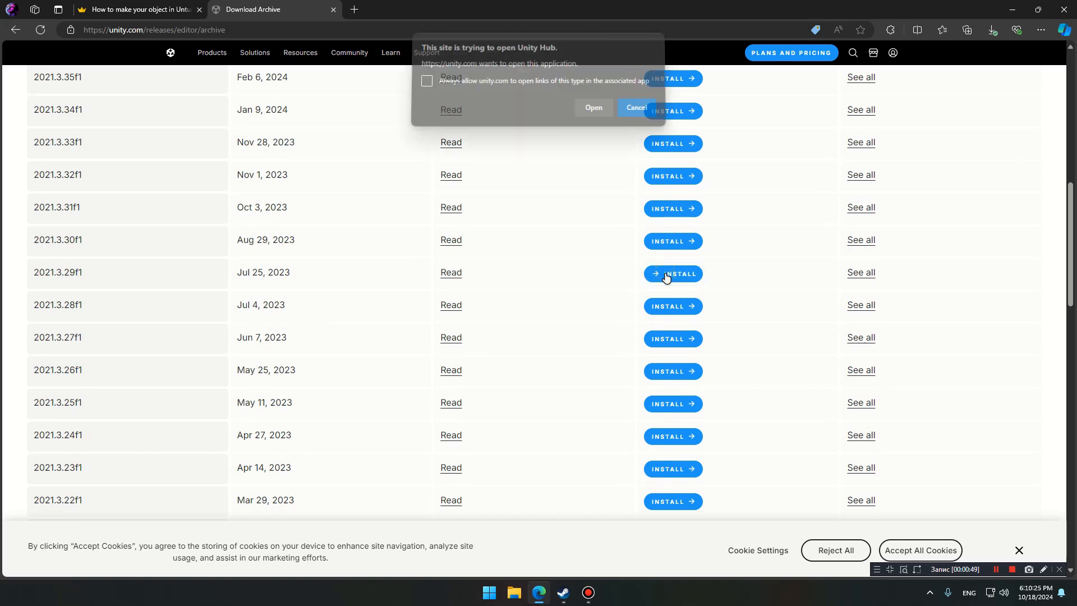
pyautogui.click(591, 112)
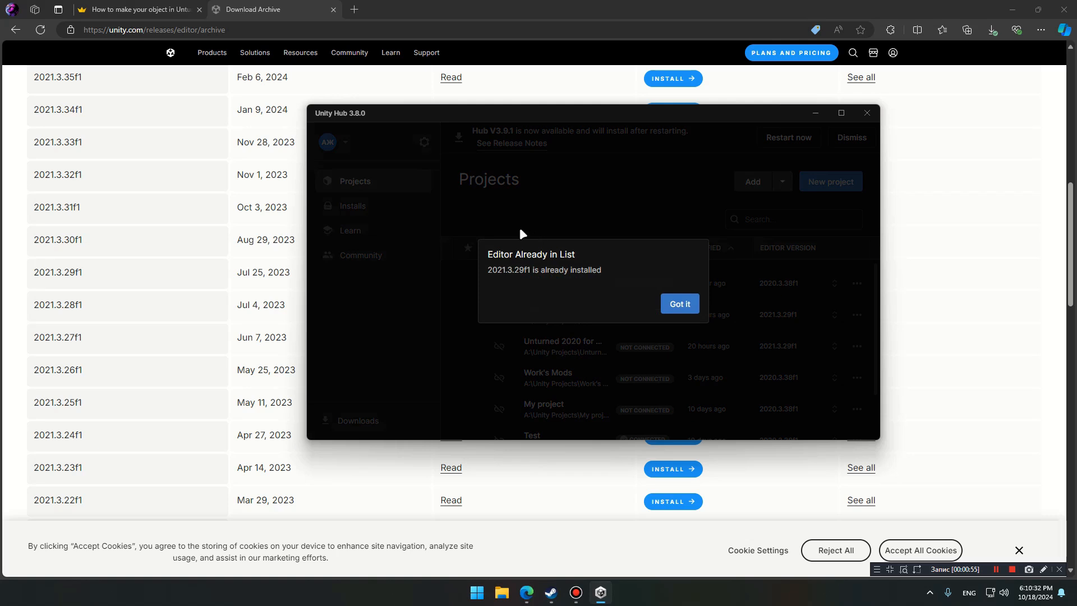
pyautogui.click(684, 306)
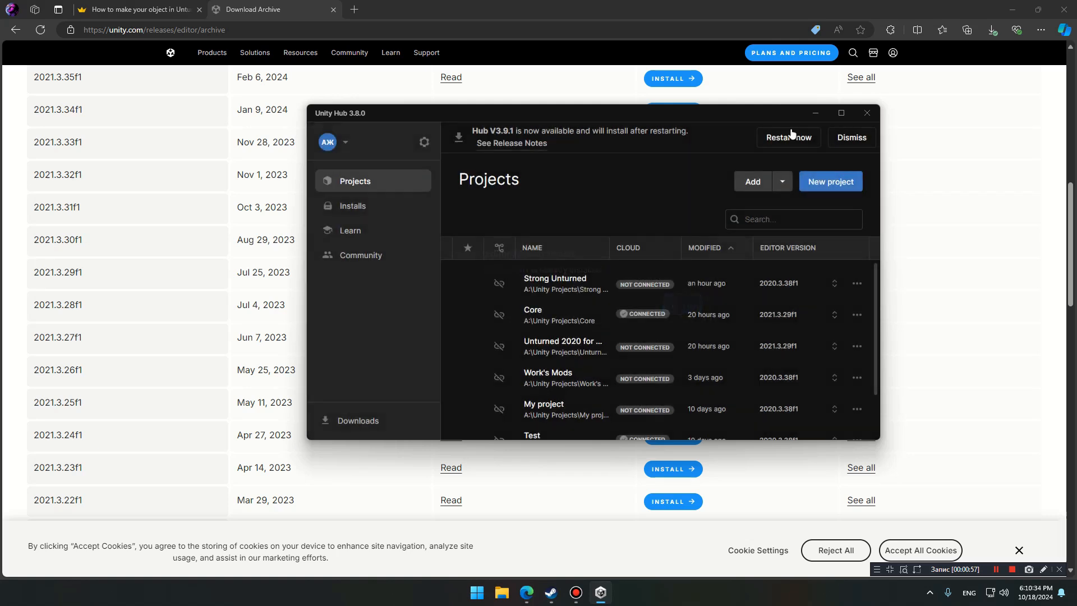
pyautogui.click(816, 113)
# Switch to Steam, find Blender in the store and launch it from its page
pyautogui.click(552, 596)
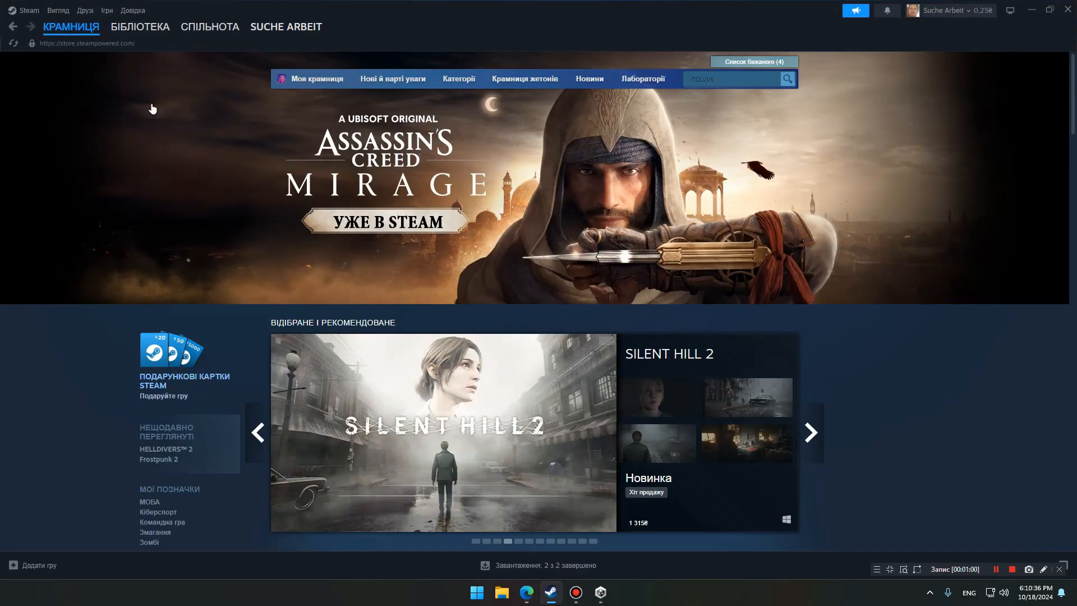
pyautogui.click(746, 82)
pyautogui.write('Blender')
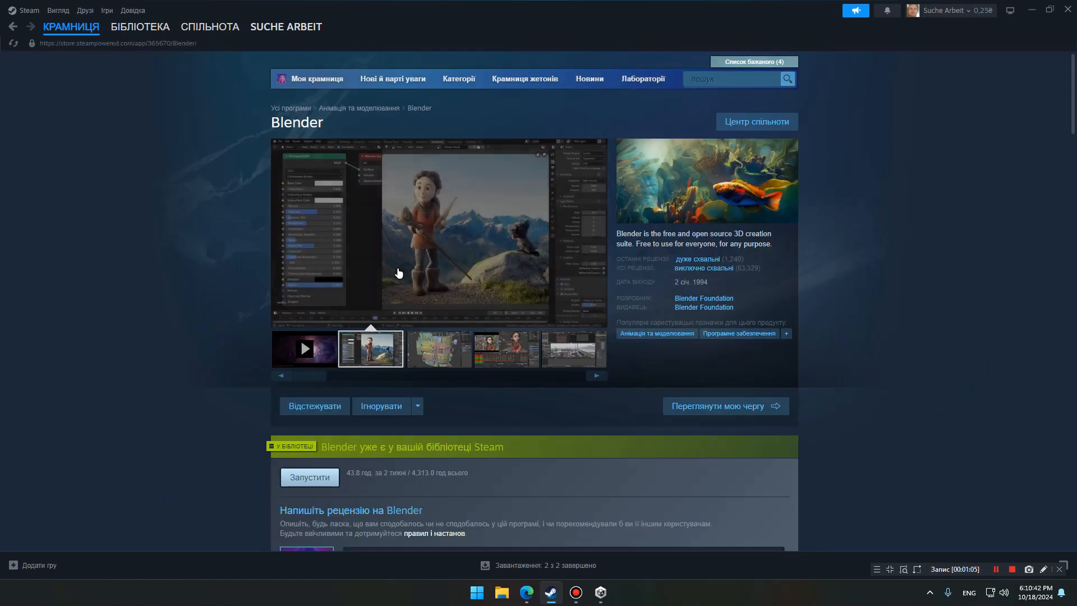
pyautogui.scroll(-3, 447, 267)
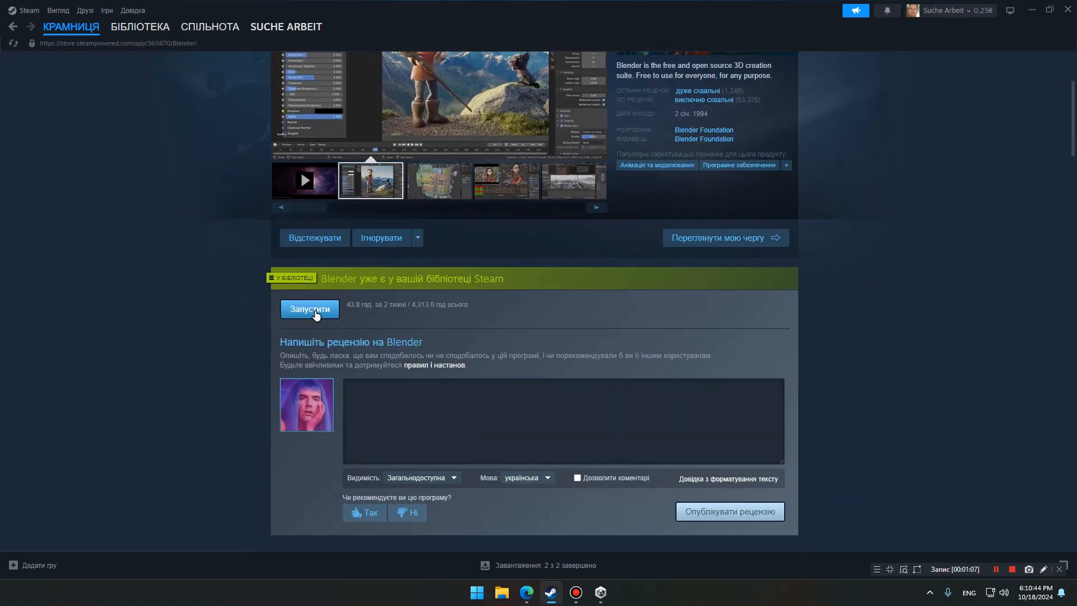
pyautogui.click(314, 311)
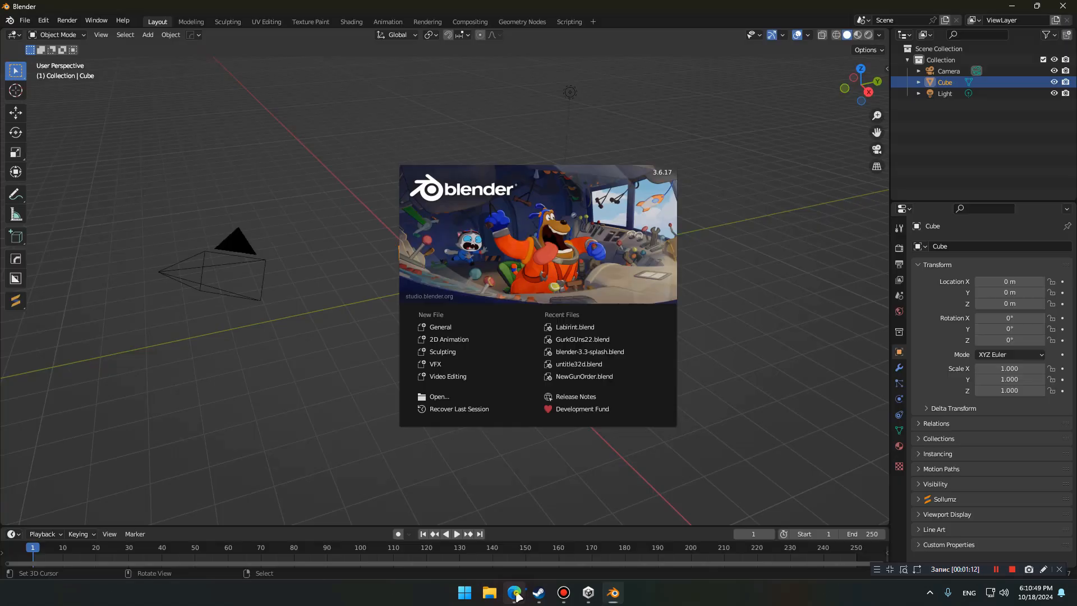
# Return to the forum guide in the browser and view the download formats of the linked Unturned Character model on Sketchfab
pyautogui.click(517, 590)
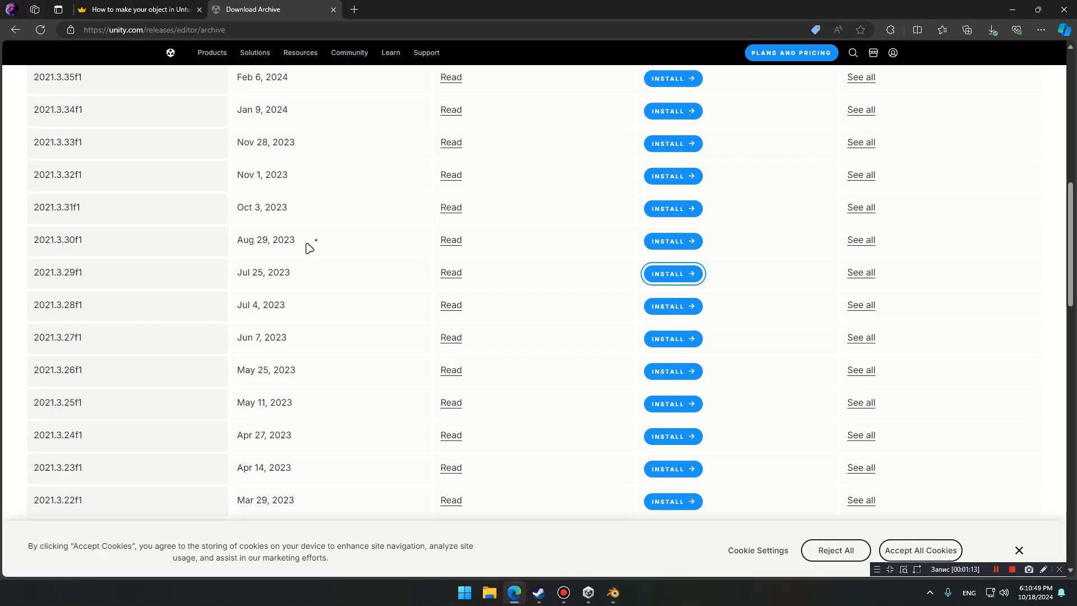
pyautogui.click(334, 9)
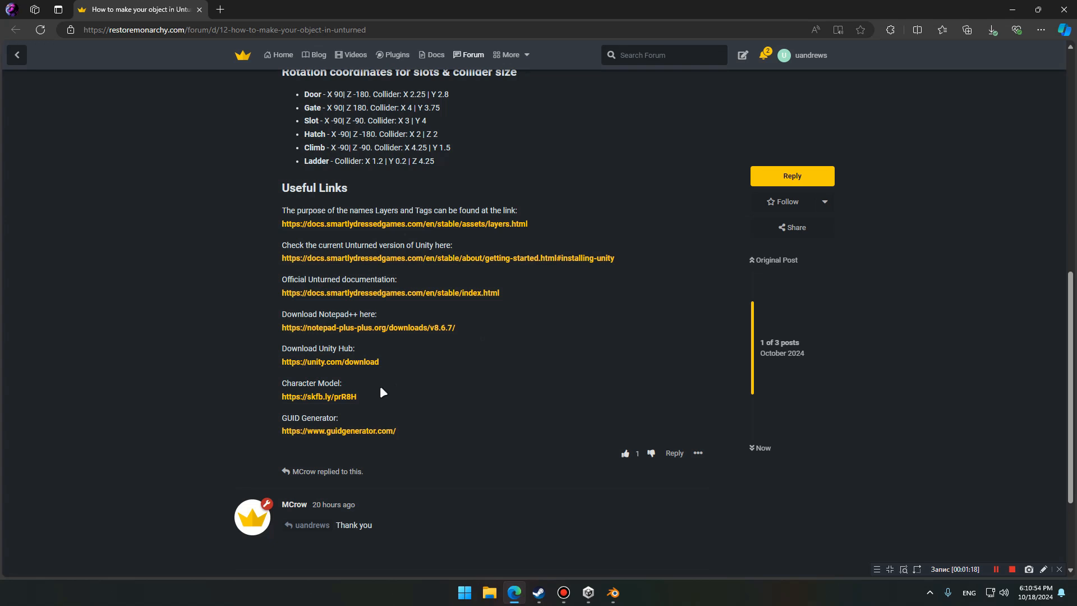
pyautogui.click(323, 397)
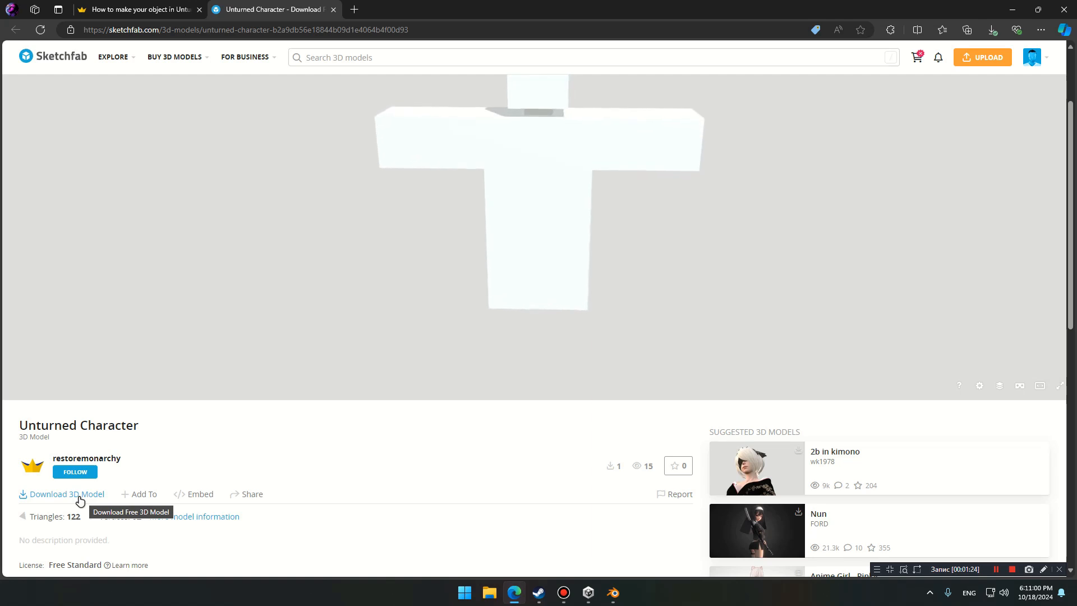
pyautogui.click(84, 495)
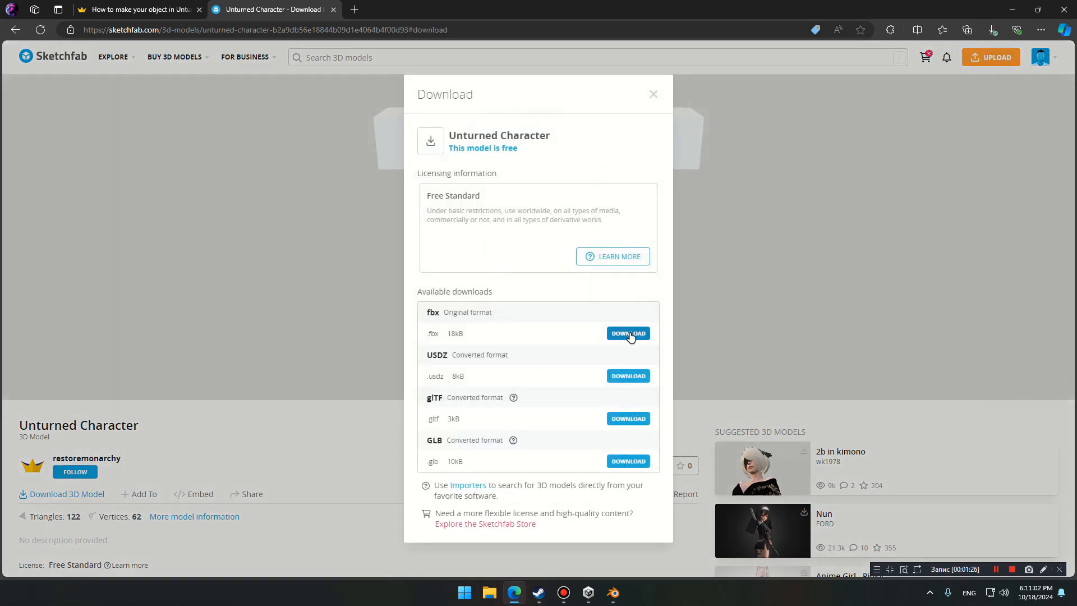
pyautogui.click(652, 94)
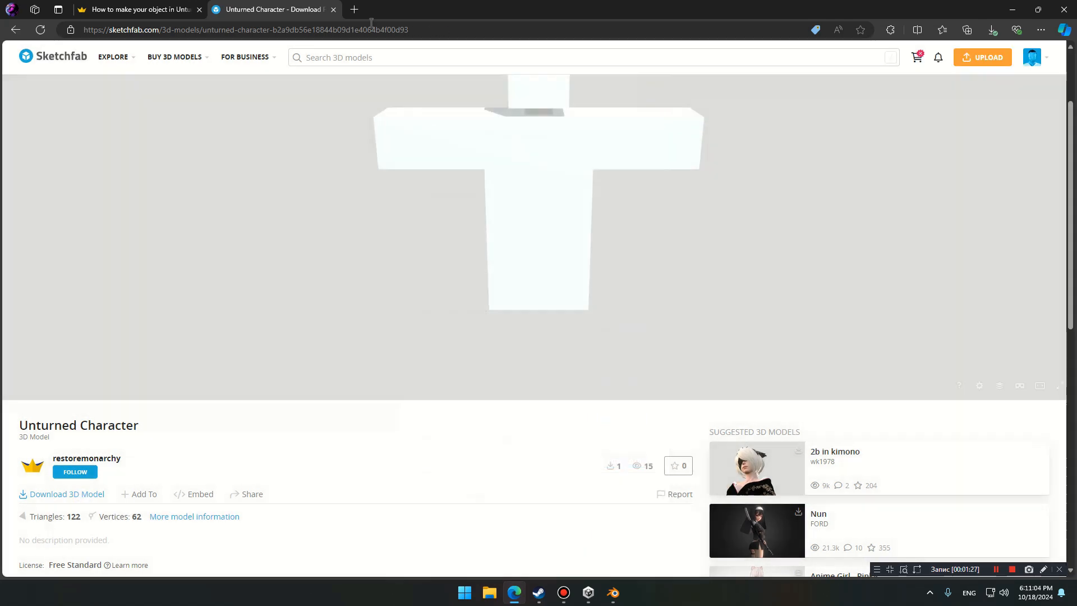
pyautogui.click(337, 12)
# Switch to Blender, dismiss the splash screen and delete all the default scene objects
pyautogui.click(613, 593)
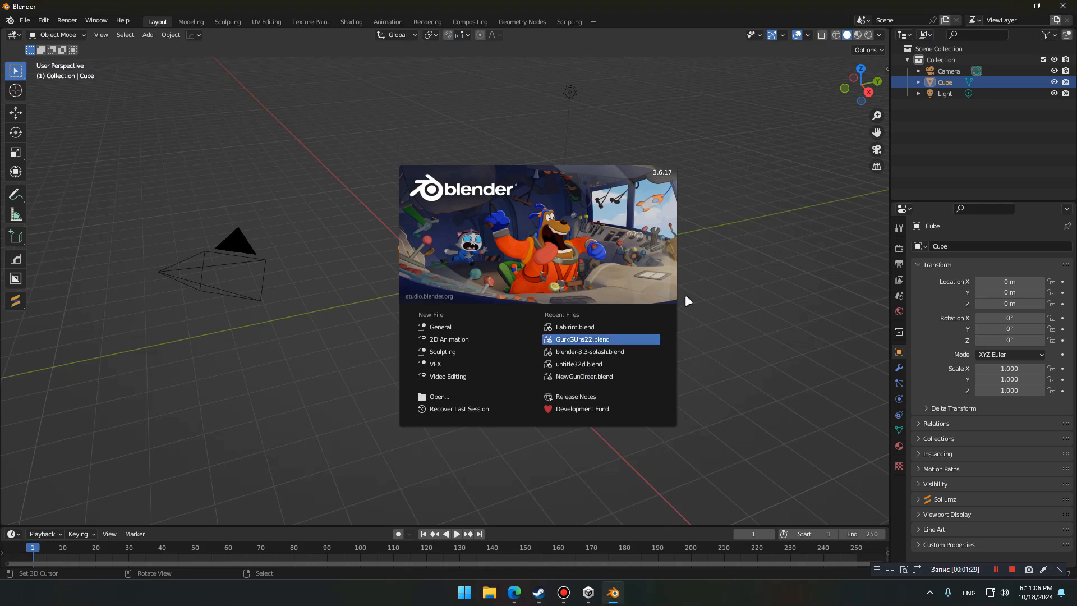
pyautogui.click(696, 283)
pyautogui.click(546, 300)
pyautogui.press('a')
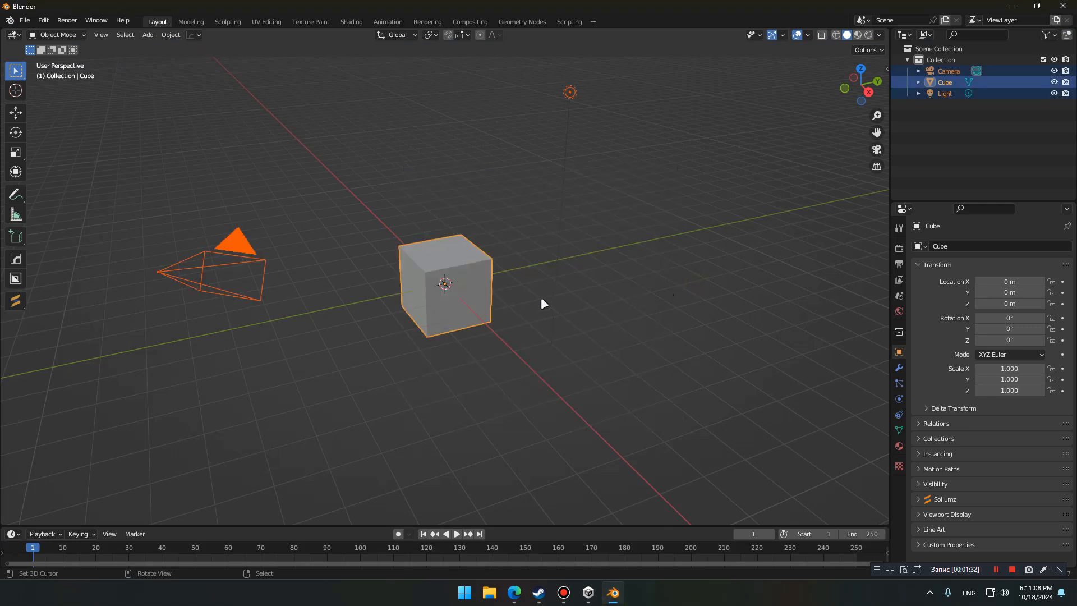
pyautogui.press('Delete')
pyautogui.click(527, 282)
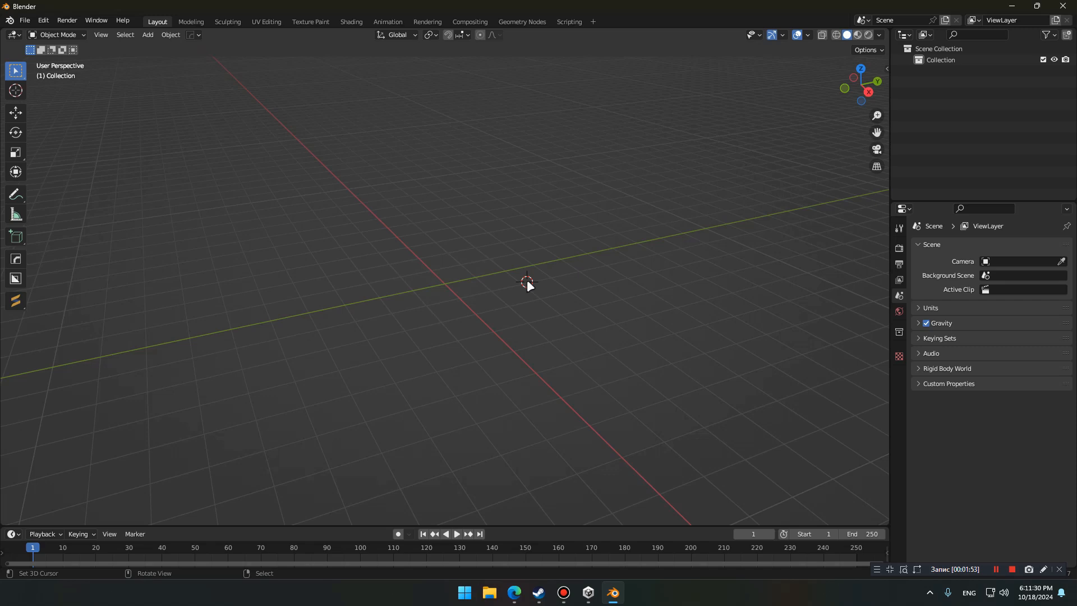
# Import Character.fbx from the desktop into the scene as an FBX model
pyautogui.click(25, 21)
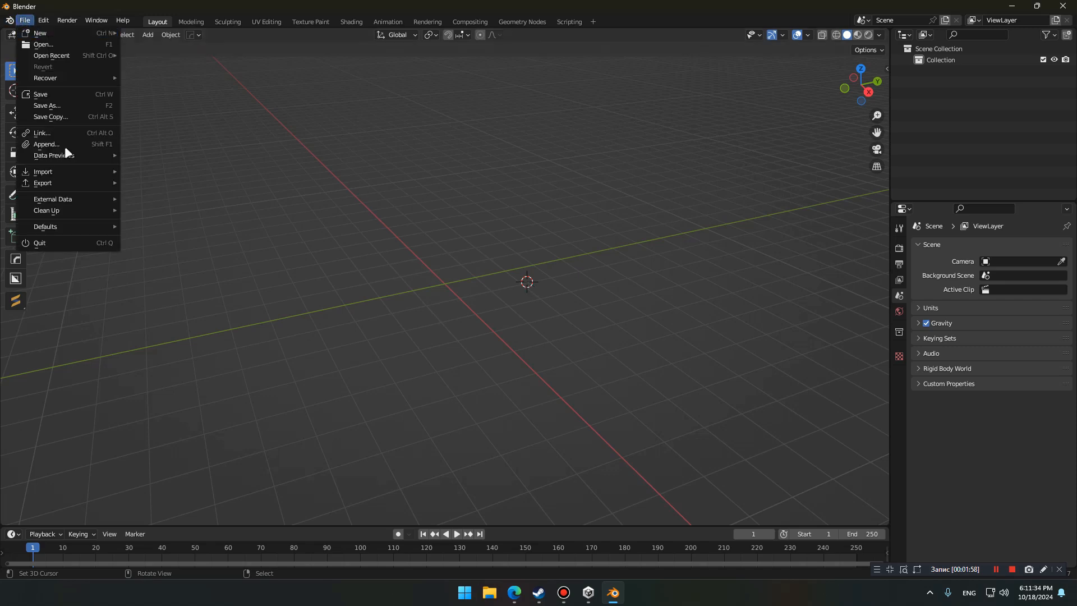
pyautogui.moveTo(45, 172)
pyautogui.click(217, 290)
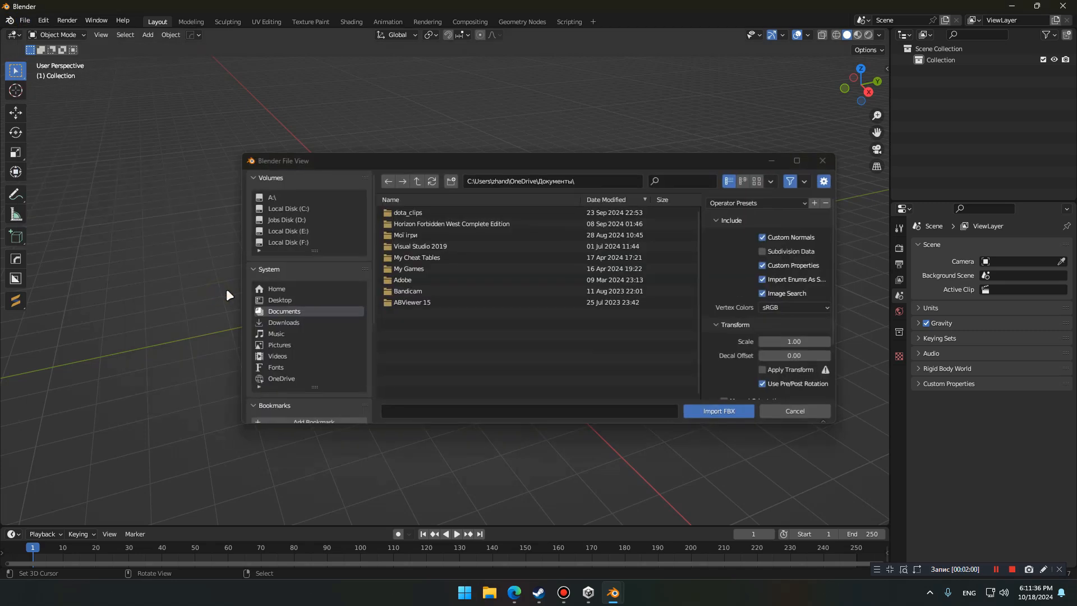
pyautogui.click(302, 299)
pyautogui.click(443, 213)
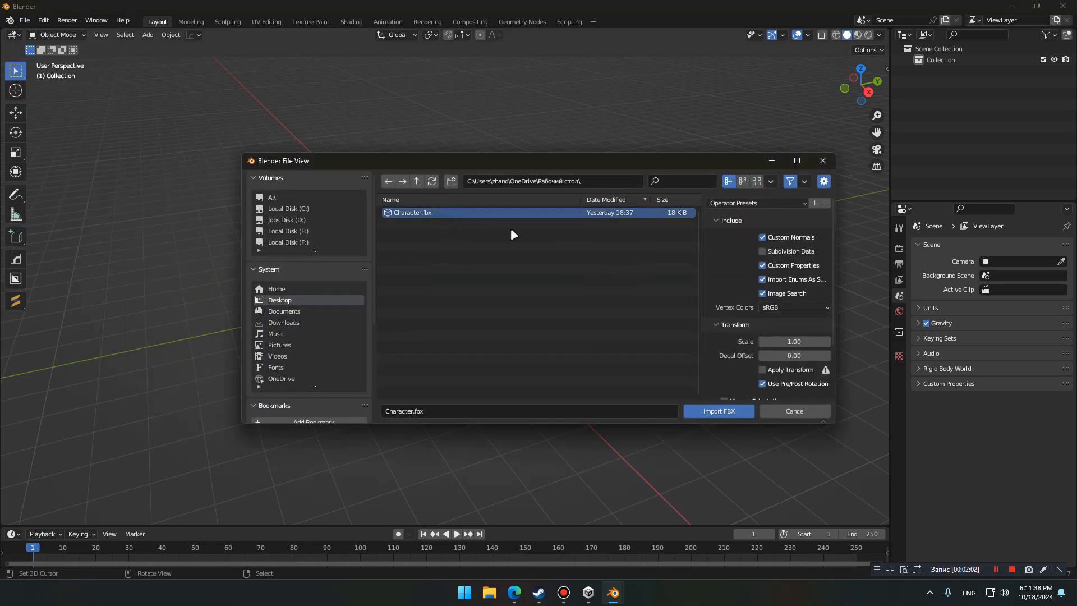
pyautogui.click(721, 411)
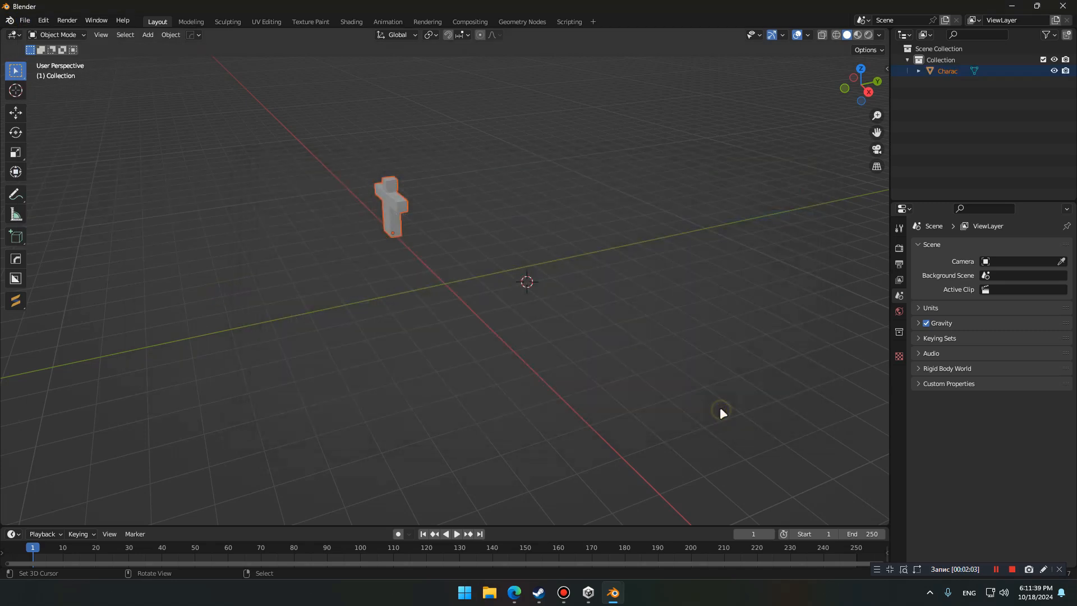
# Place the 3D cursor near the world origin, add a cube there and flatten it along Z into a thin slab
pyautogui.click(442, 284)
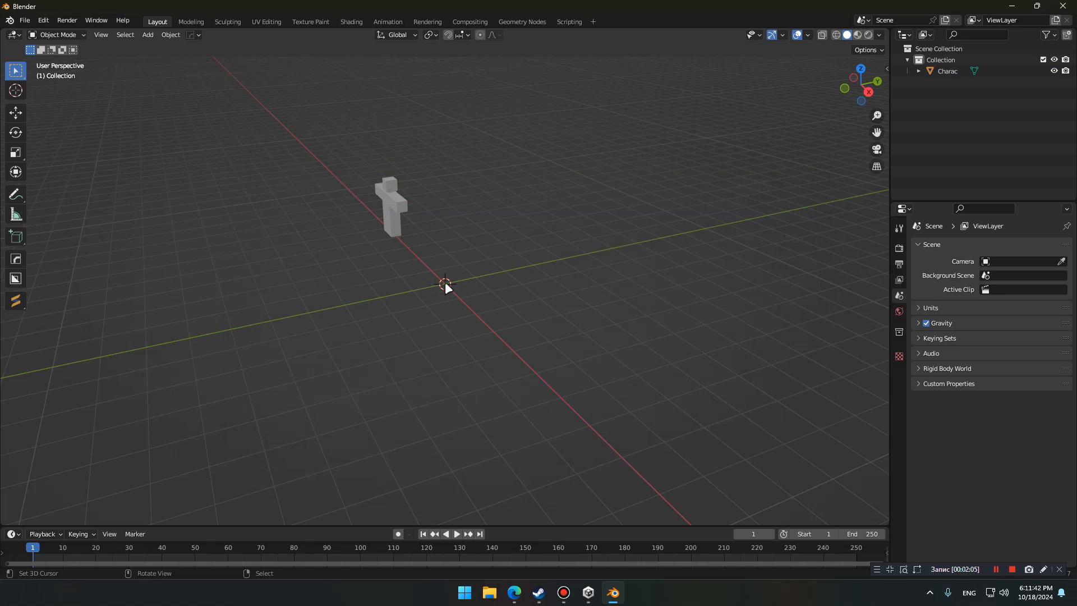
pyautogui.hotkey('shift', 'a')
pyautogui.moveTo(447, 284)
pyautogui.click(506, 294)
pyautogui.press('s')
pyautogui.press('z')
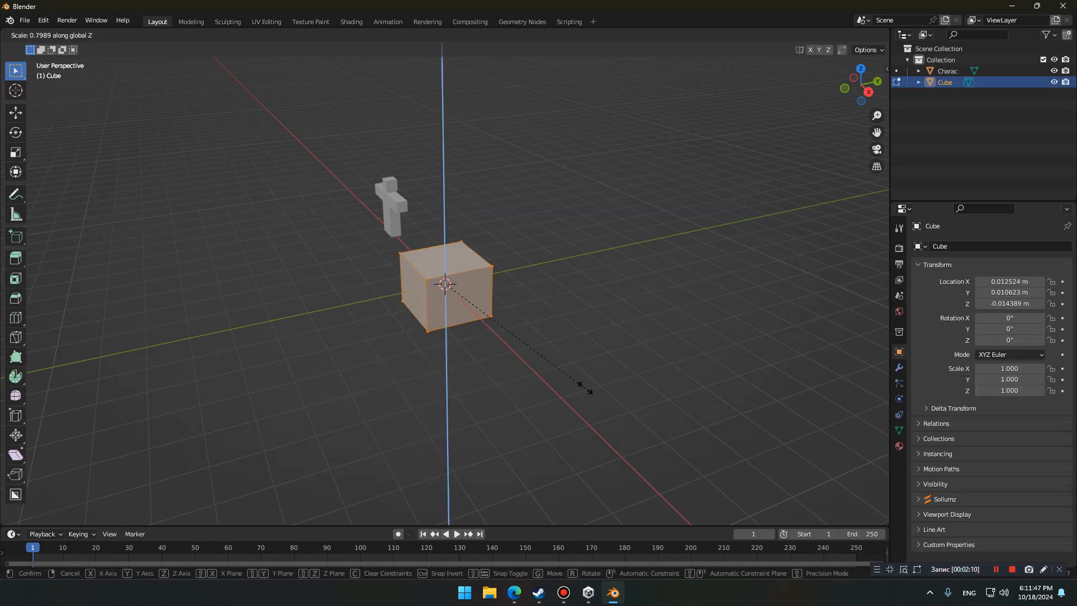
pyautogui.click(585, 387)
# Stretch the slab along X and Y to form a large rectangular floor
pyautogui.press('s')
pyautogui.press('x')
pyautogui.click(548, 375)
pyautogui.press('s')
pyautogui.press('y')
pyautogui.click(608, 320)
# Loop-cut the floor slab and bevel the cuts by about 10.2 m, leaving a narrow border strip around its edges
pyautogui.press('Tab')
pyautogui.moveTo(608, 320); pyautogui.dragTo(438, 389, button='middle')
pyautogui.hotkey('ctrl', 'b')
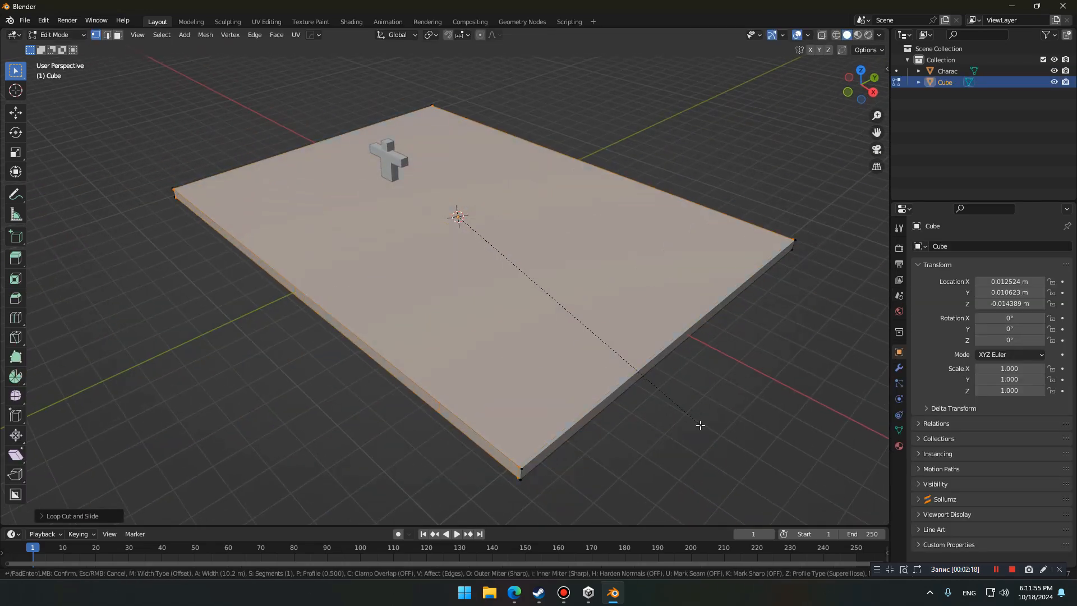
pyautogui.click(700, 426)
# Select the border faces around the floor's perimeter and extrude them upward into walls
pyautogui.press('3')
pyautogui.keyDown('ctrl'); pyautogui.click(789, 242); pyautogui.keyUp('ctrl')
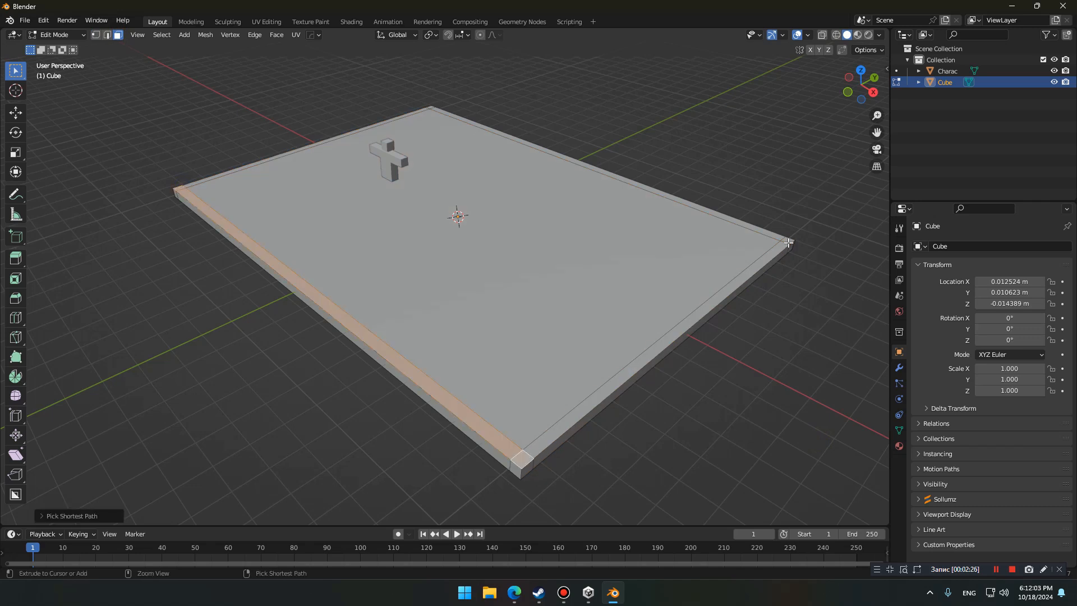
pyautogui.keyDown('ctrl'); pyautogui.click(431, 108); pyautogui.keyUp('ctrl')
pyautogui.press('e')
pyautogui.click(444, 276)
# Select the horizontal edge loops on the outer and inner sides of the walls and bevel them into a narrow band
pyautogui.moveTo(445, 276); pyautogui.dragTo(608, 312, button='middle')
pyautogui.press('2')
pyautogui.click(410, 379)
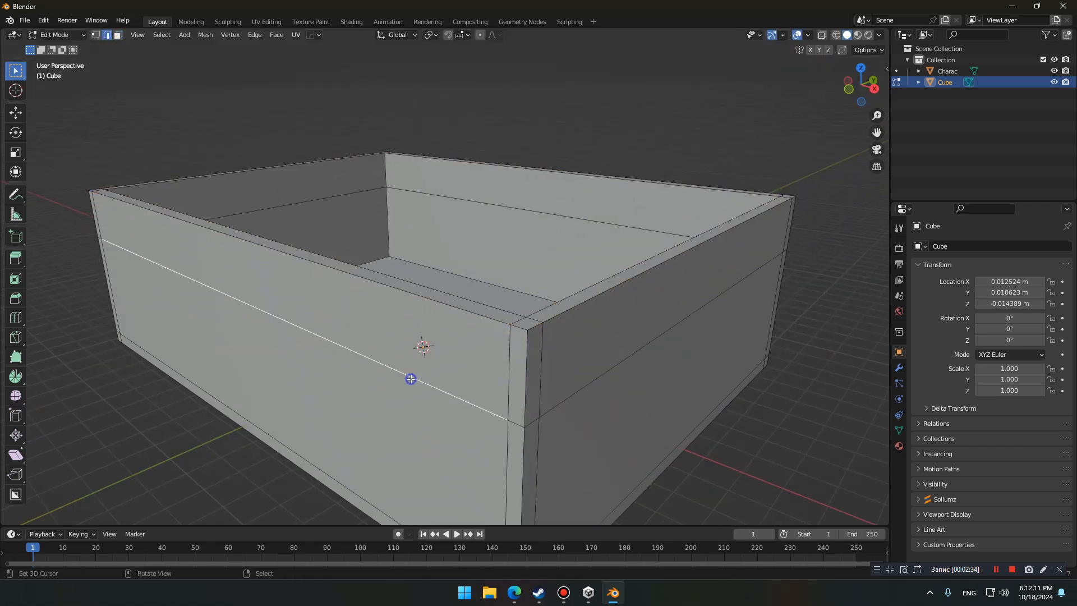
pyautogui.keyDown('alt'); pyautogui.click(411, 378); pyautogui.keyUp('alt')
pyautogui.keyDown('alt'); pyautogui.keyDown('shift'); pyautogui.click(500, 211); pyautogui.keyUp('shift'); pyautogui.keyUp('alt')
pyautogui.hotkey('ctrl', 'b')
pyautogui.click(630, 351)
pyautogui.hotkey('alt', 'a')
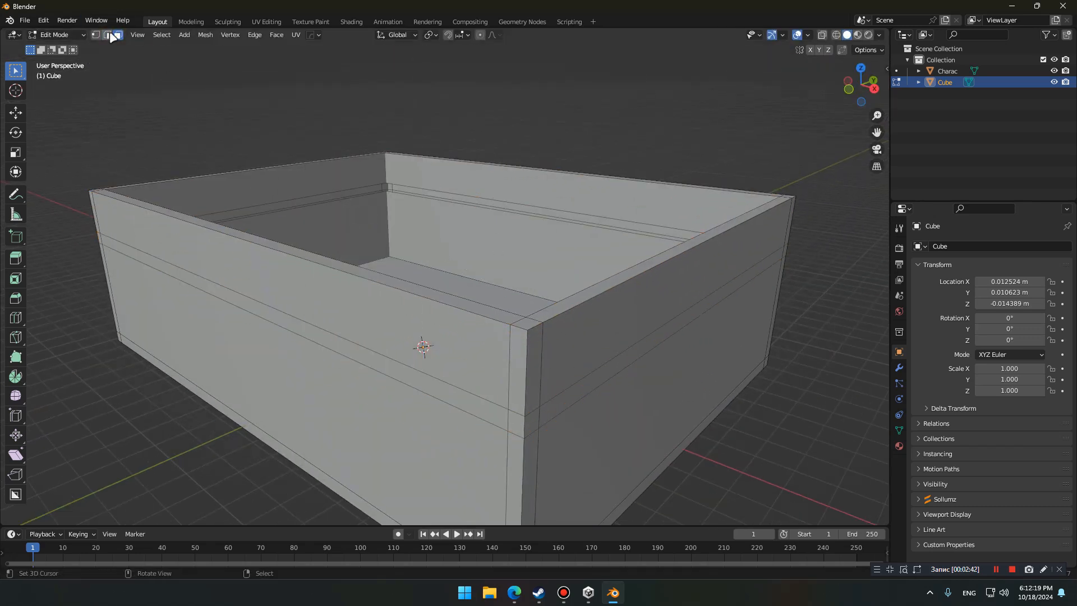
# Extrude the outer face loop of the band outward into a ledge running around the walls
pyautogui.click(116, 34)
pyautogui.keyDown('alt'); pyautogui.click(625, 409); pyautogui.keyUp('alt')
pyautogui.press('e')
pyautogui.click(625, 409)
pyautogui.press('Tab')
pyautogui.hotkey('shift', '`')
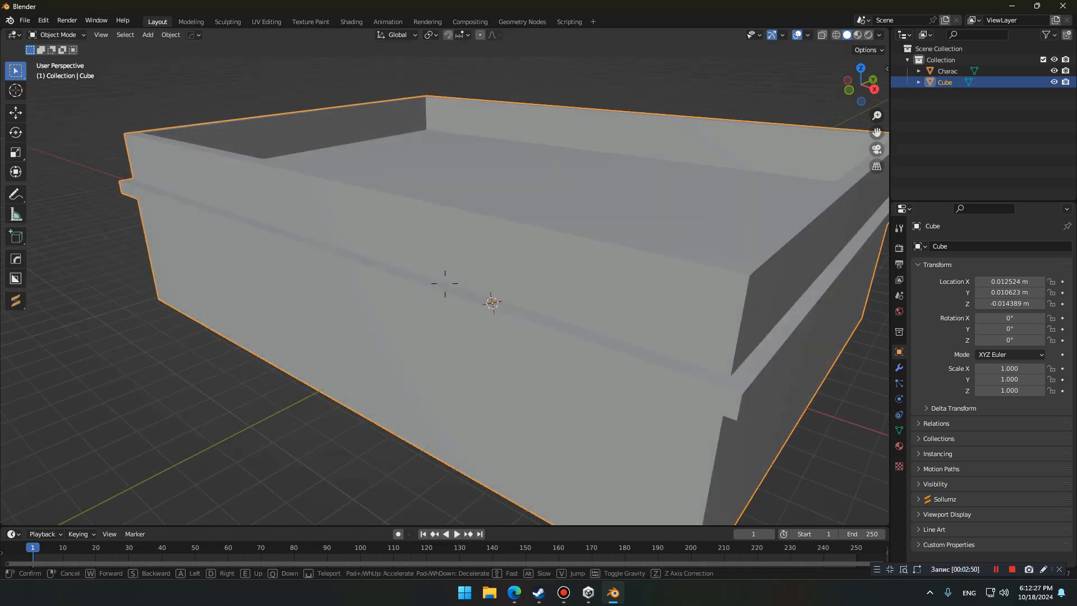
pyautogui.press('s')
pyautogui.click(445, 283)
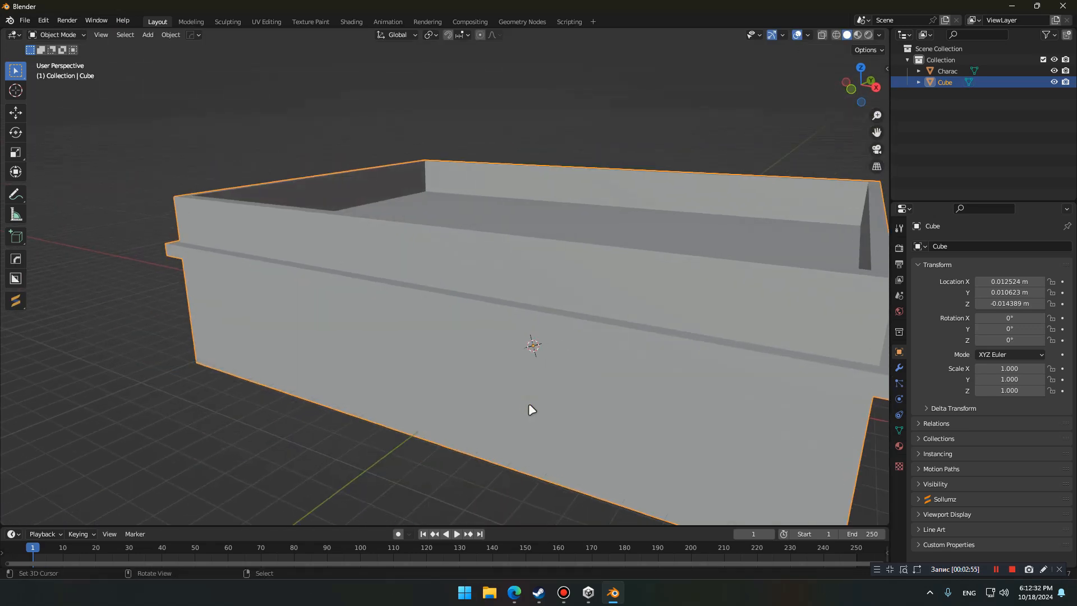
# Switch to the browser and check the door hole's width and height in the Unturned object guide
pyautogui.click(514, 592)
pyautogui.scroll(10, 453, 271)
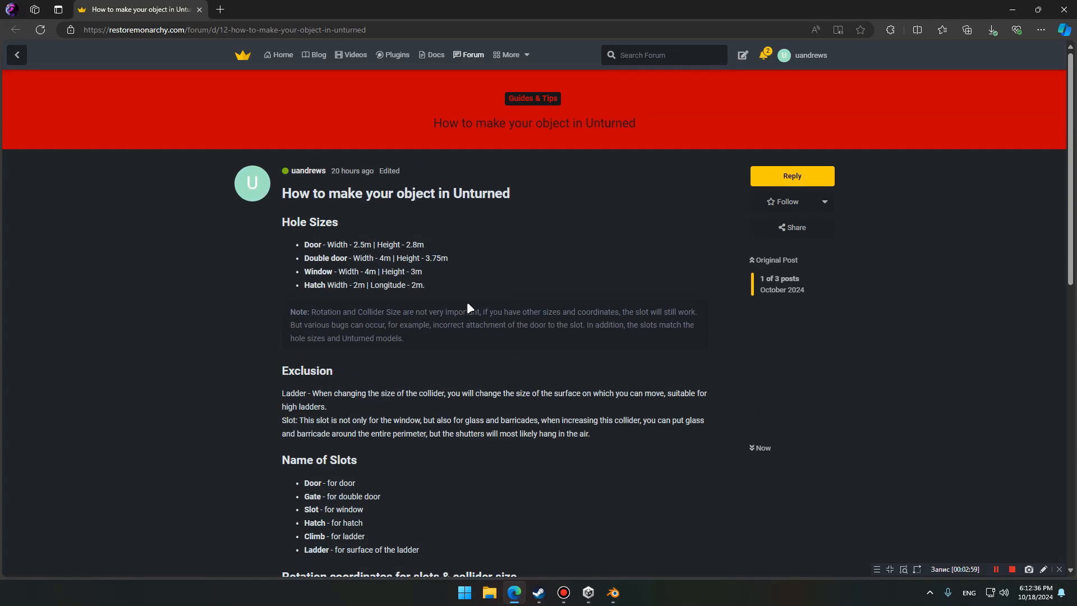
pyautogui.moveTo(426, 243); pyautogui.dragTo(301, 242)
pyautogui.click(438, 245)
# Switch back to Blender and add a 1 m cube at the front wall, scaled to 2.5 in X and 2.8 in Z
pyautogui.click(612, 595)
pyautogui.keyDown('shift'); pyautogui.rightClick(425, 374); pyautogui.keyUp('shift')
pyautogui.hotkey('shift', 'a')
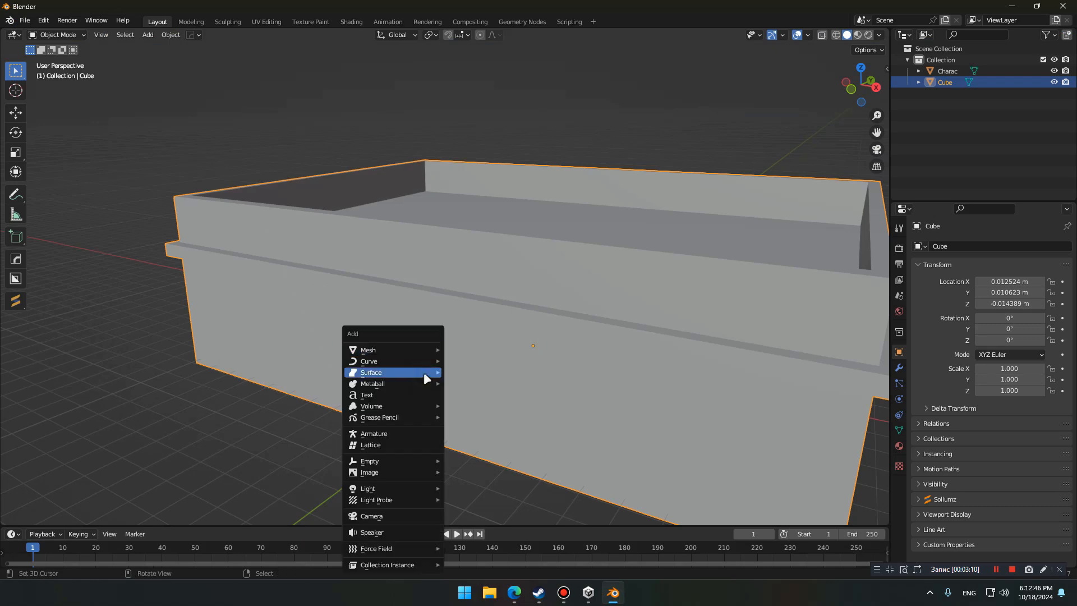
pyautogui.click(477, 387)
pyautogui.doubleClick(1009, 368)
pyautogui.write('2.5')
pyautogui.press('Return')
pyautogui.doubleClick(1009, 390)
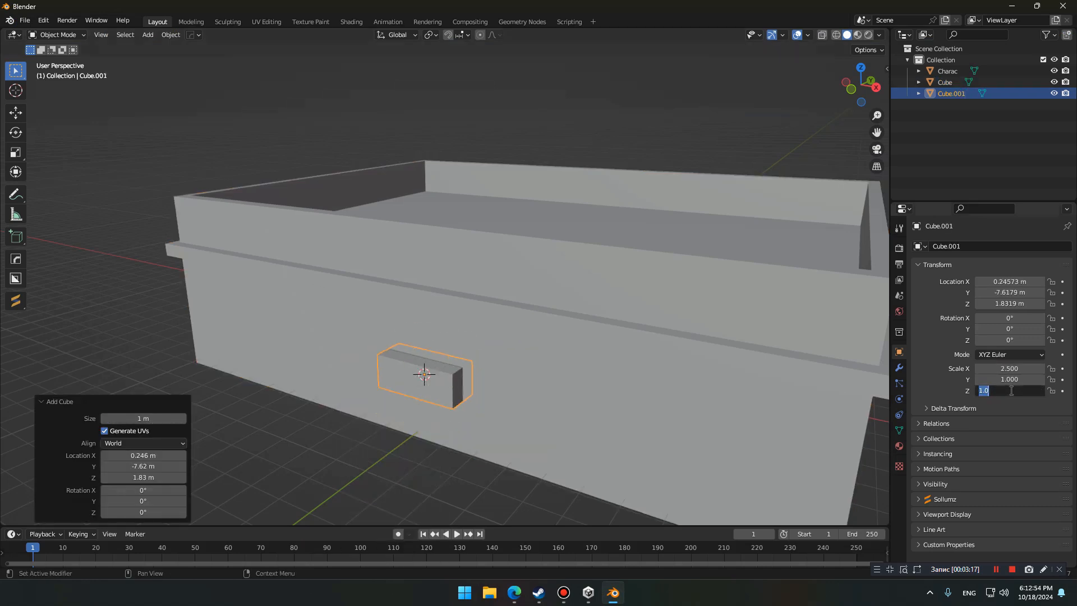
pyautogui.write('2.8')
pyautogui.press('Return')
# Duplicate the door block along X, scale the copy to 4 in X and 3 in Z, and raise it as a window block
pyautogui.click(16, 113)
pyautogui.hotkey('shift', 'd')
pyautogui.press('x')
pyautogui.click(544, 387)
pyautogui.doubleClick(1009, 368)
pyautogui.write('4')
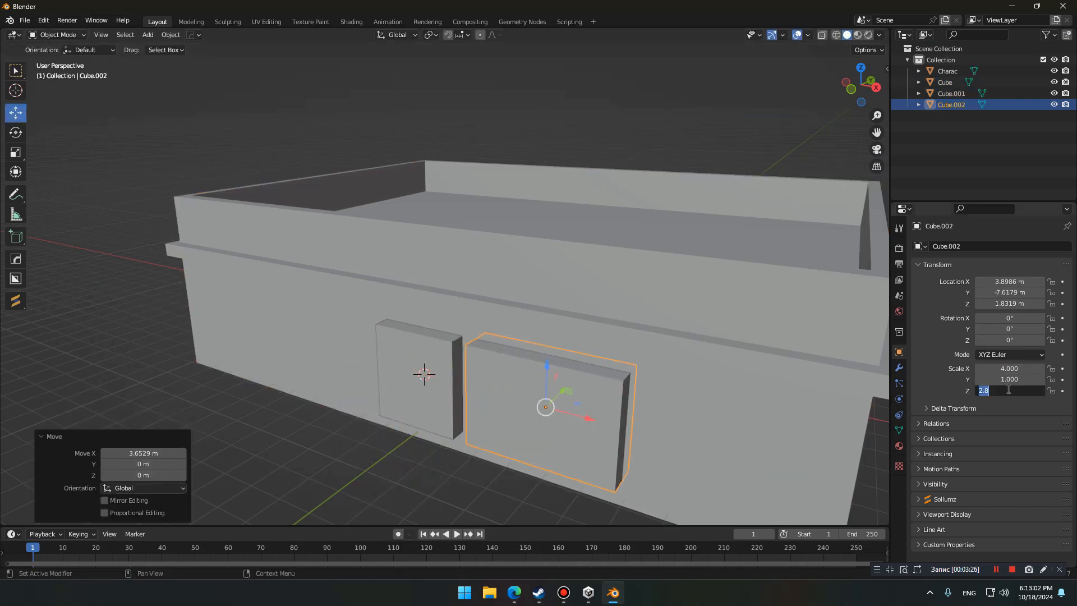
pyautogui.doubleClick(1009, 390)
pyautogui.write('3')
pyautogui.moveTo(547, 368); pyautogui.dragTo(547, 368)
# Place the 3D cursor on the roof, add a 2 m cube there and lower it along Z into the roof
pyautogui.keyDown('shift'); pyautogui.rightClick(541, 225); pyautogui.keyUp('shift')
pyautogui.hotkey('shift', 'a')
pyautogui.click(630, 238)
pyautogui.press('s')
pyautogui.press('z')
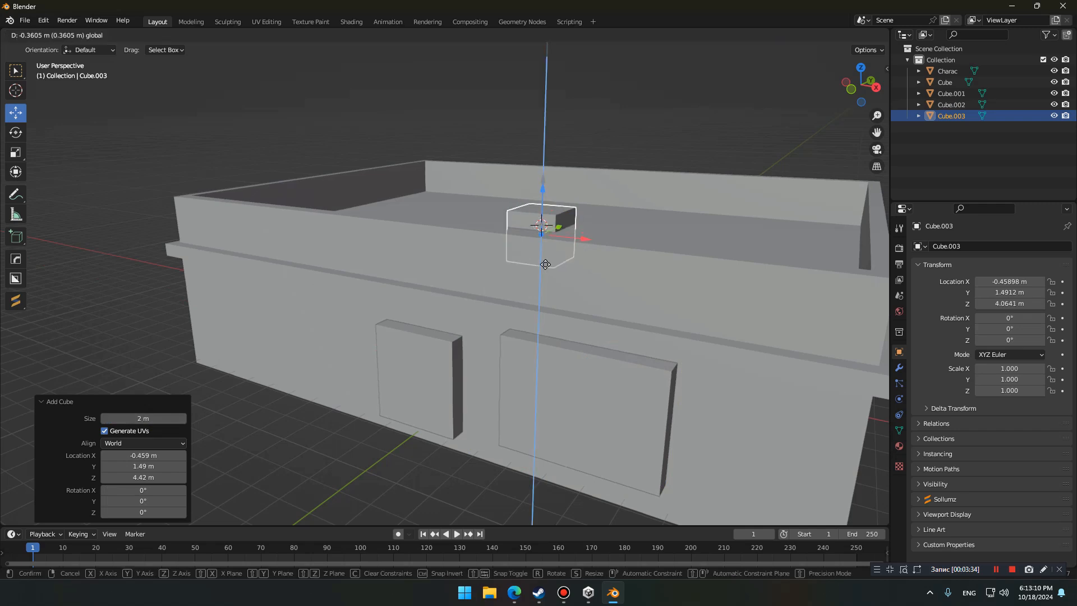
# Join the door, window and hatch blocks into one object and reposition the blocks in Edit Mode
pyautogui.click(430, 363)
pyautogui.keyDown('shift'); pyautogui.click(560, 384); pyautogui.keyUp('shift')
pyautogui.hotkey('ctrl', 'j')
pyautogui.press('Tab')
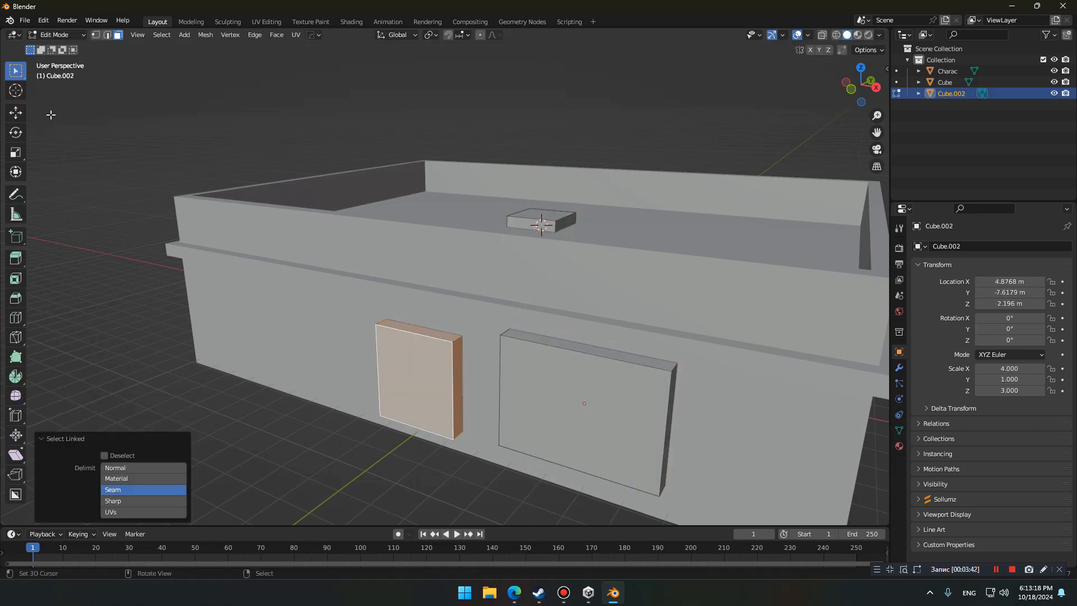
pyautogui.hotkey('shift', '`')
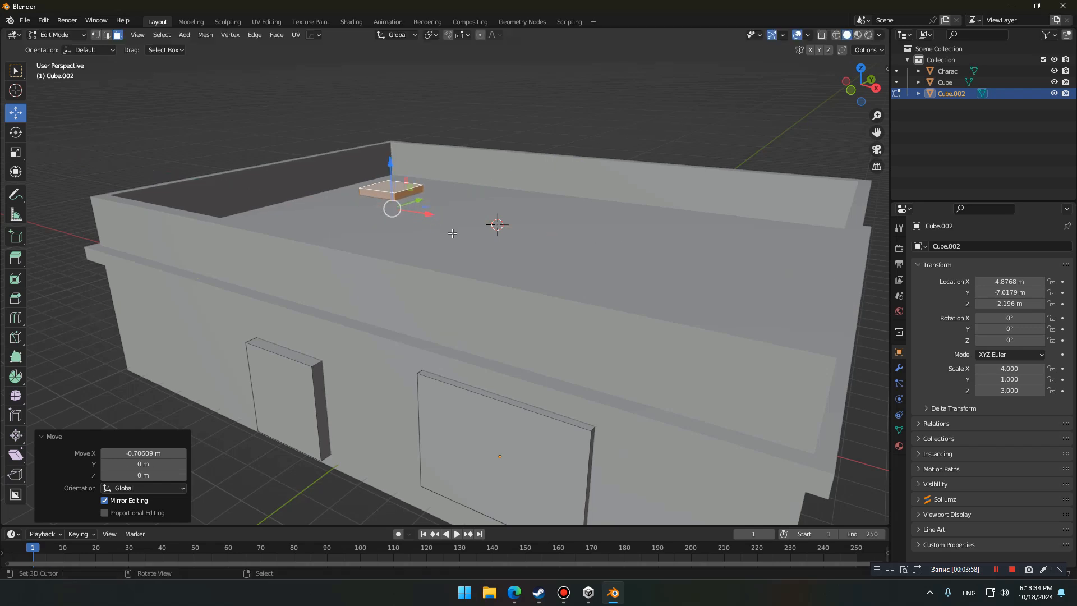
# Add a Boolean modifier to the building, set to Difference with the joined blocks Cube.002 as its object
pyautogui.press('Tab')
pyautogui.click(640, 345)
pyautogui.click(899, 367)
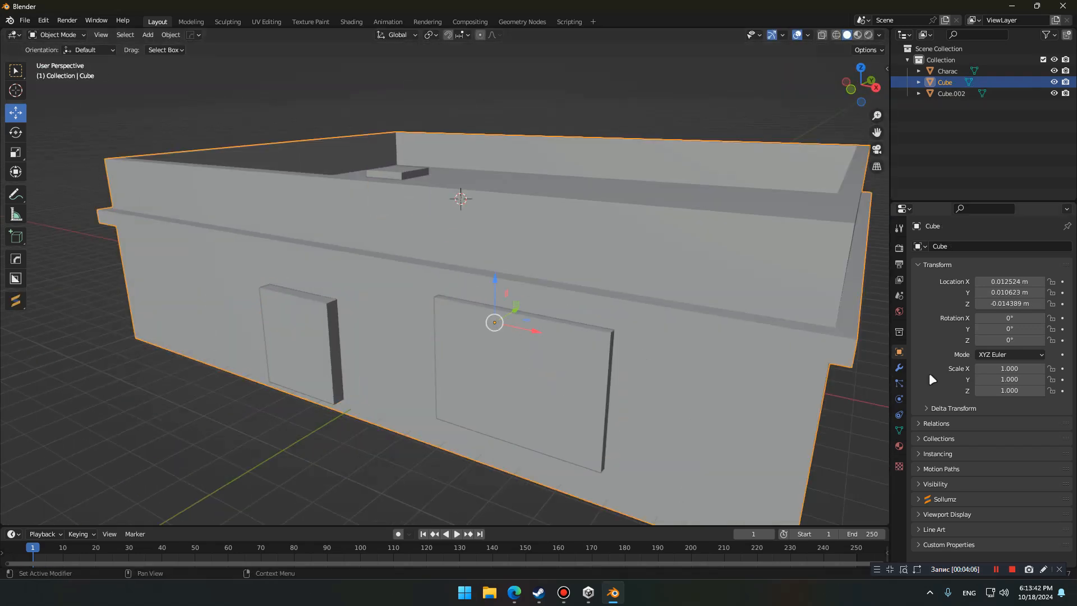
pyautogui.click(990, 246)
pyautogui.click(884, 302)
pyautogui.click(524, 367)
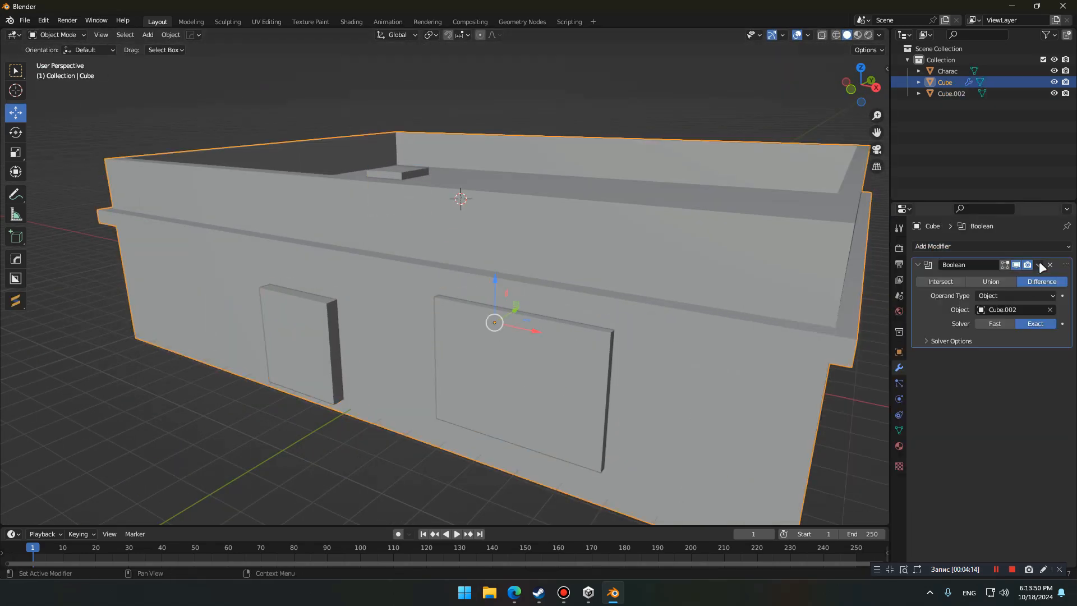
# Apply the Boolean modifier and delete the joined cutter blocks
pyautogui.hotkey('ctrl', 'a')
pyautogui.click(534, 361)
pyautogui.press('Delete')
pyautogui.moveTo(464, 373); pyautogui.dragTo(458, 379, button='middle')
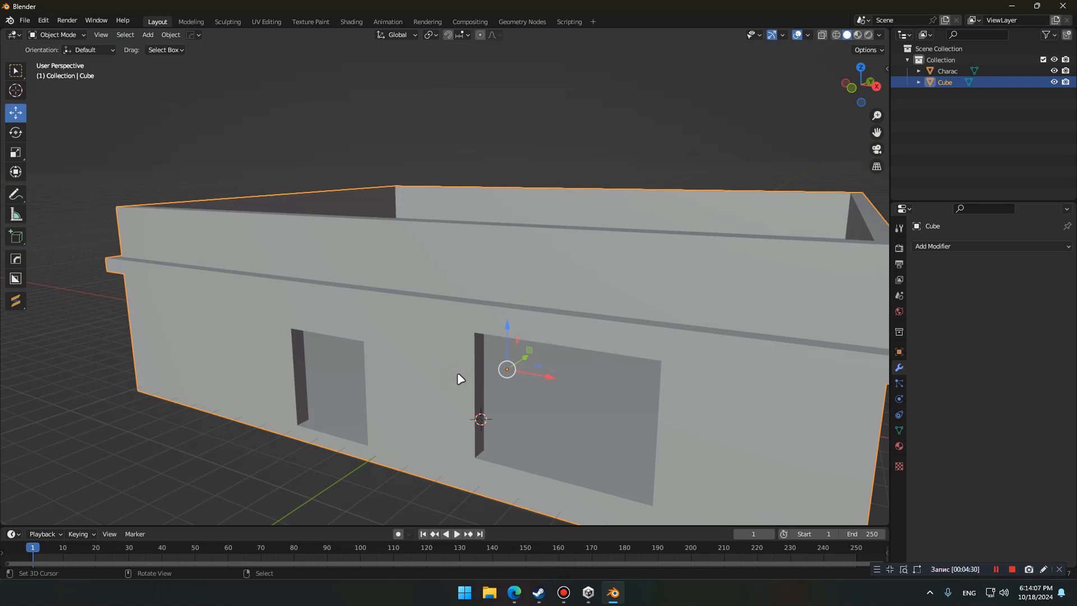
# Duplicate the inner faces of the window opening in place and scale them along Y and inward to form a frame
pyautogui.press('Tab')
pyautogui.keyDown('alt'); pyautogui.click(481, 404); pyautogui.keyUp('alt')
pyautogui.press('KP_Decimal')
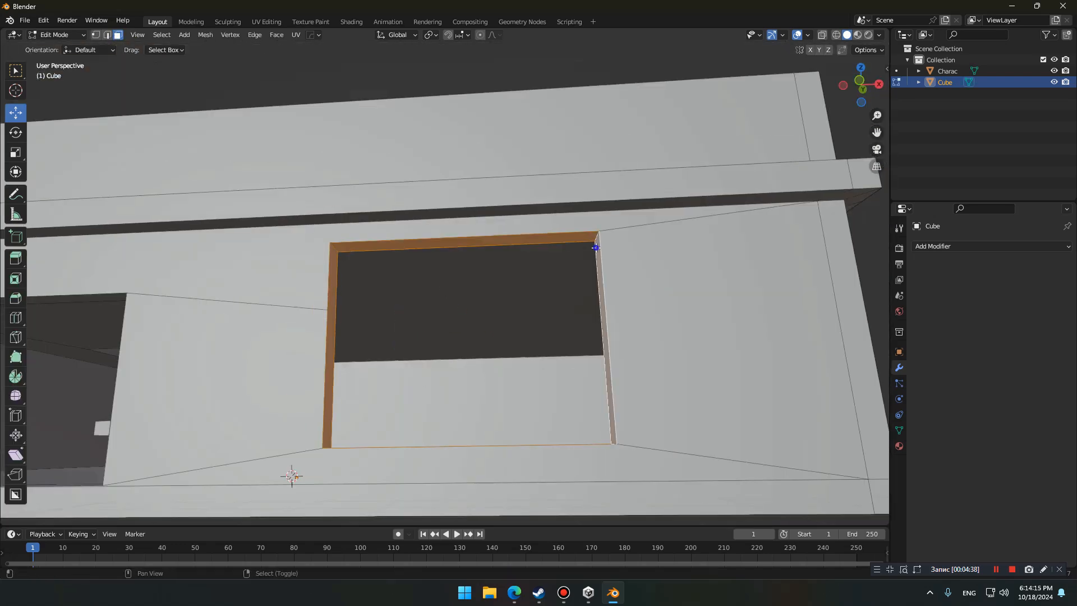
pyautogui.hotkey('shift', 'd')
pyautogui.press('Escape')
pyautogui.press('s')
pyautogui.press('y')
pyautogui.click(685, 440)
# Build a frame around the door opening from its duplicated inner faces, scaled by about 1.5 in Y and resized along Z and X
pyautogui.hotkey('shift', '`')
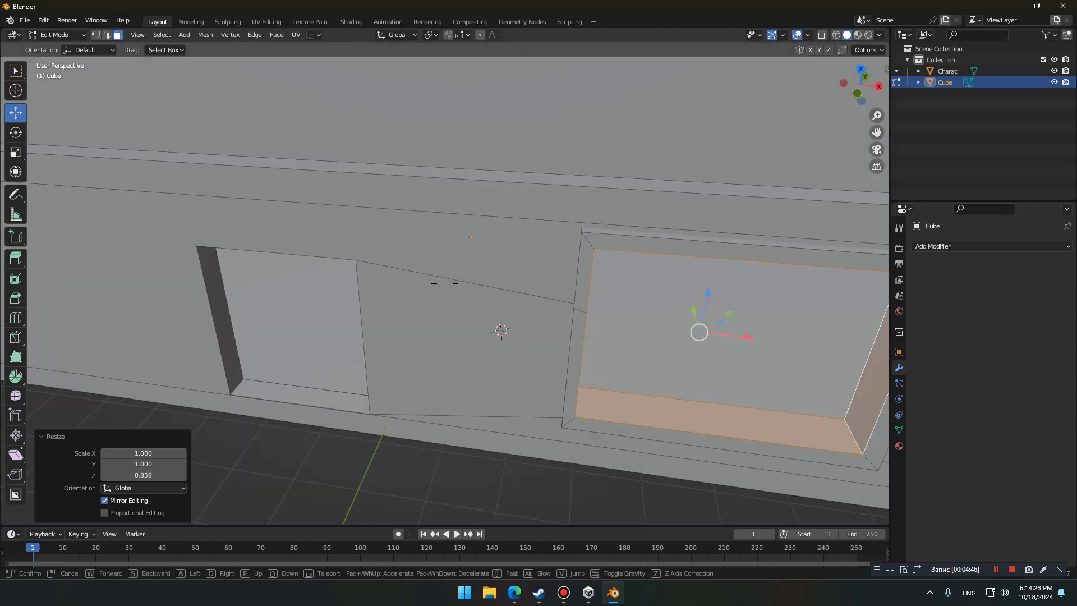
pyautogui.click(445, 283)
pyautogui.press('s')
pyautogui.press('z')
pyautogui.click(505, 280)
pyautogui.moveTo(505, 280); pyautogui.dragTo(463, 258, button='middle')
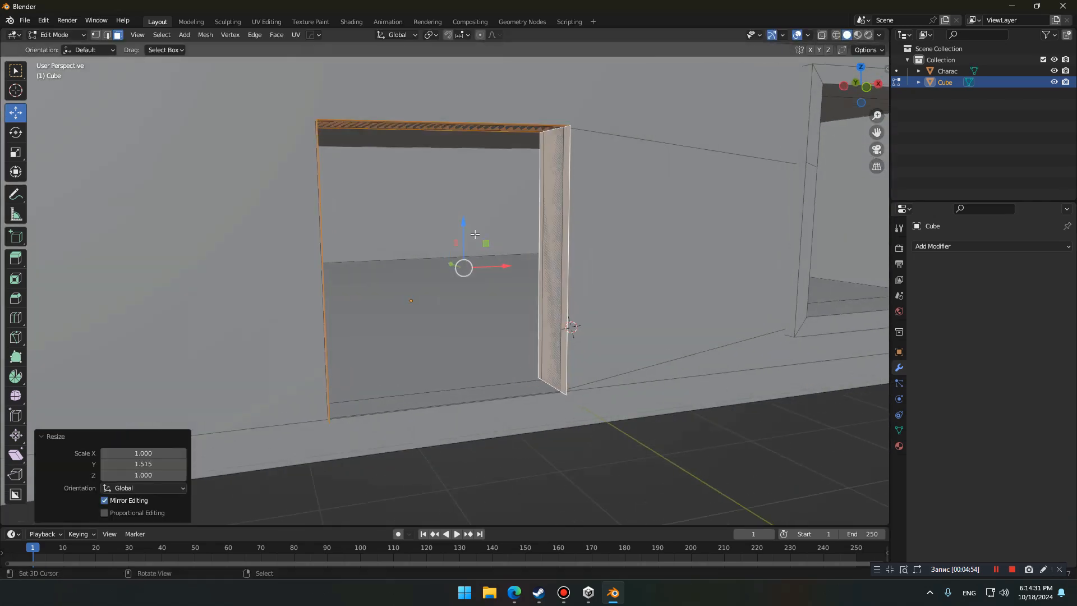
pyautogui.press('s')
pyautogui.press('z')
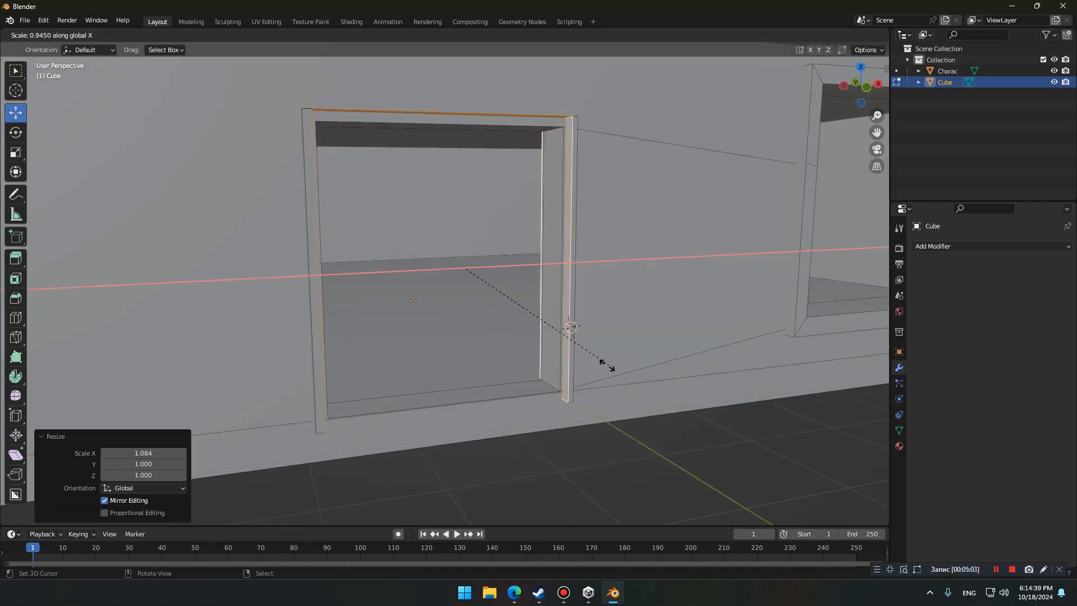
pyautogui.click(482, 285)
# Build a raised frame around the roof hatch from its inner faces, scaling them along Y, and return to Object Mode
pyautogui.hotkey('shift', '`')
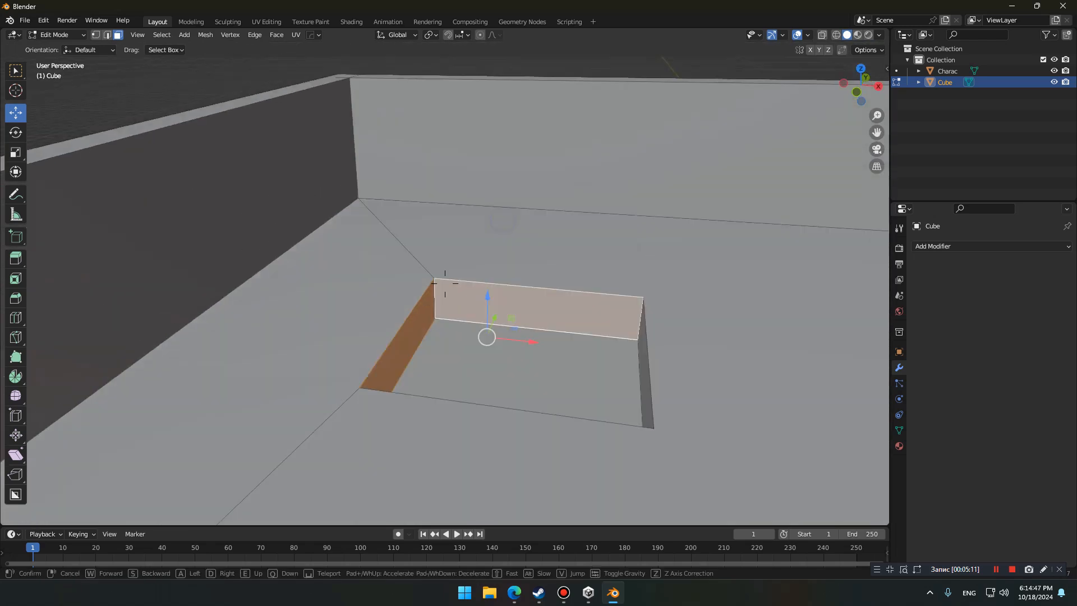
pyautogui.click(555, 339)
pyautogui.press('s')
pyautogui.press('y')
pyautogui.click(617, 399)
pyautogui.hotkey('shift', '`')
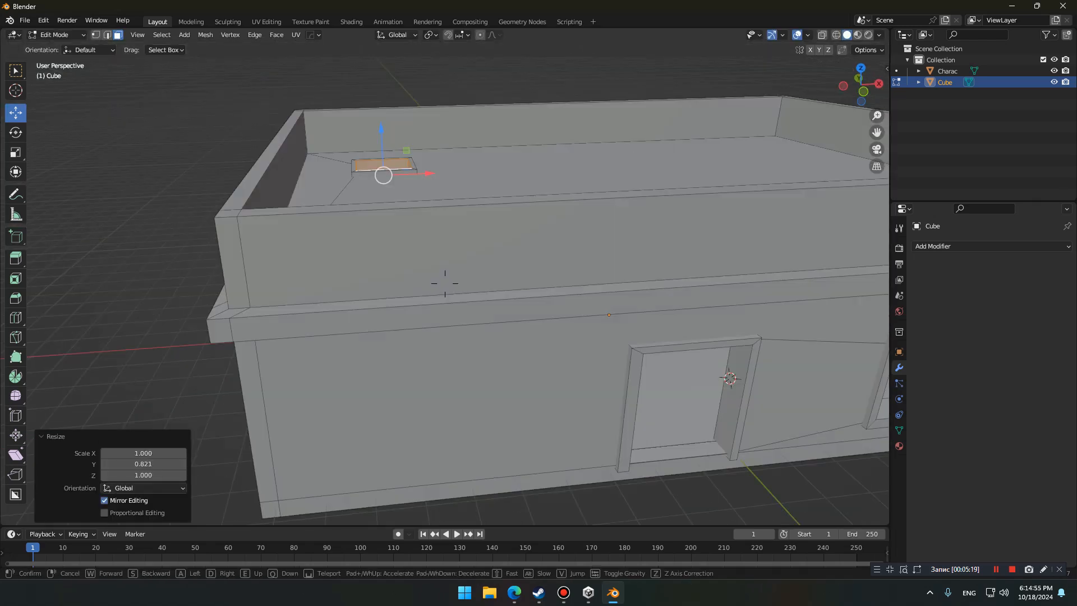
pyautogui.press('Return')
pyautogui.press('Tab')
pyautogui.hotkey('alt', 'a')
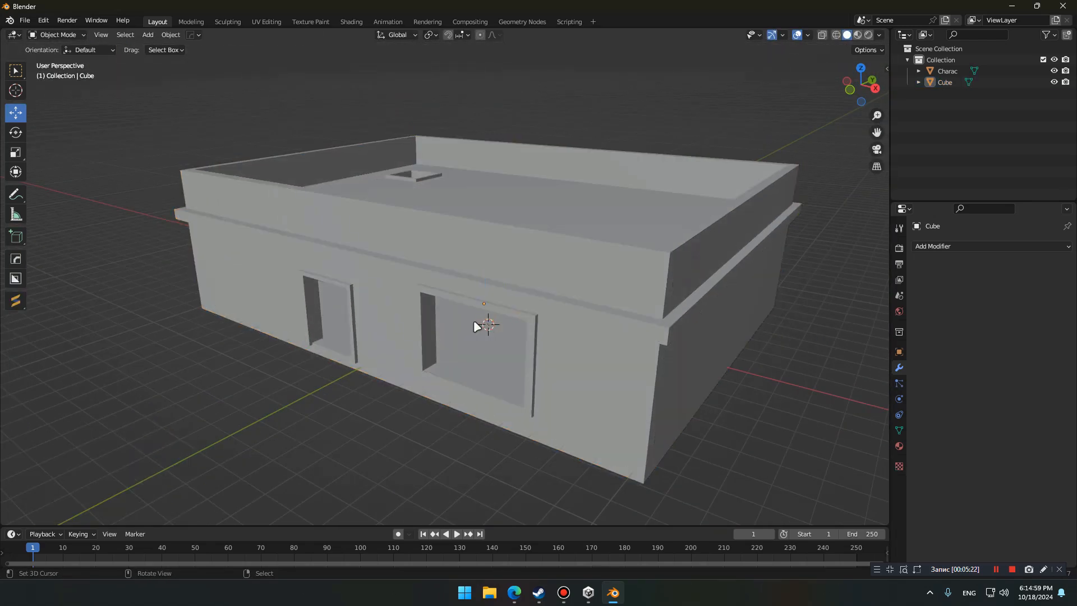
# Select all linked faces of the window, door and hatch frames and separate them from the building into their own object
pyautogui.click(434, 312)
pyautogui.press('Tab')
pyautogui.click(429, 317)
pyautogui.hotkey('ctrl', 'l')
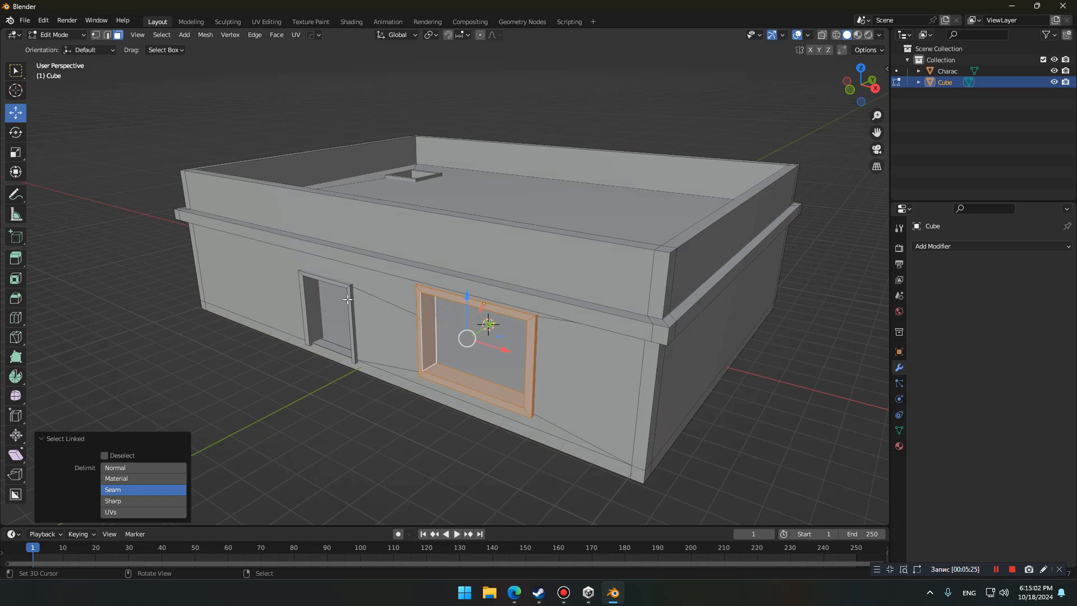
pyautogui.keyDown('shift'); pyautogui.click(347, 300); pyautogui.keyUp('shift')
pyautogui.hotkey('ctrl', 'l')
pyautogui.keyDown('shift'); pyautogui.click(413, 179); pyautogui.keyUp('shift')
pyautogui.hotkey('ctrl', 'l')
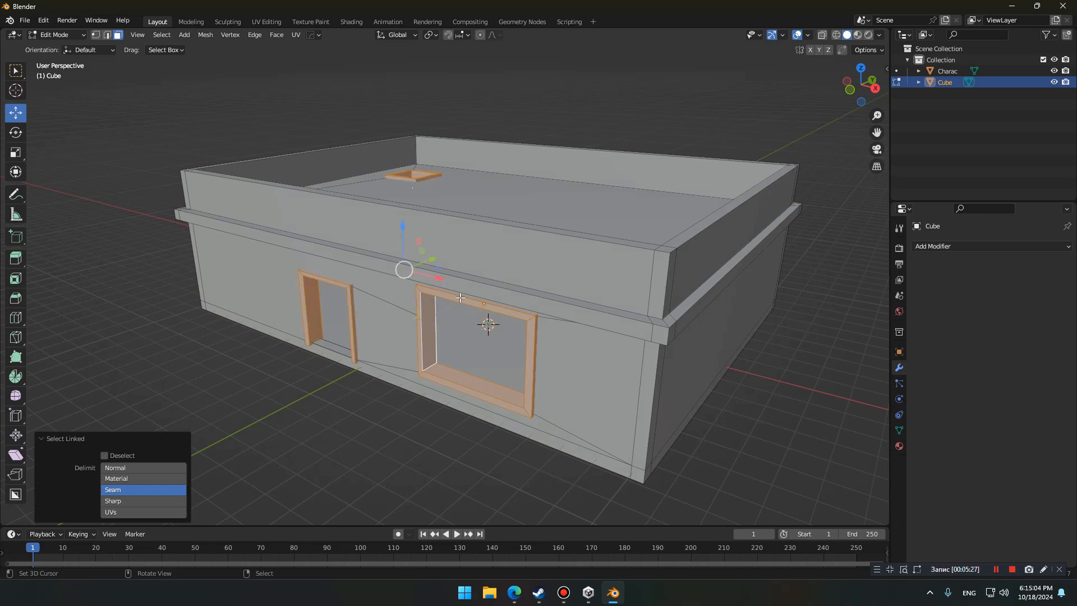
pyautogui.press('p')
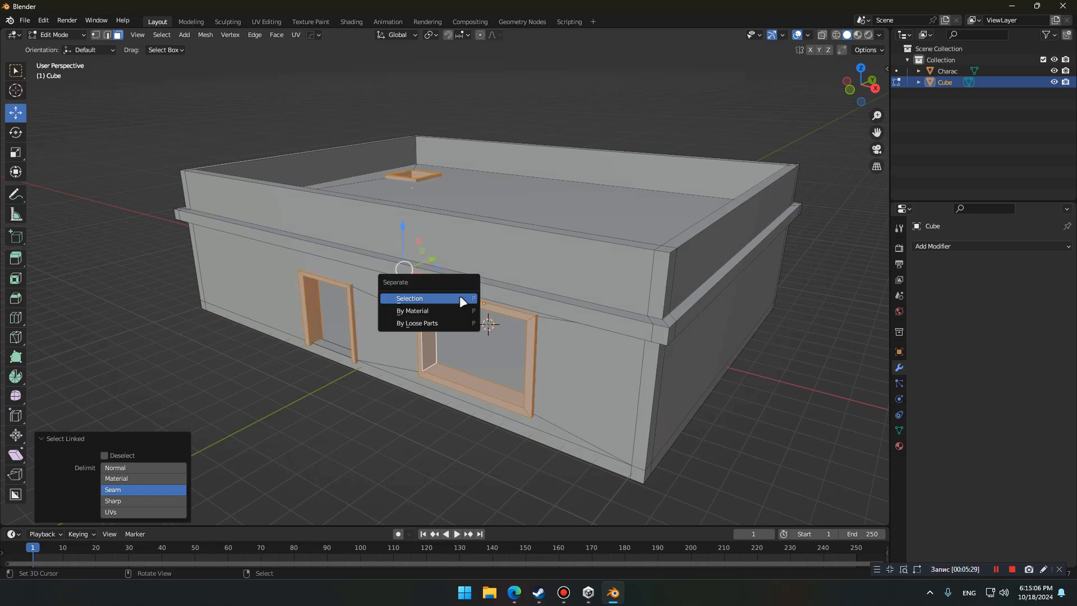
pyautogui.click(460, 299)
pyautogui.press('Tab')
pyautogui.click(436, 298)
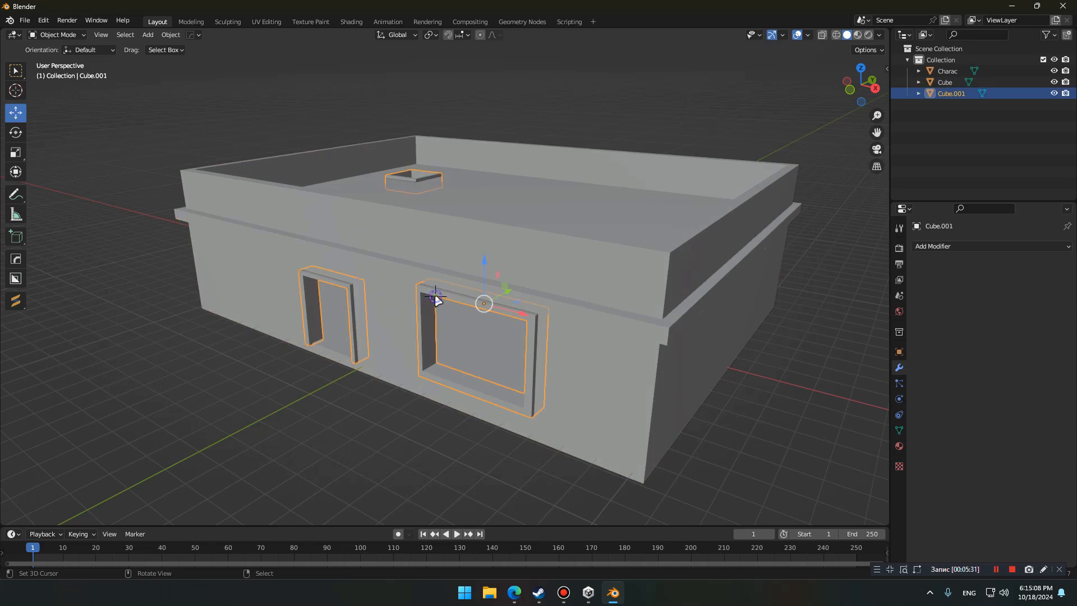
pyautogui.hotkey('alt', 'a')
pyautogui.moveTo(436, 297); pyautogui.dragTo(437, 301, button='middle')
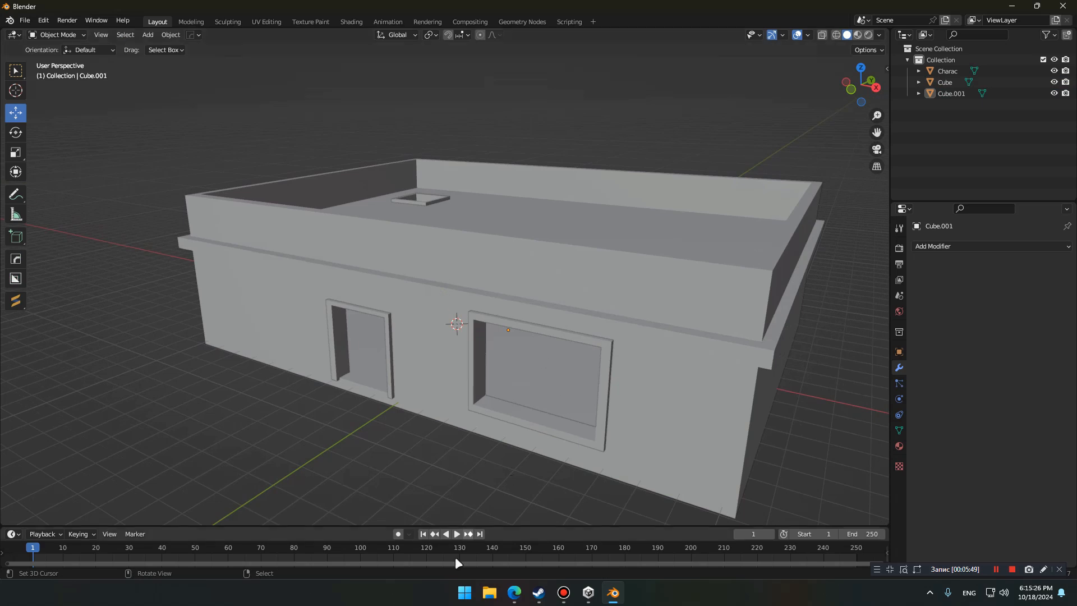
# Open Paint and set up an 8 × 8 px canvas
pyautogui.click(465, 593)
pyautogui.write('pa')
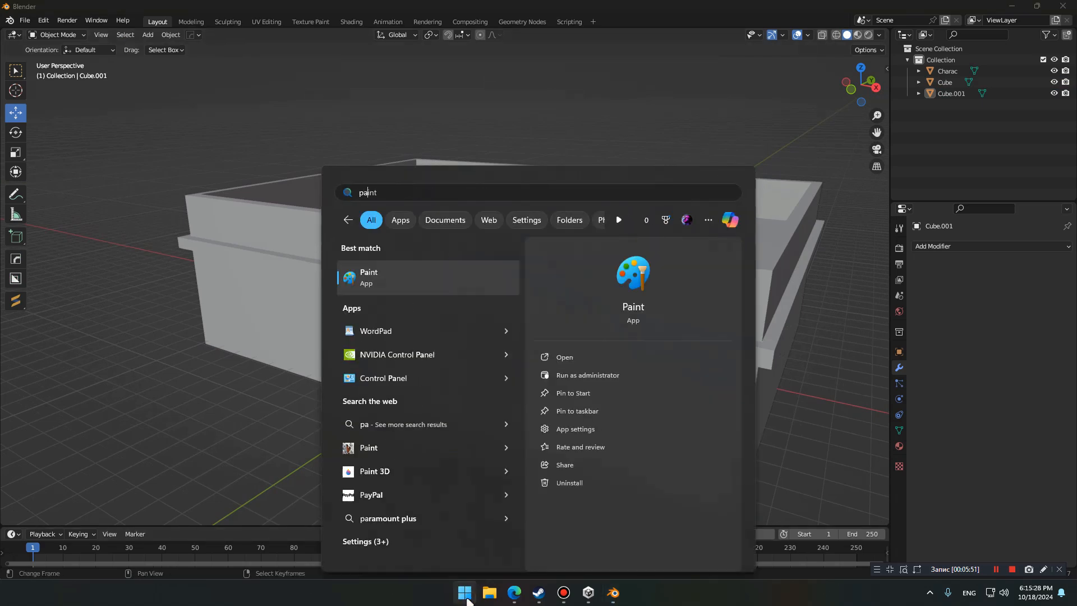
pyautogui.click(464, 277)
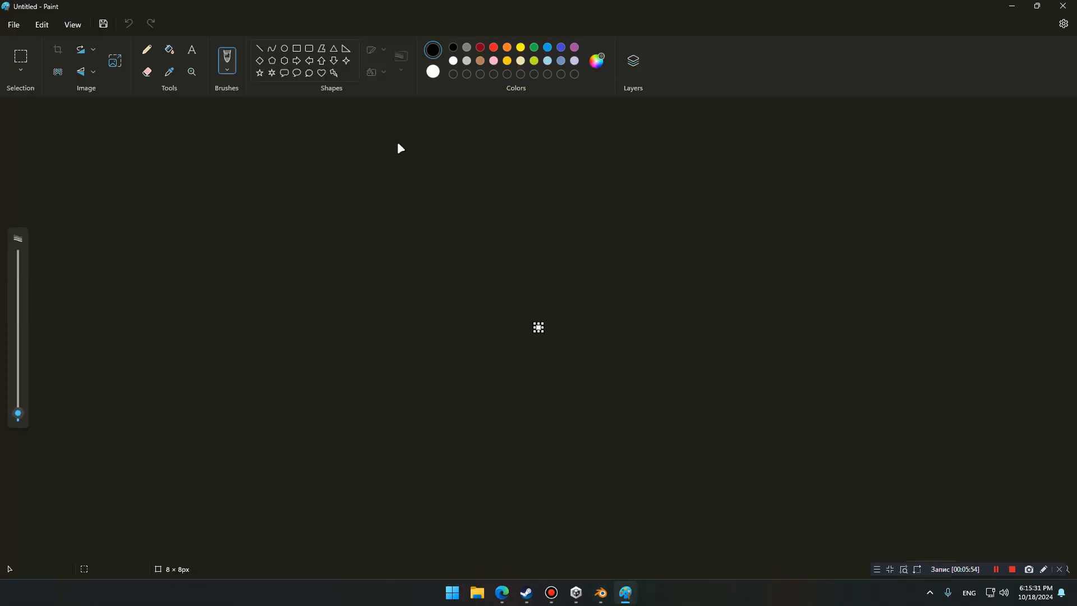
pyautogui.hotkey('ctrl', 'w')
pyautogui.press('Return')
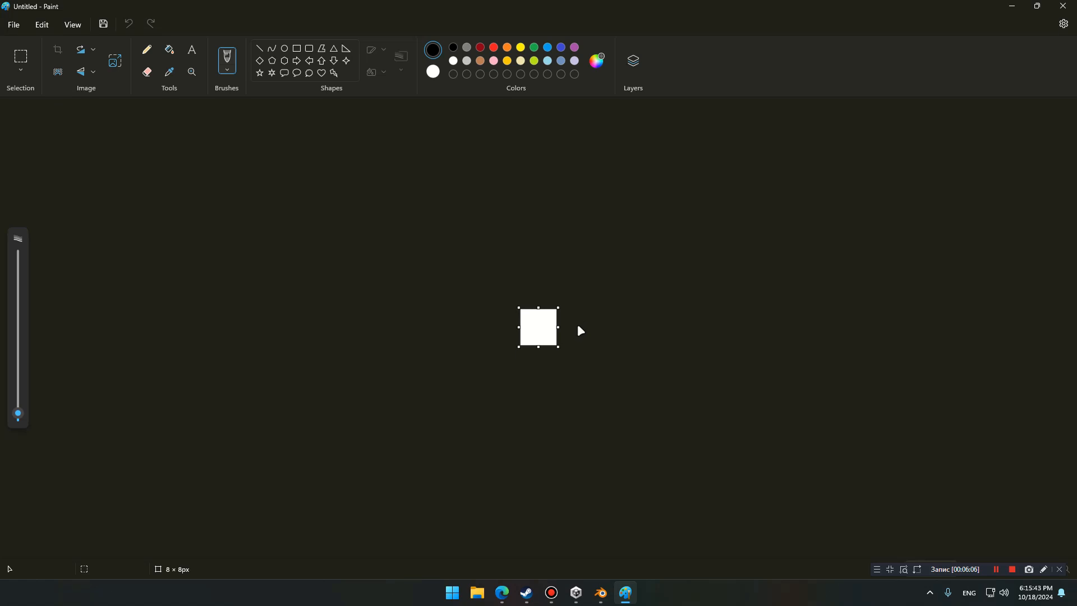
# Cover the canvas with four pencil-drawn colour blocks in dark red, indigo blue, light brown and a custom darker brown
pyautogui.click(480, 47)
pyautogui.click(147, 50)
pyautogui.moveTo(524, 317)
pyautogui.mouseDown()
pyautogui.moveTo(558, 313)
pyautogui.moveTo(525, 343)
pyautogui.moveTo(536, 325)
pyautogui.moveTo(554, 325)
pyautogui.mouseUp()
pyautogui.click(561, 48)
pyautogui.click(533, 61)
pyautogui.click(480, 60)
pyautogui.click(597, 60)
pyautogui.click(566, 212)
pyautogui.press('Return')
# Save the colour palette image to the Desktop as Untitled.png
pyautogui.click(14, 25)
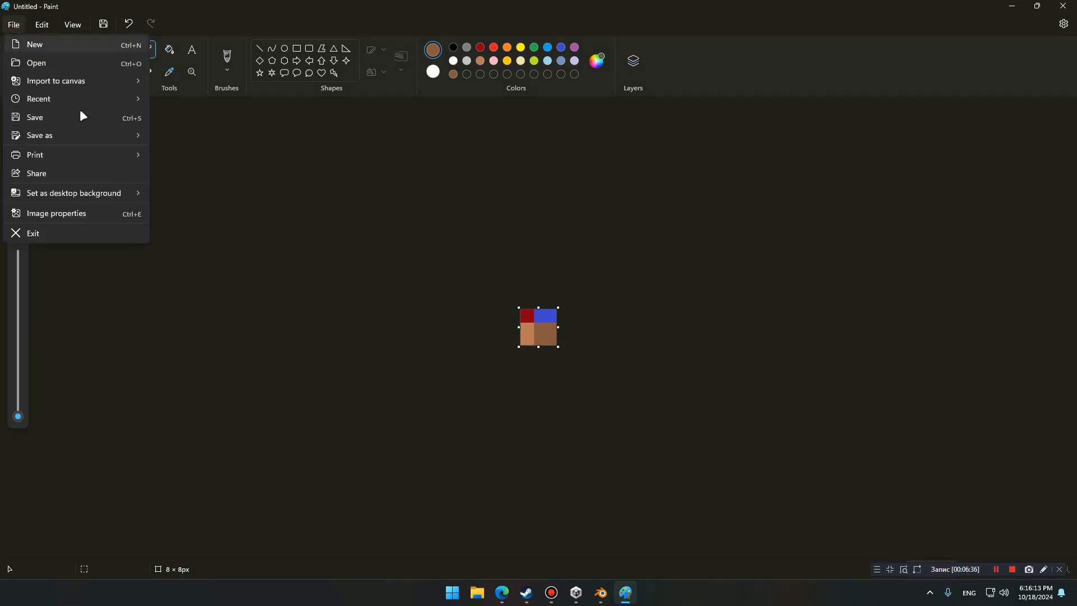
pyautogui.click(76, 117)
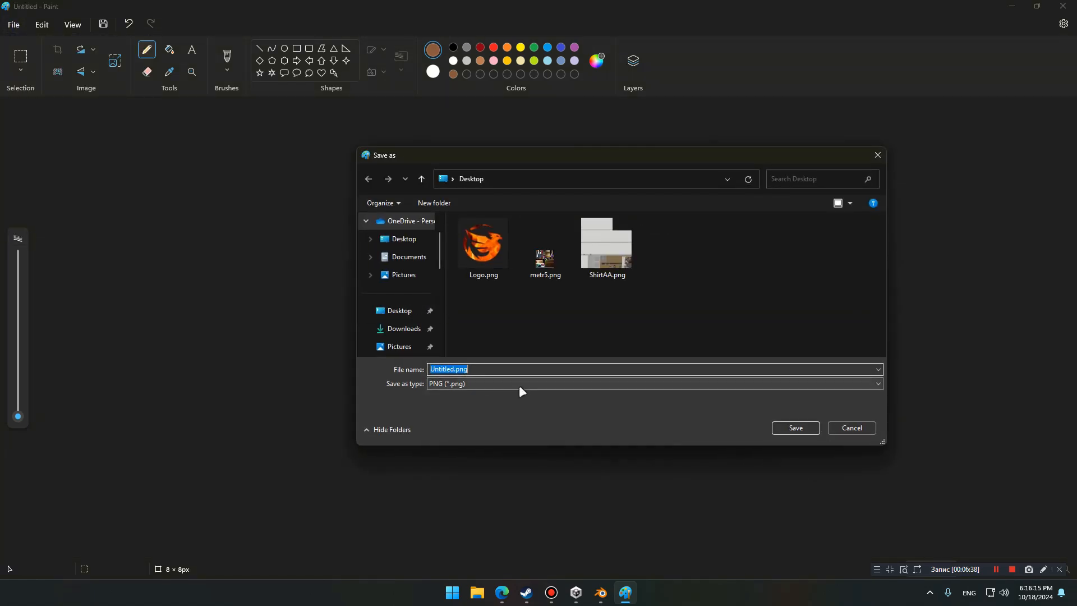
pyautogui.click(796, 428)
# Switch back to Blender, split the 3D viewport vertically and turn the new area into a UV Editor
pyautogui.click(602, 592)
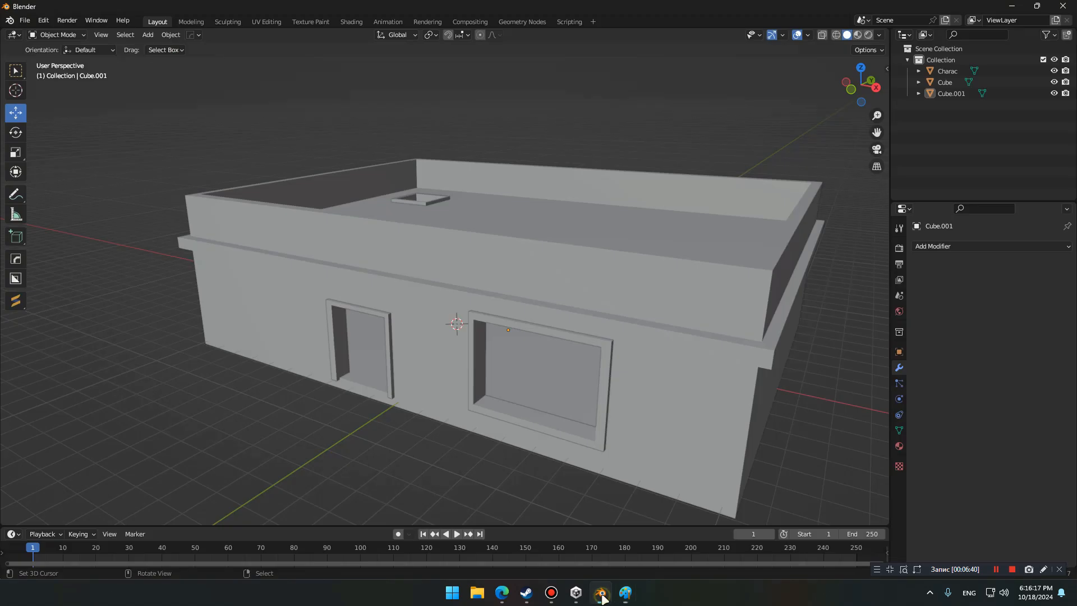
pyautogui.hotkey('shift', '`')
pyautogui.click(445, 284)
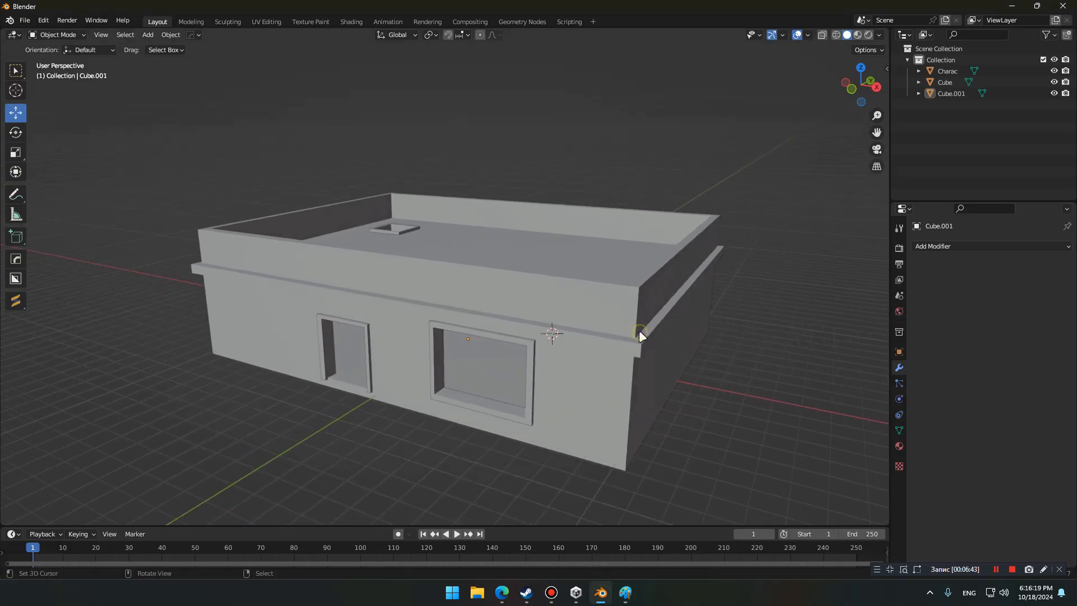
pyautogui.moveTo(887, 27); pyautogui.dragTo(714, 39)
pyautogui.click(728, 36)
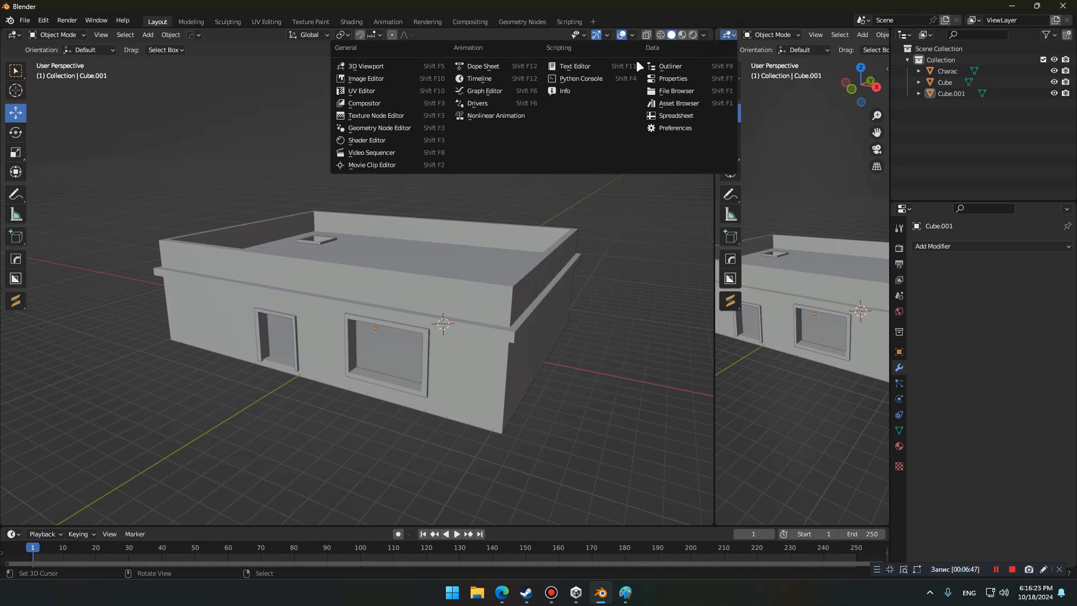
pyautogui.click(383, 90)
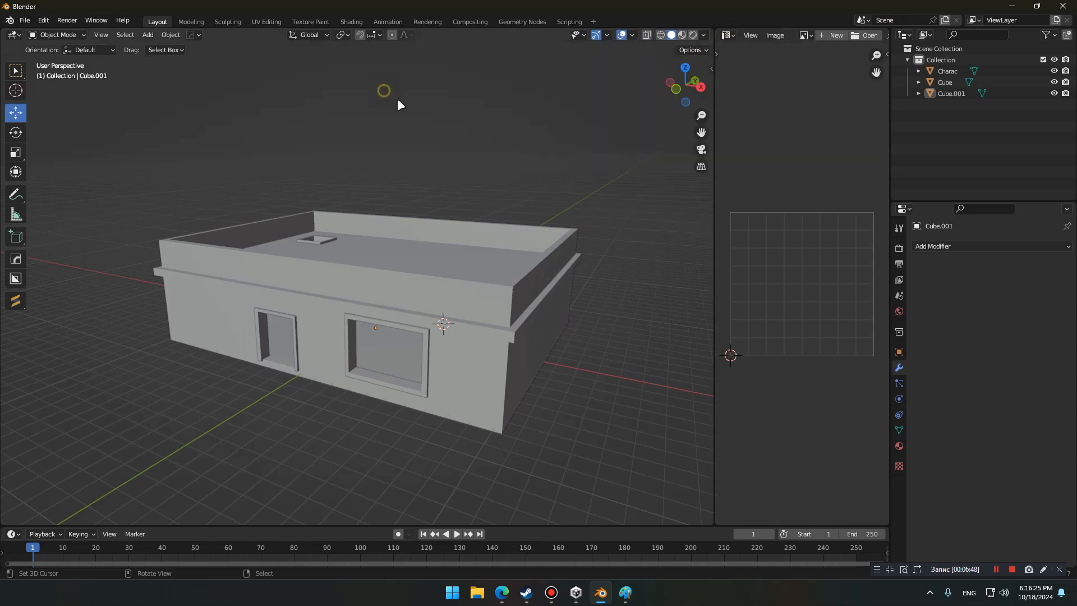
# Load Untitled.png from the Desktop folder into the UV Editor
pyautogui.click(476, 592)
pyautogui.click(106, 355)
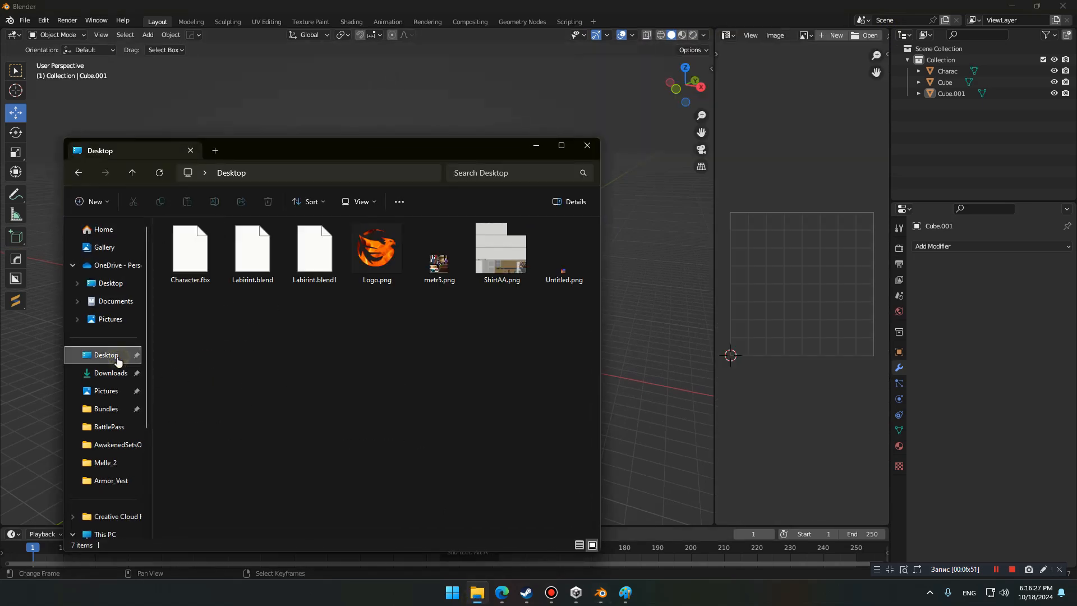
pyautogui.moveTo(561, 260); pyautogui.dragTo(769, 283)
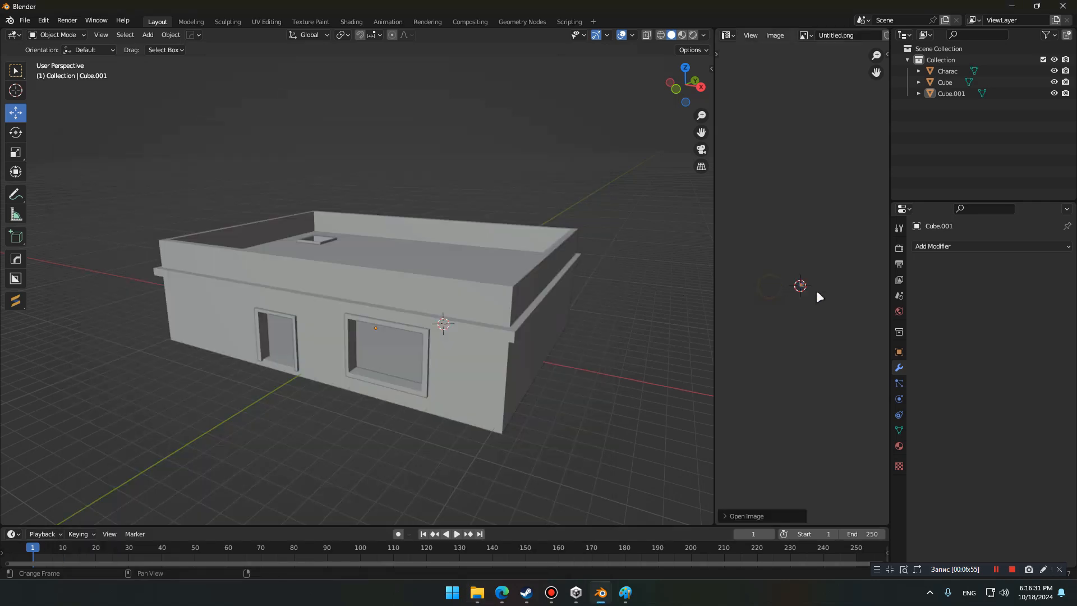
# Create a new material for the building and set its surface shader to Diffuse BSDF
pyautogui.click(485, 338)
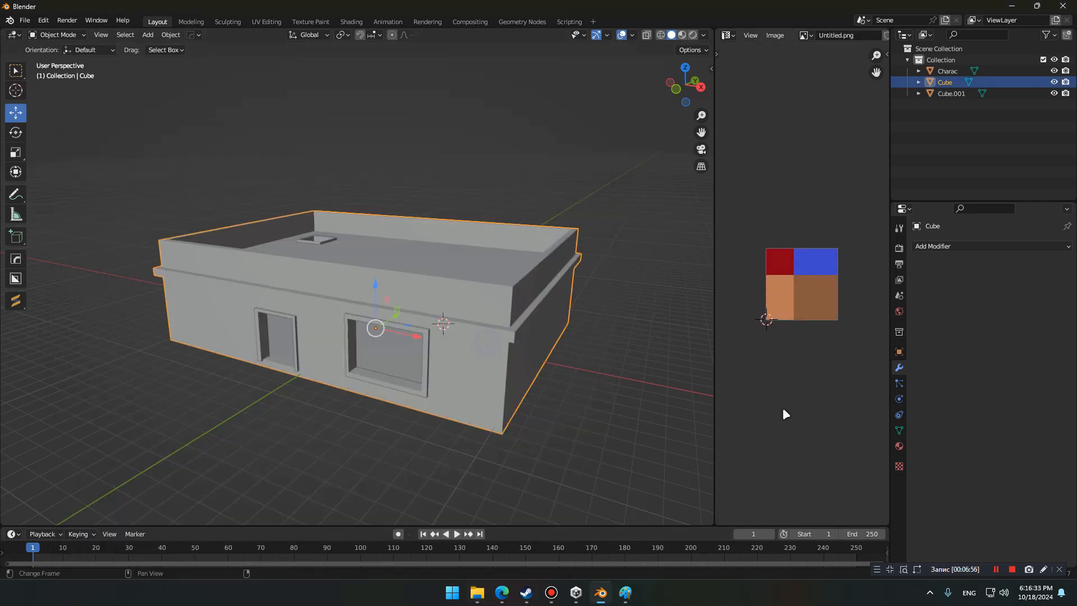
pyautogui.click(898, 445)
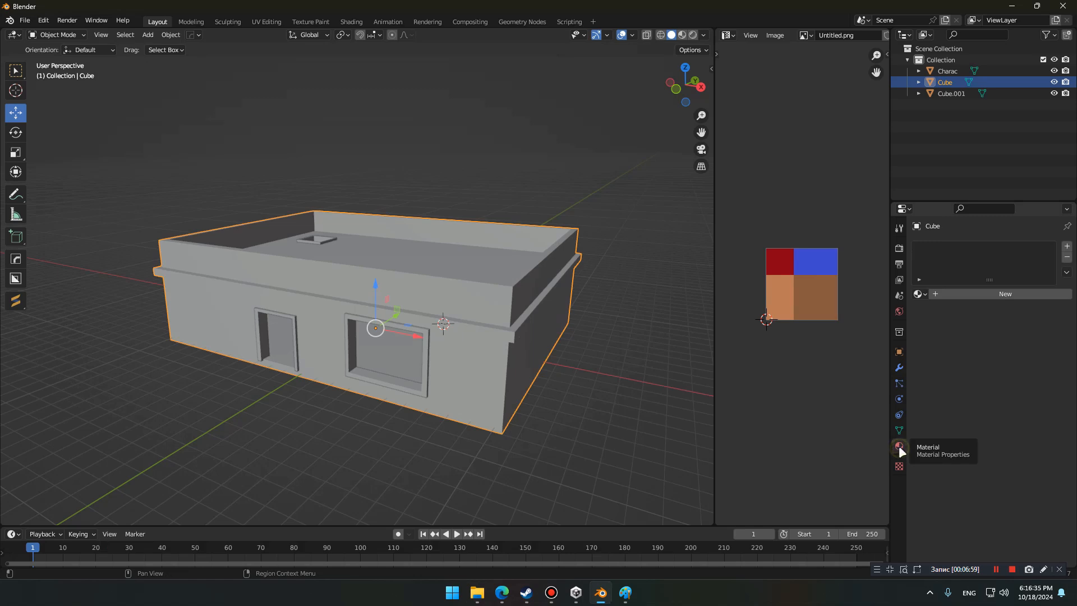
pyautogui.click(1028, 294)
pyautogui.click(1015, 365)
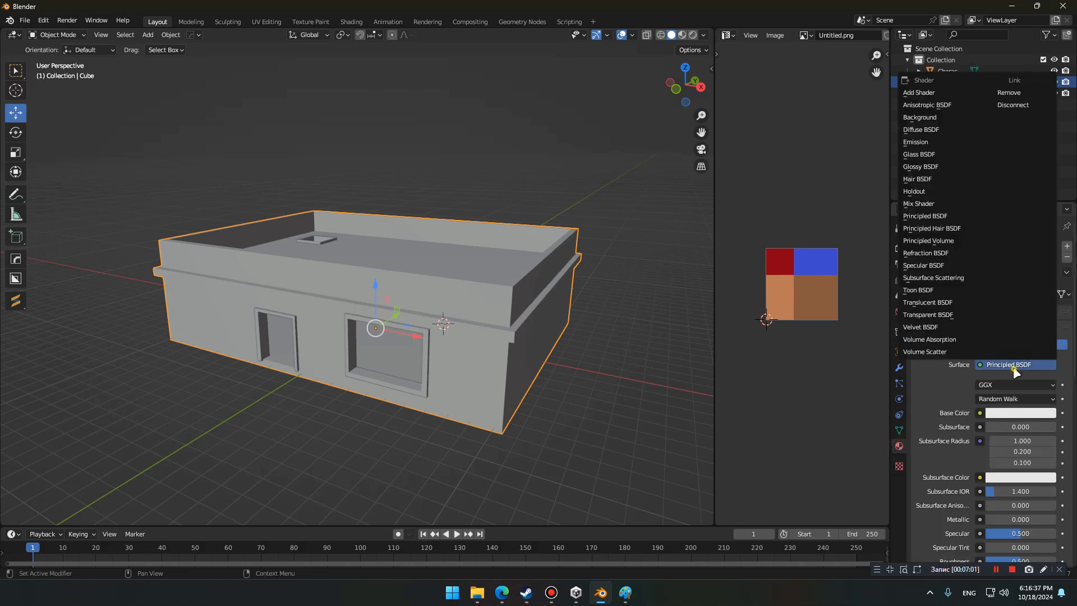
pyautogui.click(950, 130)
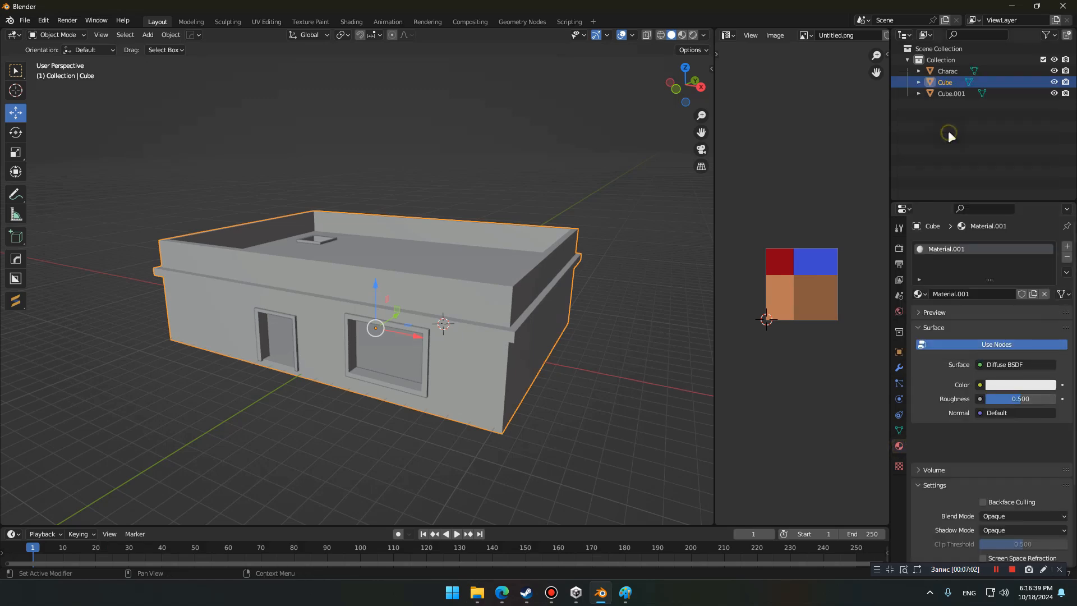
# Use an Image Texture with Untitled.png as the material's colour
pyautogui.click(980, 387)
pyautogui.click(769, 457)
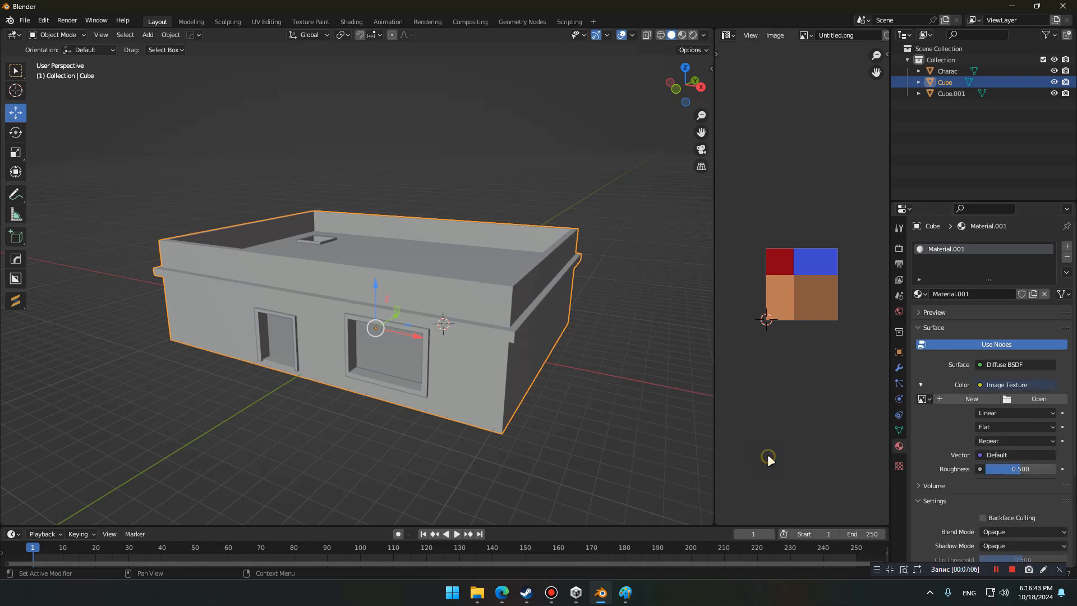
pyautogui.click(923, 399)
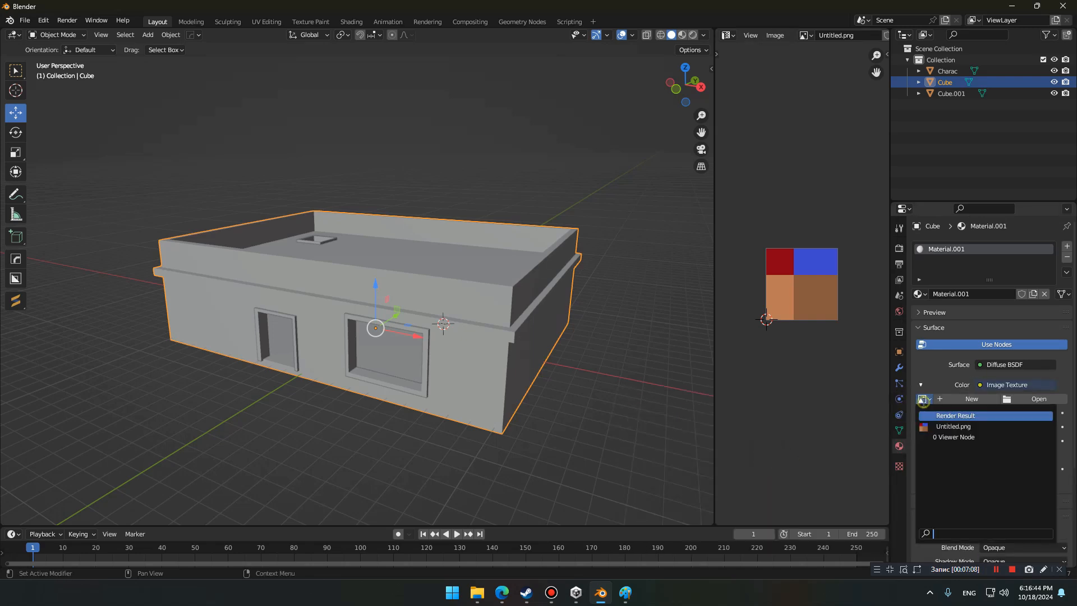
pyautogui.click(997, 427)
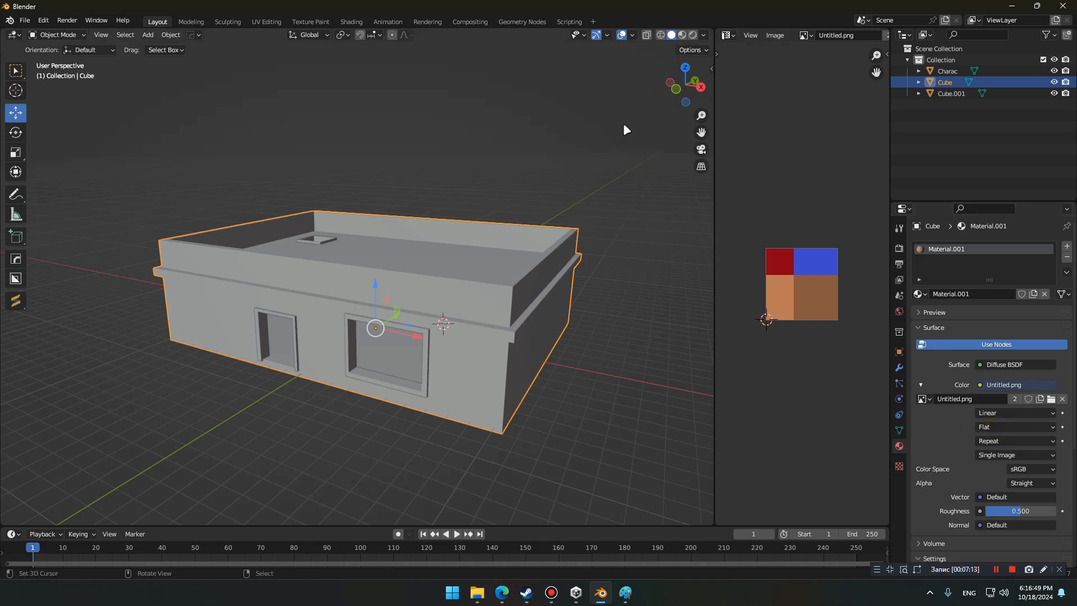
# Show the material preview, scale all the building's UVs to 0 and place them on the light brown block
pyautogui.click(681, 35)
pyautogui.press('Tab')
pyautogui.press('l')
pyautogui.press('a')
pyautogui.press('s')
pyautogui.press('0')
pyautogui.press('Return')
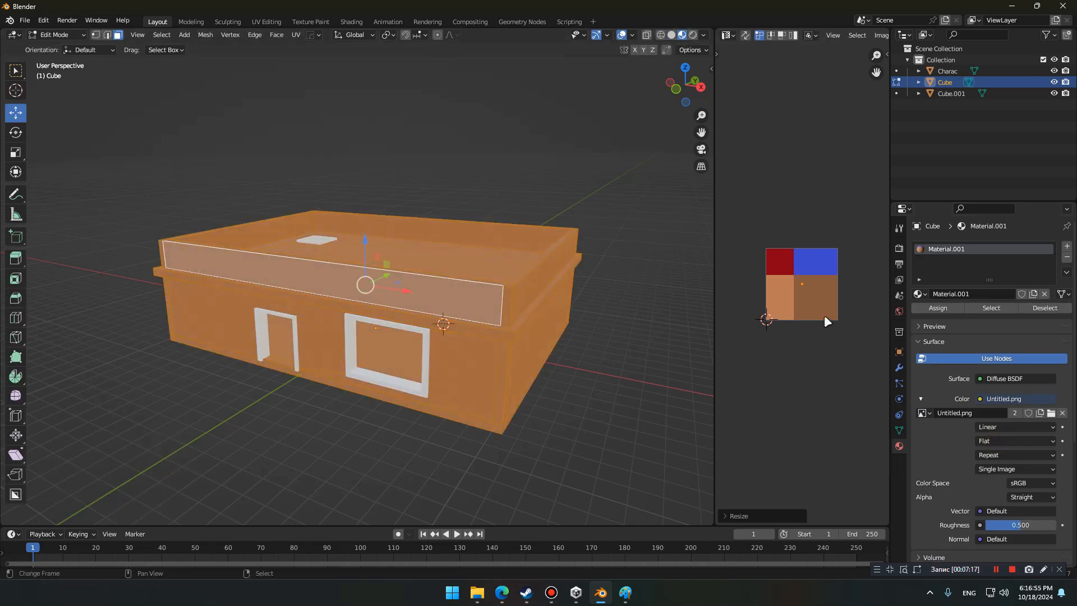
pyautogui.press('g')
pyautogui.click(805, 329)
# Select the roof and parapet faces and move their UVs onto the darker brown block
pyautogui.scroll(2, 564, 218)
pyautogui.click(490, 317)
pyautogui.keyDown('alt'); pyautogui.click(493, 302); pyautogui.keyUp('alt')
pyautogui.moveTo(448, 276); pyautogui.dragTo(447, 295, button='middle')
pyautogui.keyDown('ctrl'); pyautogui.click(583, 246); pyautogui.keyUp('ctrl')
pyautogui.keyDown('ctrl'); pyautogui.click(233, 194); pyautogui.keyUp('ctrl')
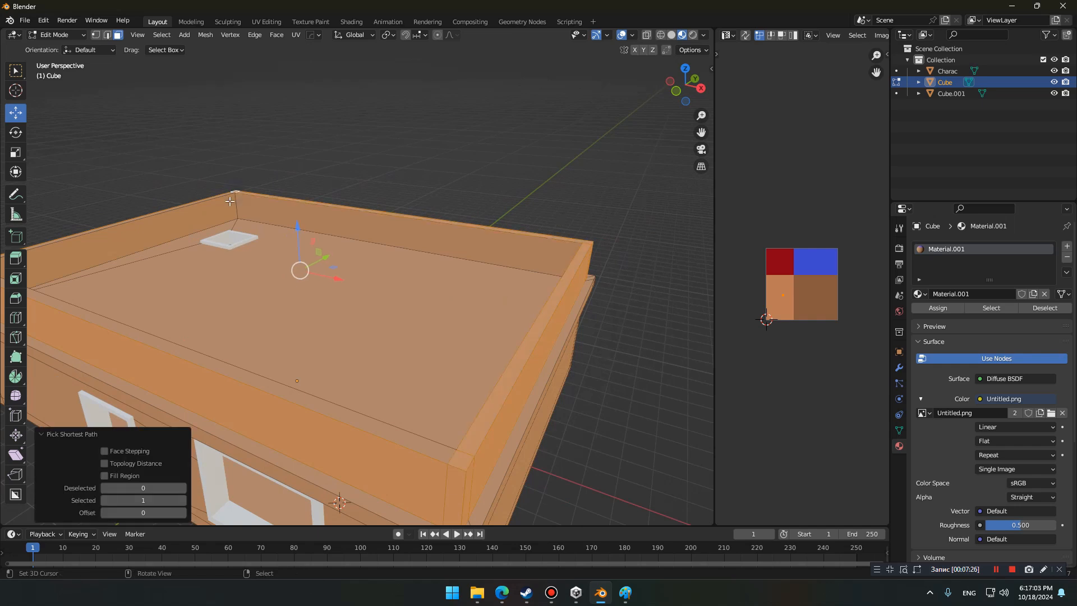
pyautogui.moveTo(230, 201); pyautogui.dragTo(220, 202, button='middle')
pyautogui.keyDown('ctrl'); pyautogui.rightClick(502, 423); pyautogui.keyUp('ctrl')
pyautogui.keyDown('shift'); pyautogui.rightClick(544, 327); pyautogui.keyUp('shift')
pyautogui.press('g')
pyautogui.click(813, 335)
# Move the UVs of the ledge around the building onto the blue block and colour the interior faces dark red
pyautogui.moveTo(557, 380); pyautogui.dragTo(513, 336, button='middle')
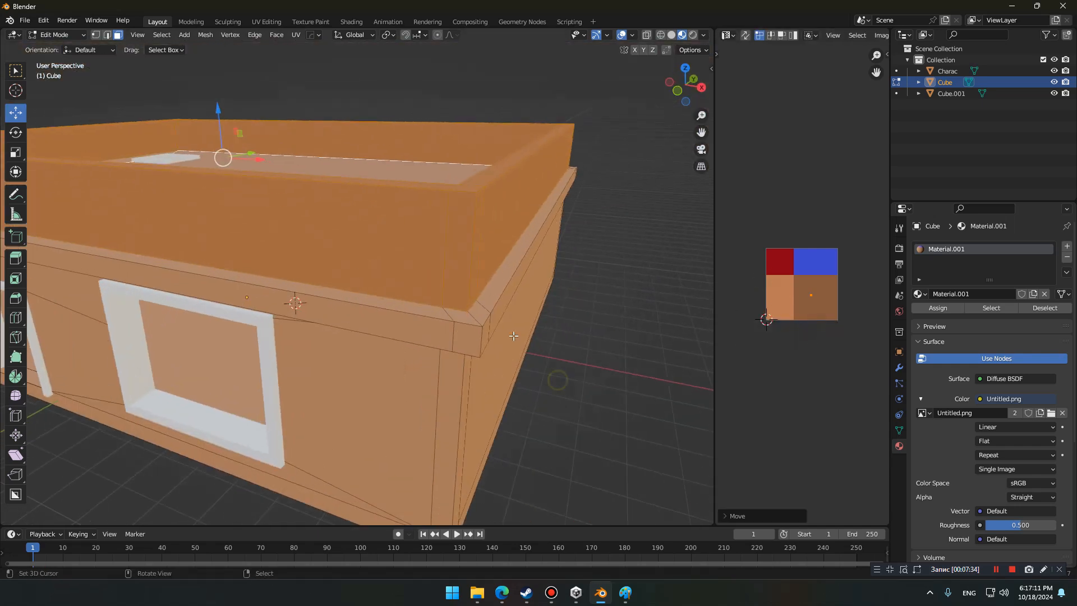
pyautogui.keyDown('alt'); pyautogui.rightClick(468, 336); pyautogui.keyUp('alt')
pyautogui.keyDown('shift'); pyautogui.moveTo(405, 342); pyautogui.dragTo(365, 230, button='middle'); pyautogui.keyUp('shift')
pyautogui.press('g')
pyautogui.click(841, 285)
pyautogui.scroll(5, 359, 284)
pyautogui.keyDown('shift'); pyautogui.rightClick(393, 146); pyautogui.keyUp('shift')
pyautogui.hotkey('shift', 'g')
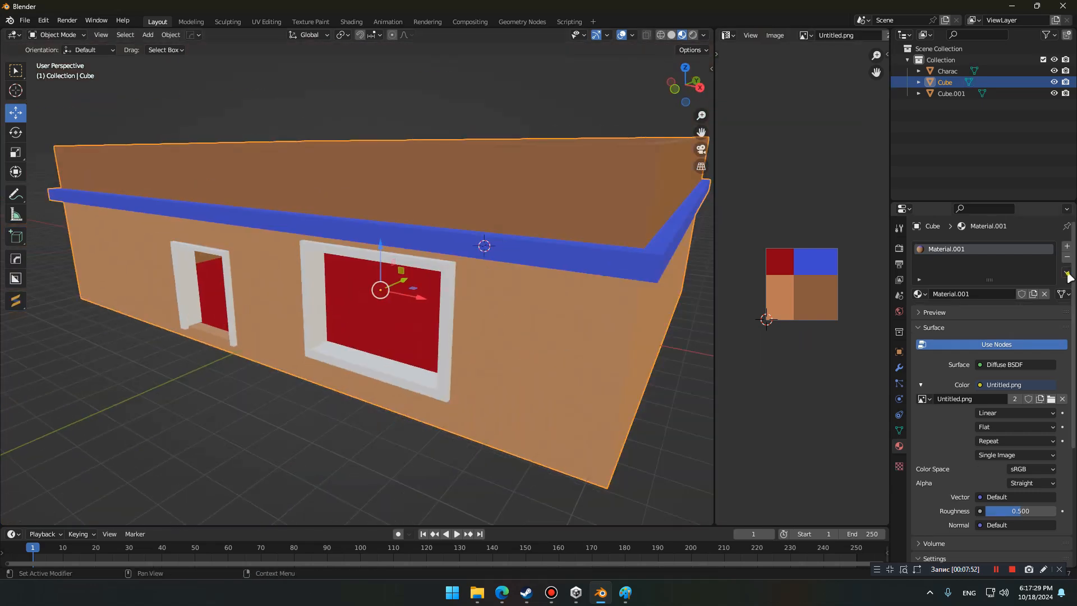
# Give the door and window frames a material textured with Untitled.png and colour them brown
pyautogui.click(1067, 246)
pyautogui.click(917, 289)
pyautogui.click(964, 303)
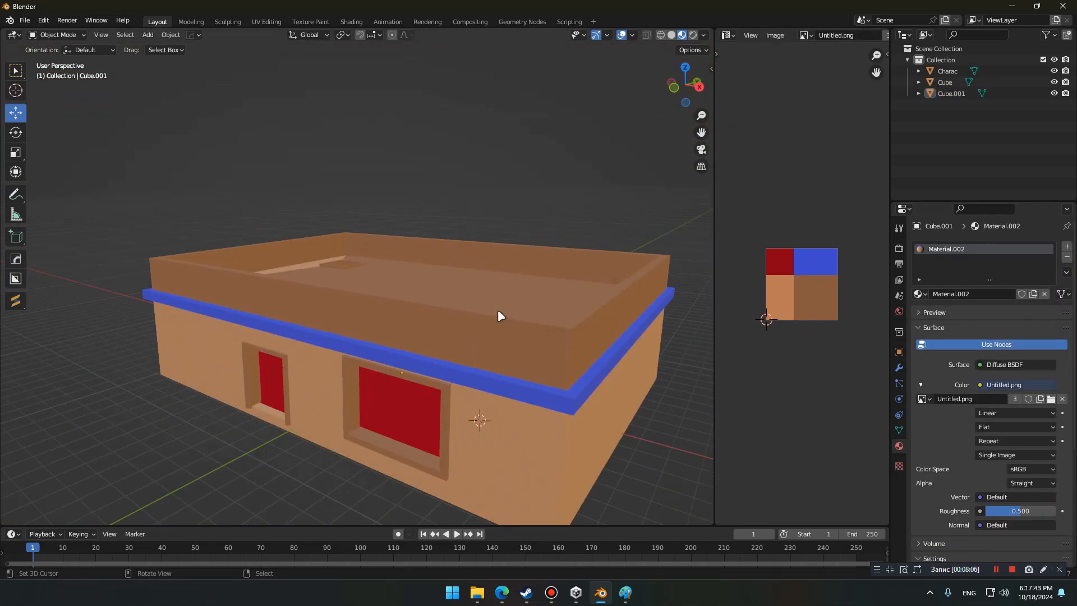
# Duplicate the building without its frames and move the copy about 26.5 m along the Y axis
pyautogui.click(387, 259)
pyautogui.scroll(-1, 387, 259)
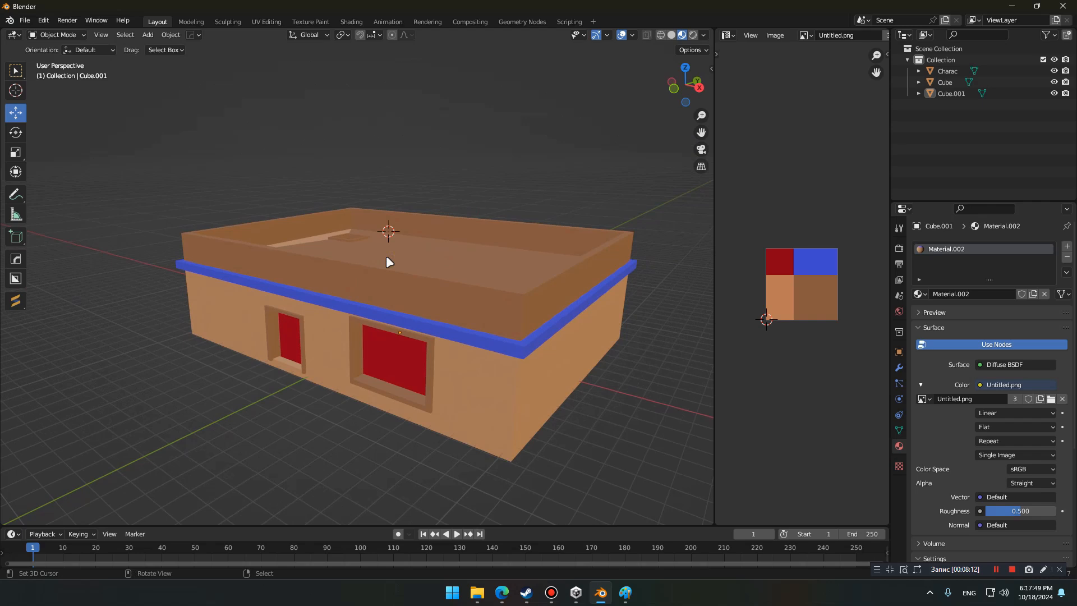
pyautogui.click(412, 306)
pyautogui.moveTo(411, 306); pyautogui.dragTo(397, 308, button='middle')
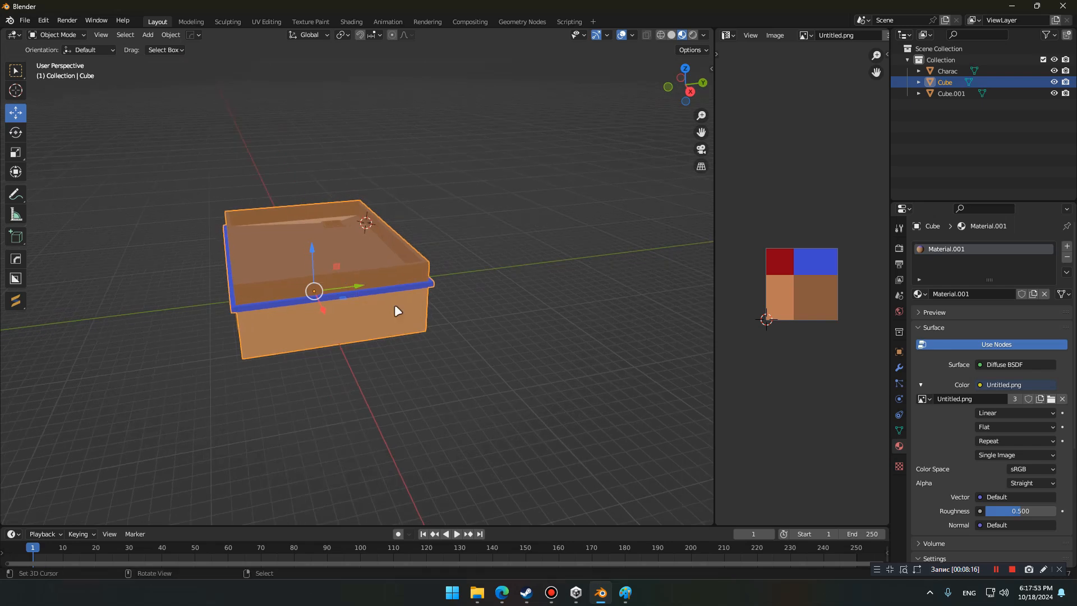
pyautogui.hotkey('shift', 'd')
pyautogui.press('y')
pyautogui.click(640, 255)
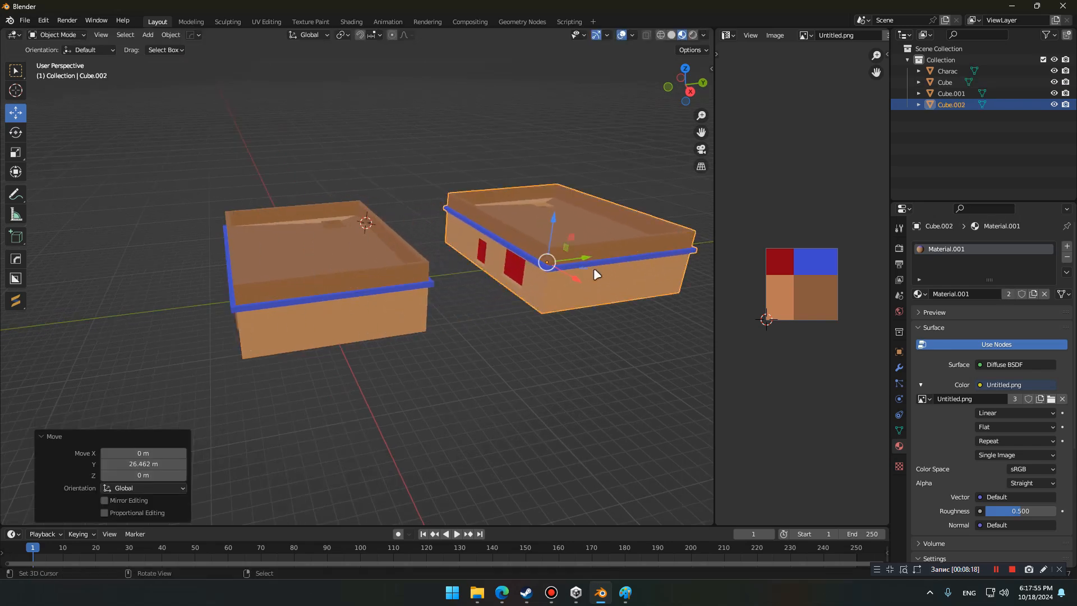
# Add a Decimate modifier to the copied building, lower its ratio and apply the modifier
pyautogui.hotkey('shift', '`')
pyautogui.press('w')
pyautogui.click(565, 339)
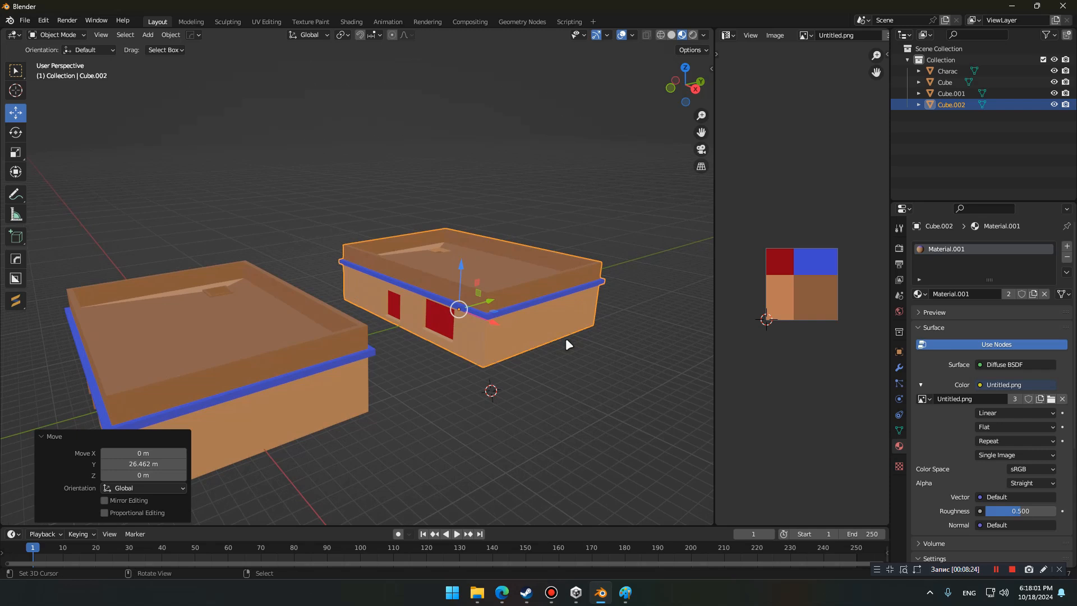
pyautogui.hotkey('shift', '`')
pyautogui.press('w')
pyautogui.click(841, 362)
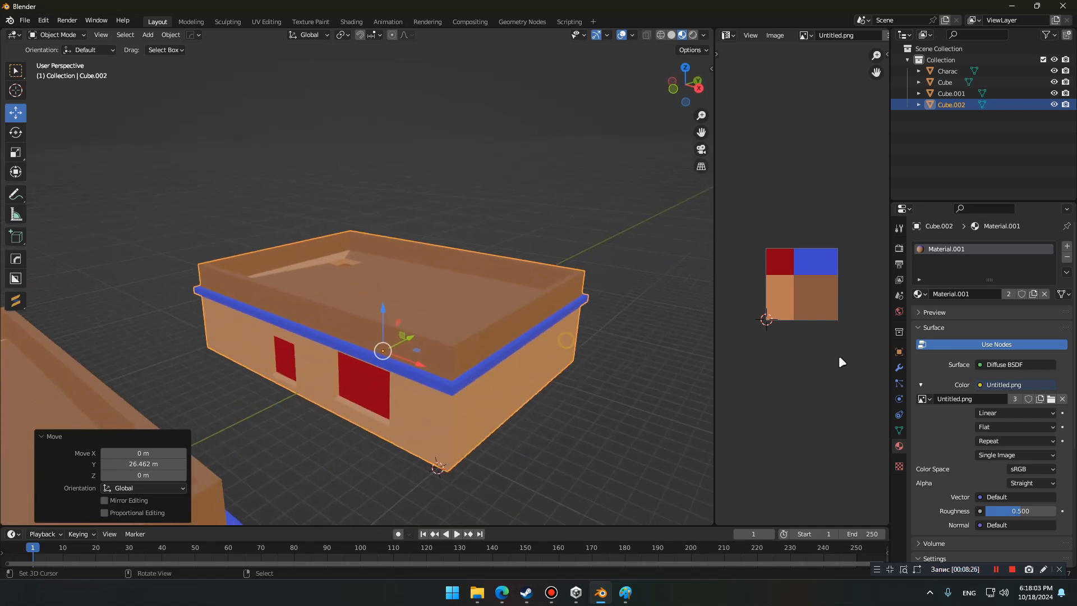
pyautogui.click(899, 368)
pyautogui.click(934, 246)
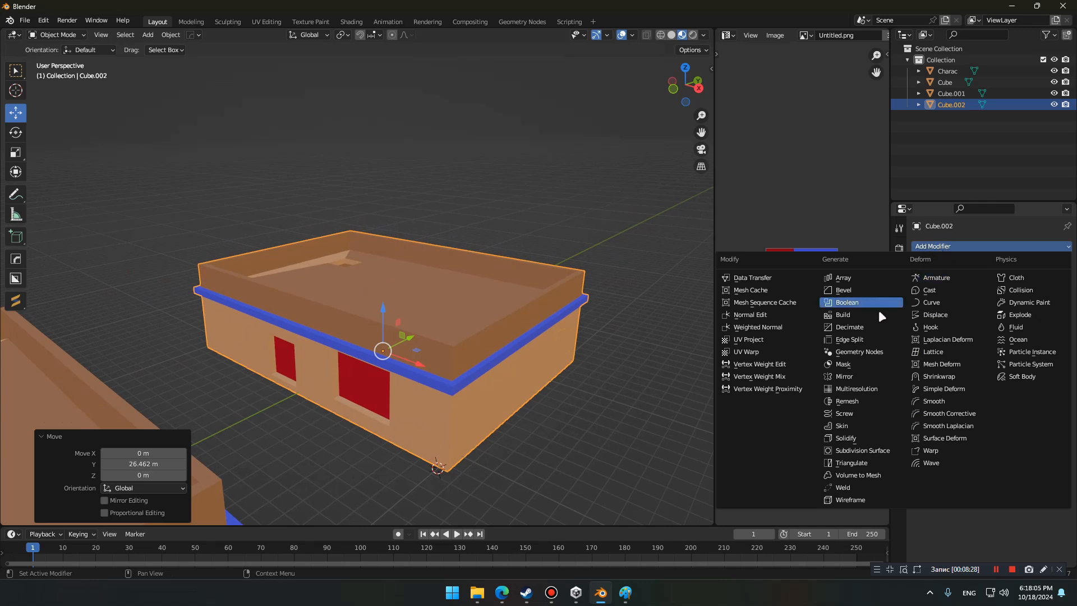
pyautogui.click(877, 331)
pyautogui.moveTo(1037, 296); pyautogui.dragTo(1000, 295)
pyautogui.hotkey('ctrl', 'a')
# Recolour the light brown sliver on the original building's roof by moving its UVs onto the darker brown block
pyautogui.hotkey('shift', '`')
pyautogui.press('a')
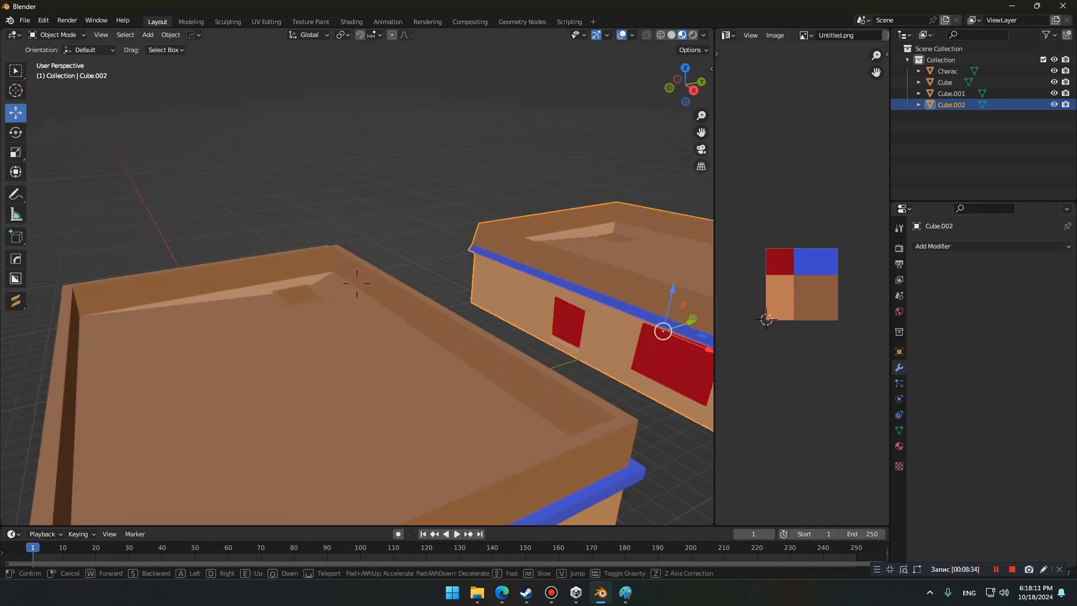
pyautogui.click(357, 283)
pyautogui.rightClick(357, 284)
pyautogui.press('Tab')
pyautogui.rightClick(344, 294)
pyautogui.press('g')
pyautogui.press('Tab')
pyautogui.hotkey('shift', '`')
pyautogui.click(356, 284)
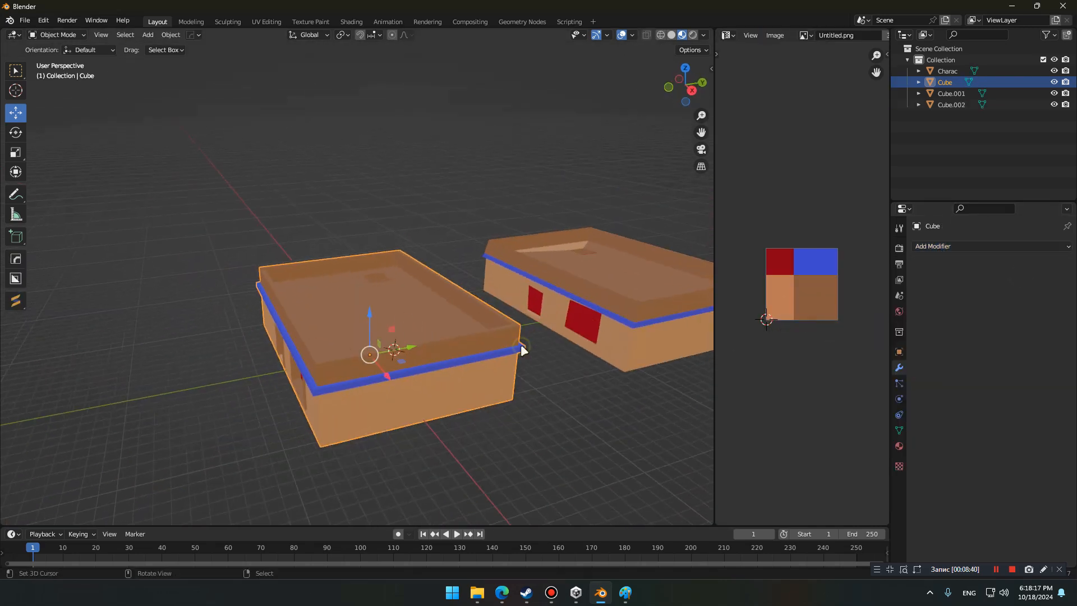
# Duplicate the simplified building and move the new copy farther along the Y axis
pyautogui.hotkey('shift', '`')
pyautogui.click(463, 349)
pyautogui.hotkey('shift', 'd')
pyautogui.rightClick(463, 350)
pyautogui.moveTo(331, 322); pyautogui.dragTo(650, 304)
pyautogui.hotkey('shift', '`')
pyautogui.click(651, 304)
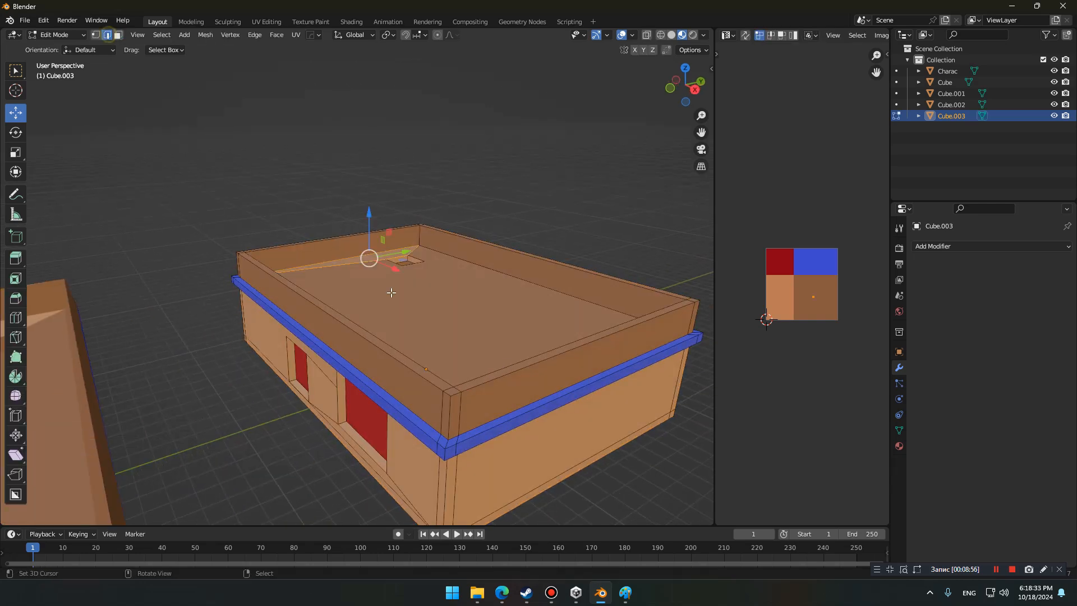
# Replace the third building's mesh with a plain closed box by duplicating its outline edges, filling them and extruding the face
pyautogui.hotkey('shift', 'd')
pyautogui.rightClick(421, 236)
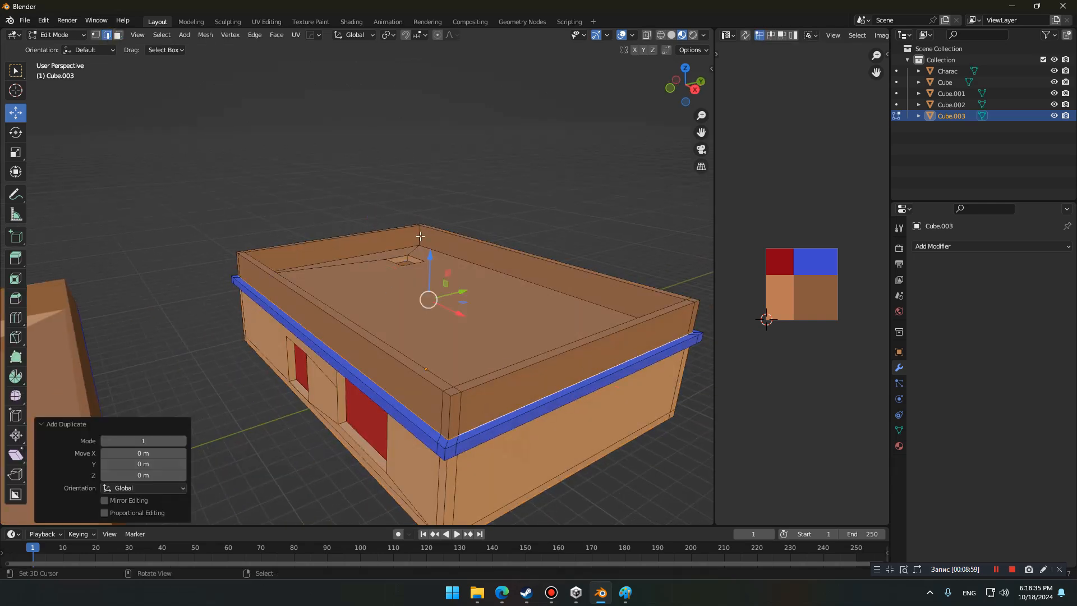
pyautogui.moveTo(430, 256); pyautogui.dragTo(430, 229)
pyautogui.press('f')
pyautogui.click(116, 35)
pyautogui.press('e')
pyautogui.click(513, 382)
pyautogui.press('l')
pyautogui.press('x')
pyautogui.press('a')
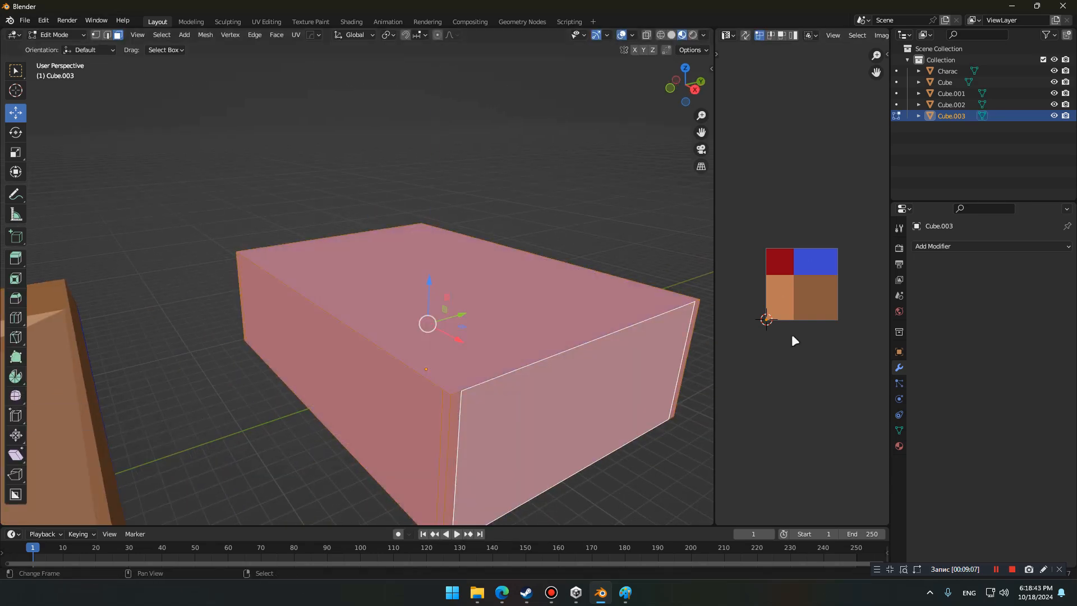
# Move the box's UVs onto the darker brown block and leave Edit Mode
pyautogui.press('g')
pyautogui.click(823, 320)
pyautogui.press('Tab')
# Recolour the light brown sliver on the middle building's roof darker brown
pyautogui.hotkey('shift', '`')
pyautogui.click(494, 348)
pyautogui.rightClick(493, 336)
pyautogui.press('Tab')
pyautogui.press('Tab')
pyautogui.click(533, 347)
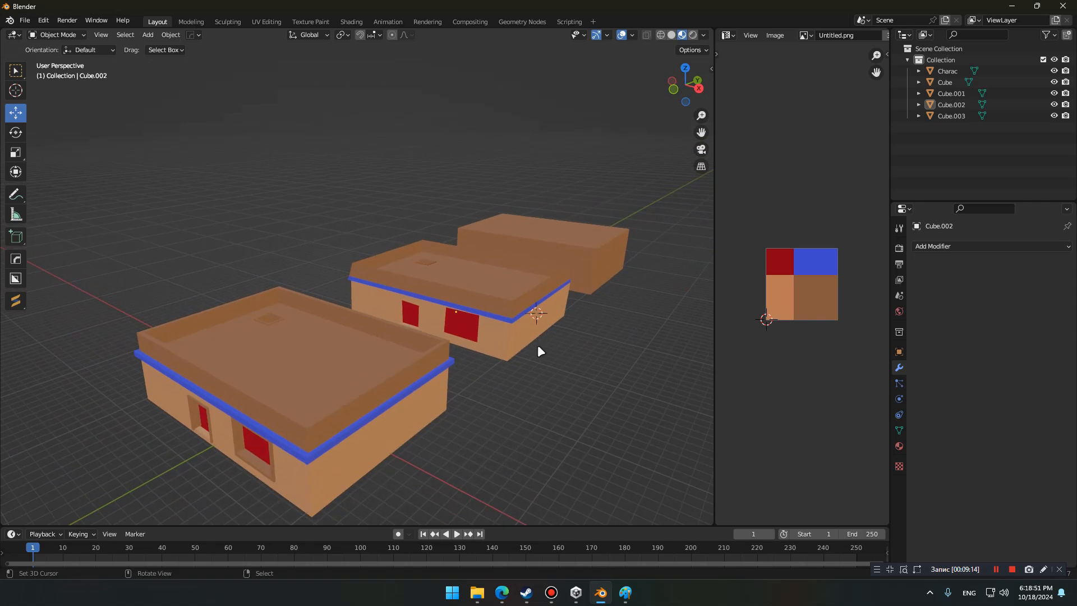
# Switch to Unity Hub and create a 3D (Built-In Render Pipeline) project named Lesson Unturned with editor version 2021.3.29f1
pyautogui.click(577, 596)
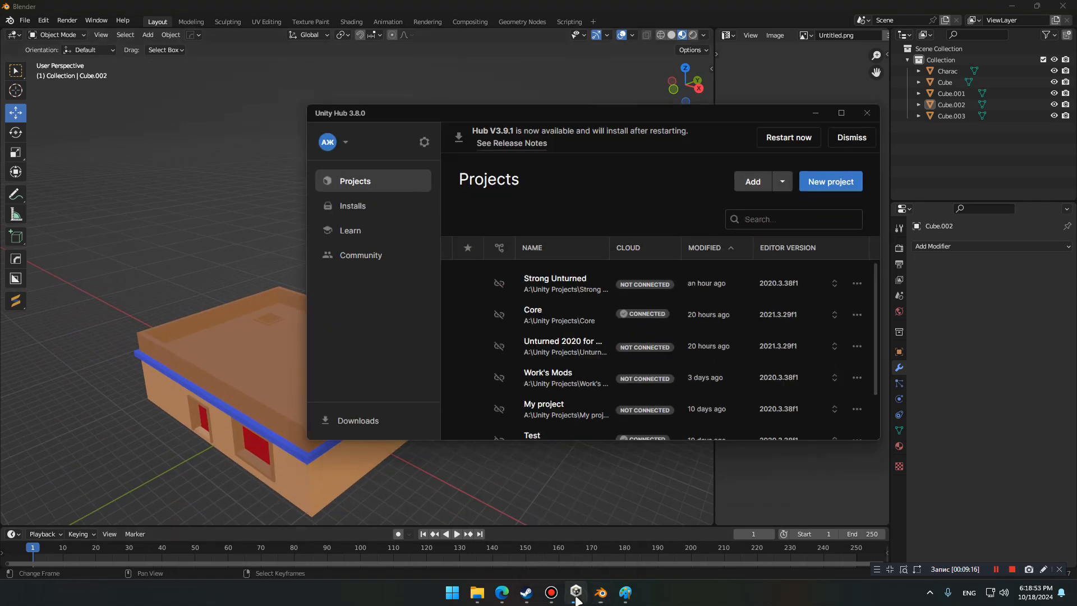
pyautogui.click(832, 182)
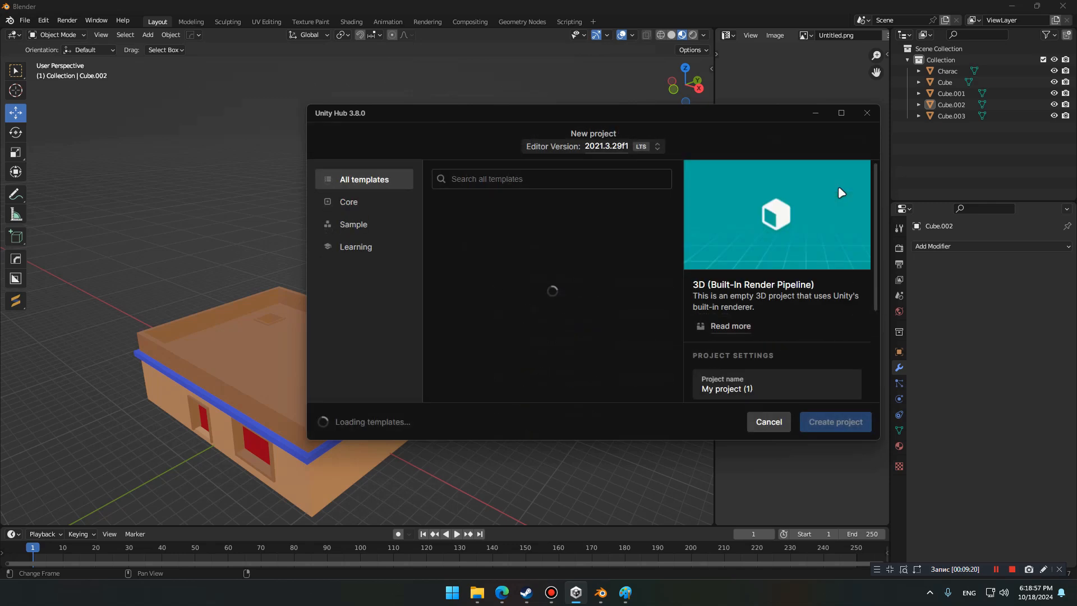
pyautogui.click(775, 392)
pyautogui.hotkey('ctrl', 'a')
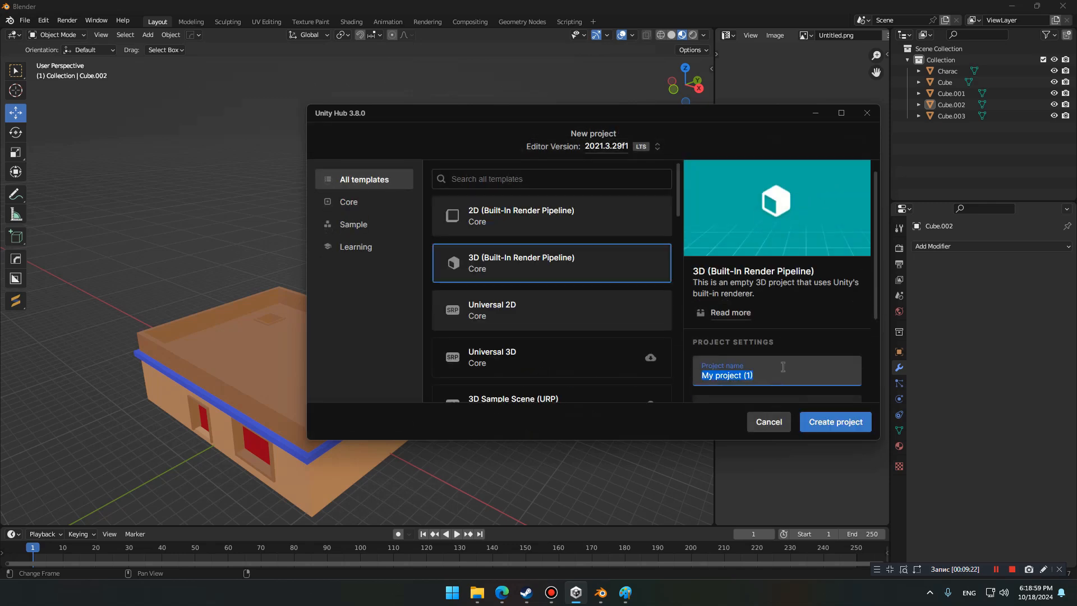
pyautogui.write('Lesson Unturned')
pyautogui.scroll(-1, 832, 301)
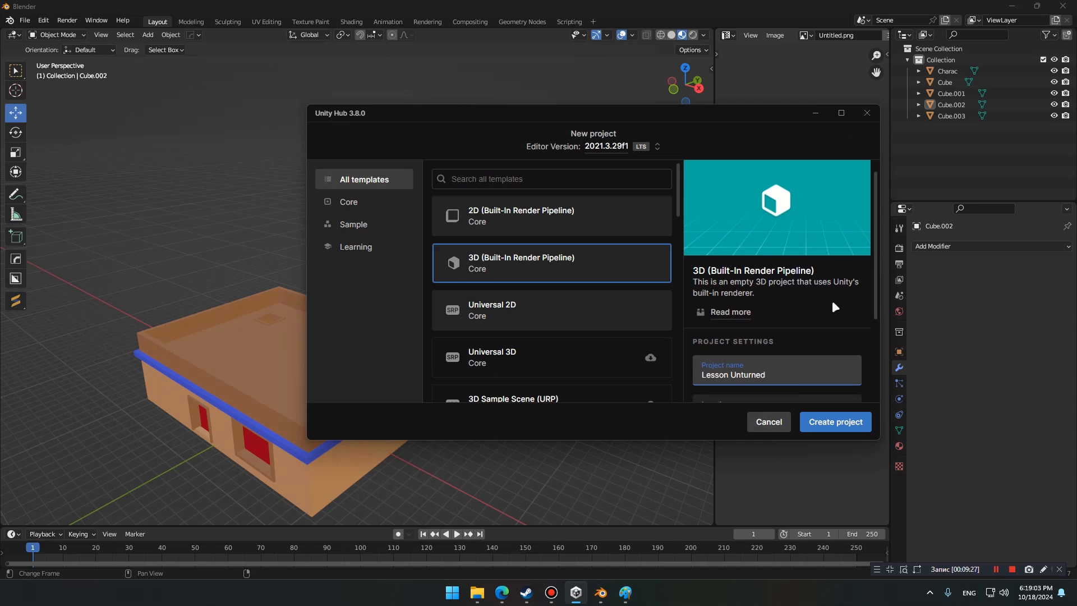
pyautogui.click(831, 427)
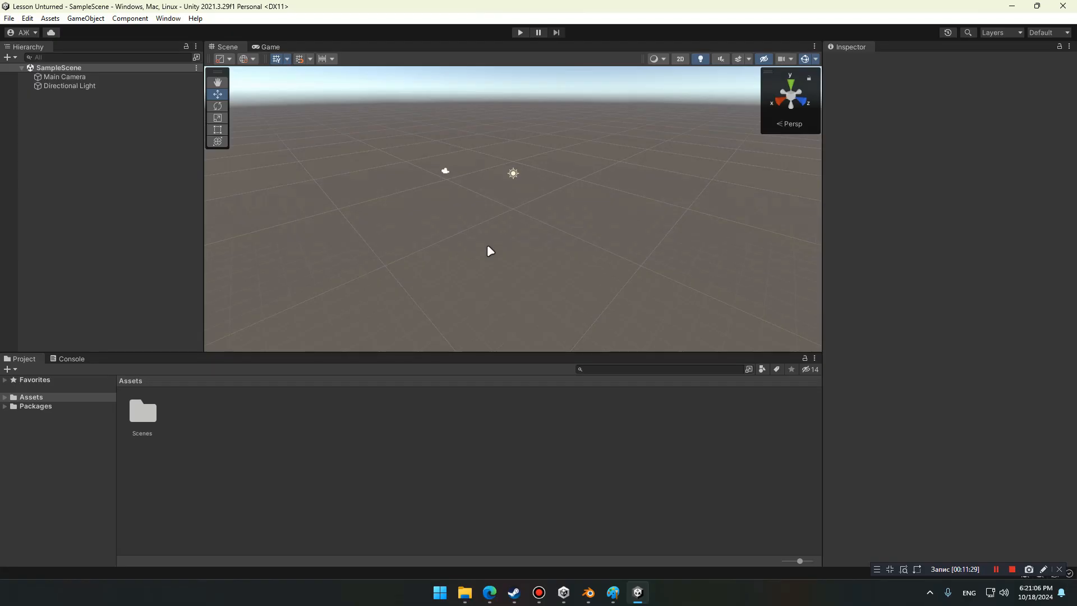
# Start opening a scene file and browse to the Unturned installation folder at A:\Steam\steamapps\common\Unturned
pyautogui.click(11, 19)
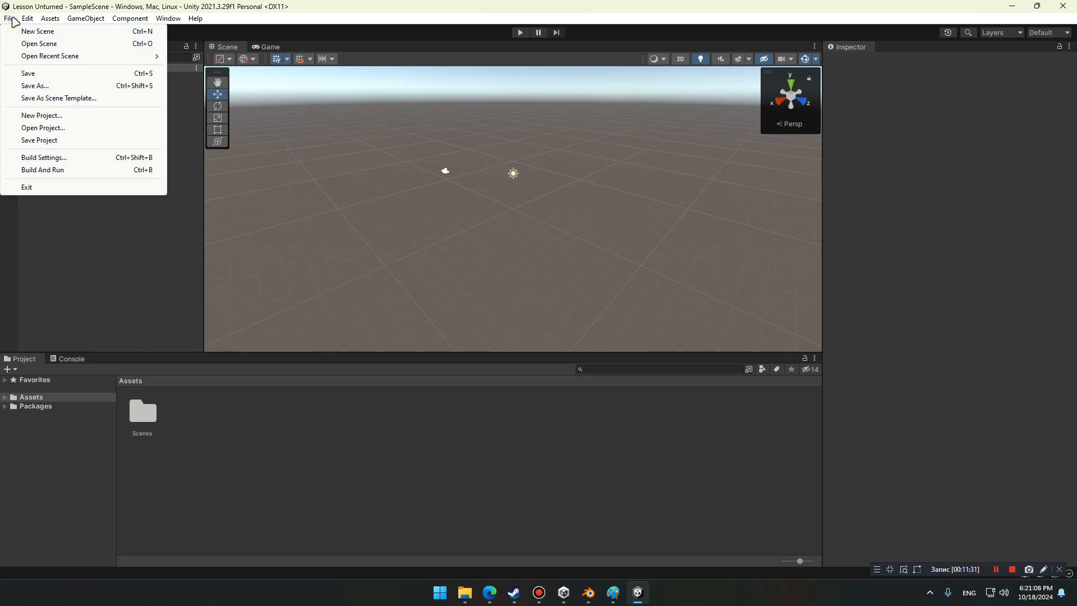
pyautogui.click(76, 45)
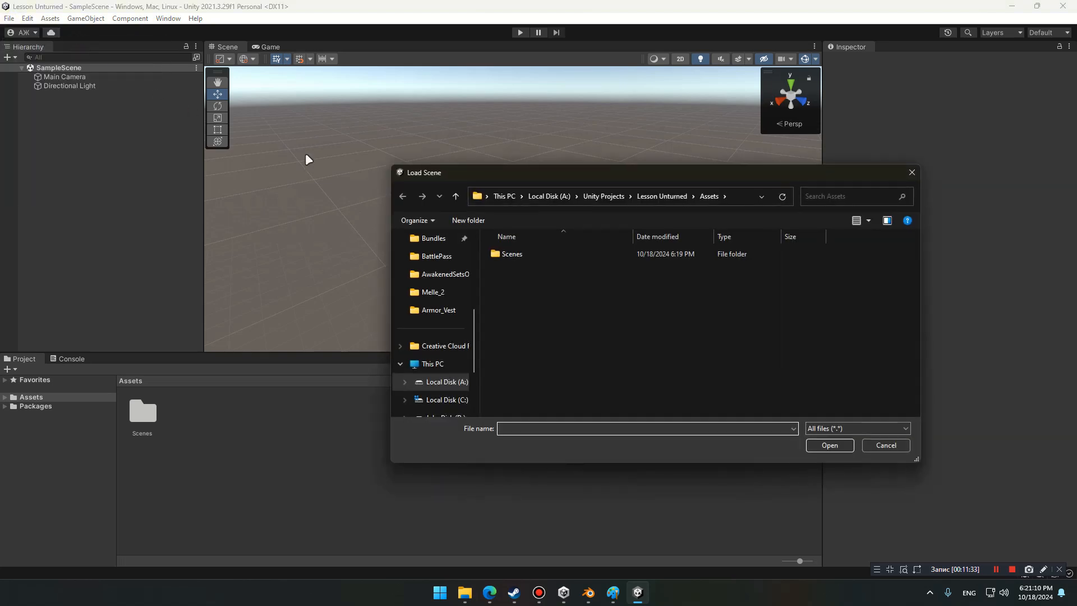
pyautogui.scroll(2, 441, 353)
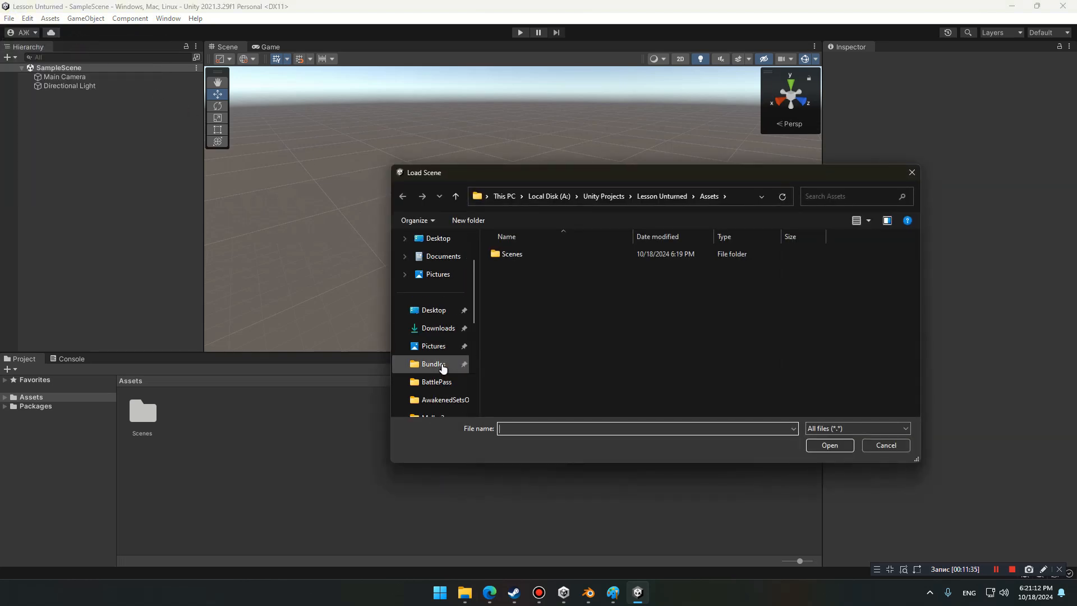
pyautogui.click(442, 368)
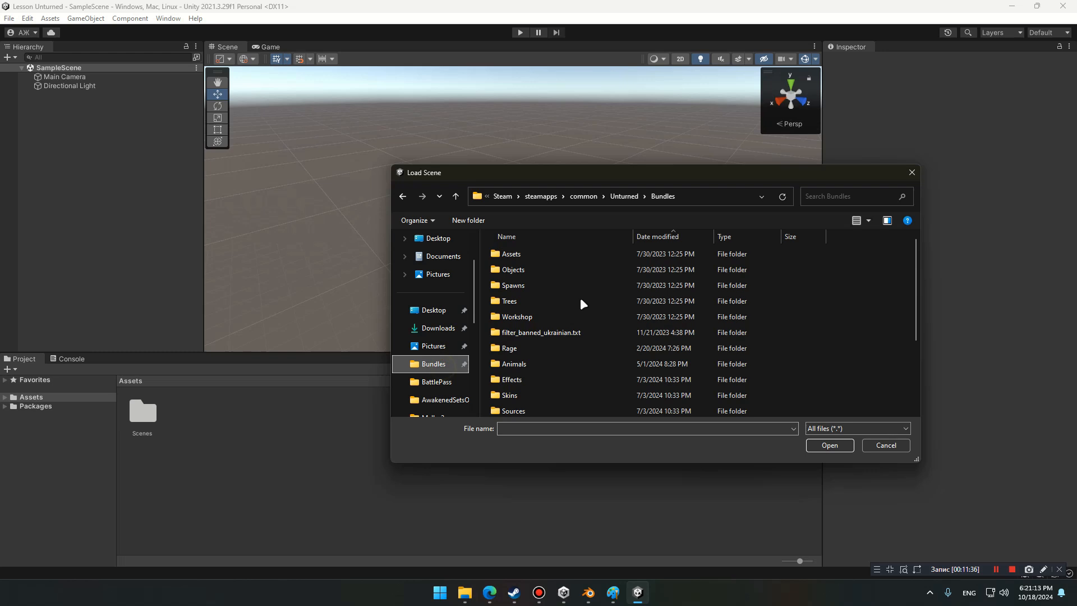
pyautogui.click(727, 200)
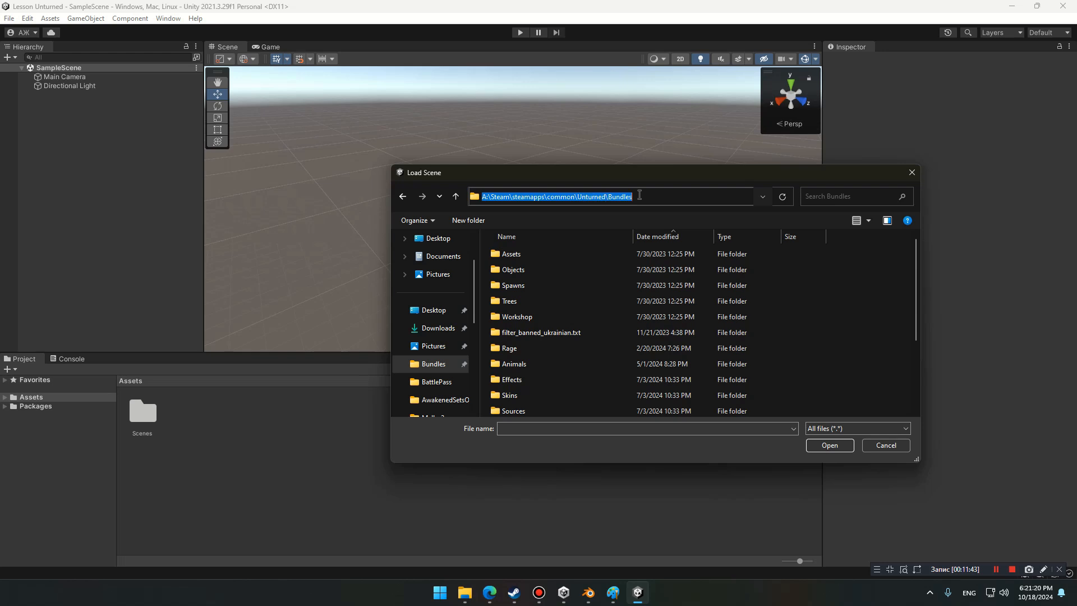
pyautogui.doubleClick(642, 196)
pyautogui.press('BackSpace')
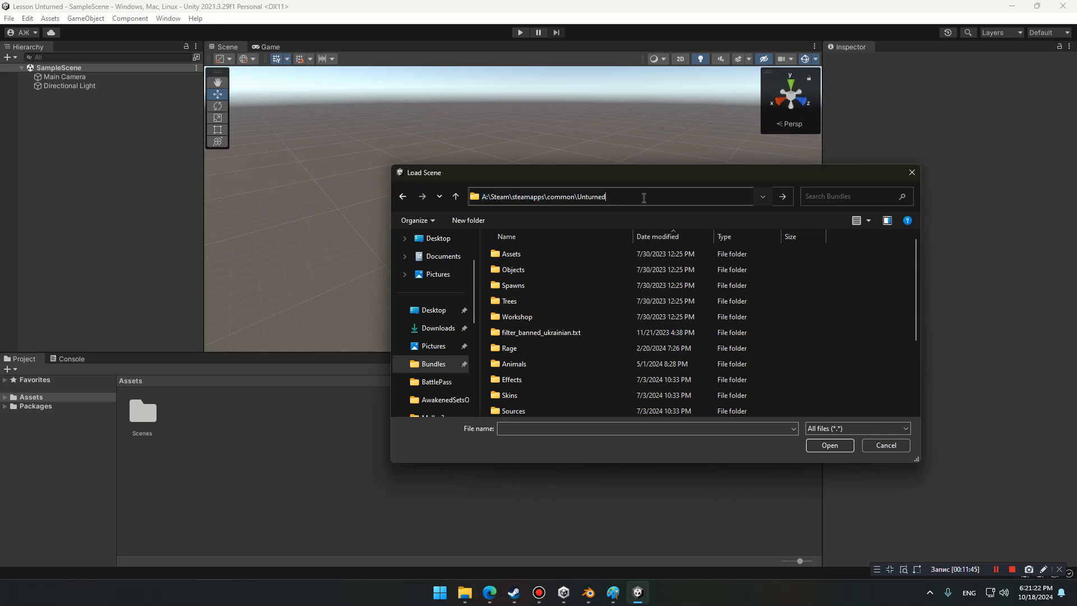
pyautogui.press('Return')
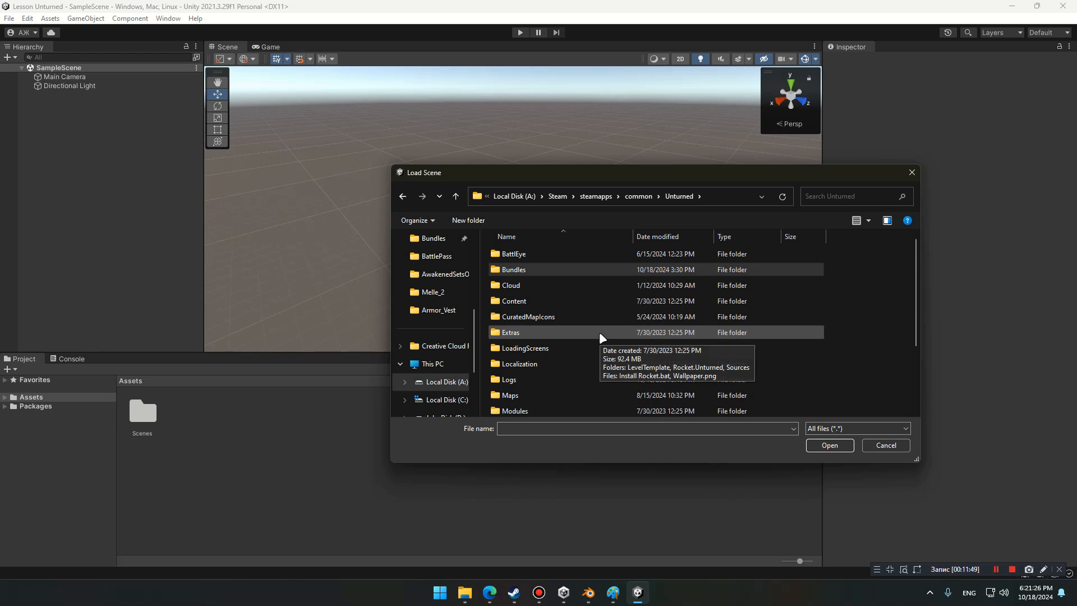
# Import all contents of Project.unitypackage from Extras\Sources, accepting that the current project settings are overwritten
pyautogui.doubleClick(602, 337)
pyautogui.click(594, 286)
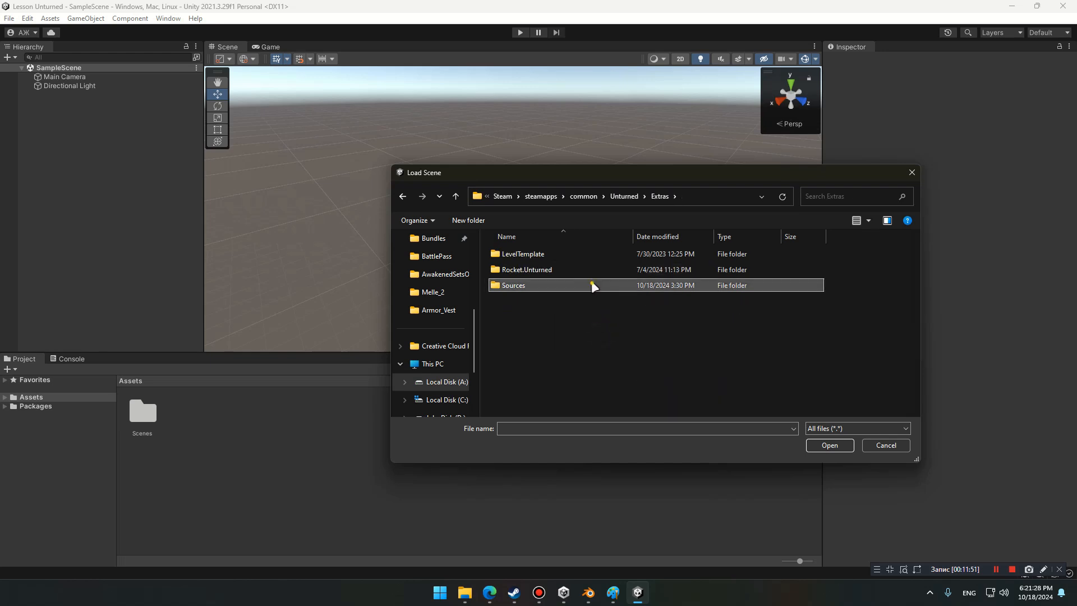
pyautogui.doubleClick(594, 286)
pyautogui.click(607, 303)
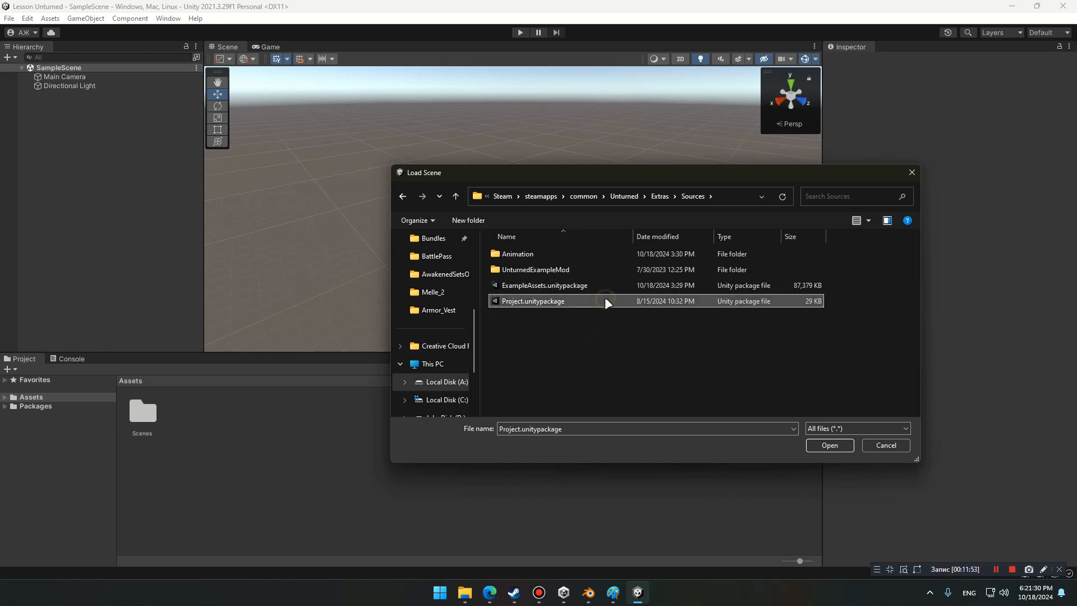
pyautogui.click(827, 445)
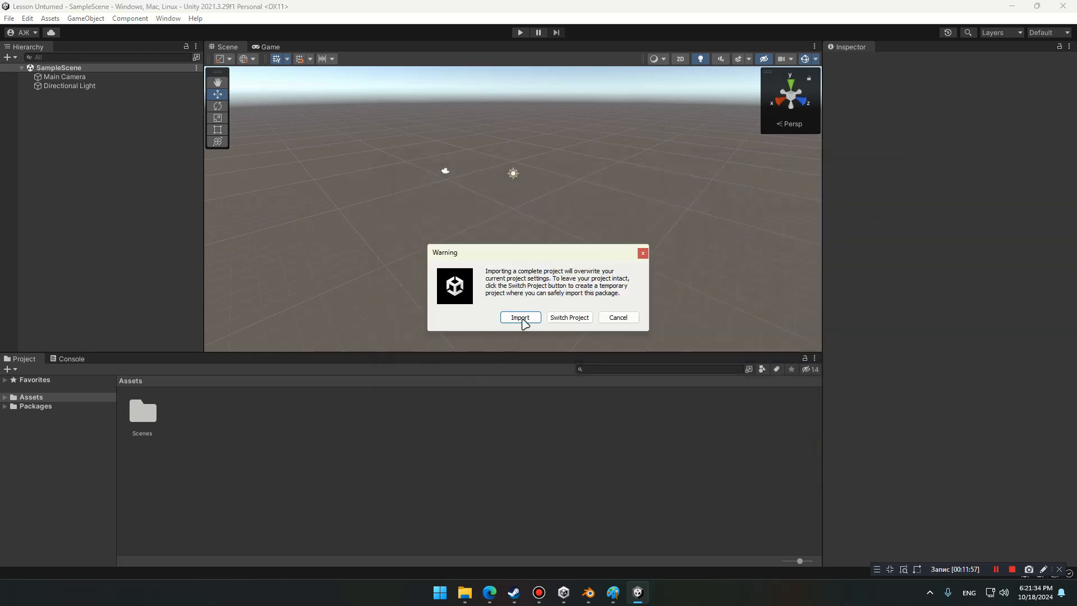
pyautogui.click(521, 318)
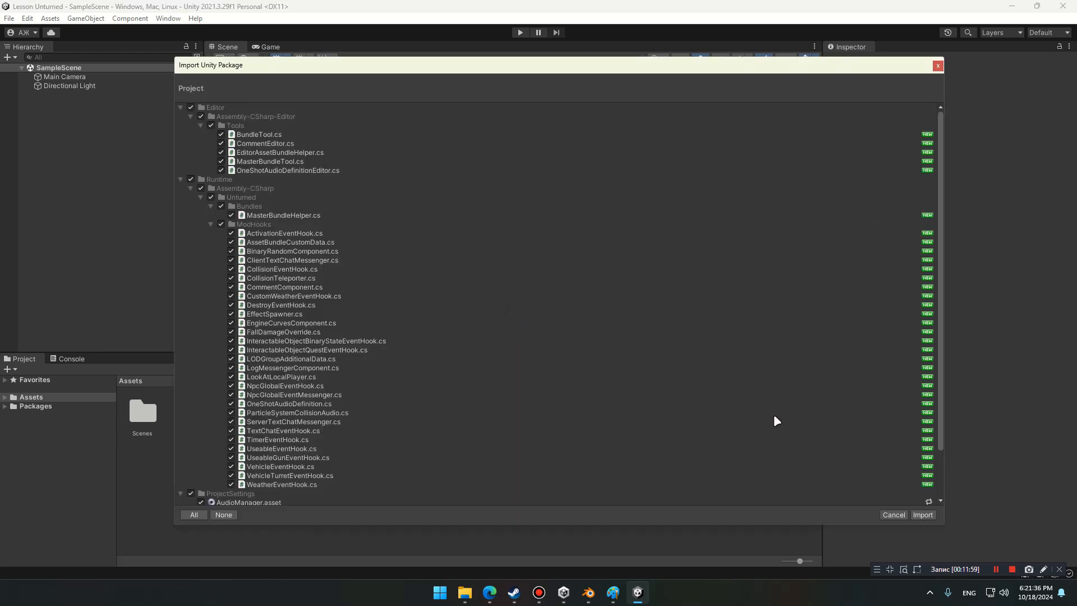
pyautogui.scroll(-3, 776, 421)
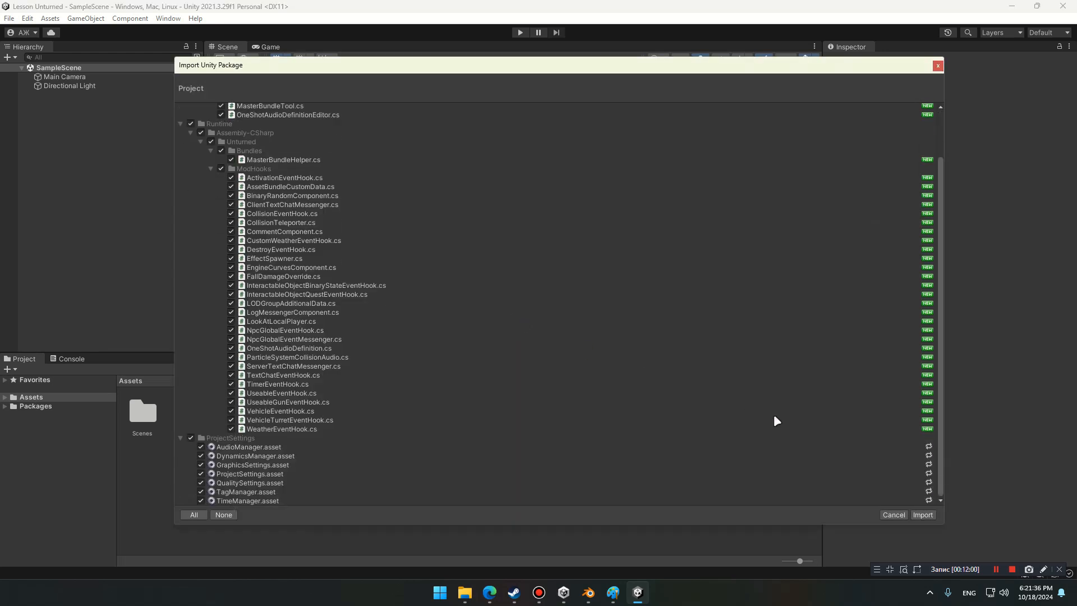
pyautogui.click(923, 515)
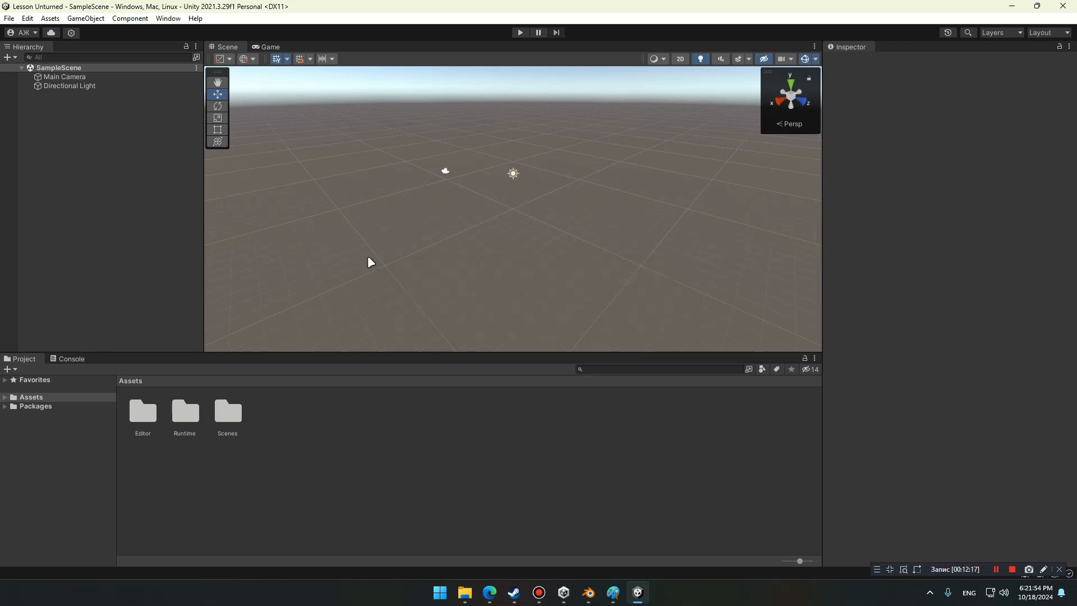
# Start opening another file and browse to the Sources folder inside Unturned's Extras folder
pyautogui.click(9, 18)
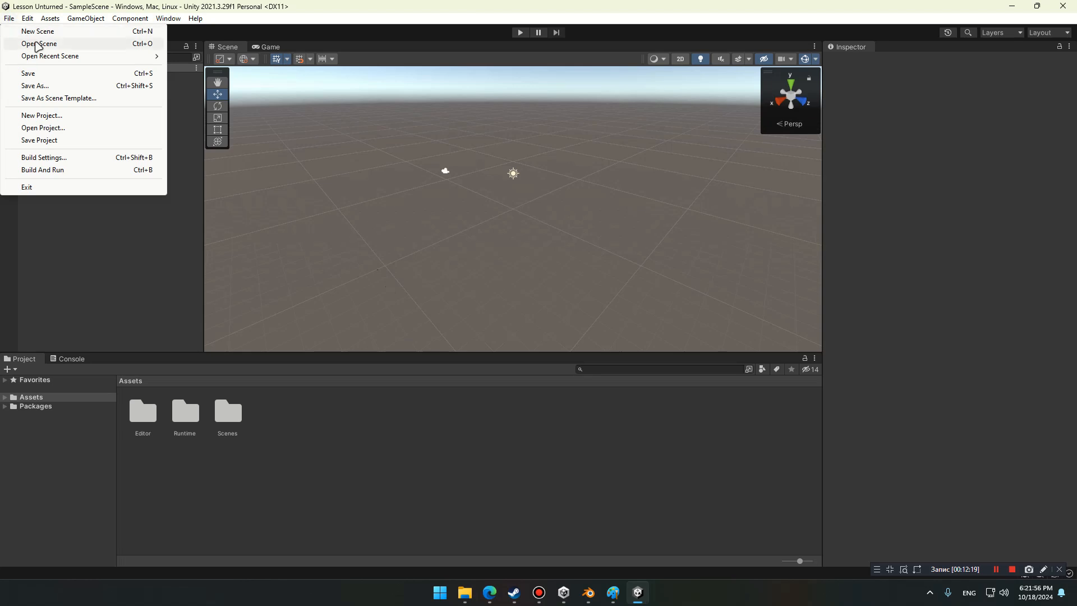
pyautogui.click(39, 44)
pyautogui.scroll(5, 426, 345)
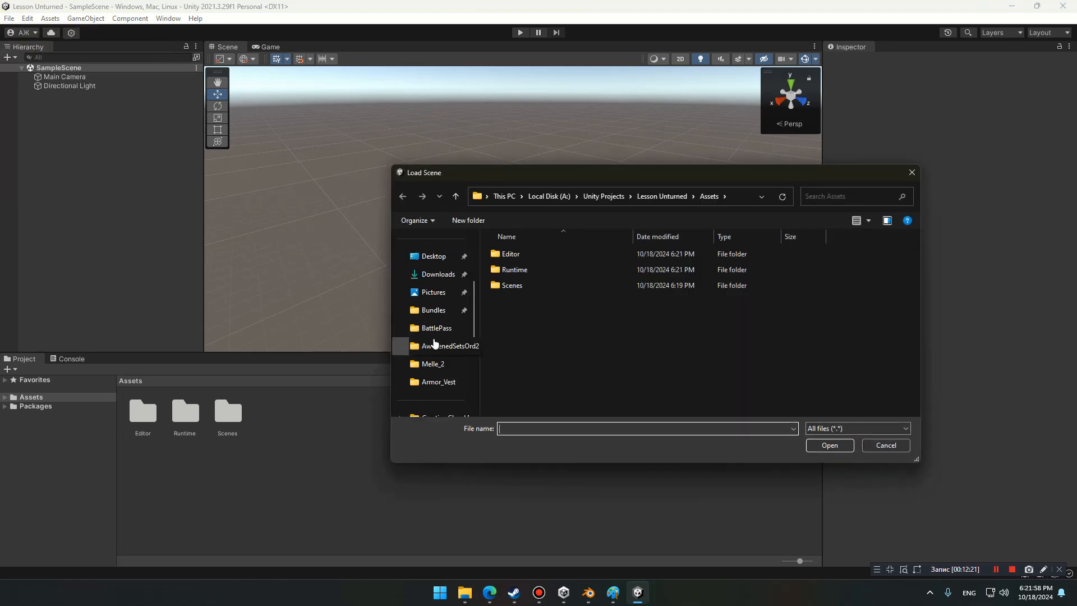
pyautogui.scroll(-2, 443, 337)
pyautogui.click(434, 310)
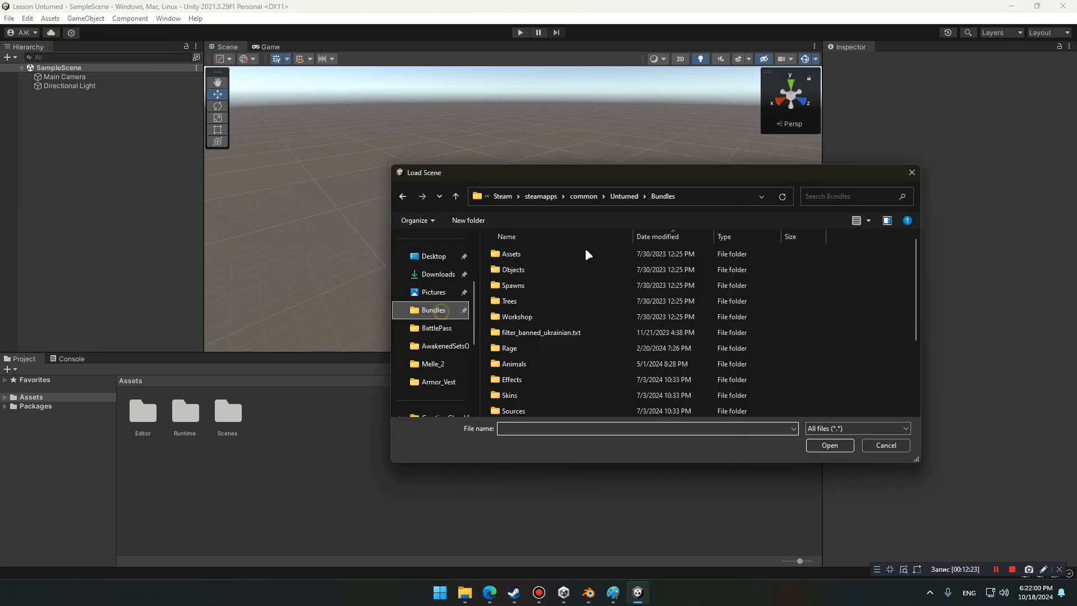
pyautogui.click(629, 195)
pyautogui.doubleClick(571, 330)
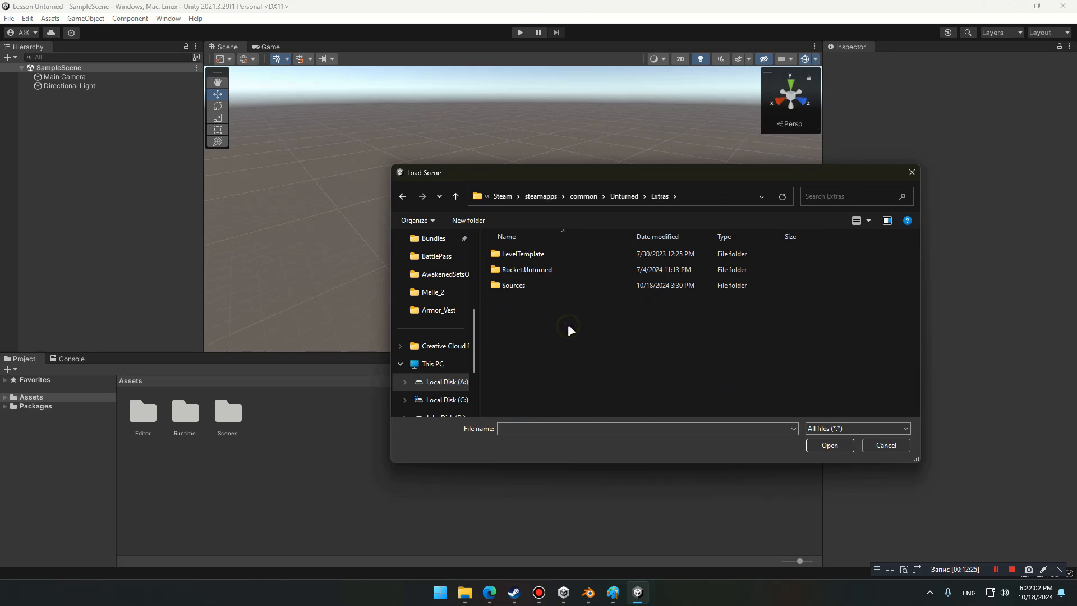
pyautogui.doubleClick(570, 290)
# Load ExampleAssets.unitypackage, look through its file list and import it with the default selection
pyautogui.click(637, 287)
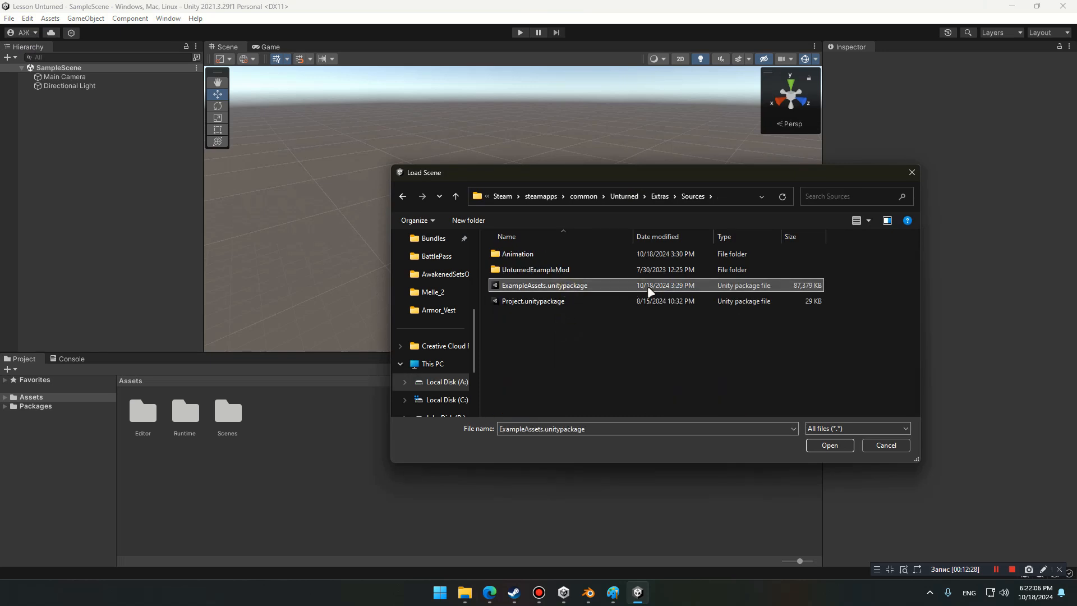
pyautogui.click(834, 447)
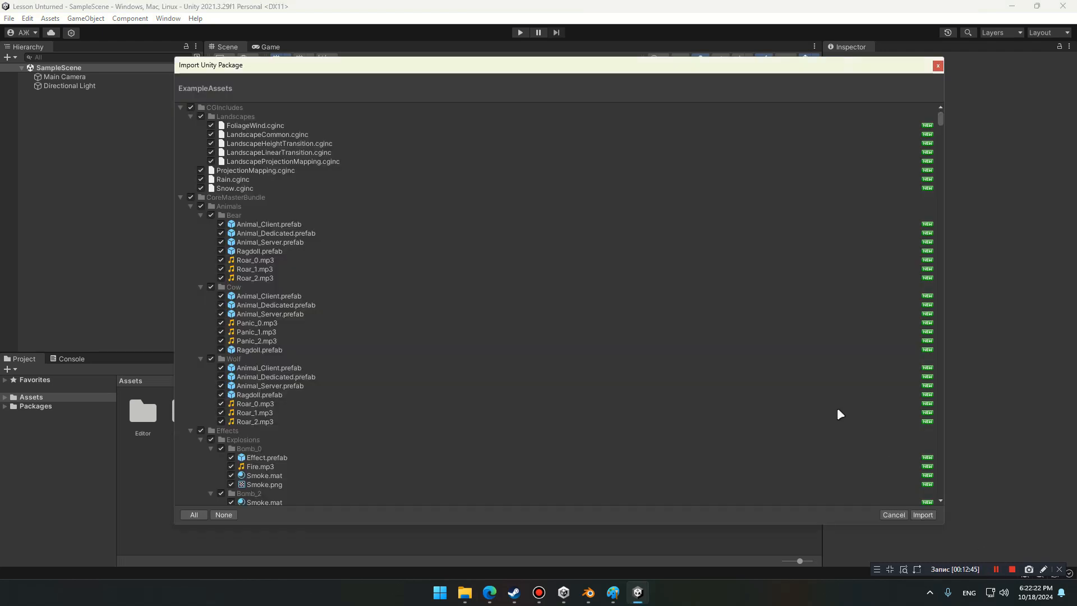
pyautogui.scroll(-15, 862, 447)
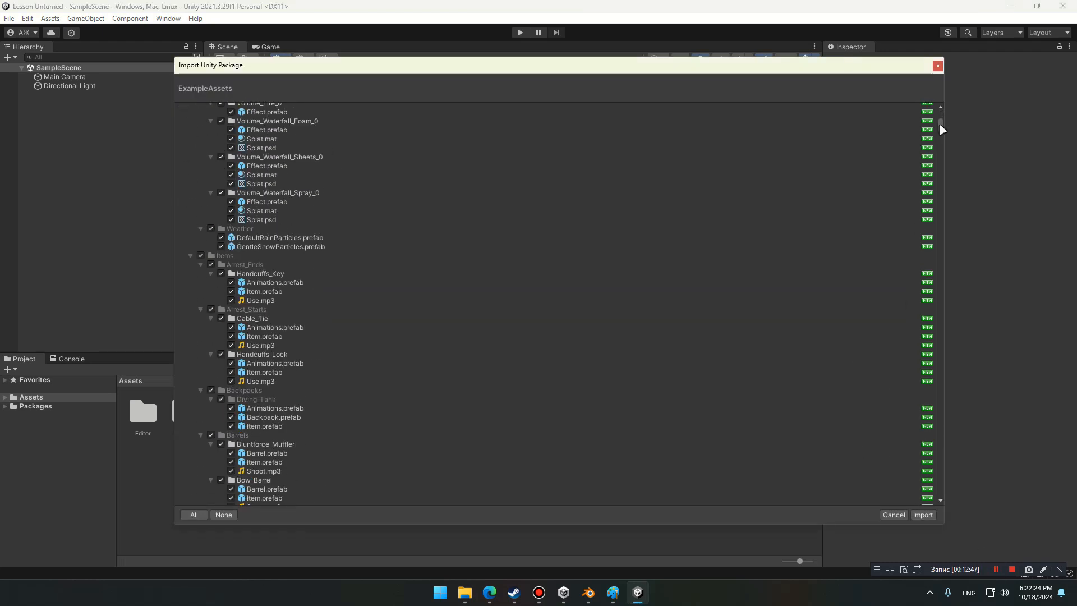
pyautogui.moveTo(941, 127); pyautogui.dragTo(944, 507)
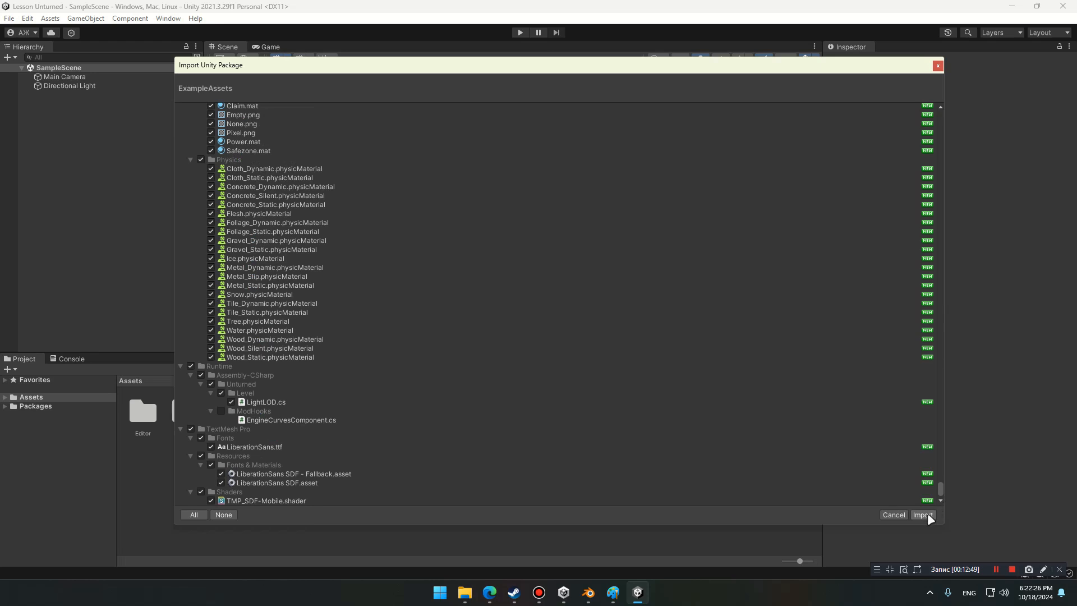
pyautogui.click(922, 515)
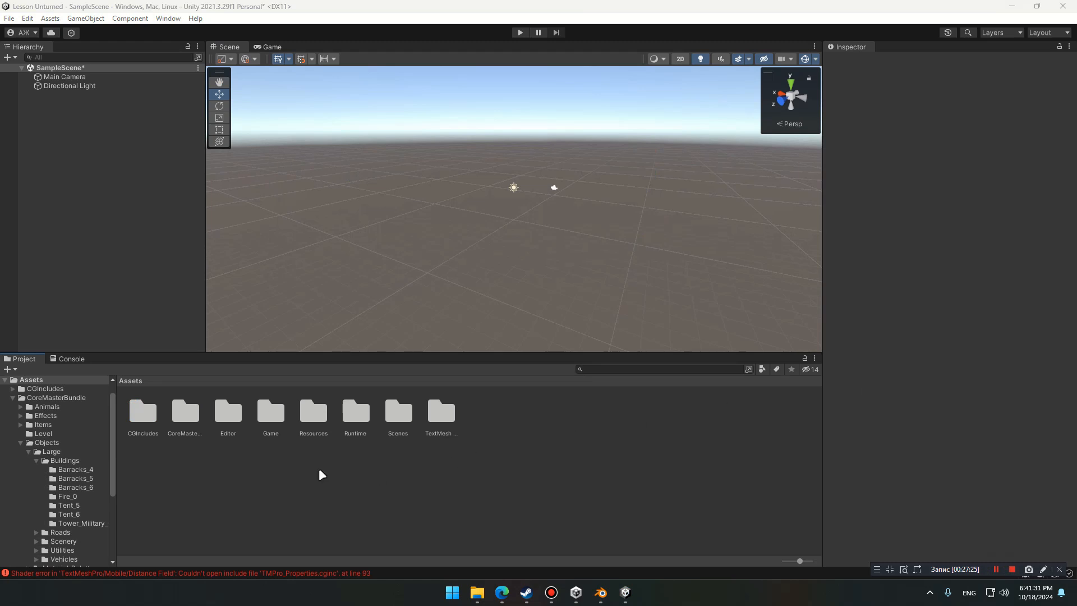
# Examine the Object prefab of the example building Barracks_5 under CoreMasterBundle/Objects/Large/Buildings
pyautogui.doubleClick(185, 413)
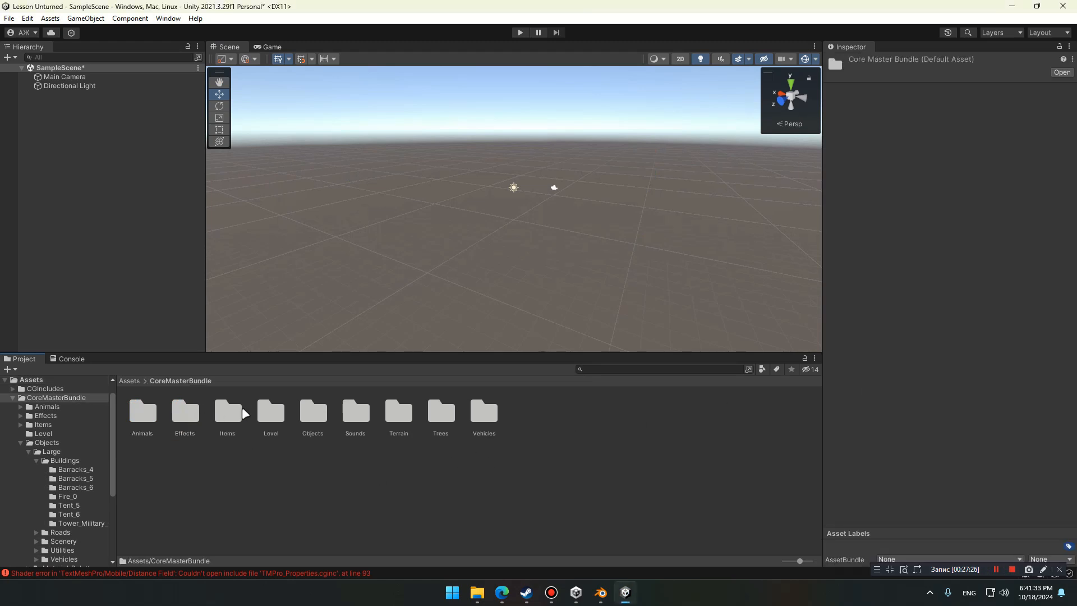
pyautogui.doubleClick(313, 412)
pyautogui.doubleClick(148, 409)
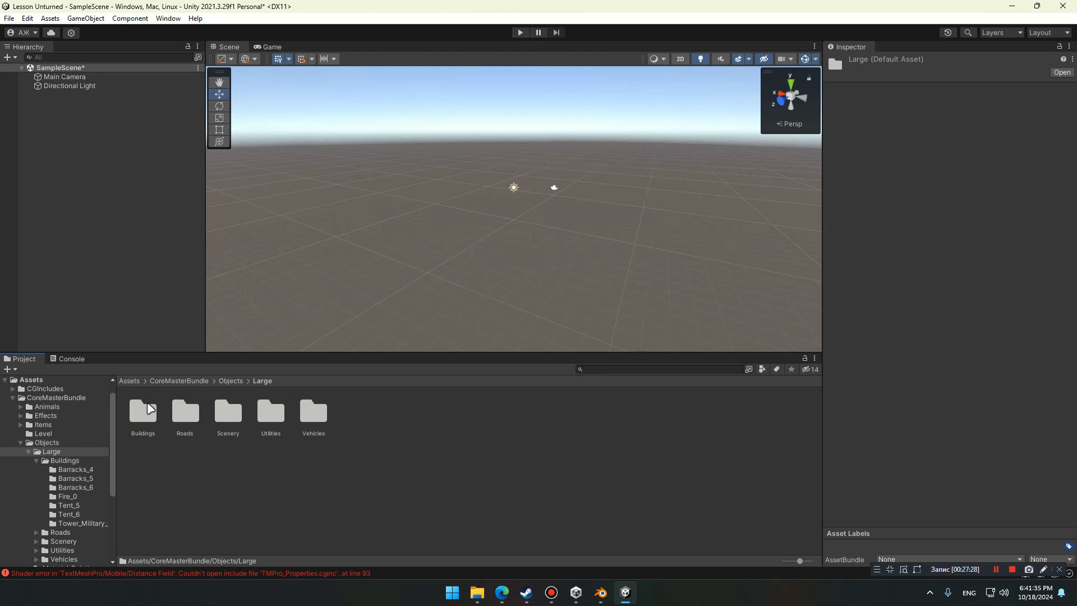
pyautogui.doubleClick(149, 408)
pyautogui.doubleClick(187, 413)
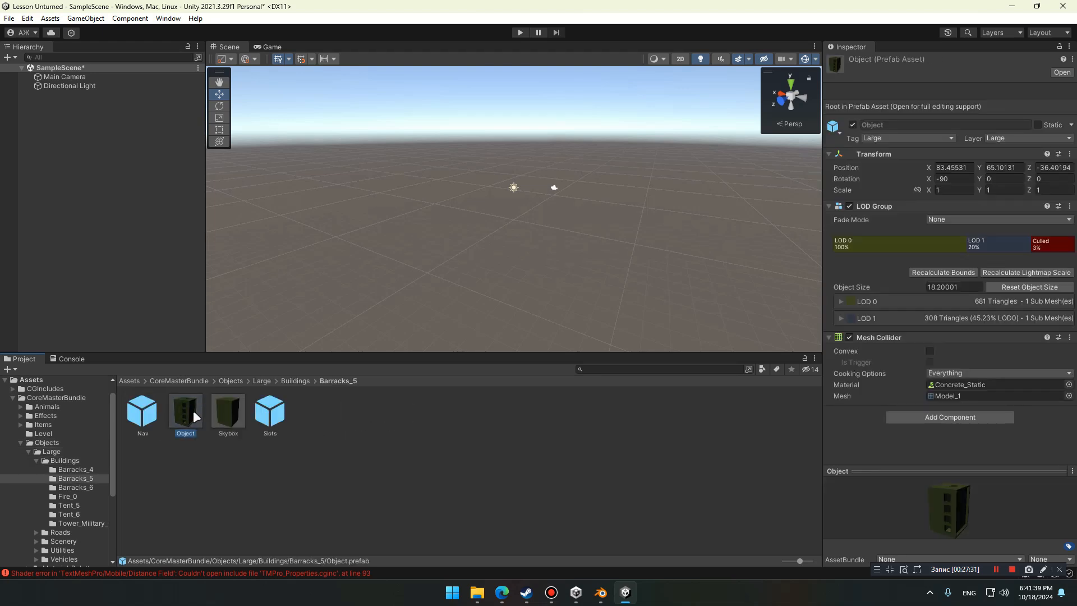
# Create a folder named My Mods in the root Assets folder and open it
pyautogui.click(188, 382)
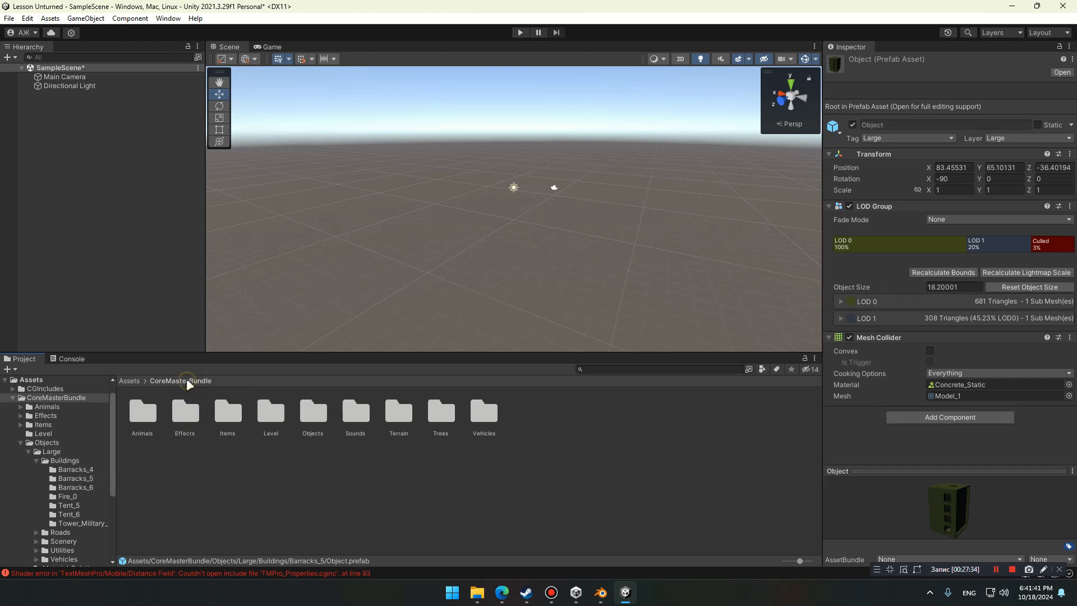
pyautogui.click(130, 381)
pyautogui.click(293, 472)
pyautogui.rightClick(293, 473)
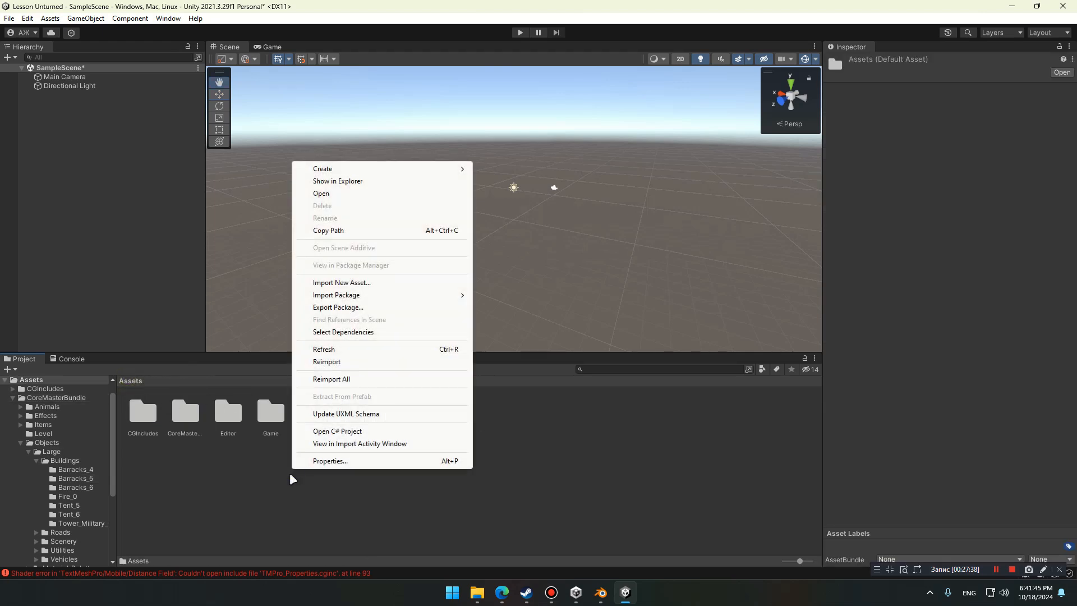
pyautogui.moveTo(387, 175)
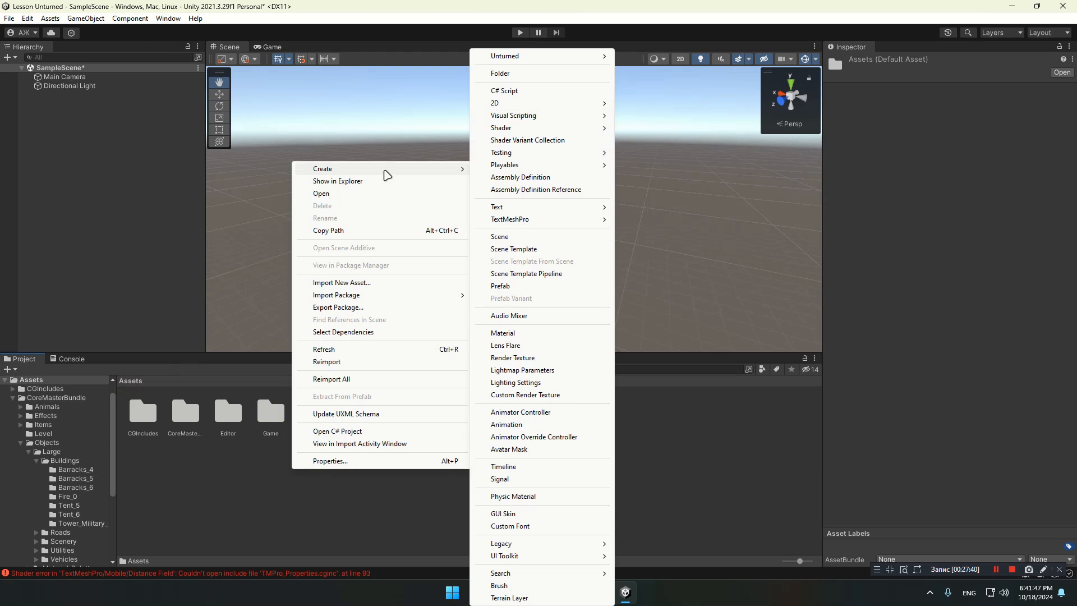
pyautogui.click(546, 73)
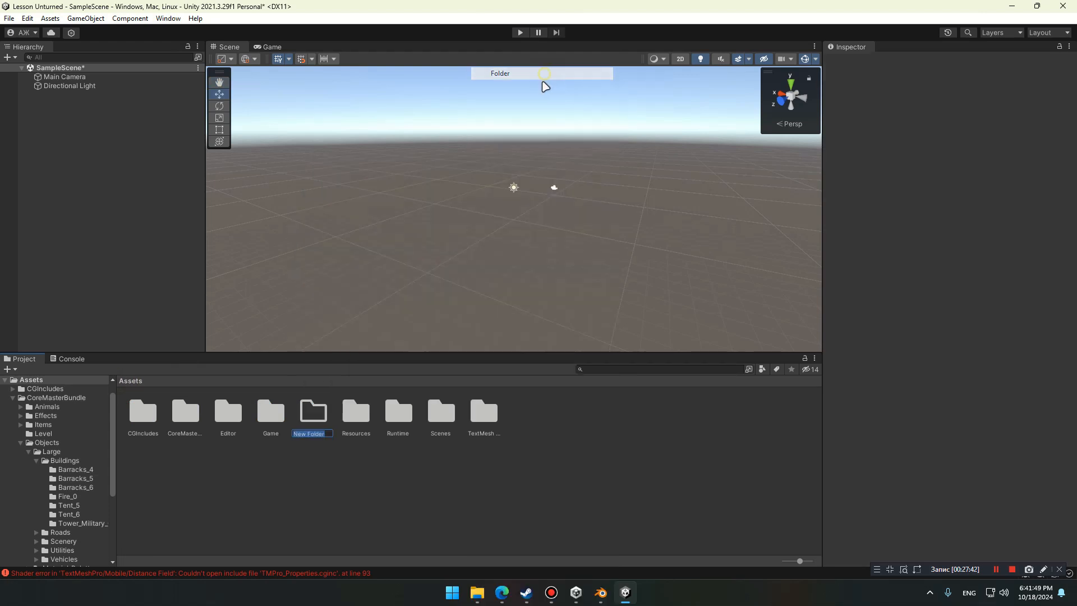
pyautogui.write('My M')
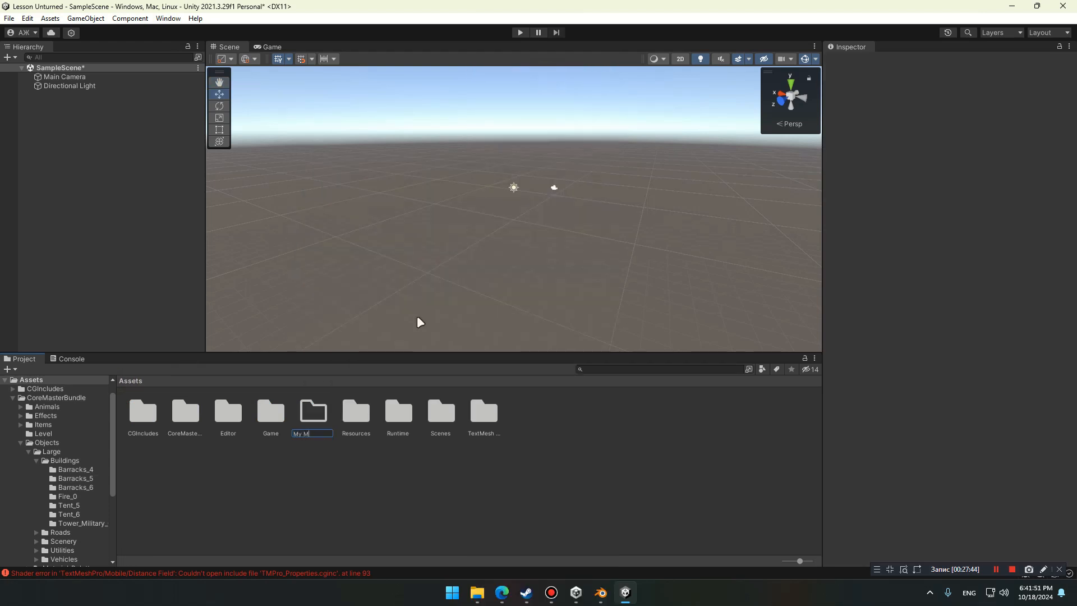
pyautogui.write('ods')
pyautogui.press('Return')
pyautogui.press('Return')
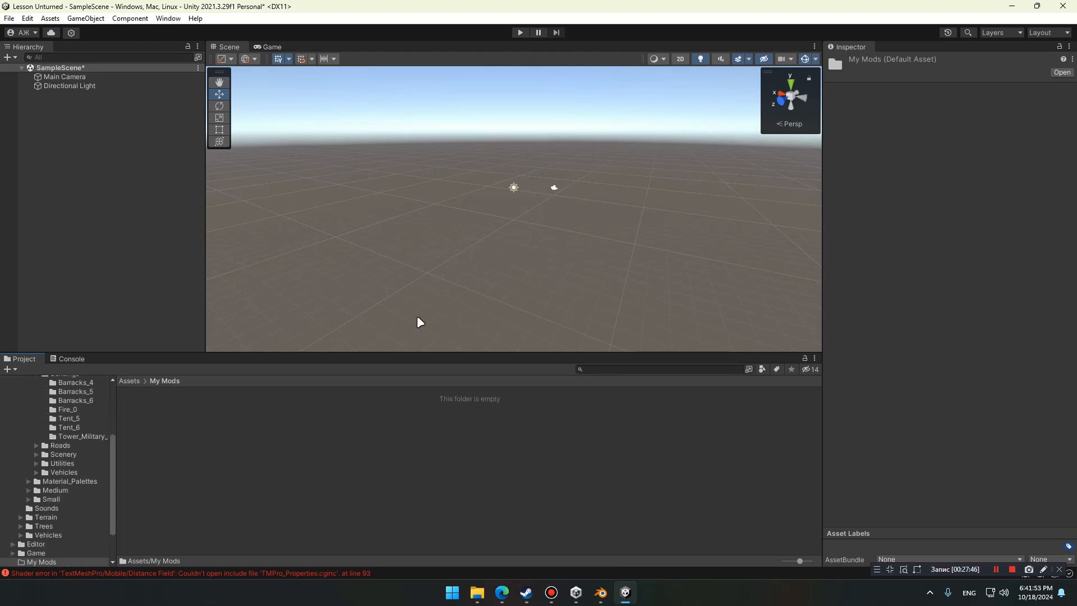
# Create a folder named House inside My Mods and open it
pyautogui.rightClick(276, 459)
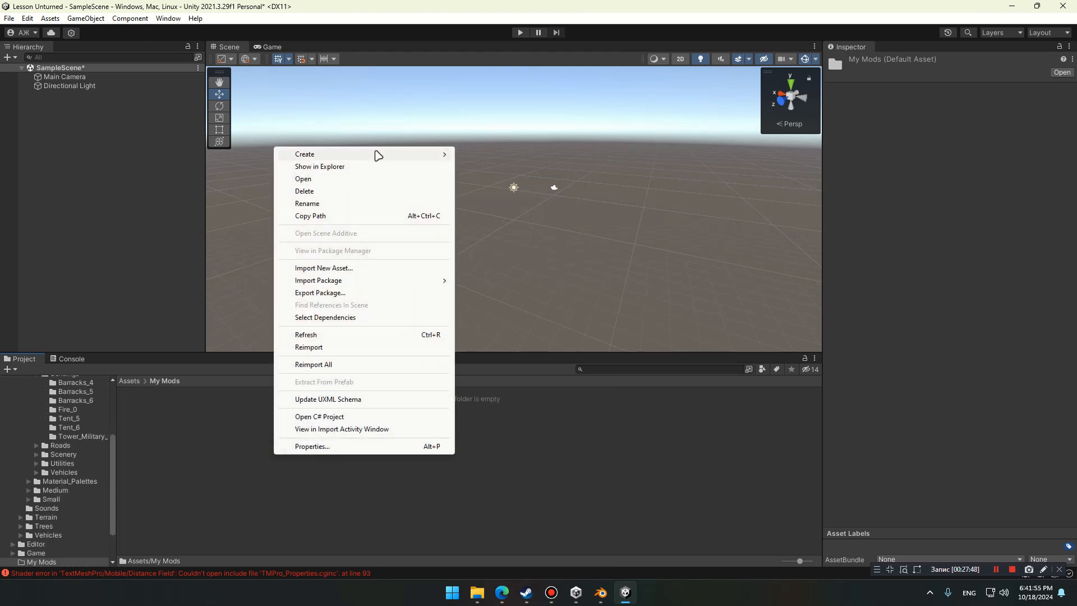
pyautogui.moveTo(378, 154)
pyautogui.click(532, 74)
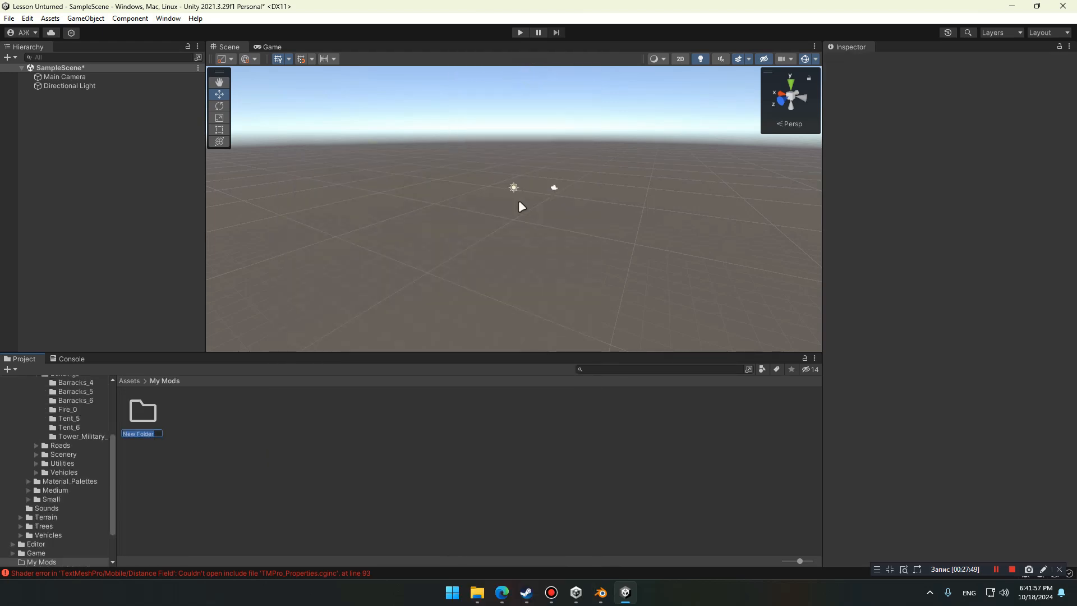
pyautogui.write('House')
pyautogui.press('Return')
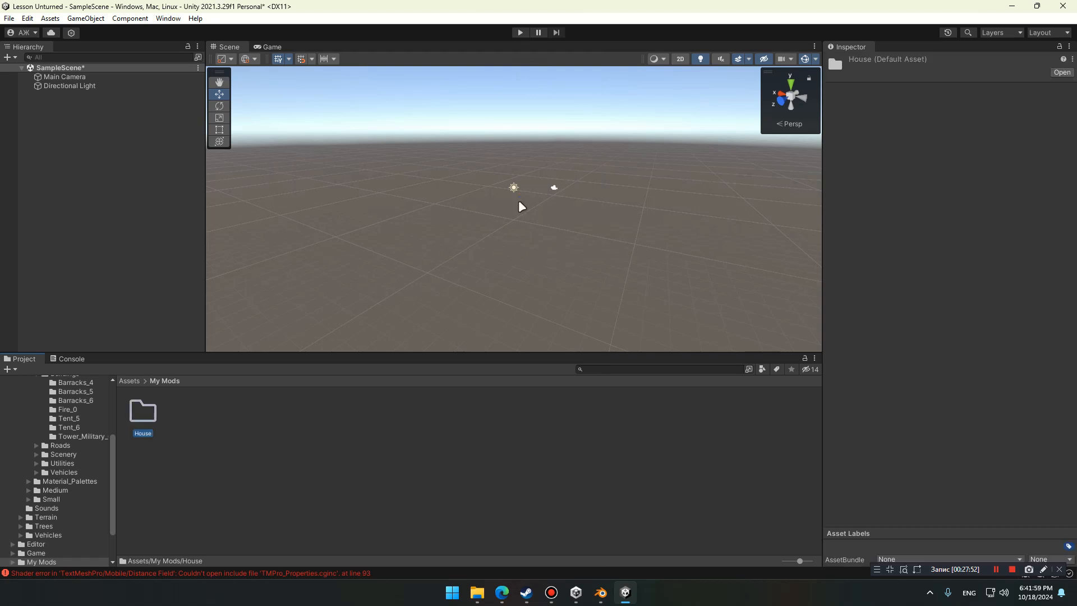
pyautogui.doubleClick(143, 412)
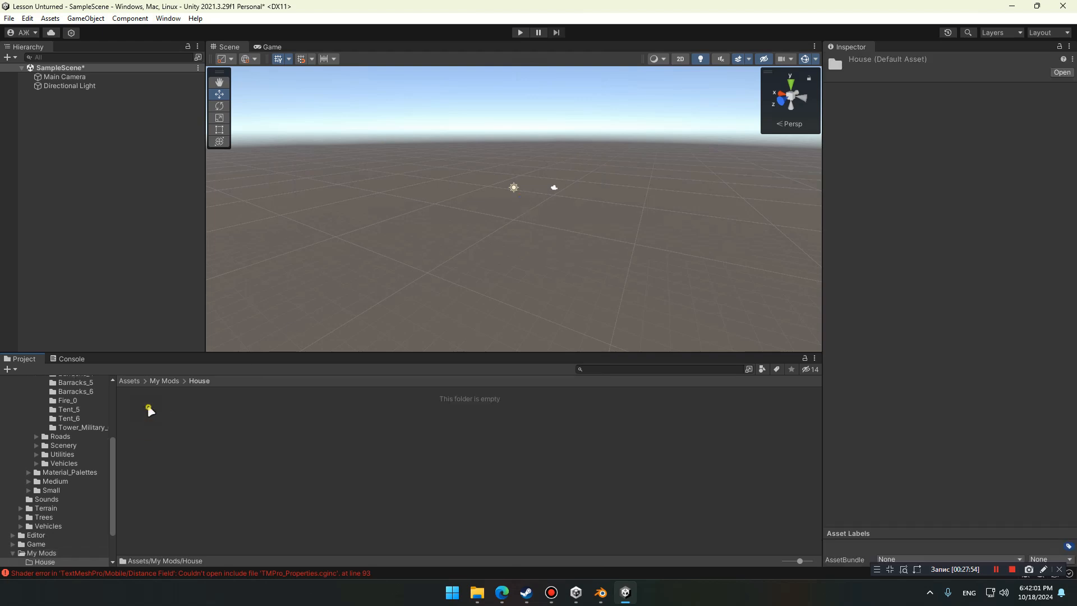
# Create a prefab named Object in the House folder
pyautogui.rightClick(150, 411)
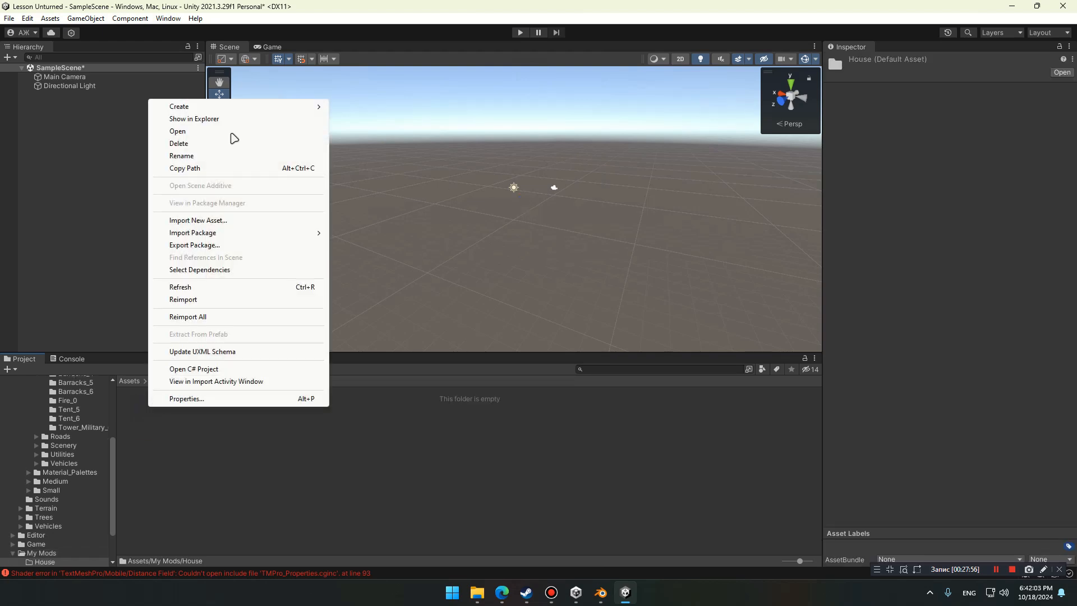
pyautogui.click(359, 285)
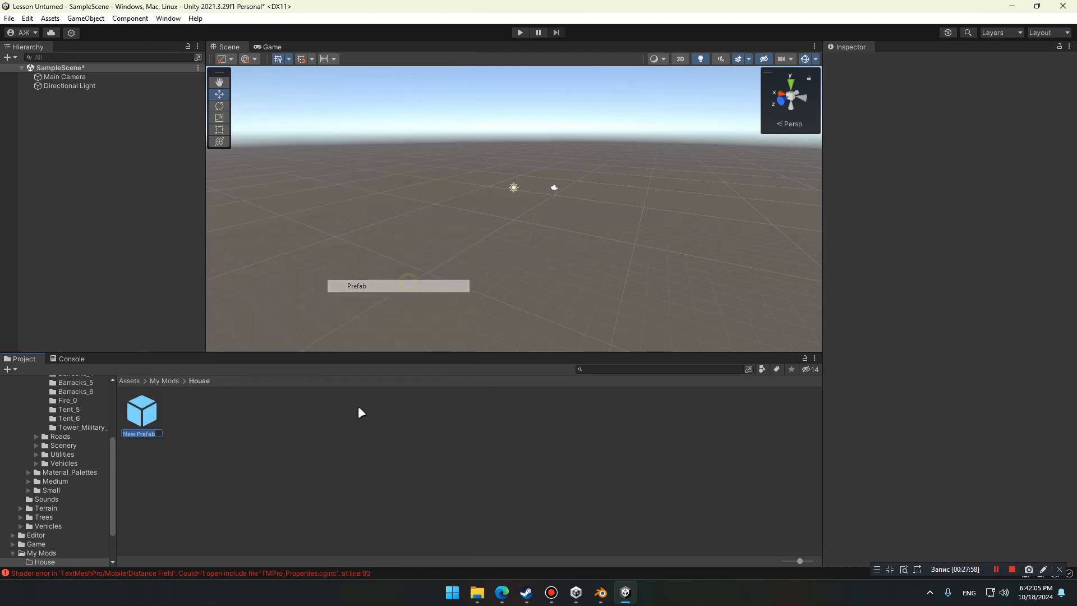
pyautogui.write('Object')
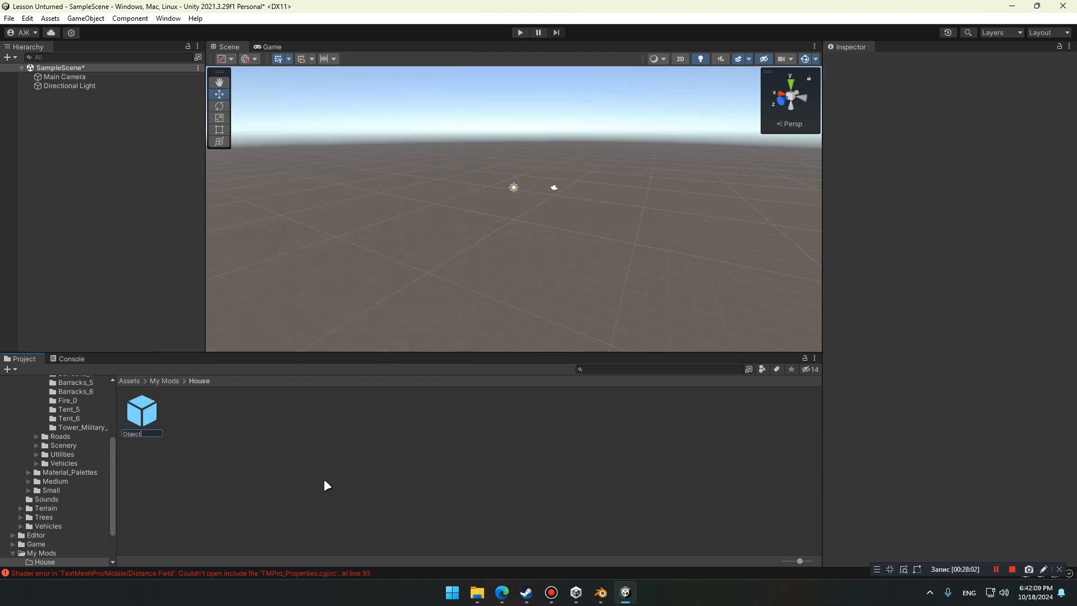
pyautogui.press('Return')
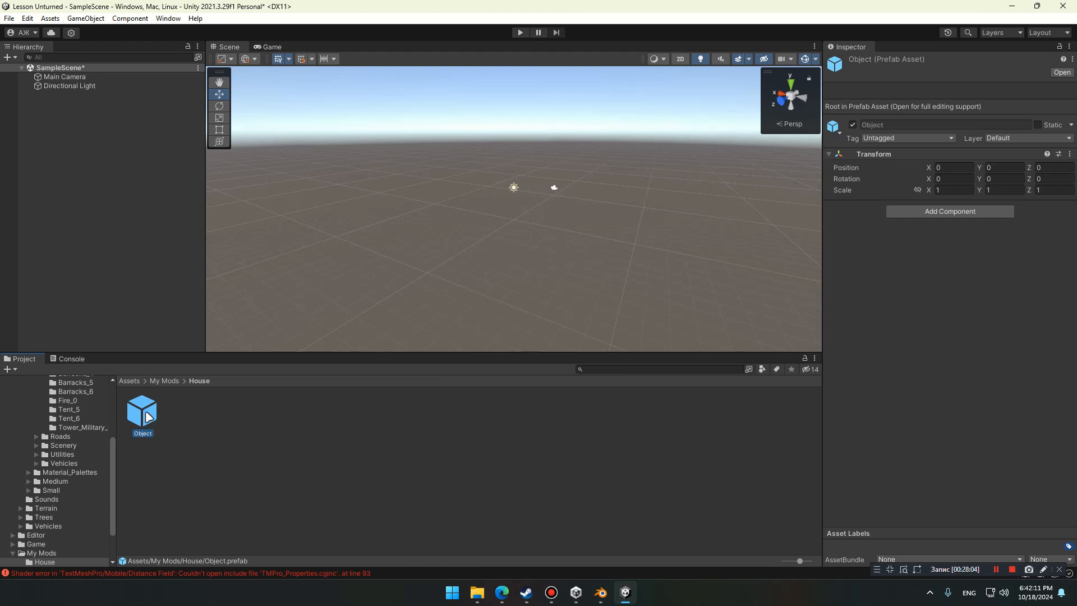
# Place the Object prefab in SampleScene and set its X rotation to -90
pyautogui.moveTo(149, 416); pyautogui.dragTo(132, 266)
pyautogui.click(947, 126)
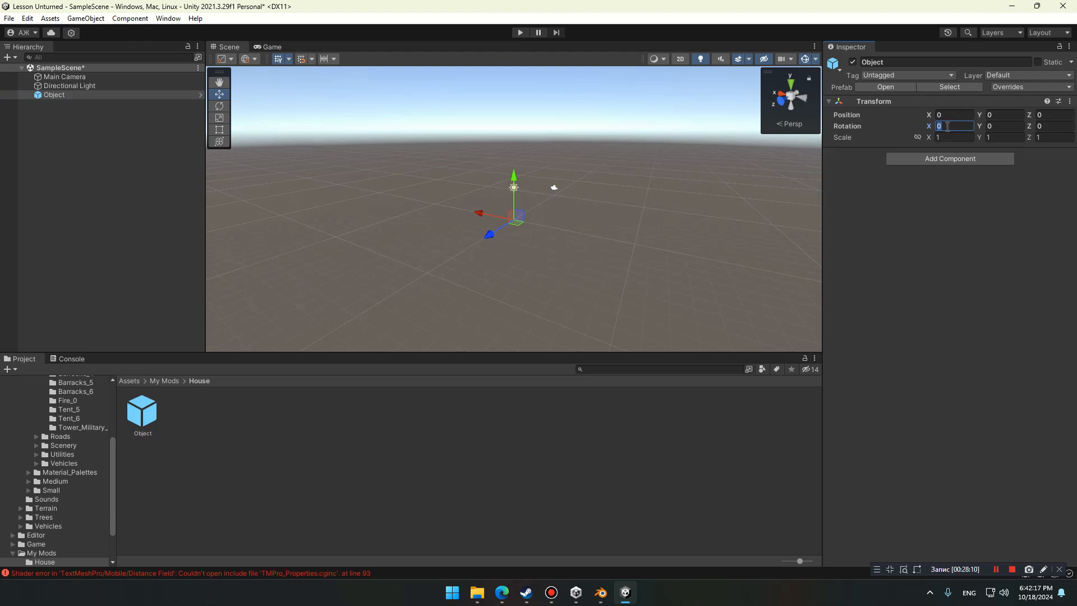
pyautogui.write('-90')
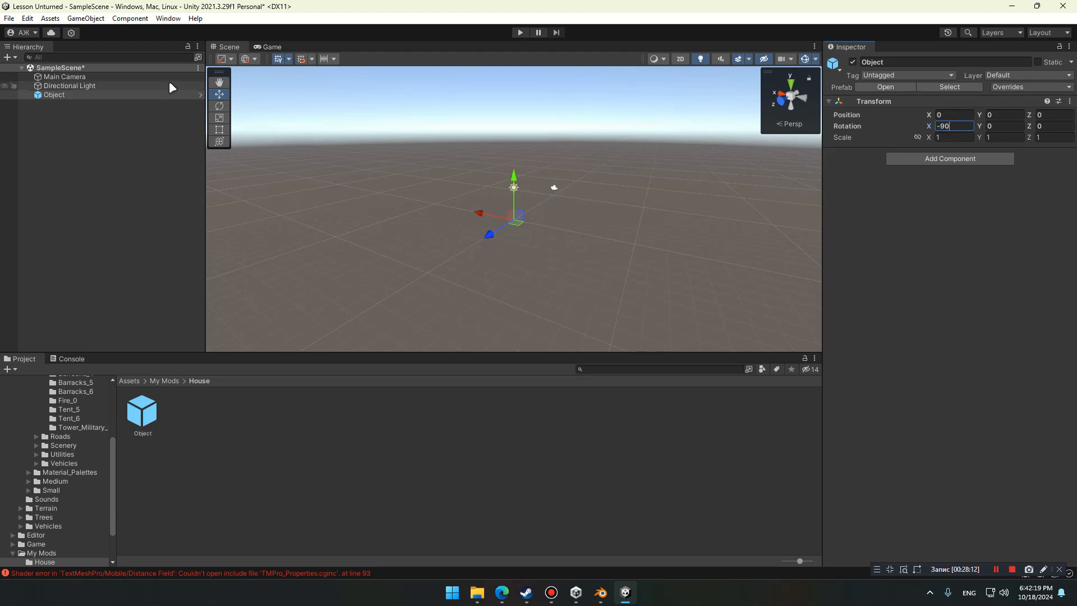
pyautogui.click(160, 93)
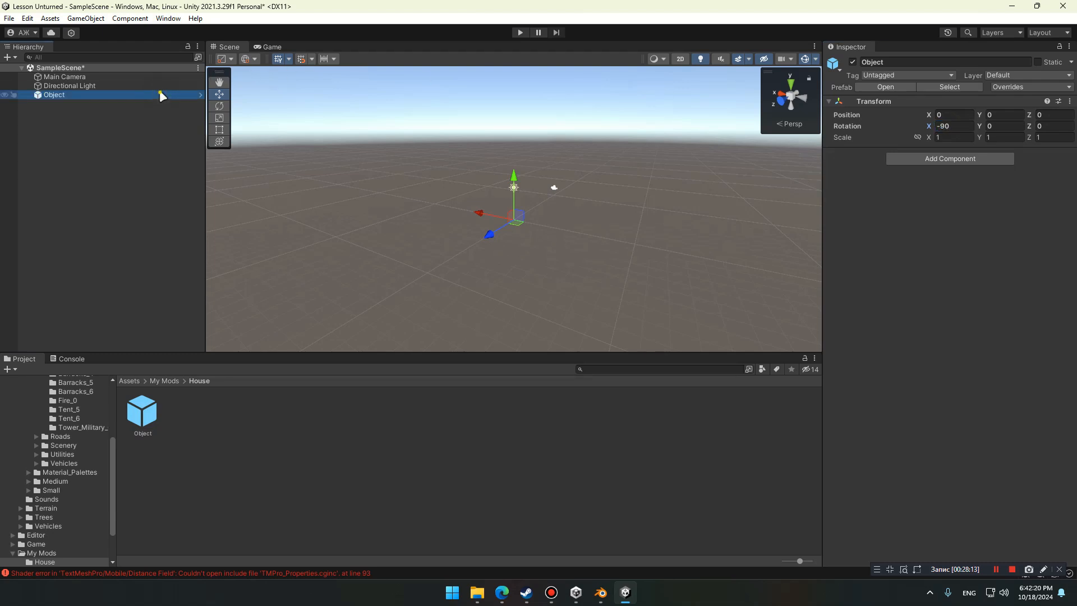
# Create an empty child under Object and name it Model_0
pyautogui.rightClick(110, 94)
pyautogui.moveTo(199, 254)
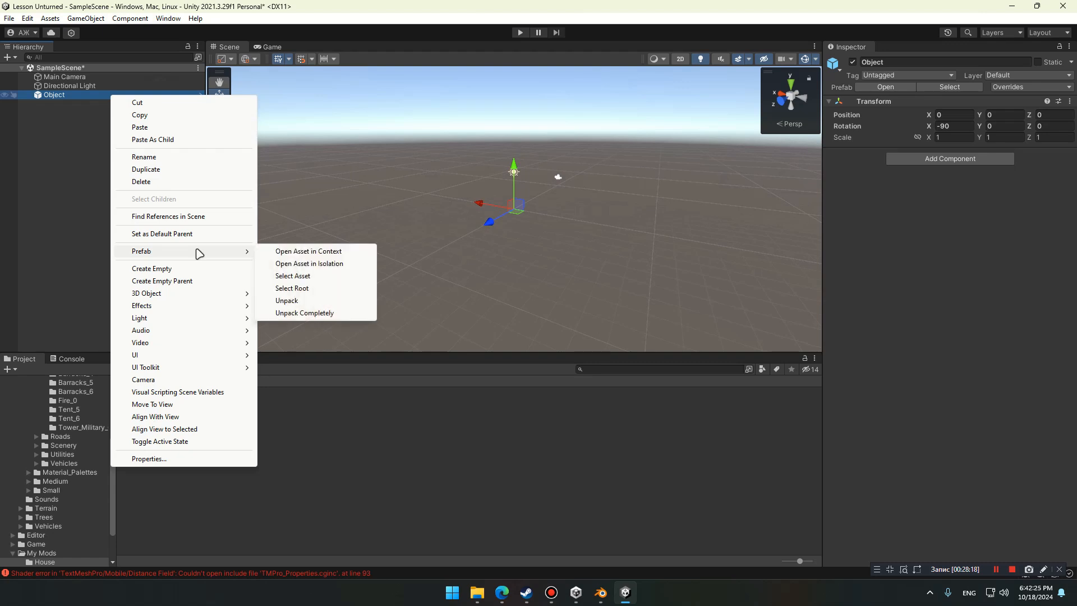
pyautogui.click(204, 270)
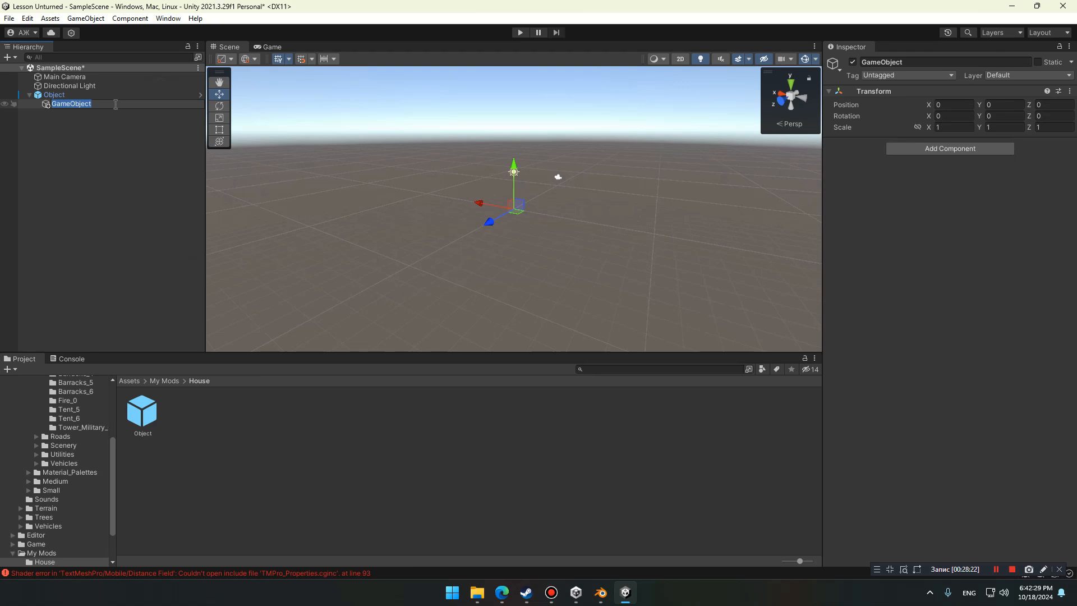
pyautogui.write('Model_0')
pyautogui.press('Return')
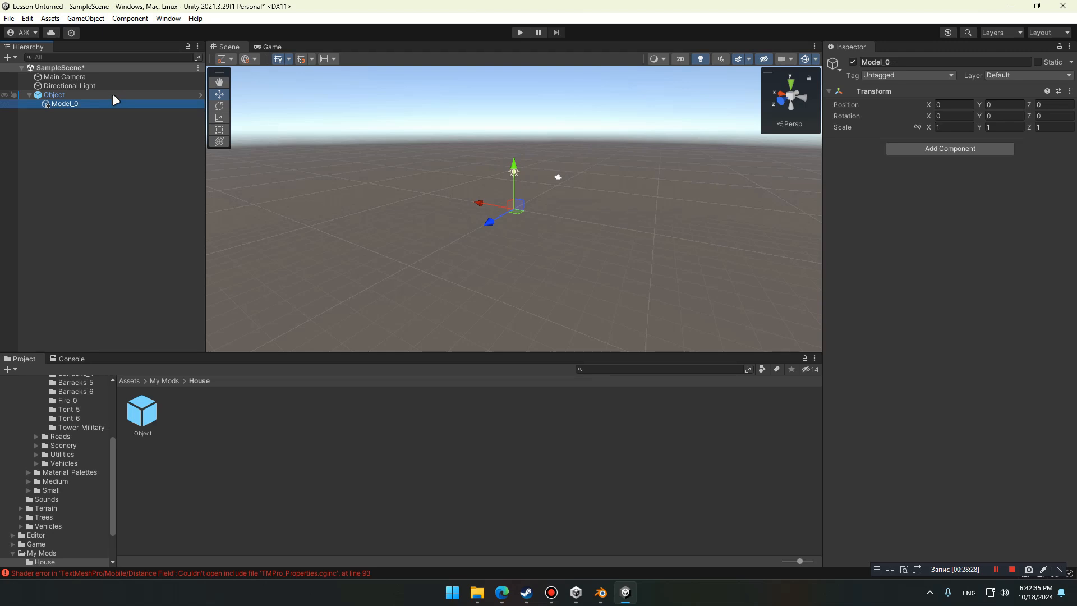
# Add a LOD Group component to the Object prefab instance
pyautogui.click(113, 94)
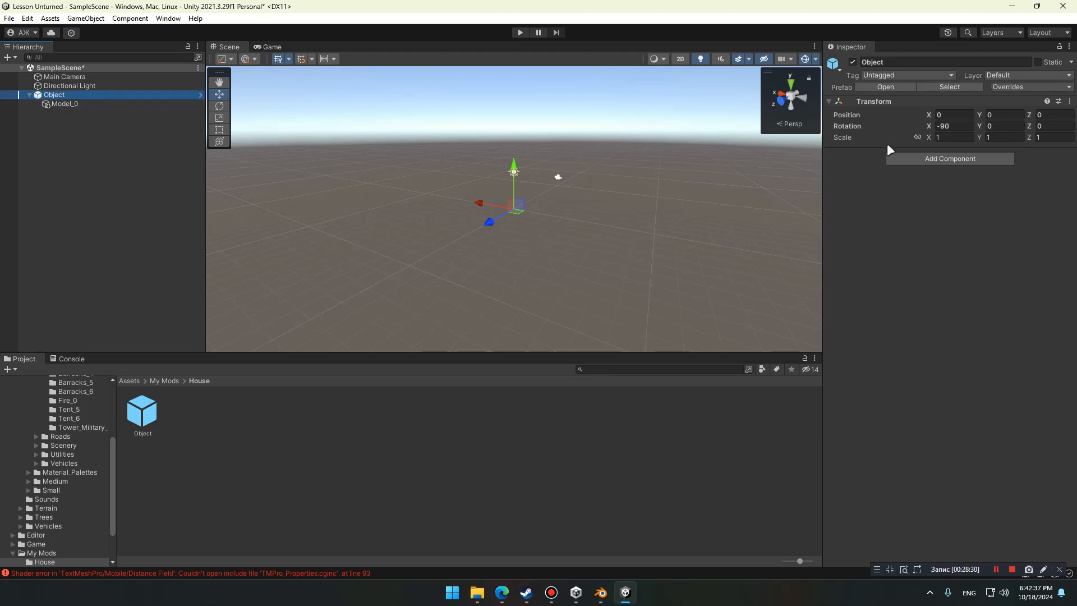
pyautogui.click(985, 161)
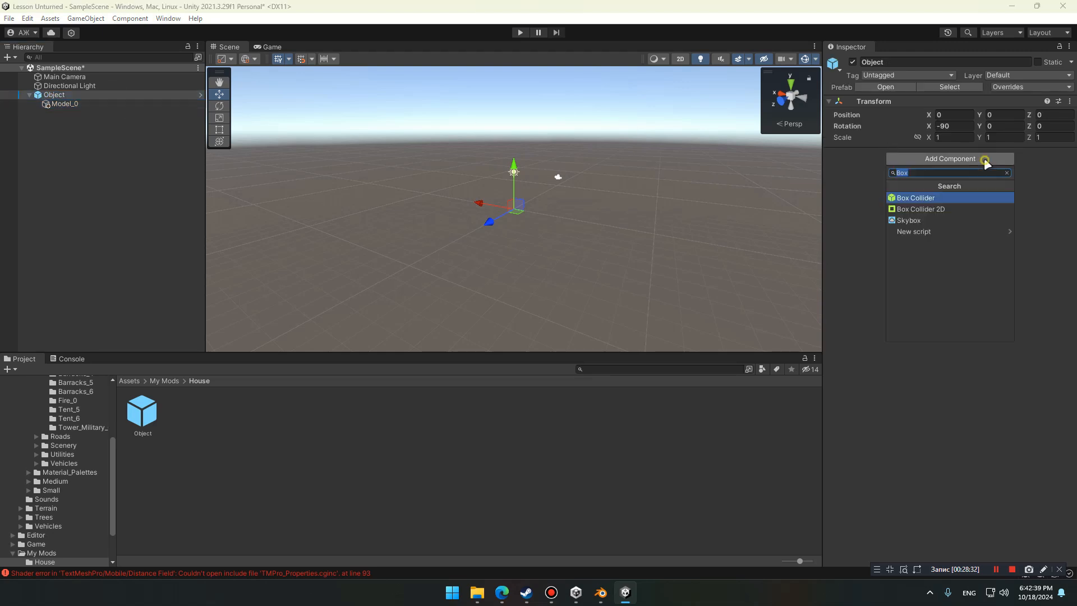
pyautogui.write('Lod')
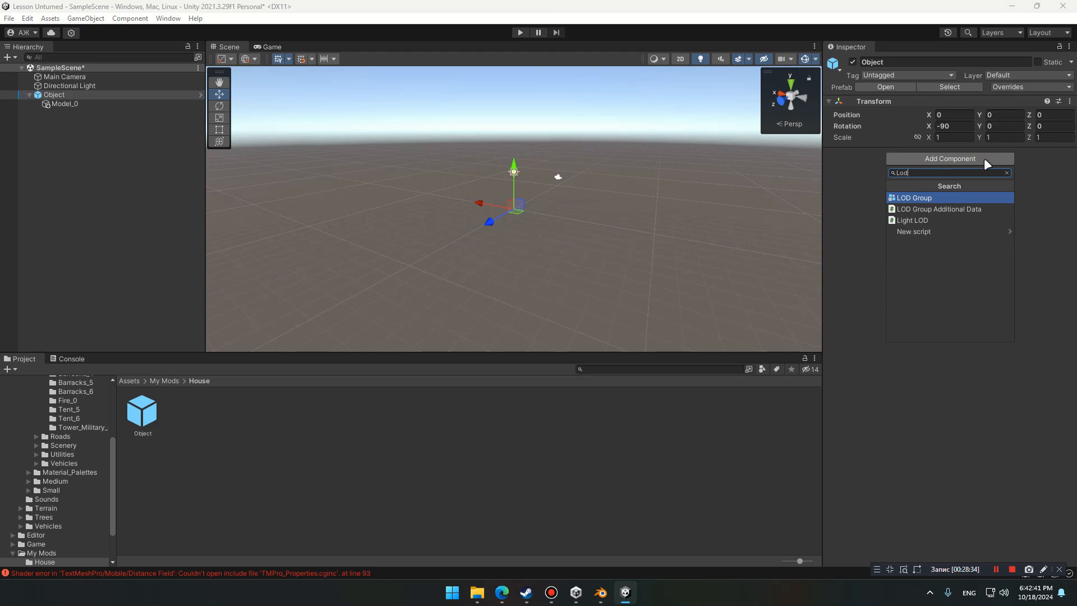
pyautogui.press('Return')
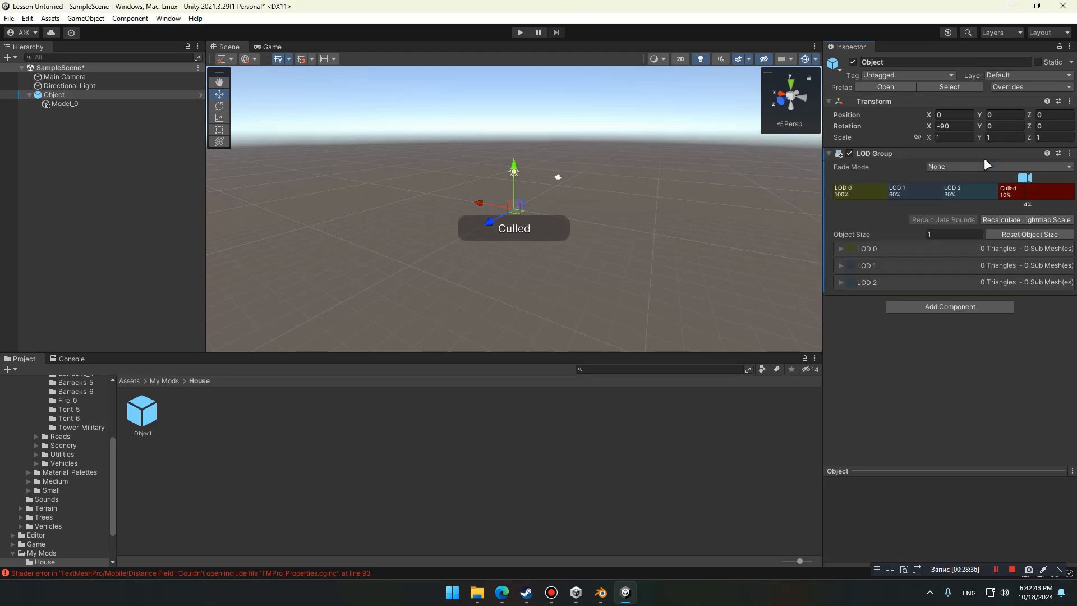
# Delete LOD 2 from the LOD Group, then start LOD 1 at 10% and Culled at 3%
pyautogui.click(968, 188)
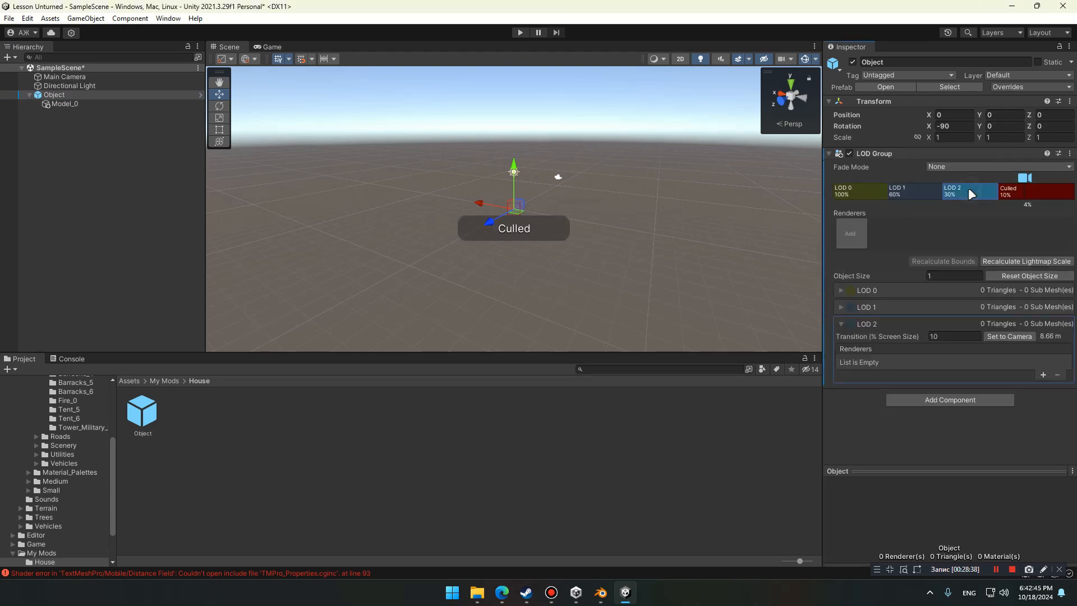
pyautogui.rightClick(968, 188)
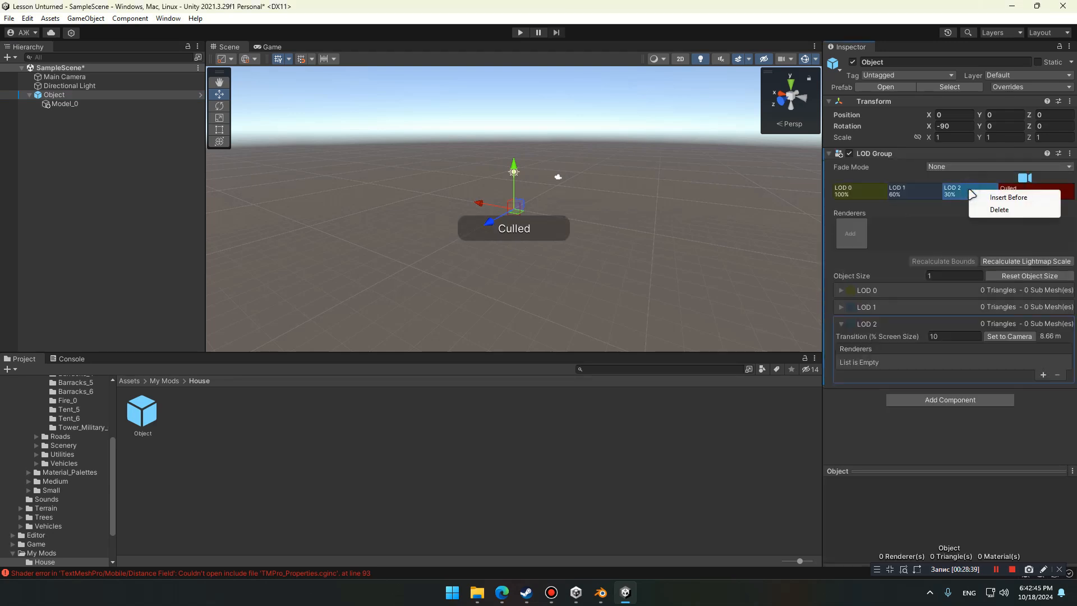
pyautogui.click(1008, 210)
pyautogui.moveTo(941, 195); pyautogui.dragTo(1033, 201)
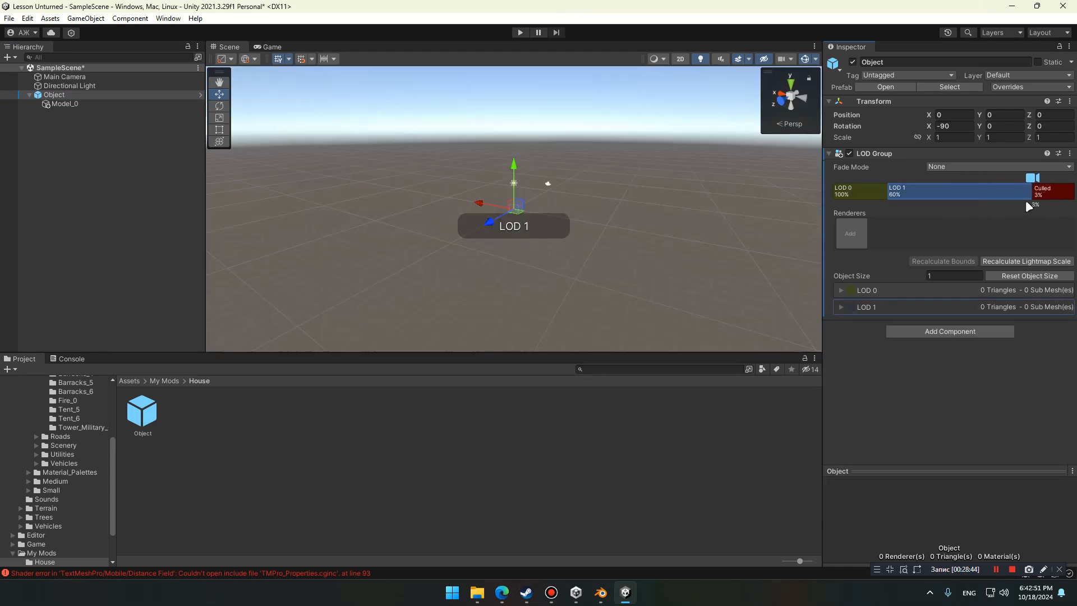
pyautogui.moveTo(892, 193); pyautogui.dragTo(996, 204)
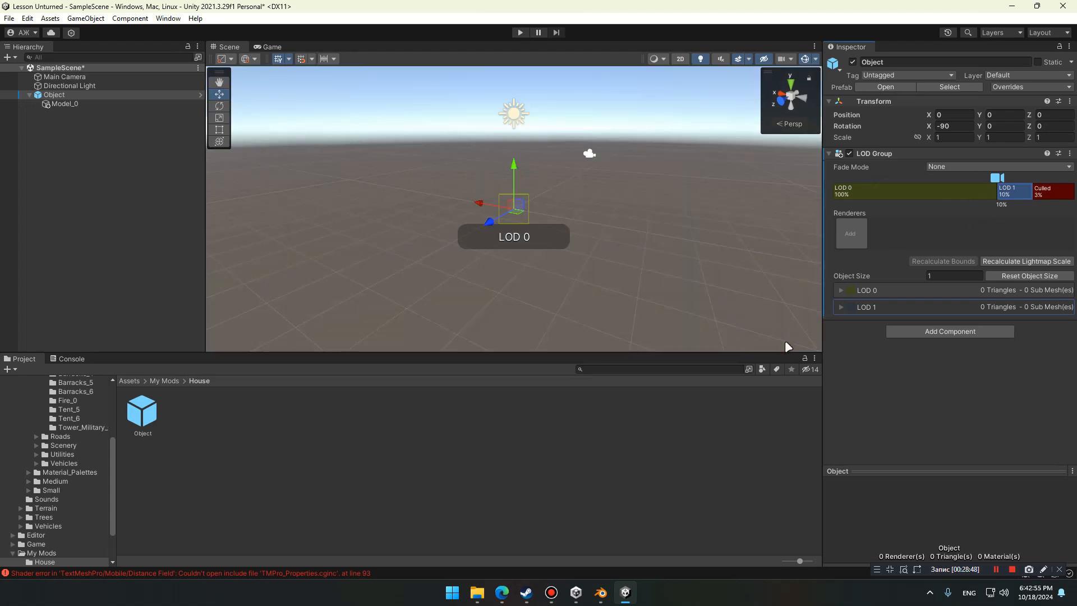
pyautogui.click(221, 416)
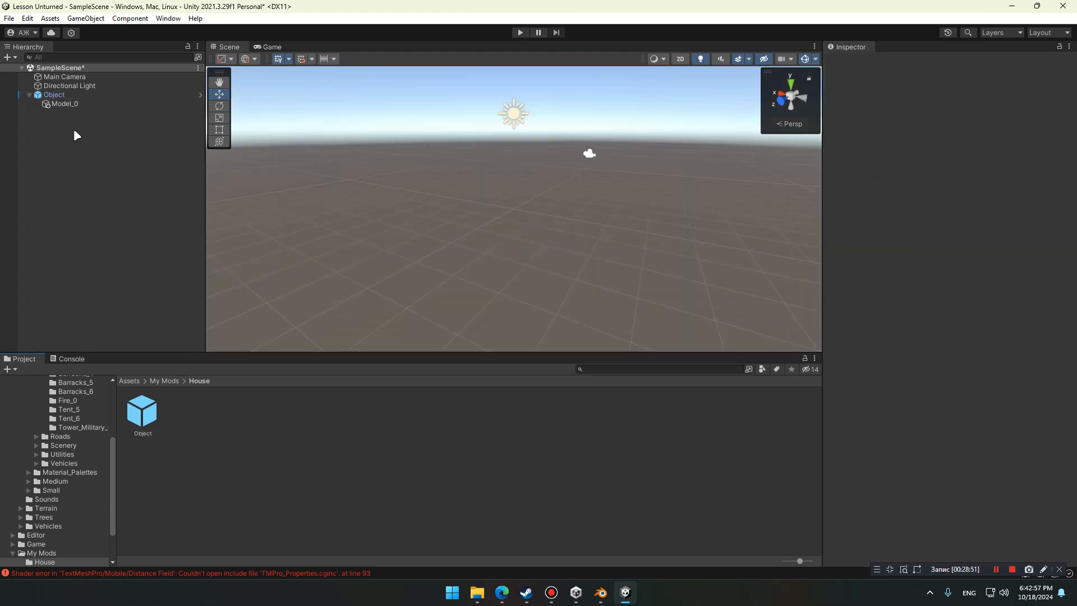
pyautogui.click(83, 103)
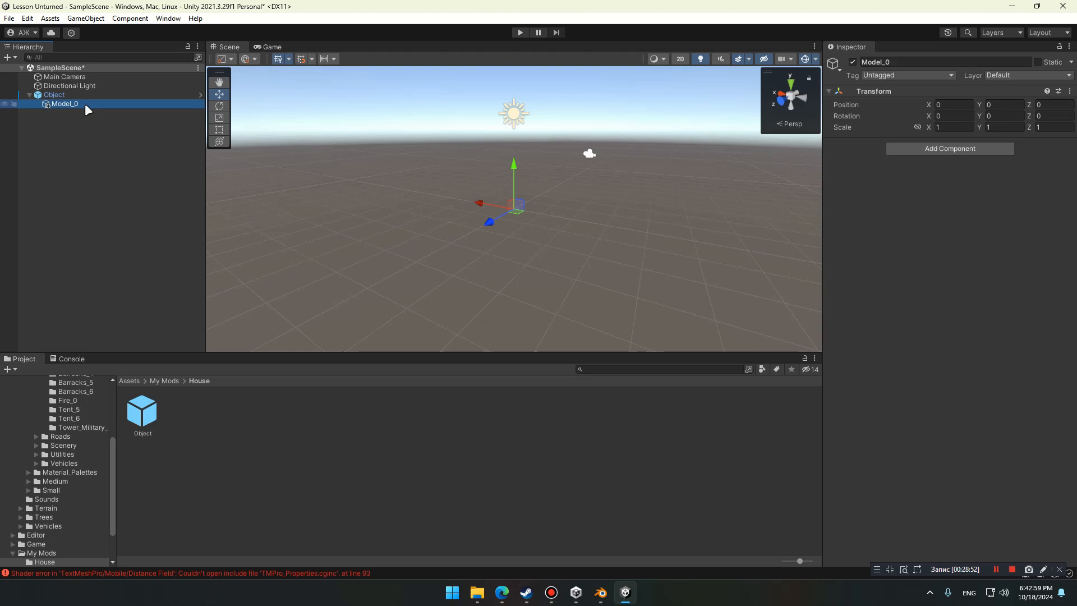
pyautogui.click(177, 409)
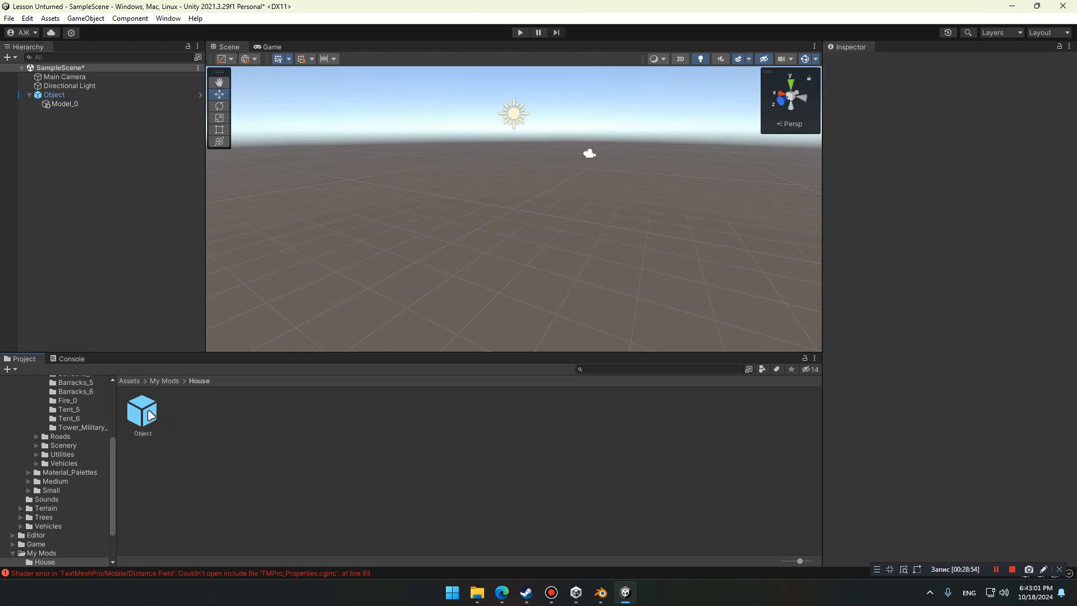
# Show the Object prefab's House folder in File Explorer, copy the folder path and switch to Blender
pyautogui.rightClick(153, 415)
pyautogui.click(251, 123)
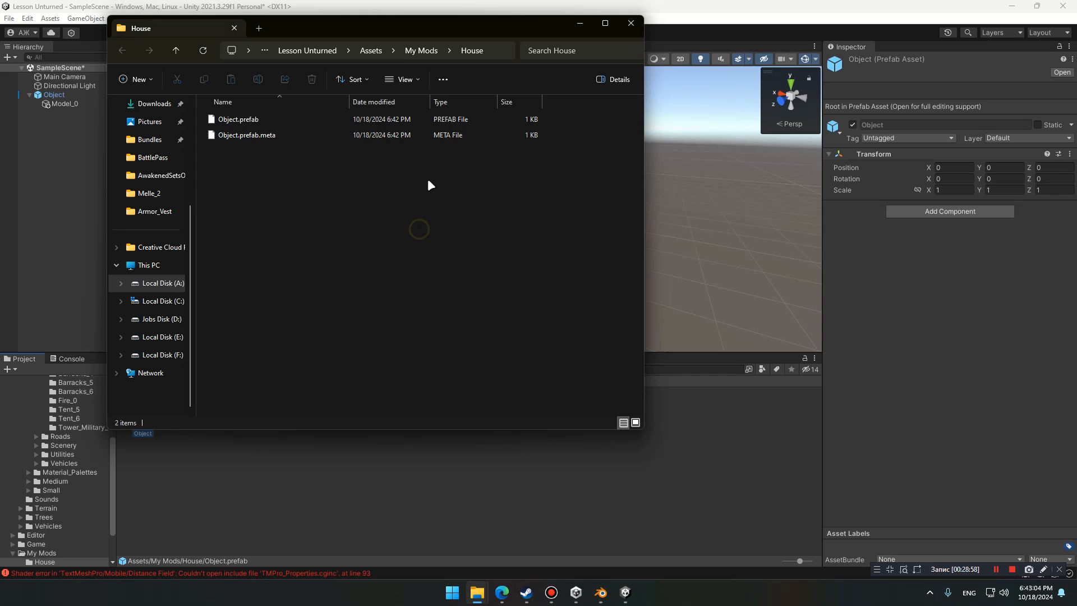
pyautogui.click(491, 49)
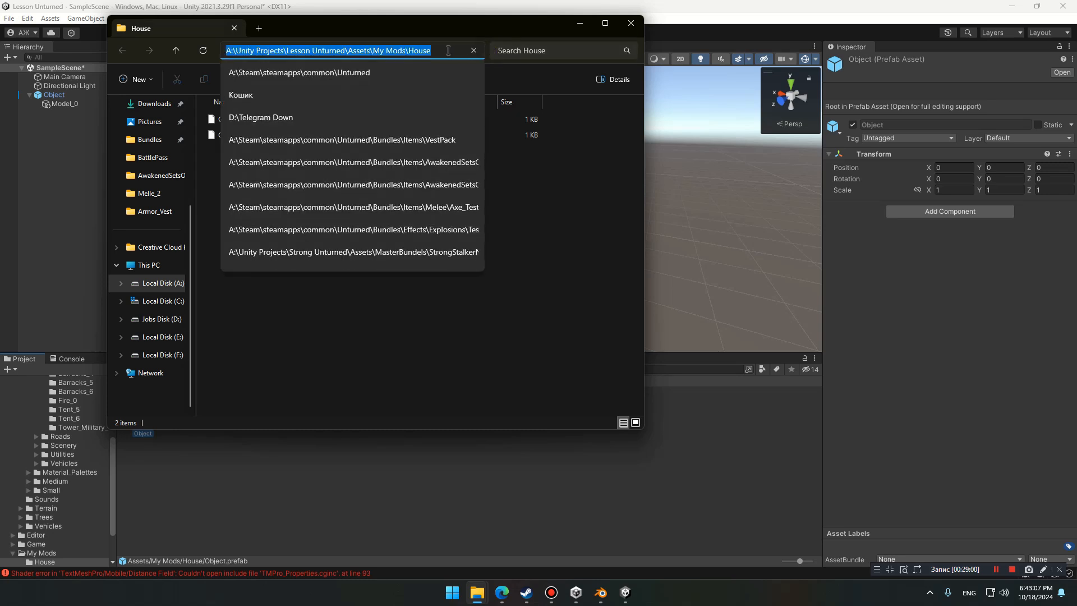
pyautogui.click(600, 592)
pyautogui.click(362, 370)
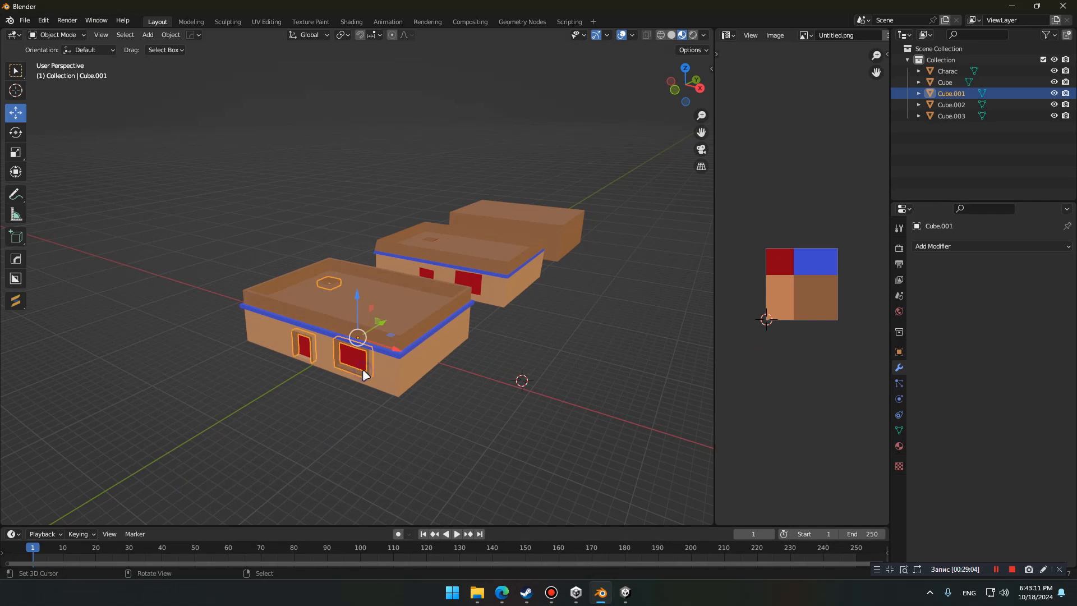
pyautogui.keyDown('shift'); pyautogui.click(408, 352); pyautogui.keyUp('shift')
pyautogui.keyDown('shift'); pyautogui.click(503, 292); pyautogui.keyUp('shift')
pyautogui.keyDown('shift'); pyautogui.click(562, 240); pyautogui.keyUp('shift')
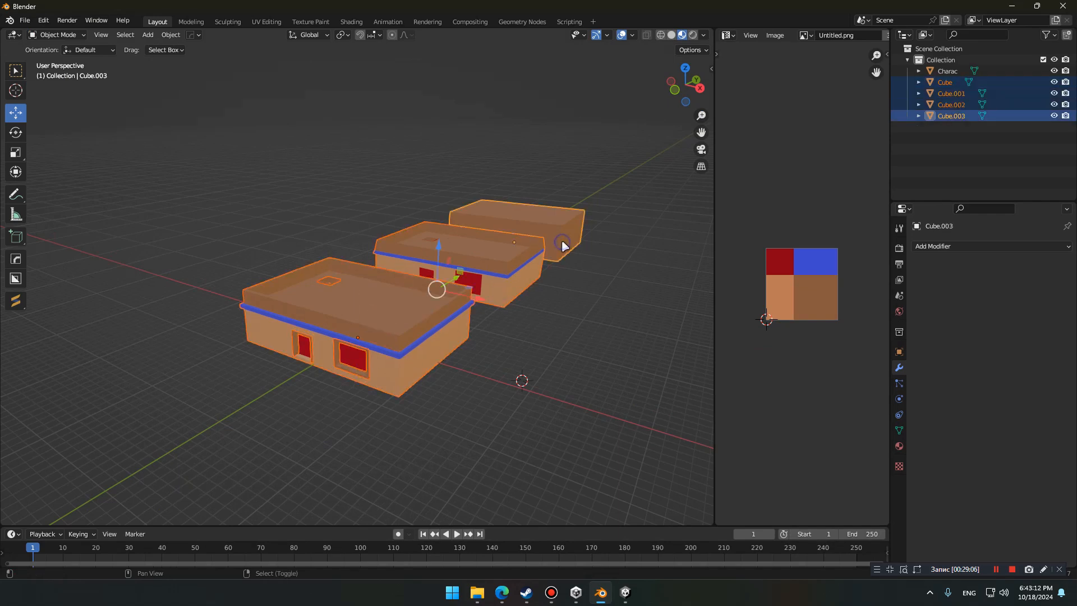
pyautogui.click(24, 20)
pyautogui.moveTo(76, 180)
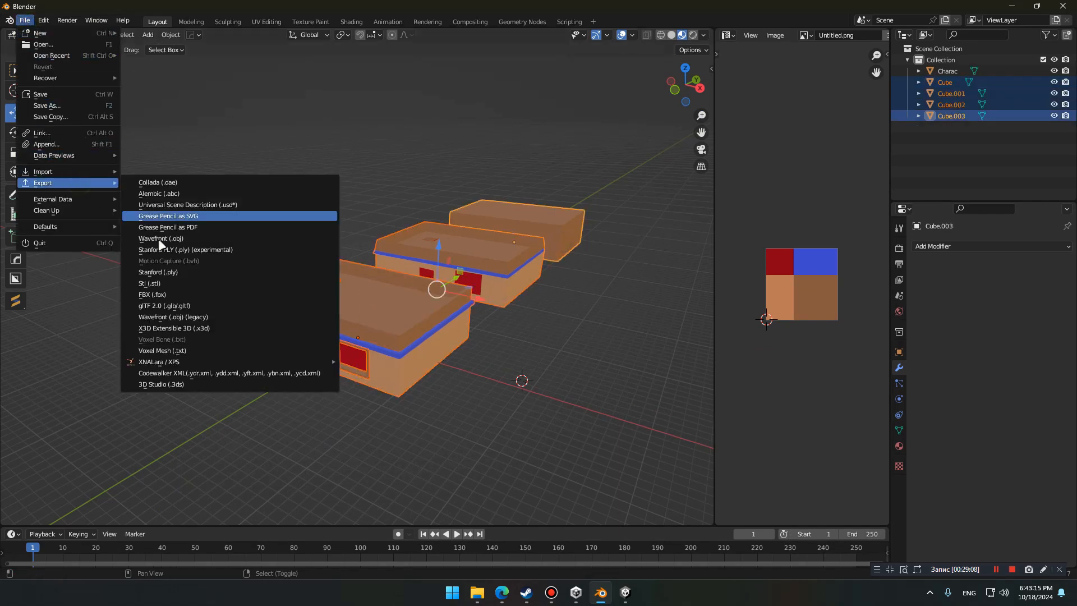
pyautogui.click(203, 294)
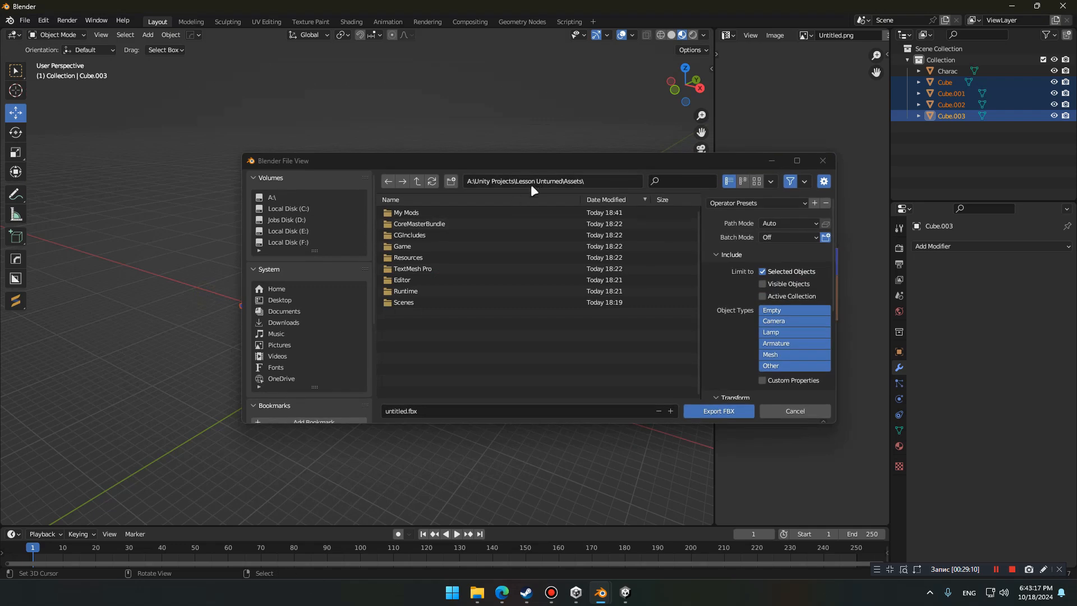
pyautogui.click(826, 160)
# Show the object transform properties, select Cube, Cube.001, Cube.002 and Cube.003, and apply their rotation and scale
pyautogui.click(899, 351)
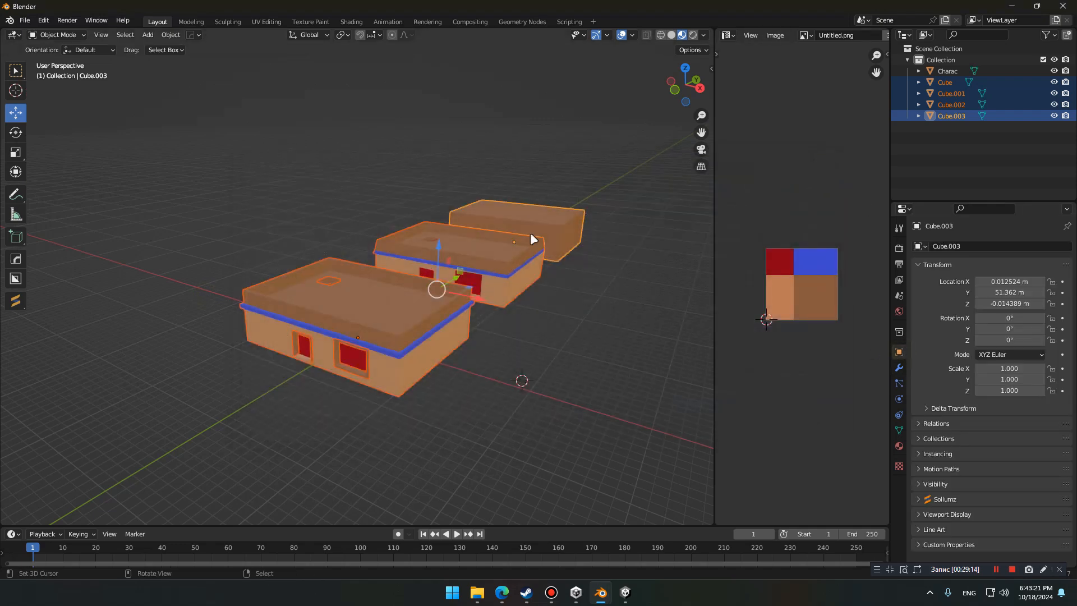
pyautogui.click(441, 313)
pyautogui.click(358, 363)
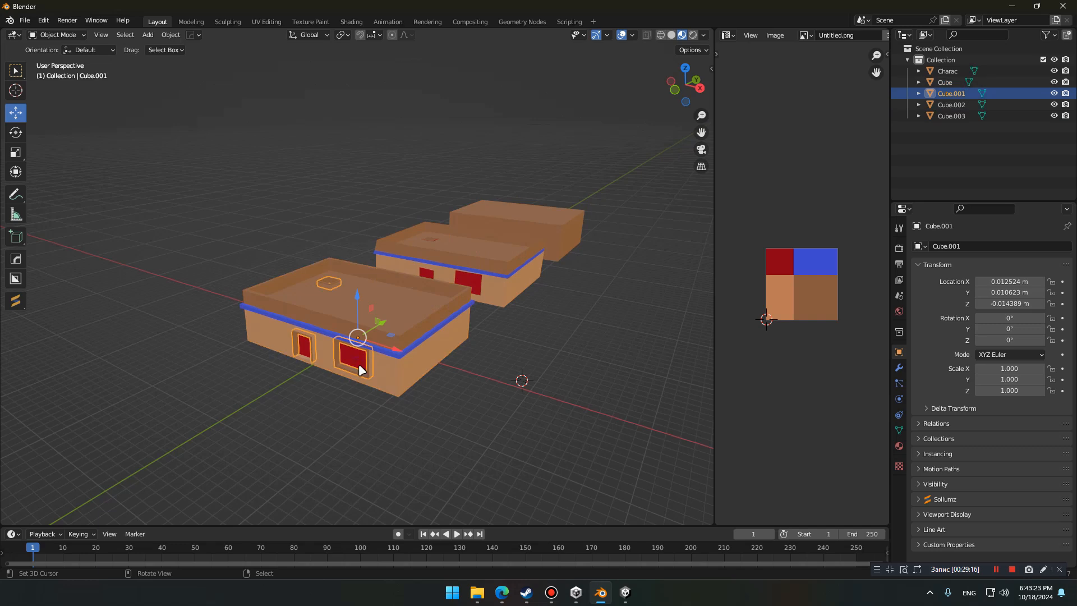
pyautogui.click(450, 335)
pyautogui.keyDown('shift'); pyautogui.click(546, 229); pyautogui.keyUp('shift')
pyautogui.keyDown('shift'); pyautogui.click(497, 265); pyautogui.keyUp('shift')
pyautogui.keyDown('shift'); pyautogui.click(355, 359); pyautogui.keyUp('shift')
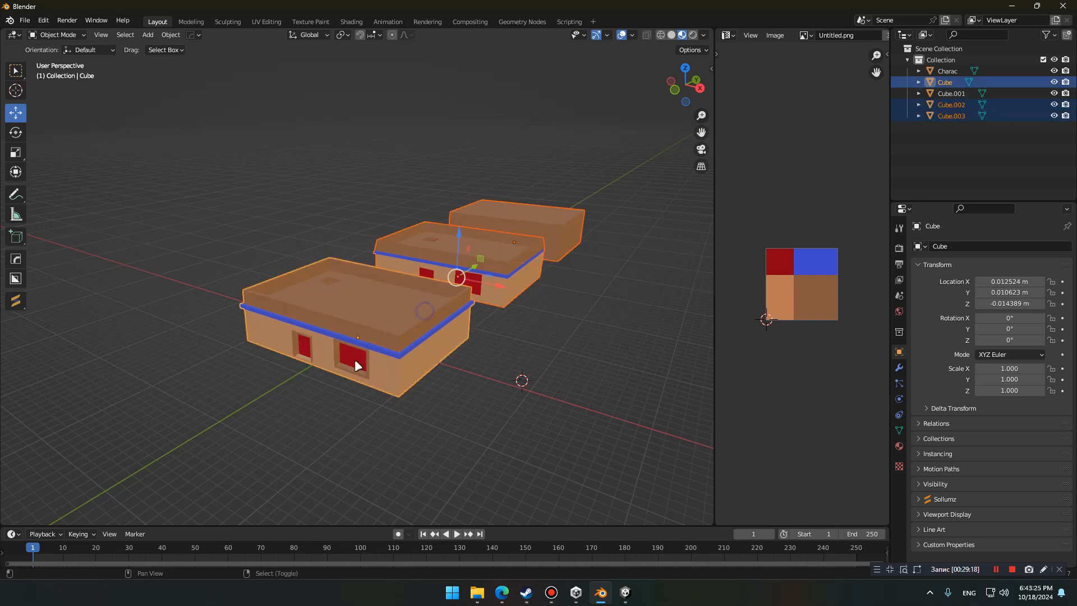
pyautogui.keyDown('shift'); pyautogui.click(354, 362); pyautogui.keyUp('shift')
pyautogui.click(171, 35)
pyautogui.moveTo(236, 93)
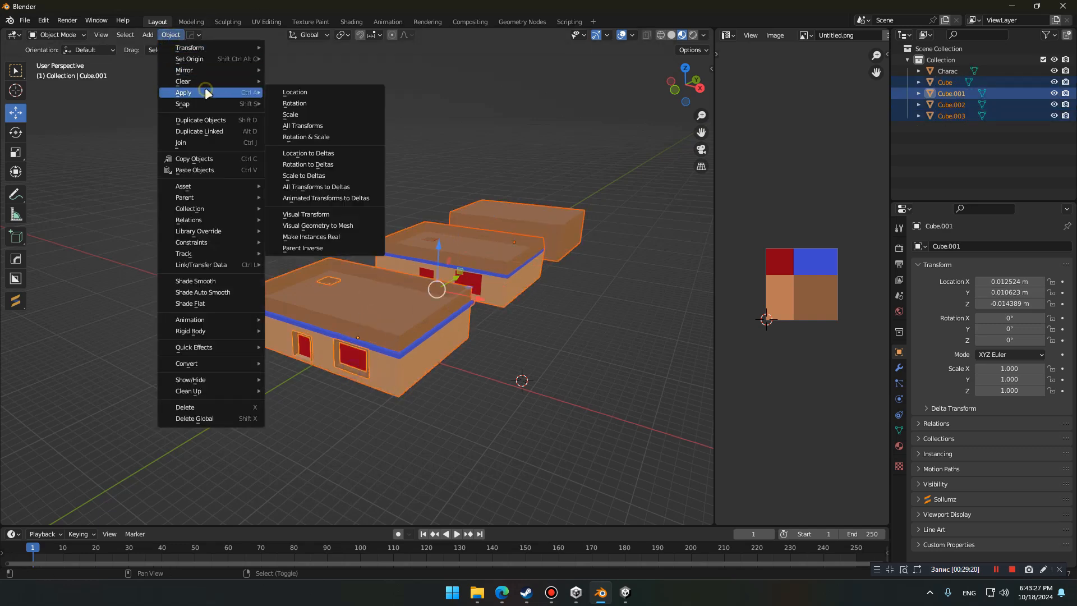
pyautogui.click(352, 136)
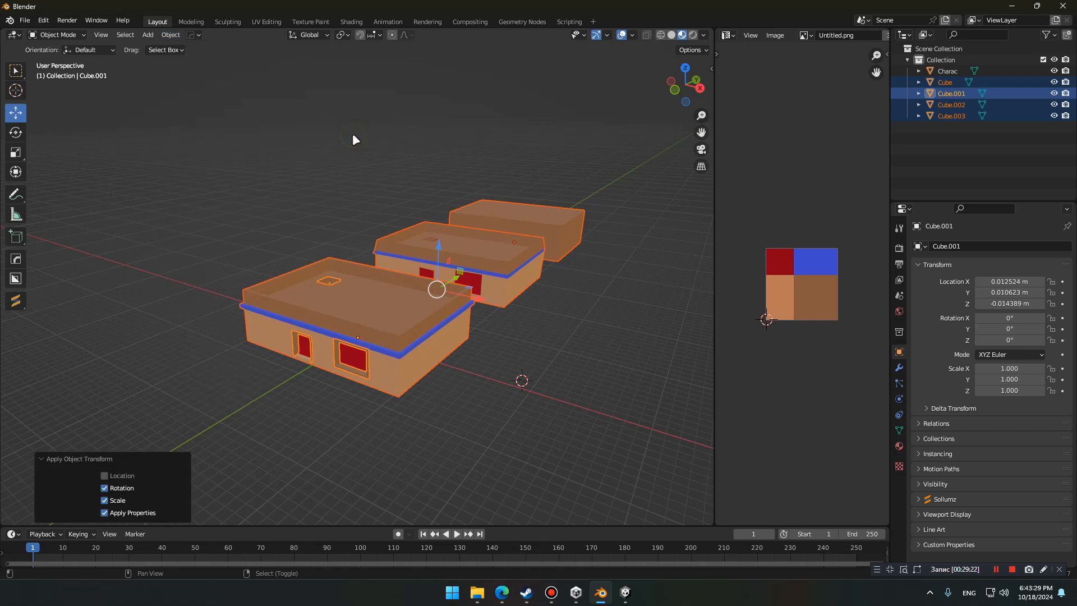
# Export only the selected building objects as untitled.fbx into the project's My Mods\House folder
pyautogui.click(24, 20)
pyautogui.moveTo(92, 184)
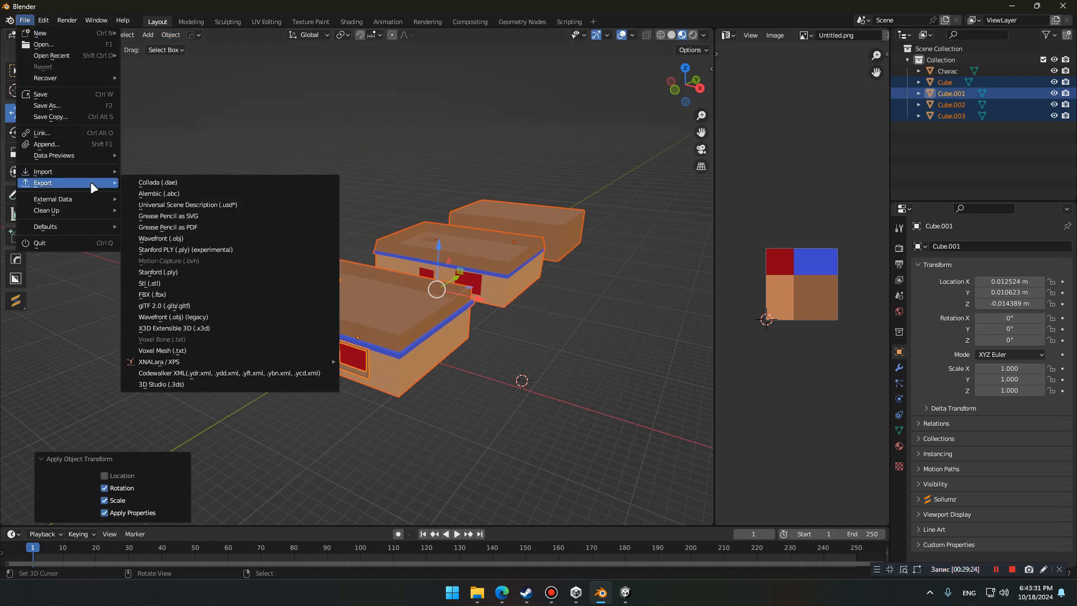
pyautogui.click(219, 294)
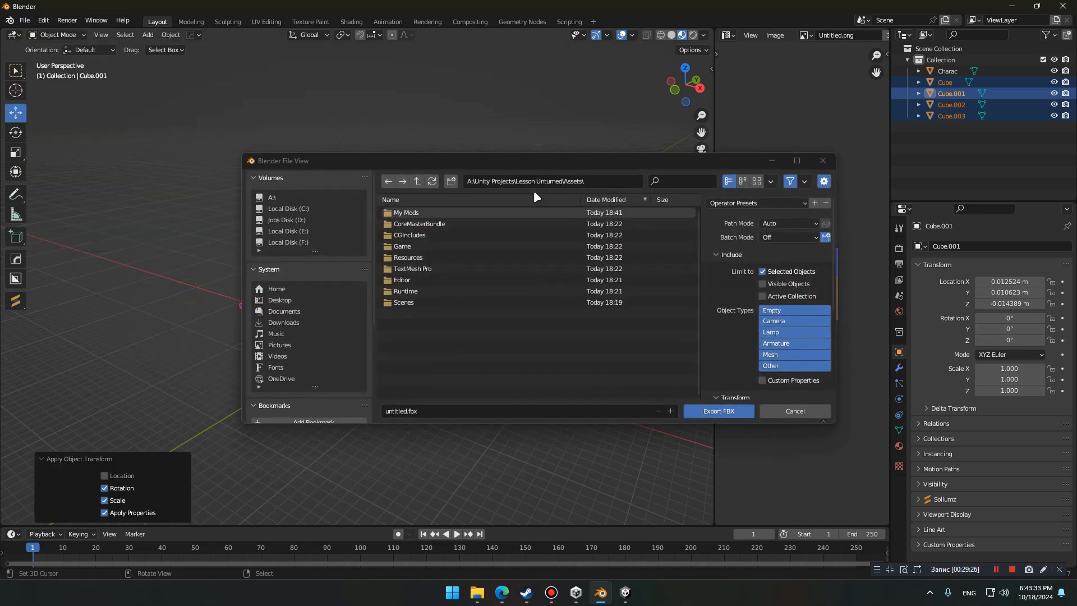
pyautogui.click(541, 181)
pyautogui.hotkey('ctrl', 'v')
pyautogui.press('Return')
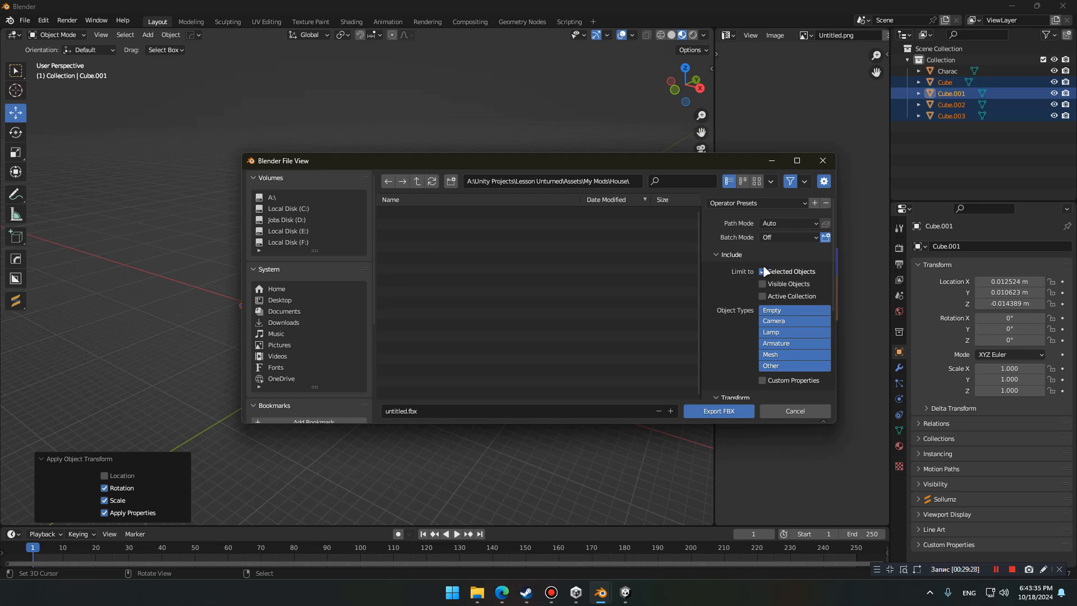
pyautogui.click(720, 416)
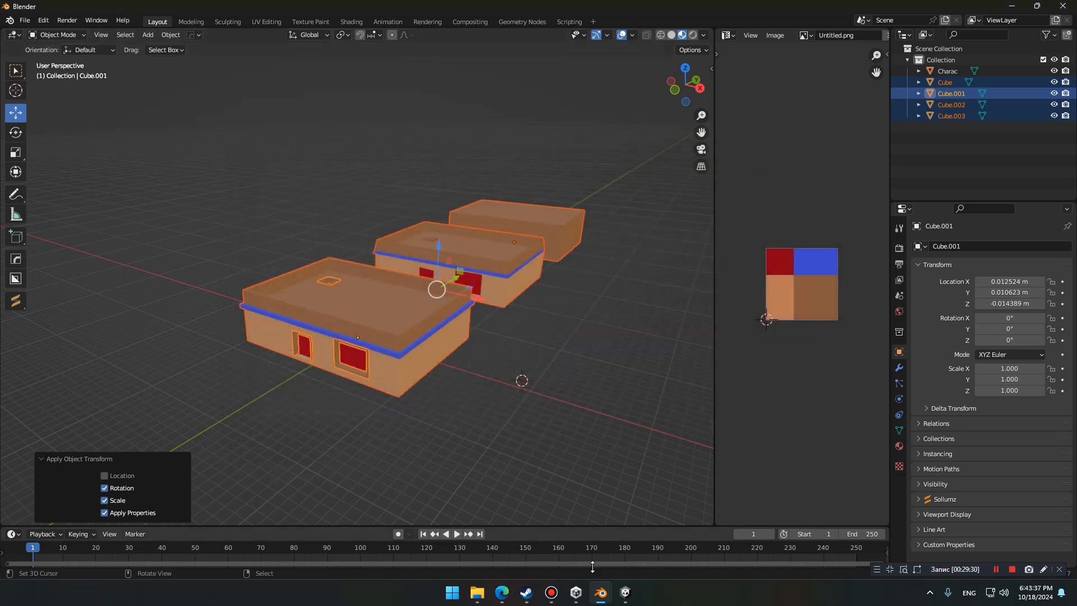
# Switch to Unity and set the untitled model's import Scale Factor to 100
pyautogui.click(625, 592)
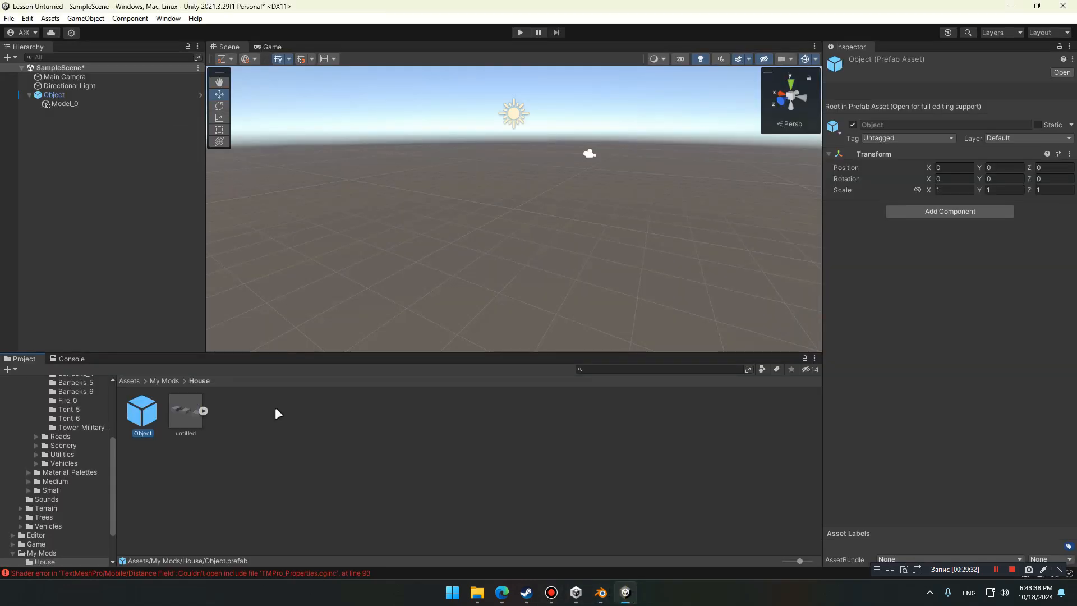
pyautogui.click(191, 419)
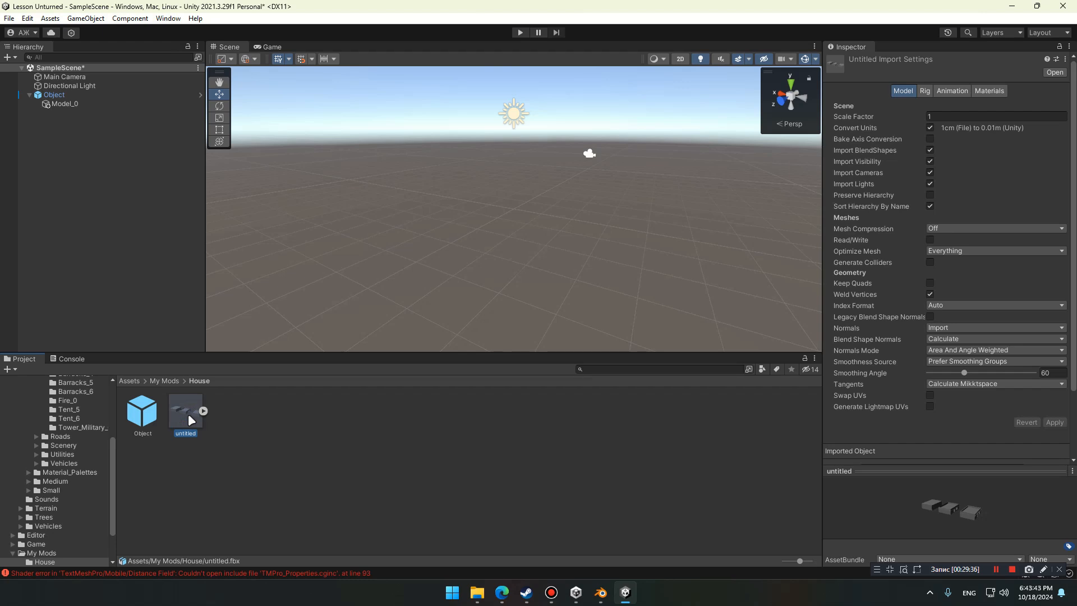
pyautogui.click(950, 117)
pyautogui.write('10')
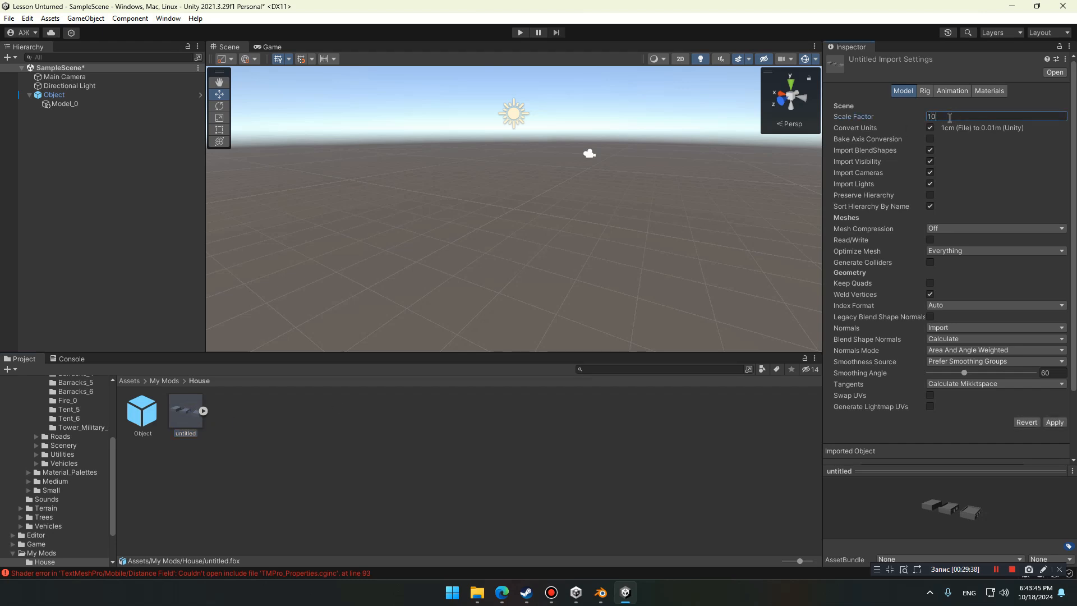
pyautogui.write('0')
# Enable Legacy Blend Shape Normals for the model, with Normals set to Calculate, Normals Mode Unweighted and Smoothing Angle 35
pyautogui.click(930, 316)
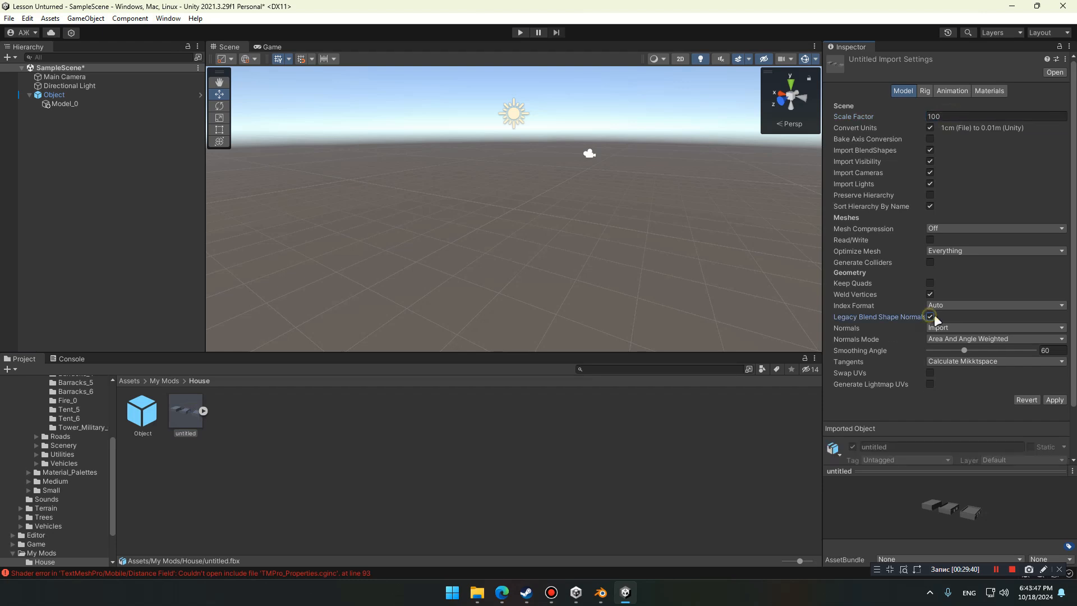
pyautogui.click(954, 328)
pyautogui.click(976, 351)
pyautogui.click(976, 339)
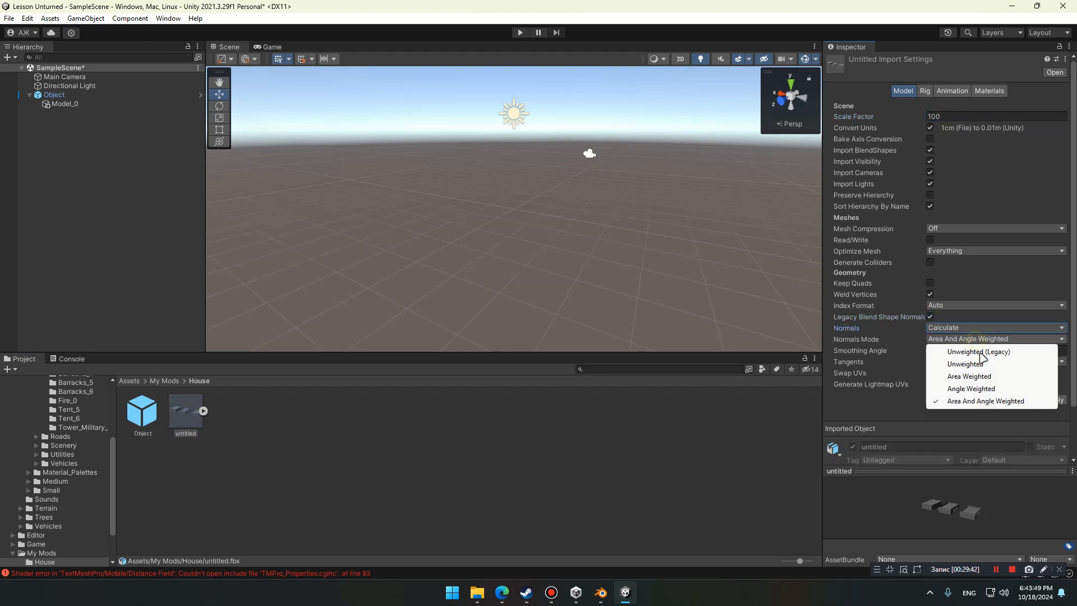
pyautogui.click(964, 360)
pyautogui.click(1044, 350)
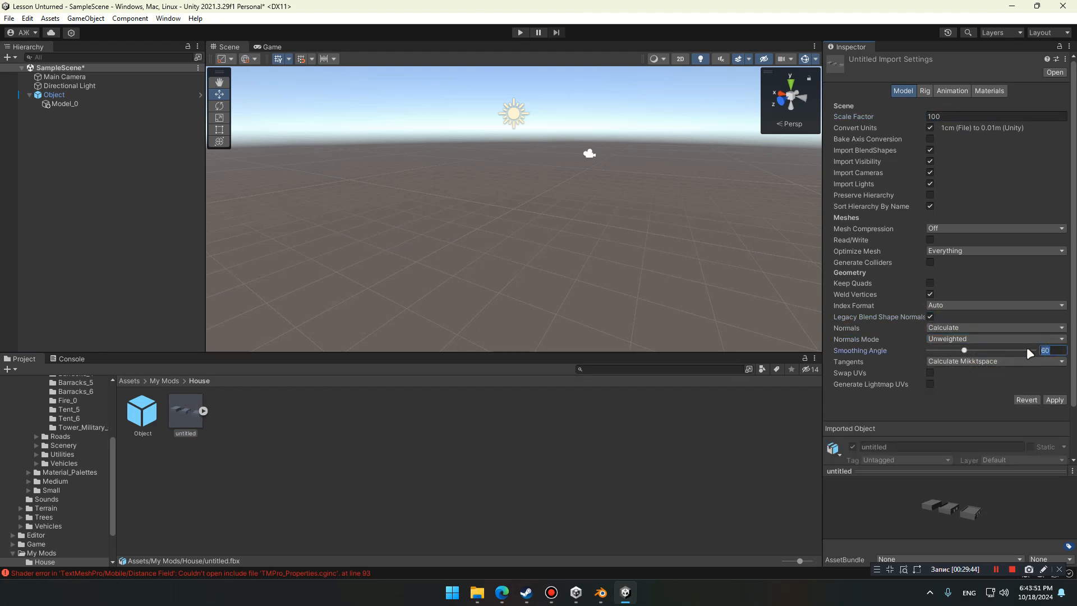
pyautogui.write('35')
# Set the model's rig animation type to Legacy with generation Don't Import, and disable Import Animation
pyautogui.click(924, 92)
pyautogui.click(957, 106)
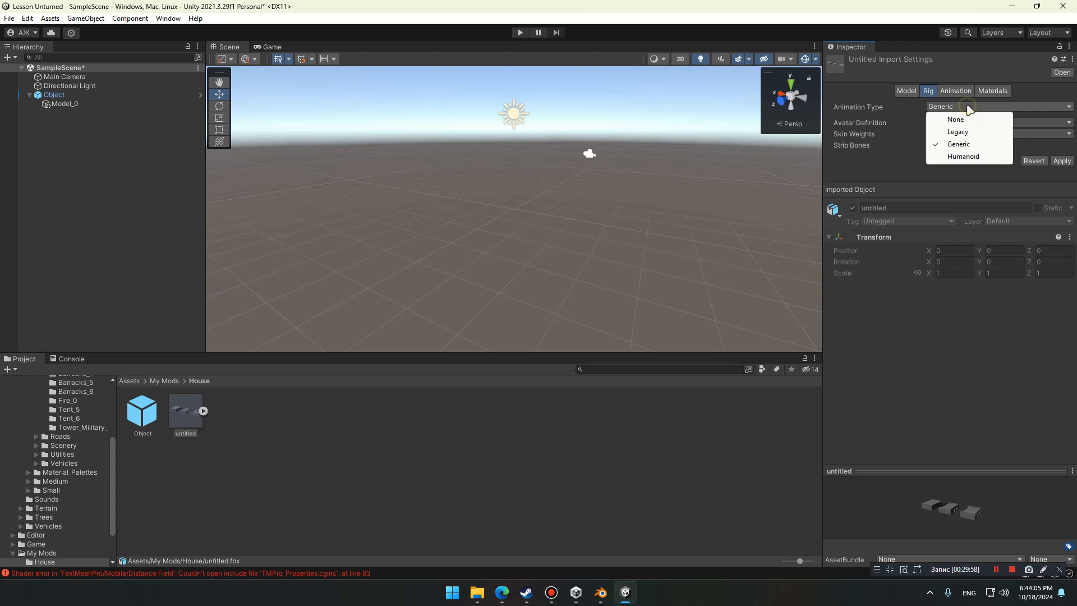
pyautogui.click(963, 135)
pyautogui.click(956, 123)
pyautogui.click(963, 100)
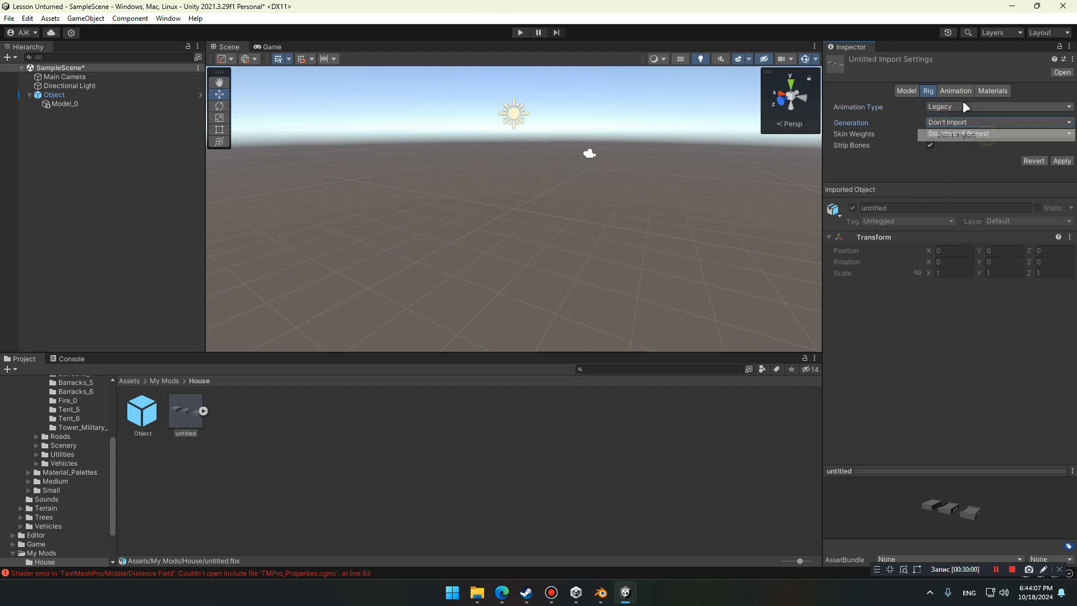
pyautogui.click(958, 90)
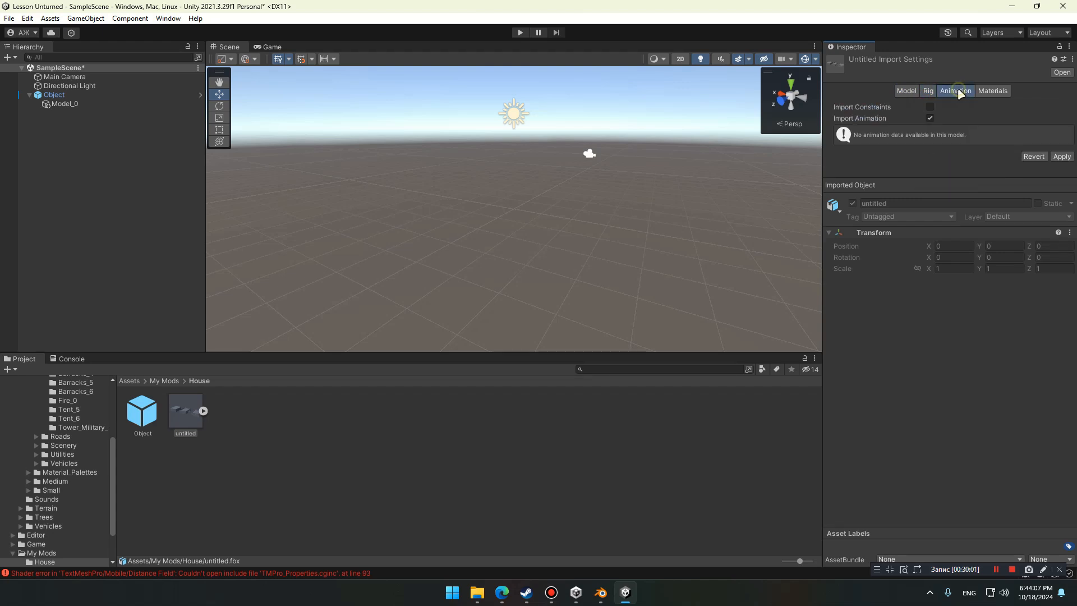
pyautogui.click(930, 119)
# Set the model's Material Creation Mode to None and apply the import settings
pyautogui.click(991, 92)
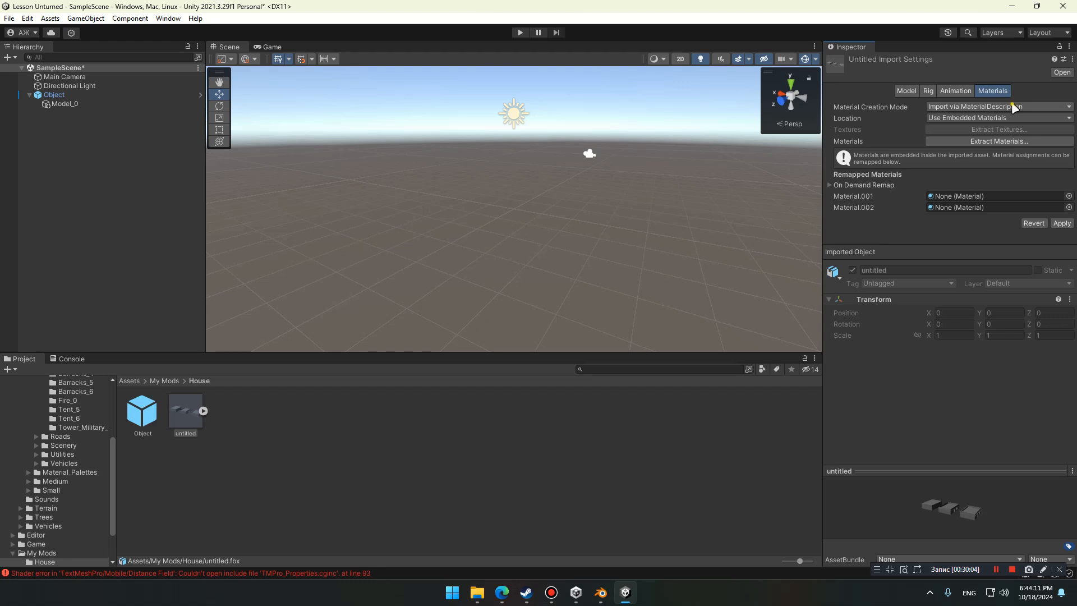
pyautogui.click(1011, 103)
pyautogui.click(988, 118)
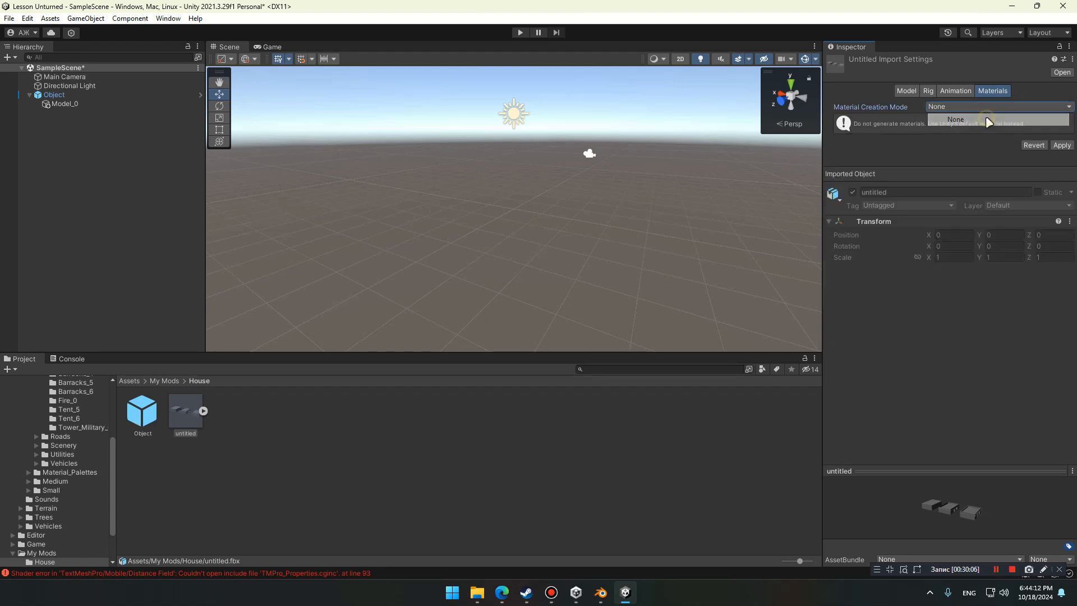
pyautogui.click(1062, 145)
# Save the model's import settings as FBXImporter.preset in the My Mods folder and check the preset selector
pyautogui.click(910, 91)
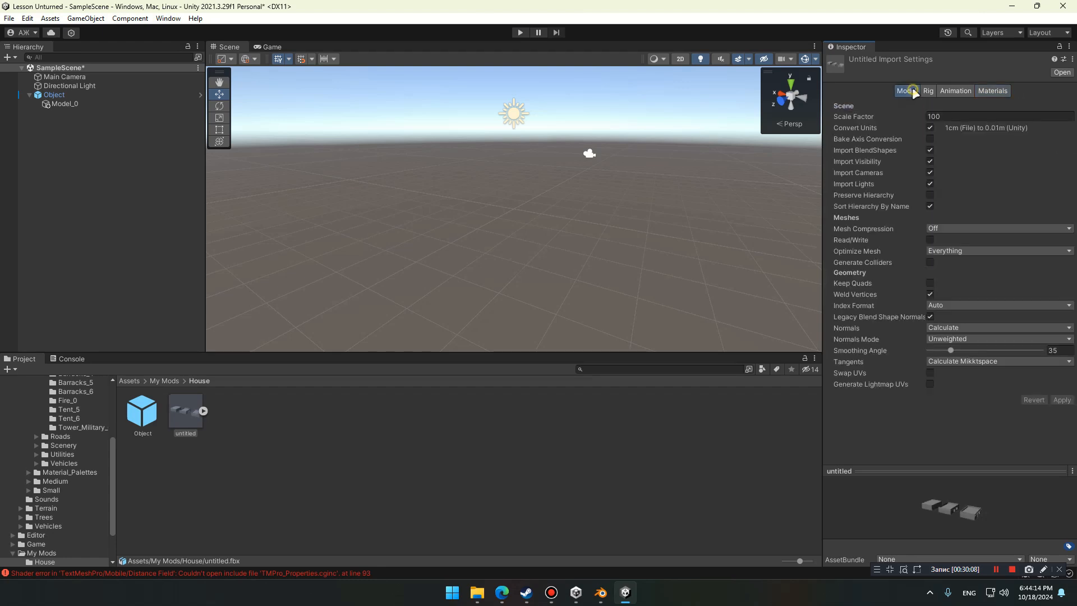
pyautogui.click(1062, 59)
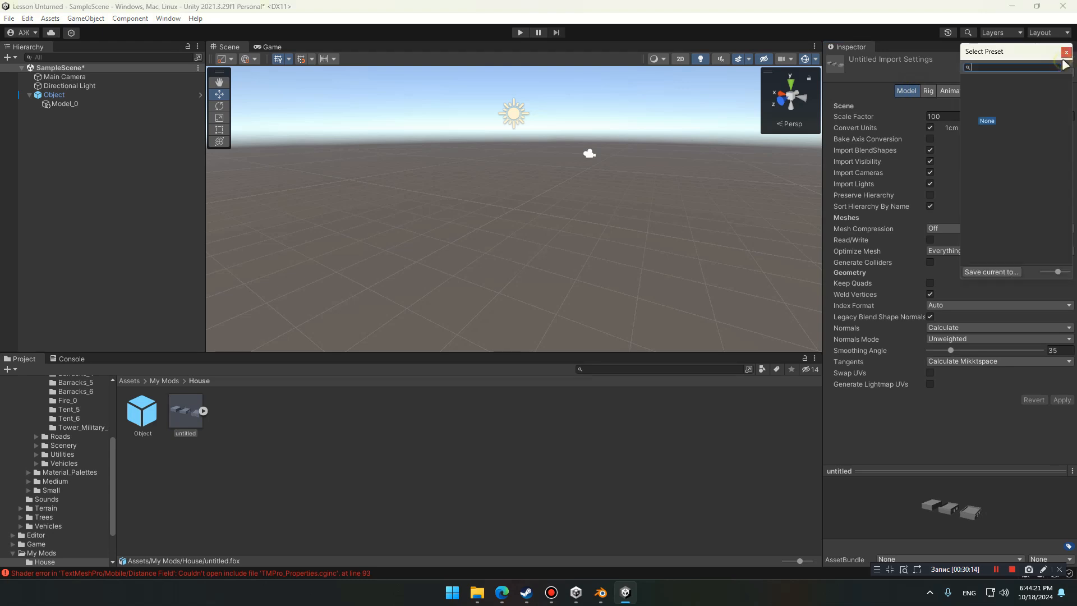
pyautogui.click(988, 272)
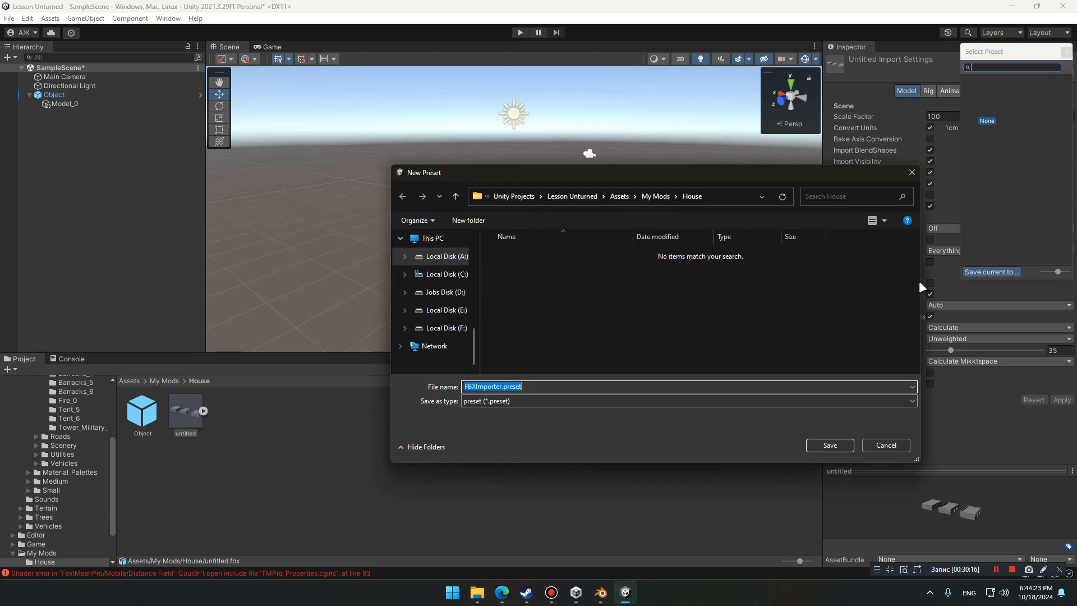
pyautogui.click(656, 196)
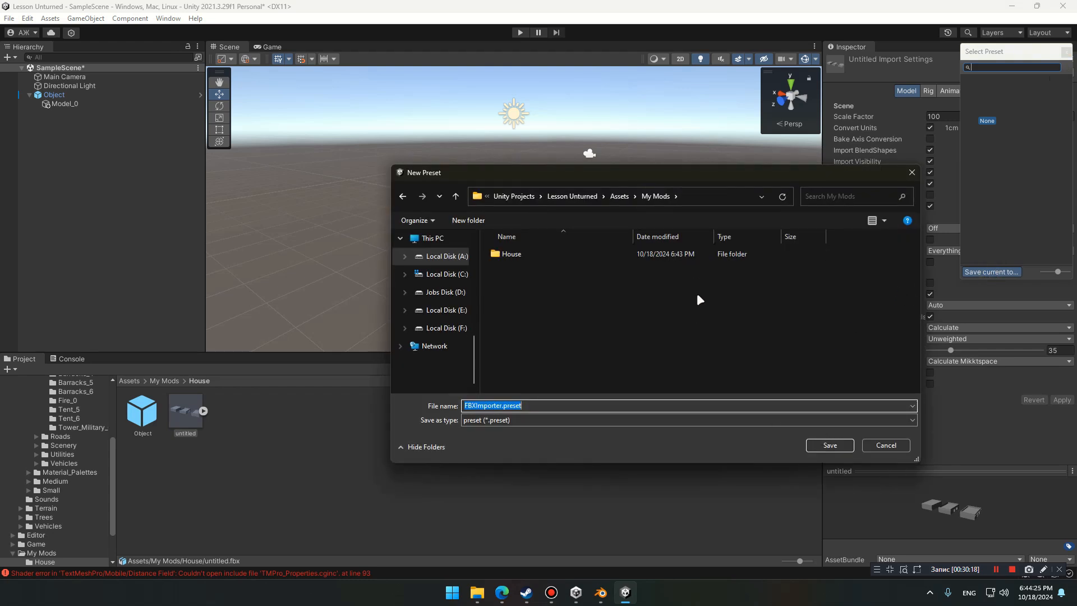
pyautogui.click(833, 445)
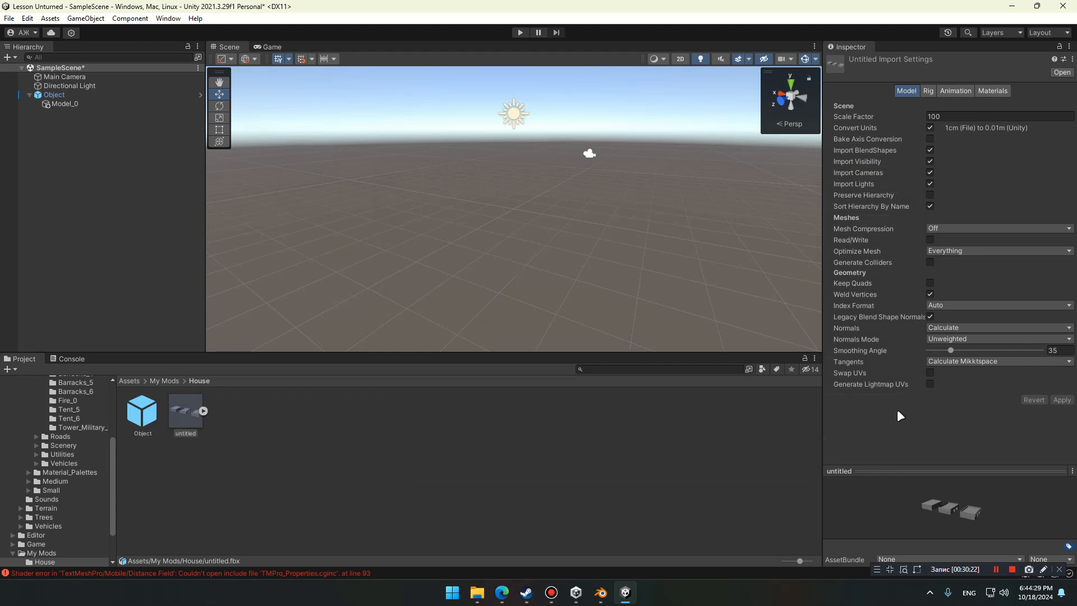
pyautogui.click(1063, 59)
pyautogui.click(1036, 105)
pyautogui.click(1065, 55)
# Import Untitled.png from the Desktop into the project's House folder
pyautogui.moveTo(480, 595)
pyautogui.click(387, 530)
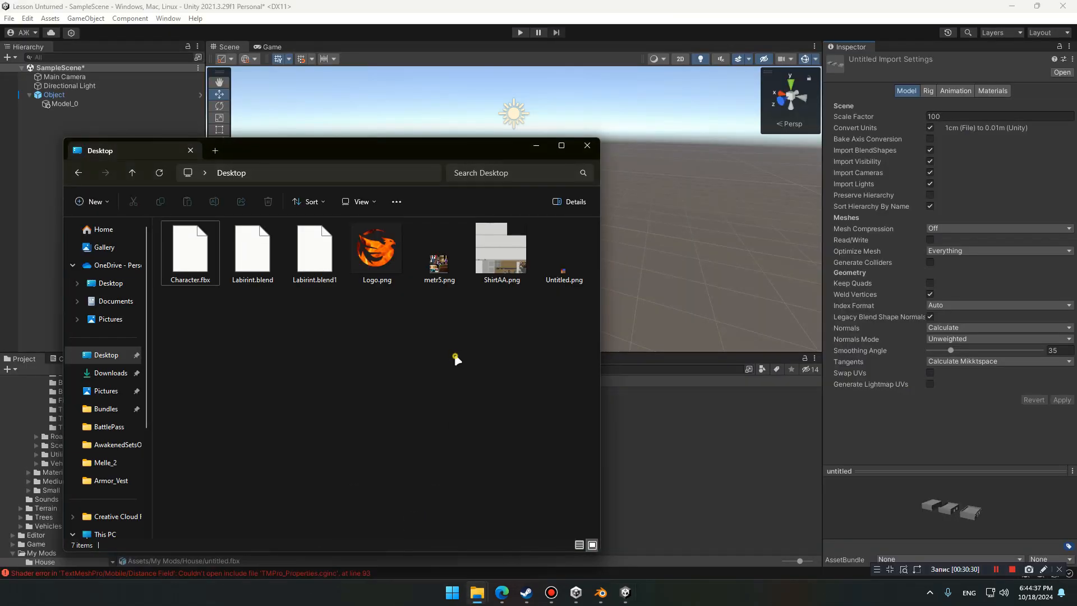
pyautogui.moveTo(564, 257); pyautogui.dragTo(632, 423)
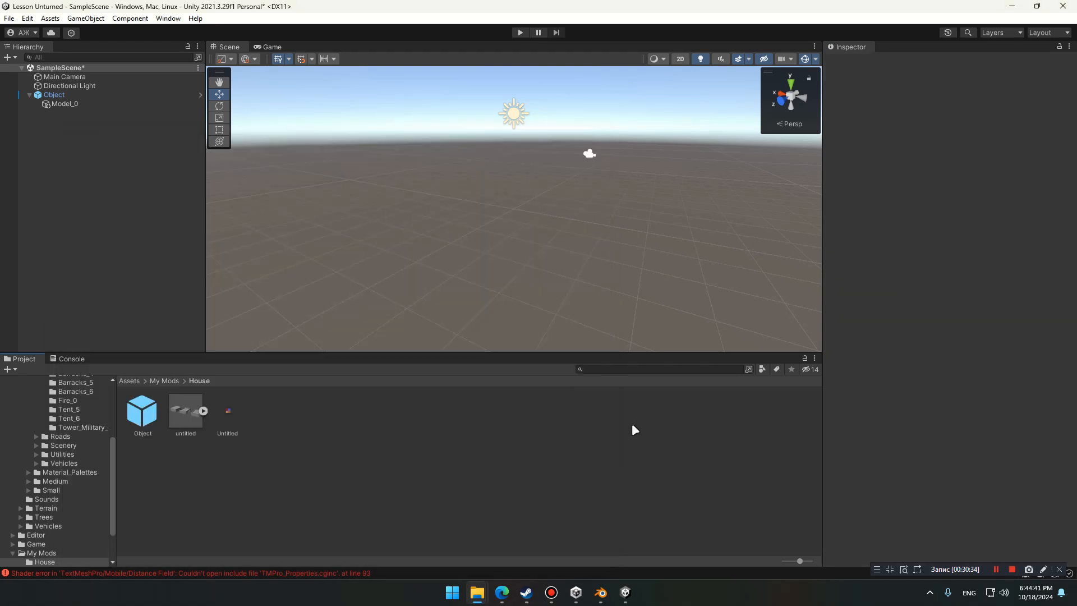
# Set the Untitled texture to Aniso Level 16, Point (no filter), Clamp wrap mode and no compression, and apply the settings
pyautogui.click(231, 407)
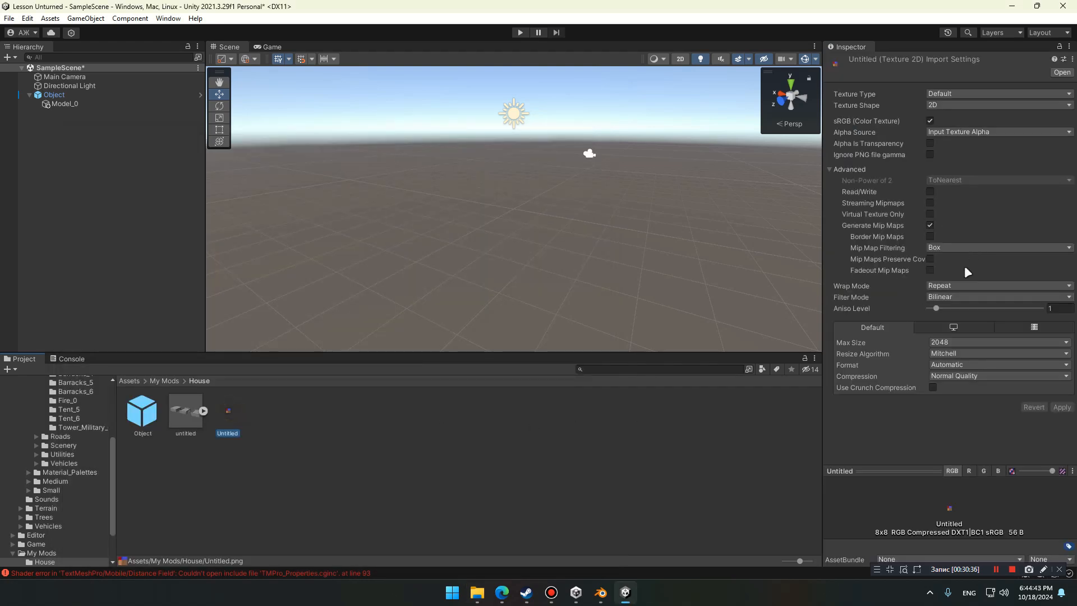
pyautogui.moveTo(936, 308); pyautogui.dragTo(1067, 305)
pyautogui.click(1003, 298)
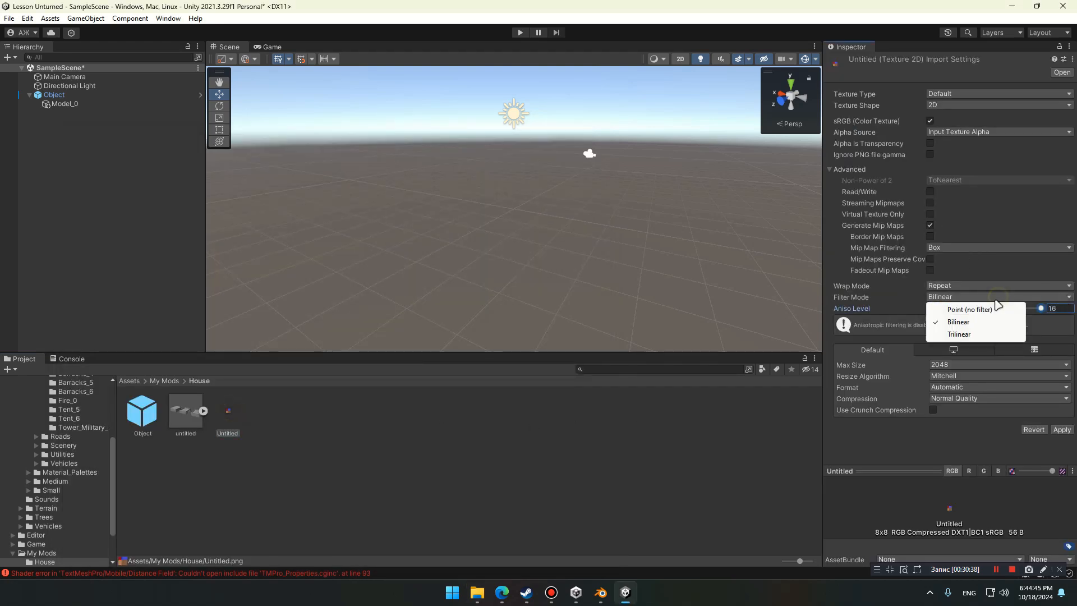
pyautogui.click(980, 309)
pyautogui.click(966, 286)
pyautogui.click(958, 310)
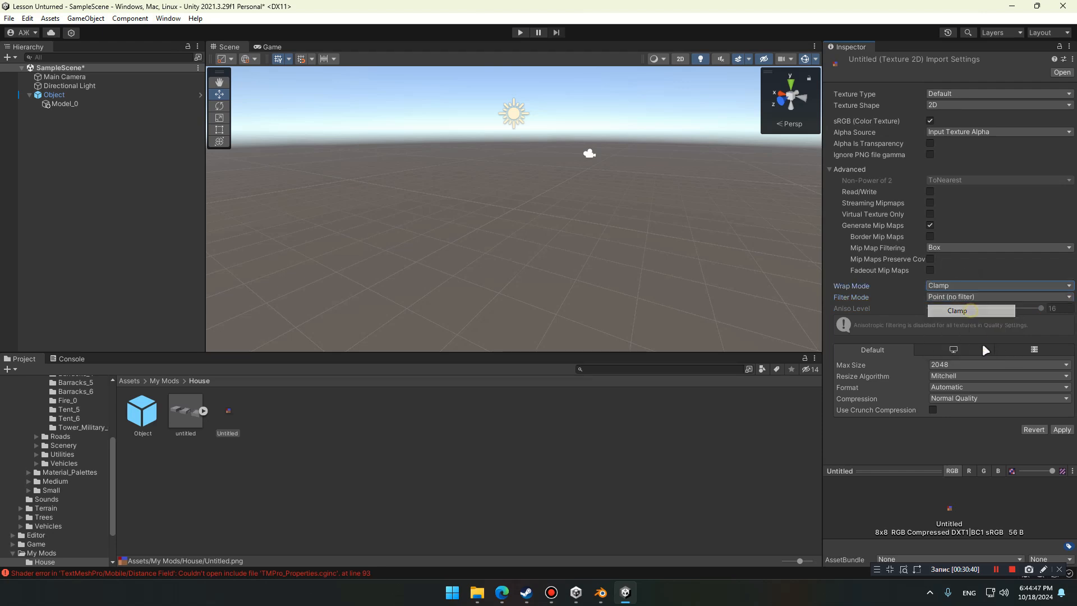
pyautogui.click(988, 396)
pyautogui.click(974, 413)
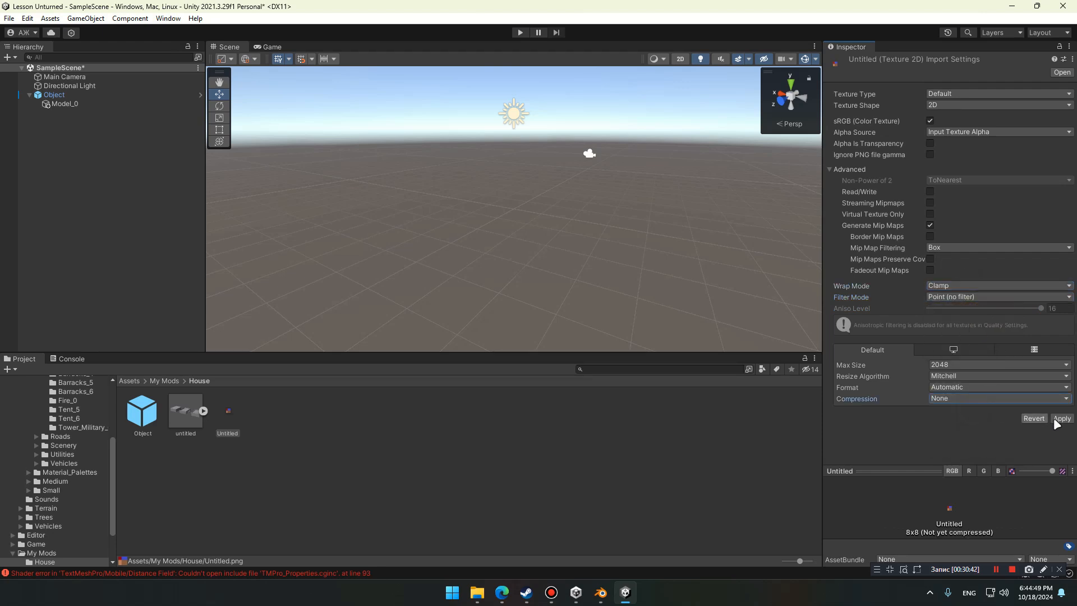
pyautogui.click(1062, 418)
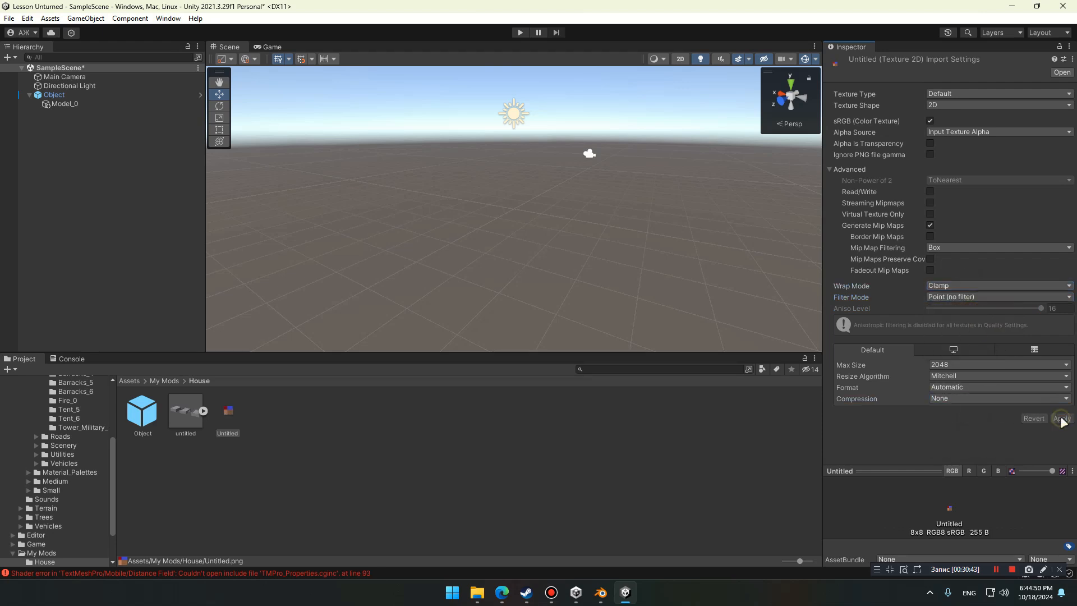
# Save the texture's import settings as TextureImporter.preset and deselect the texture
pyautogui.click(1063, 59)
pyautogui.click(991, 272)
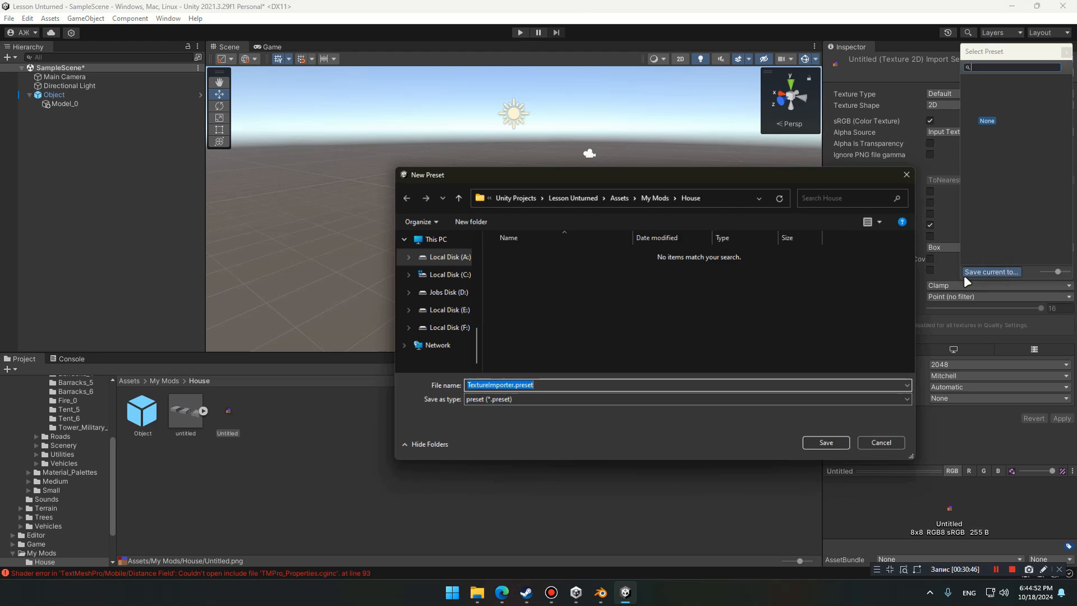
pyautogui.click(829, 444)
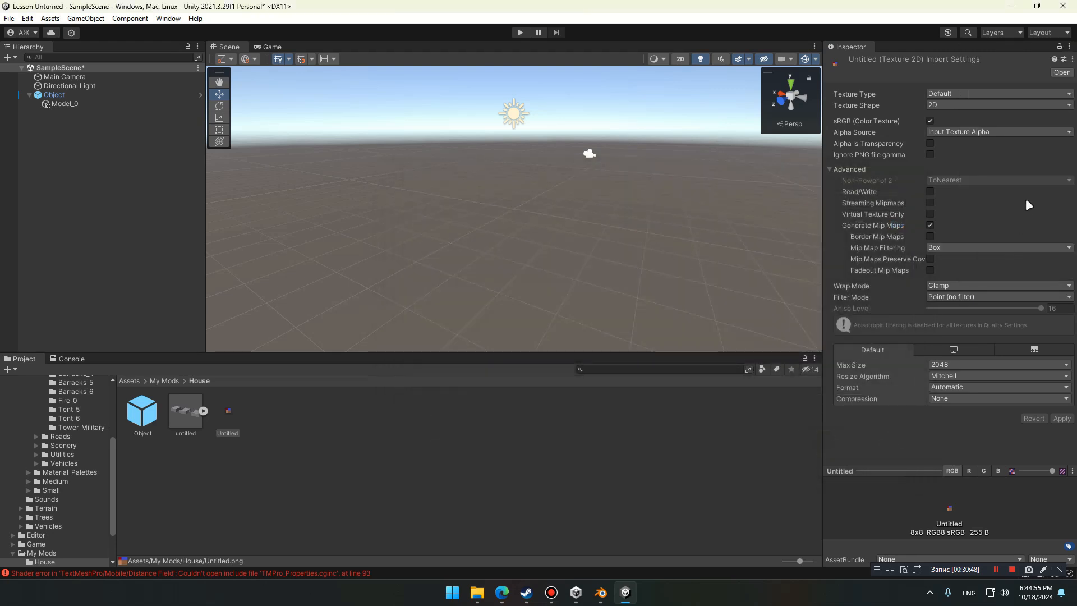
pyautogui.click(258, 431)
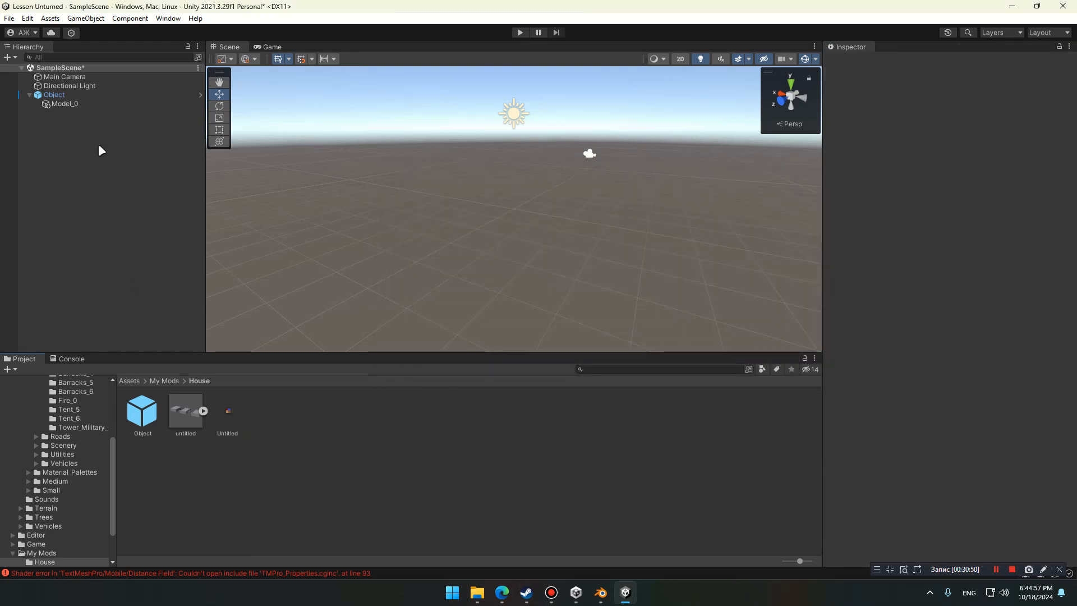
# Expand the untitled model's contents and add Mesh Filter and Mesh Renderer components to Model_0
pyautogui.click(99, 103)
pyautogui.click(203, 412)
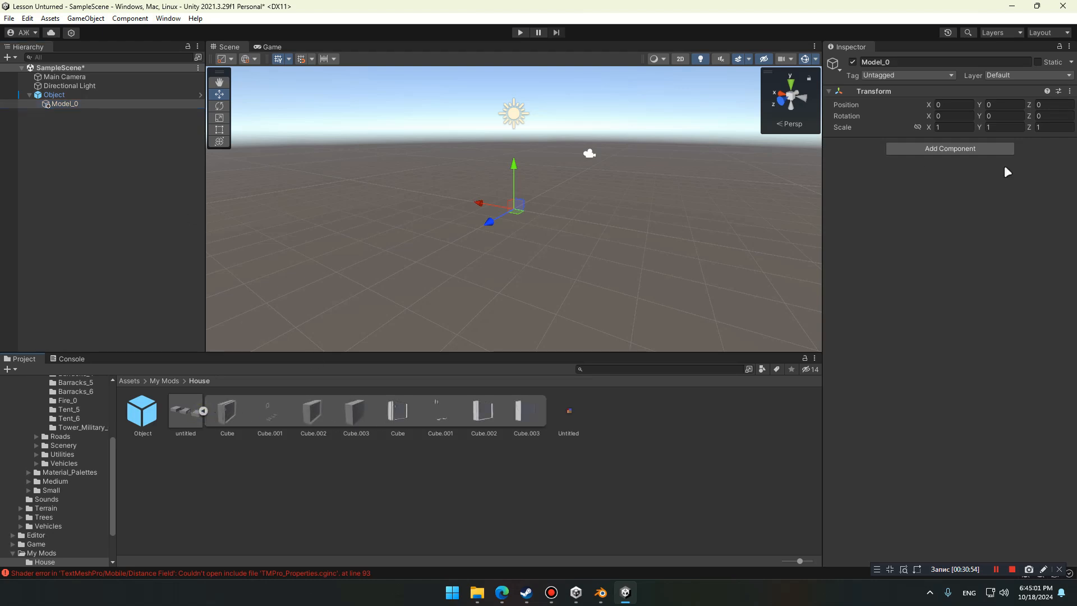
pyautogui.click(964, 148)
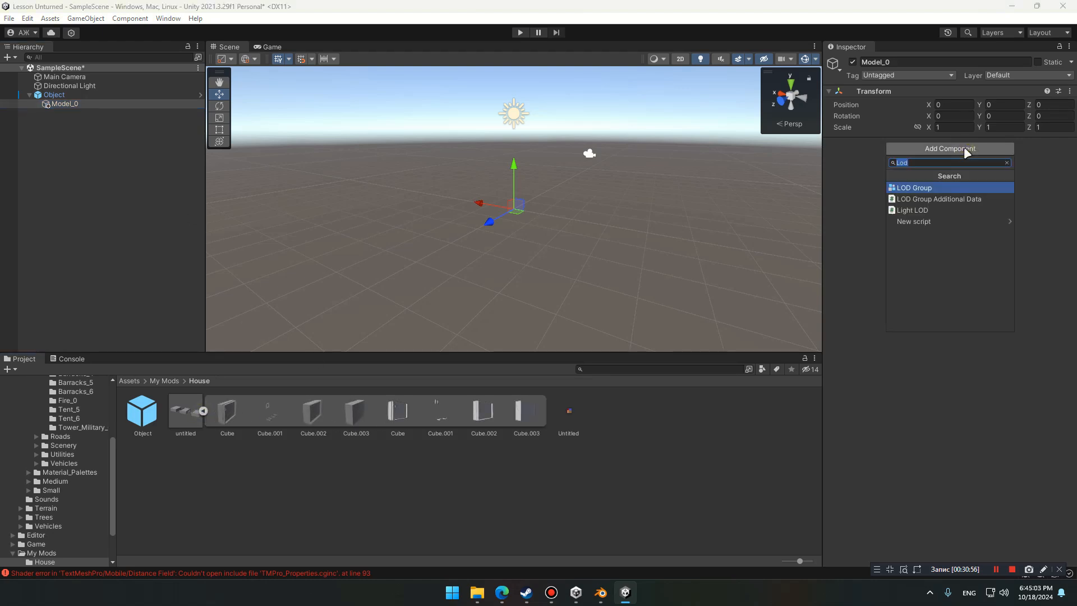
pyautogui.write('mesh')
pyautogui.press('Down')
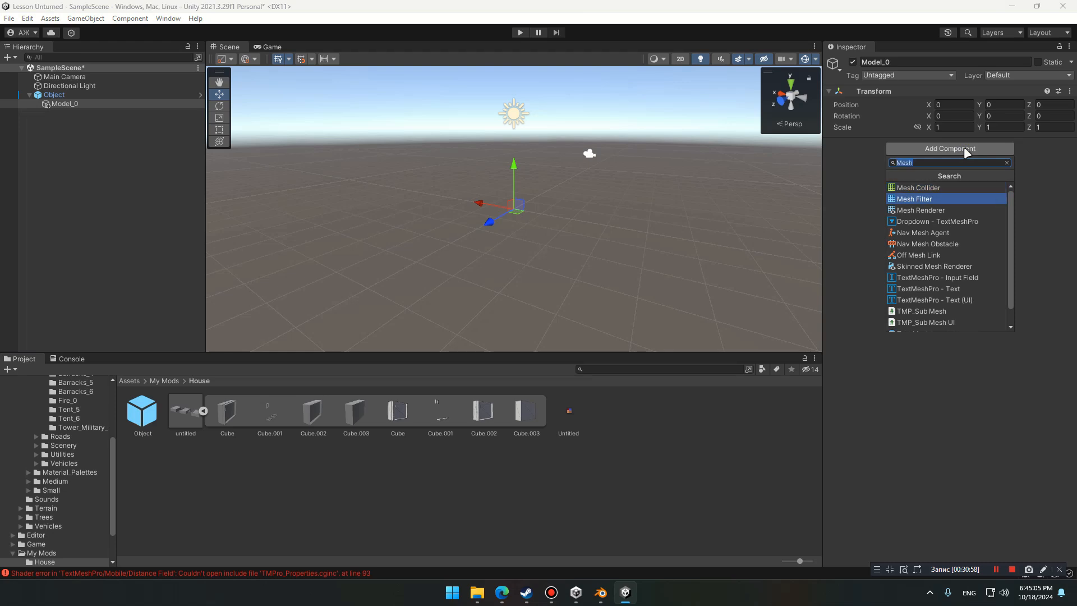
pyautogui.press('Return')
pyautogui.click(951, 176)
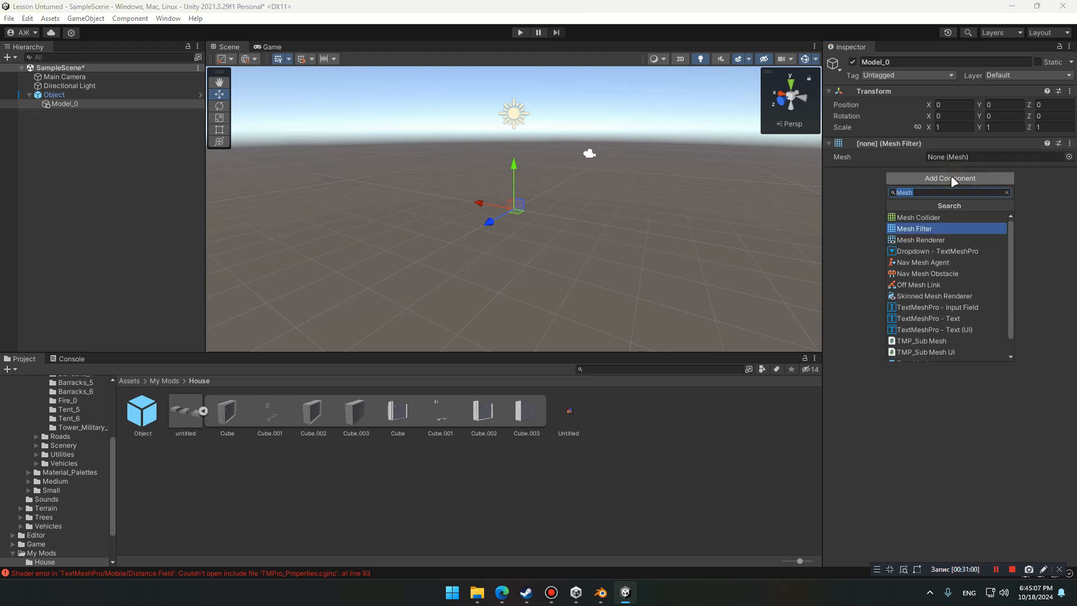
pyautogui.click(949, 236)
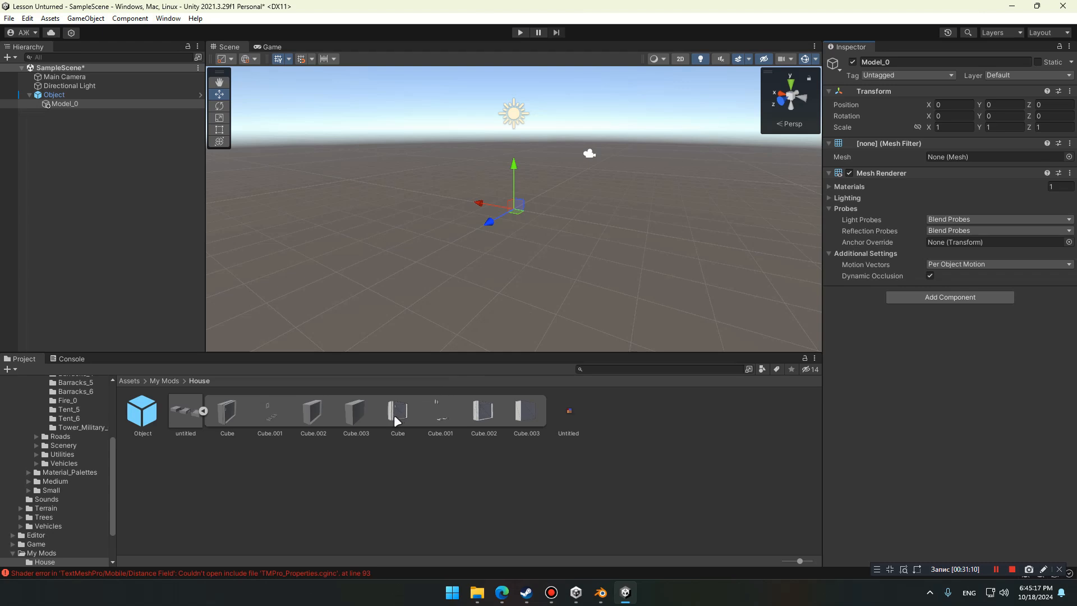
# Assign the Cube mesh from the untitled model to Model_0's Mesh Filter
pyautogui.moveTo(393, 415); pyautogui.dragTo(957, 156)
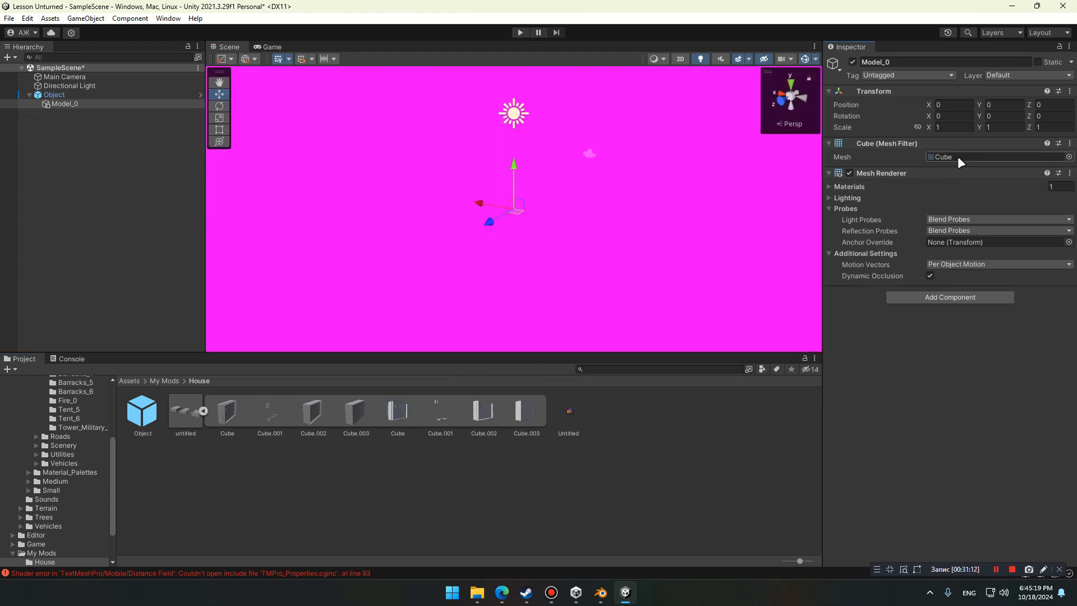
pyautogui.moveTo(604, 205)
pyautogui.keyDown('alt'); pyautogui.mouseDown()
pyautogui.moveTo(580, 221)
pyautogui.moveTo(590, 202)
pyautogui.mouseUp(); pyautogui.keyUp('alt')
# Create a material in the House folder with the Untitled texture as albedo and smoothness 0, and apply it to the building
pyautogui.rightClick(603, 404)
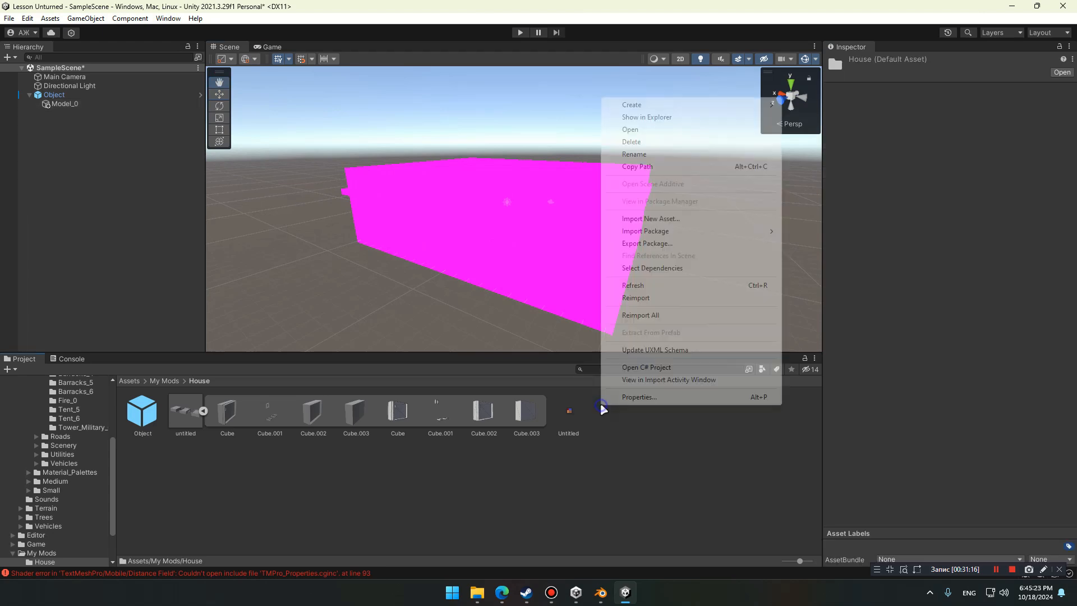
pyautogui.moveTo(668, 111)
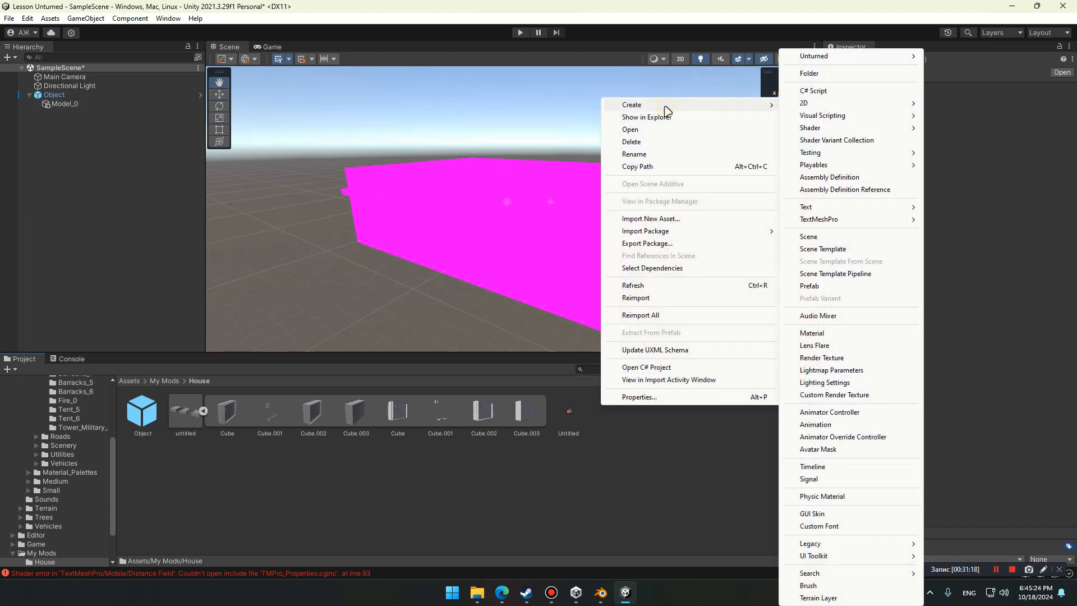
pyautogui.click(812, 333)
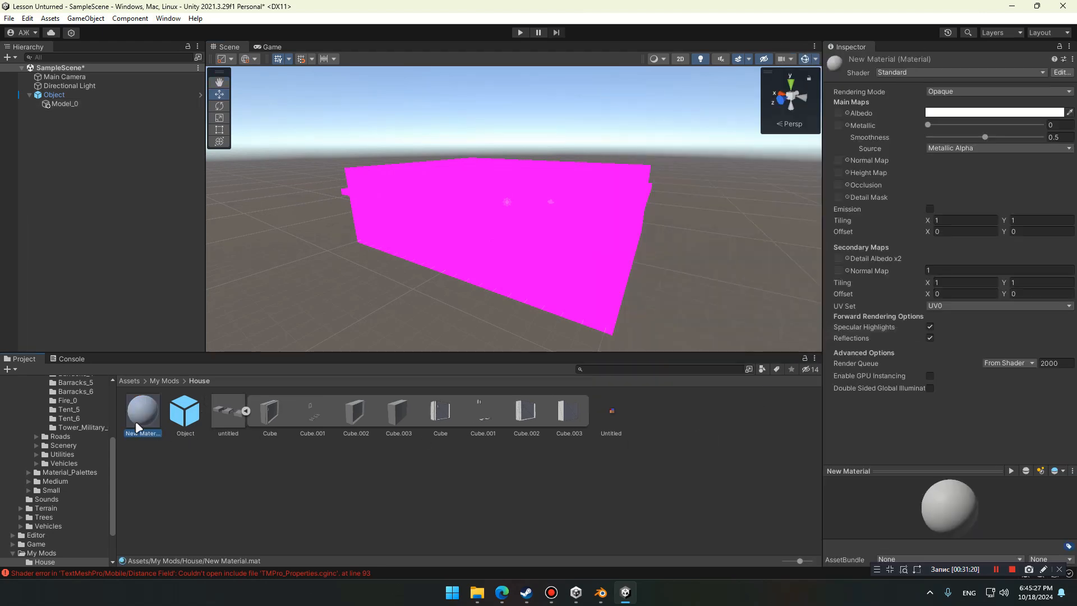
pyautogui.moveTo(610, 419); pyautogui.dragTo(838, 114)
pyautogui.moveTo(985, 137); pyautogui.dragTo(929, 139)
pyautogui.moveTo(145, 418); pyautogui.dragTo(430, 243)
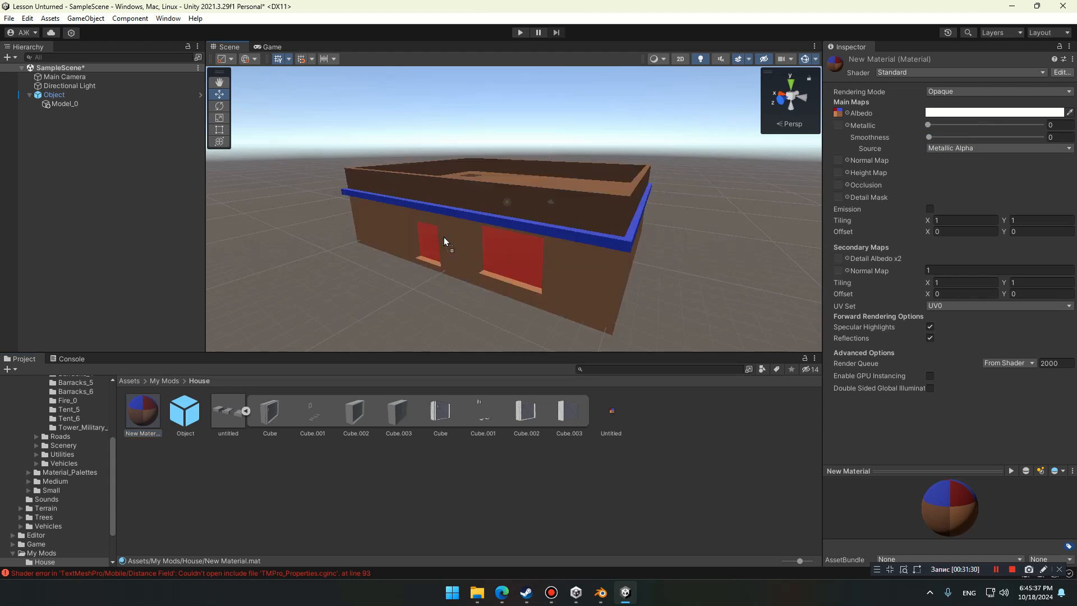
pyautogui.moveTo(443, 237); pyautogui.dragTo(372, 212)
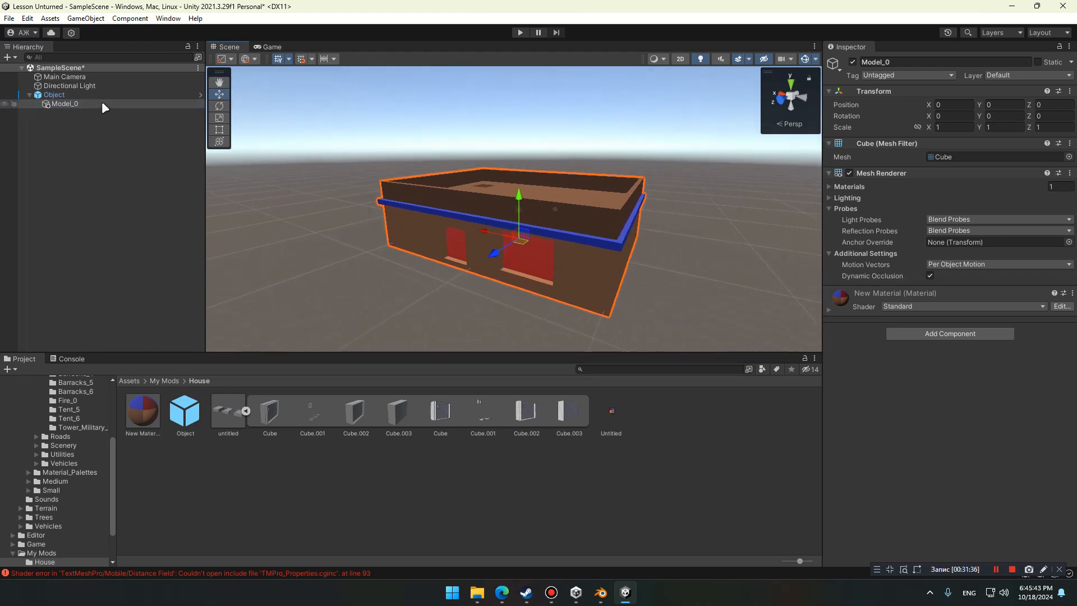
# Duplicate Model_0 as Model_1 and set its Mesh Filter to the Cube.001 mesh
pyautogui.click(108, 104)
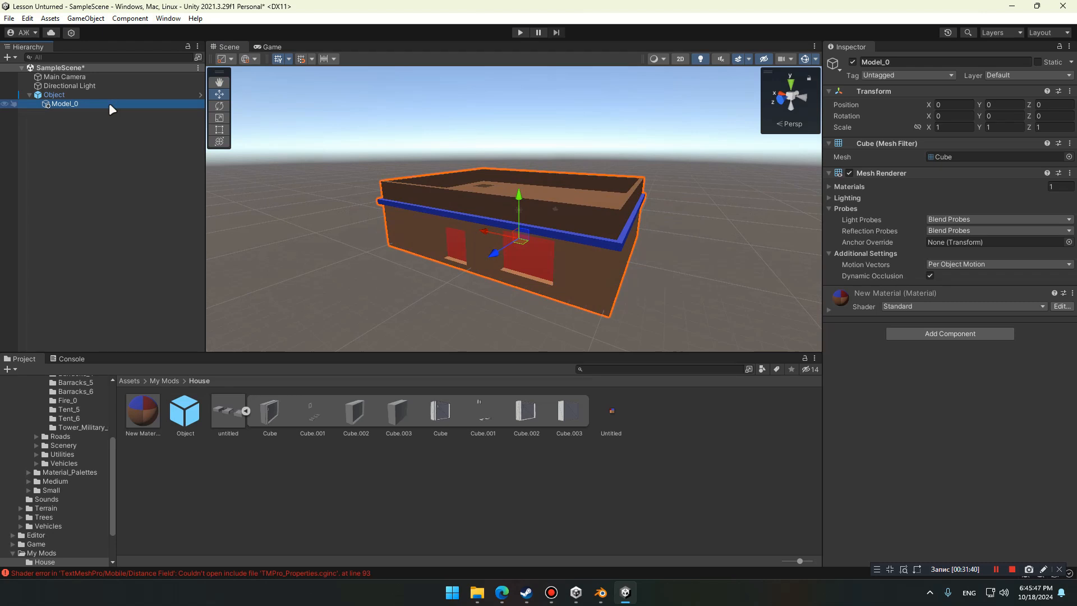
pyautogui.hotkey('ctrl', 'd')
pyautogui.click(96, 112)
pyautogui.moveTo(74, 112); pyautogui.dragTo(104, 112)
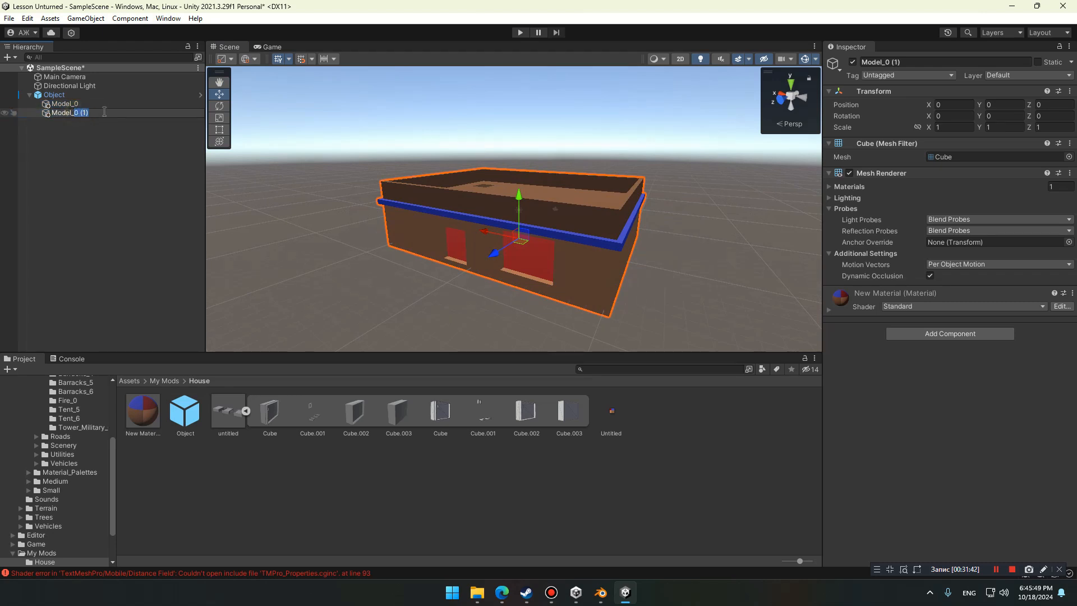
pyautogui.write('1')
pyautogui.click(110, 110)
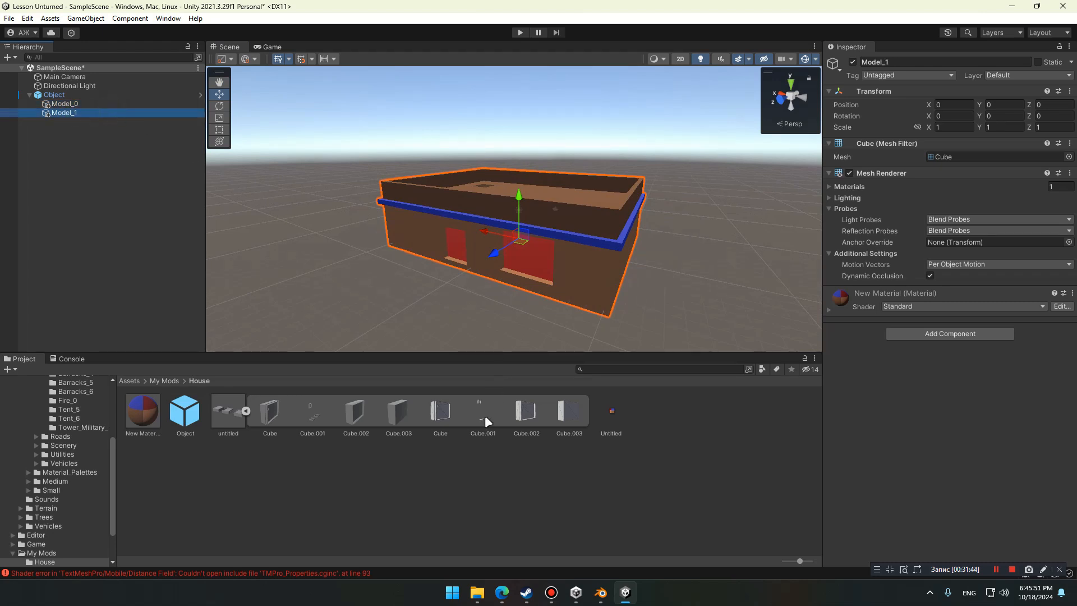
pyautogui.moveTo(485, 420); pyautogui.dragTo(969, 156)
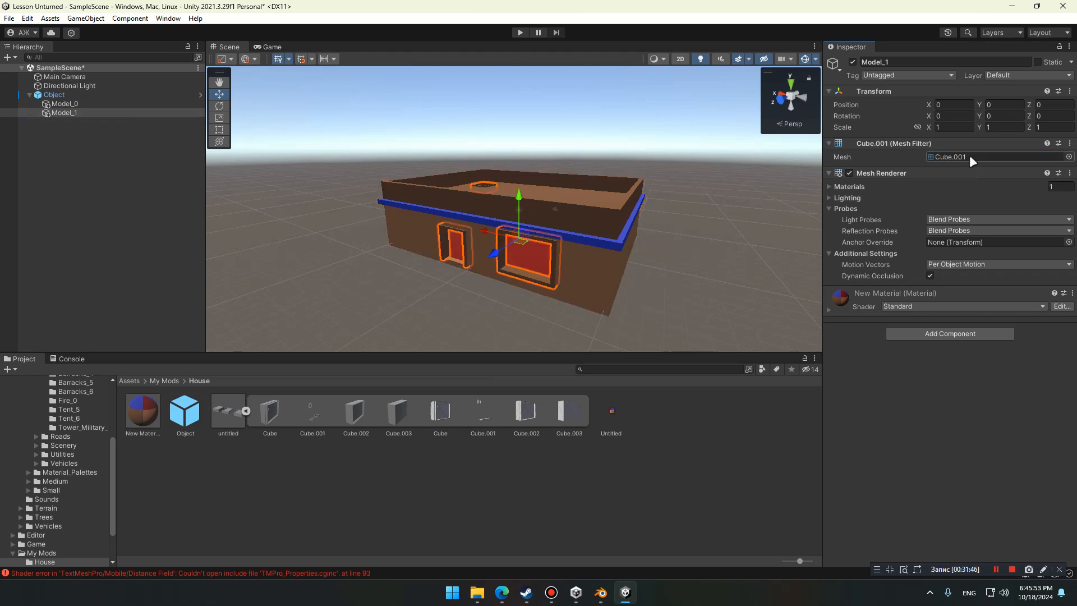
# Duplicate Model_1 as Model_2 and set its Mesh Filter to the Cube.002 mesh
pyautogui.click(105, 111)
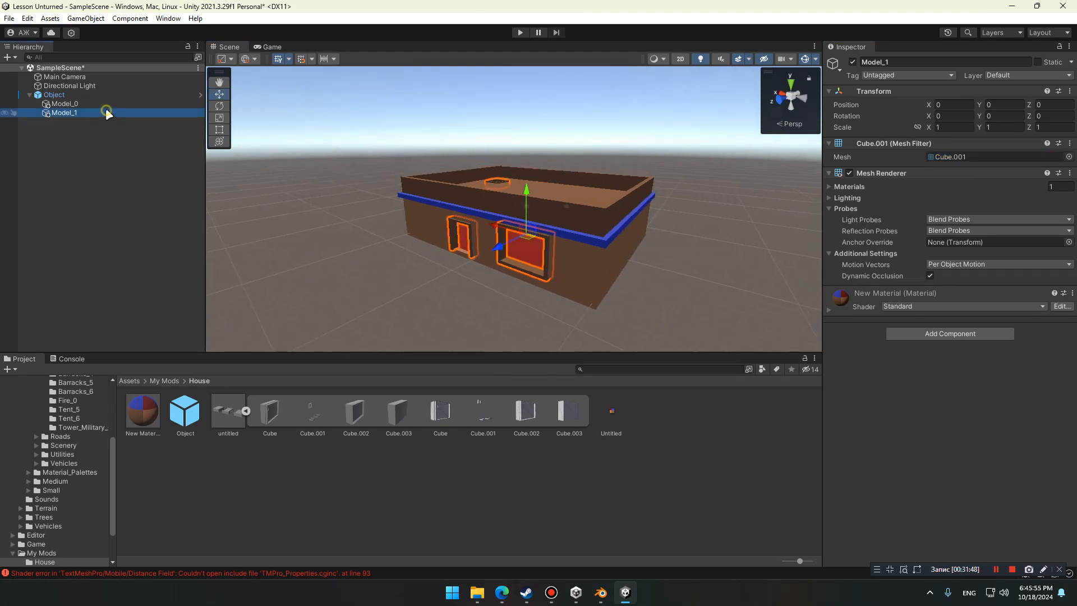
pyautogui.hotkey('ctrl', 'd')
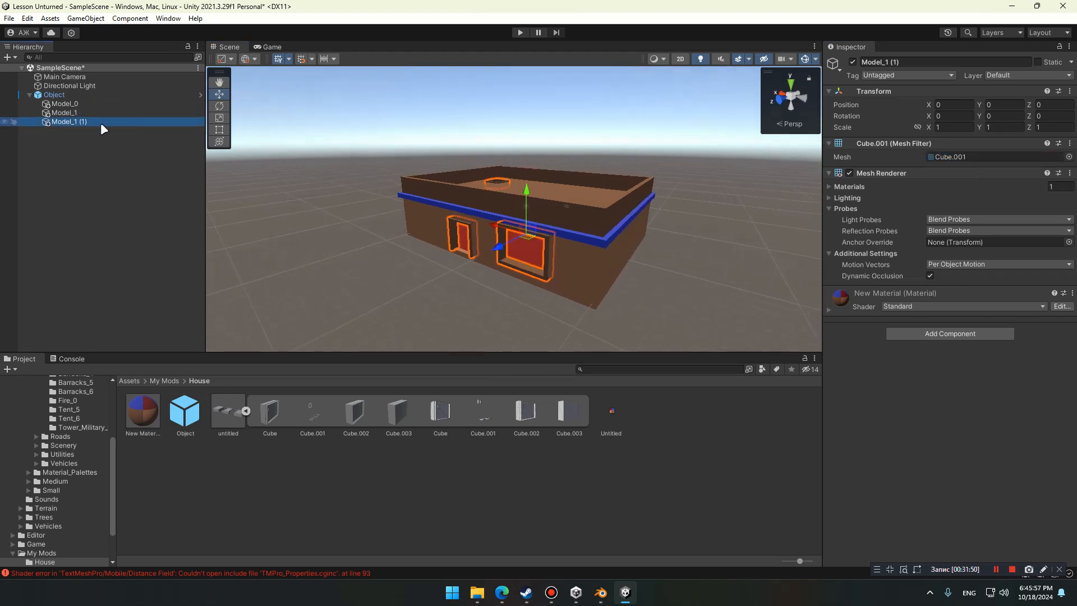
pyautogui.click(99, 123)
pyautogui.write('2')
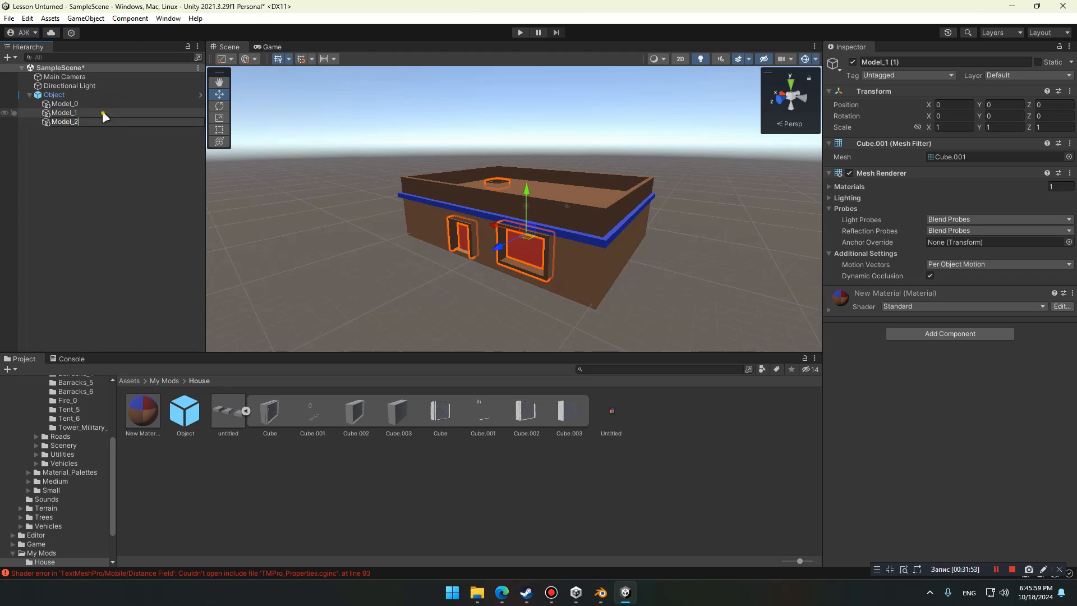
pyautogui.click(106, 121)
pyautogui.moveTo(530, 412); pyautogui.dragTo(953, 160)
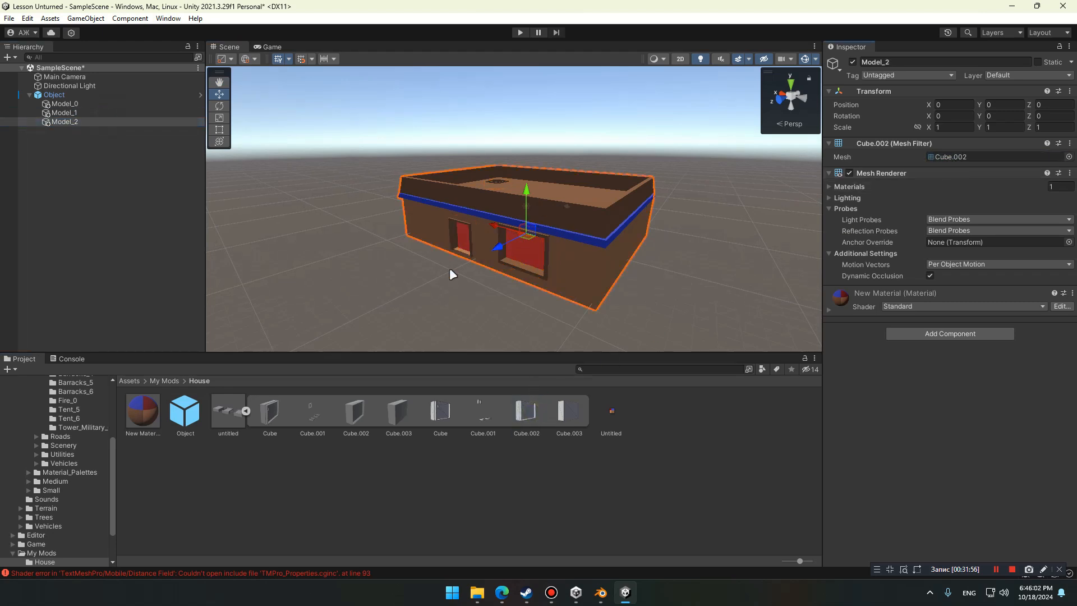
# In Object's LOD Group, add Model_0 and Model_1 to LOD 0 and Model_2 to LOD 1
pyautogui.click(72, 94)
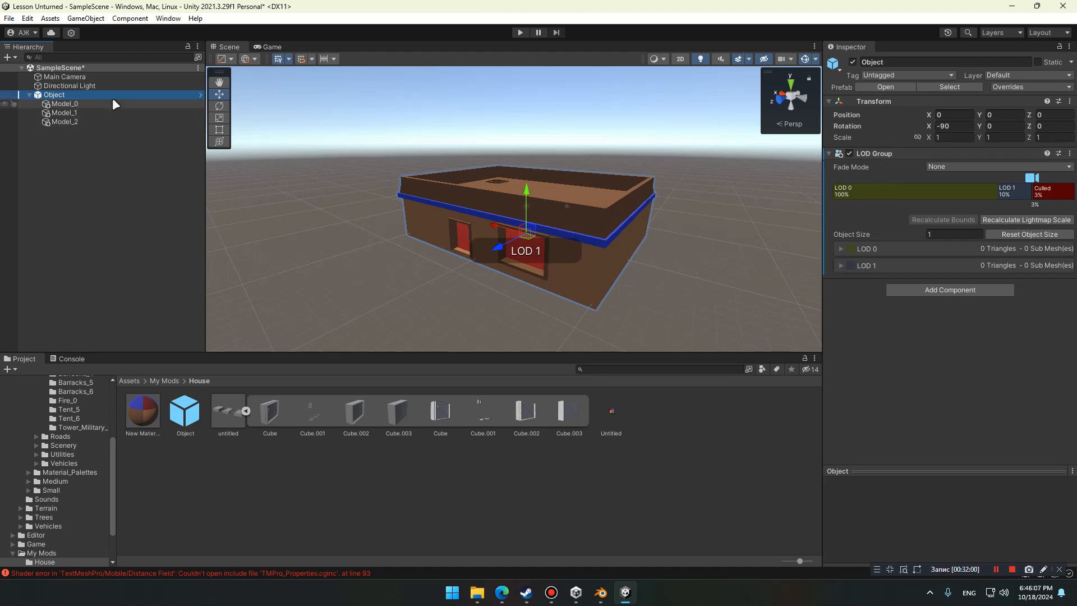
pyautogui.click(884, 193)
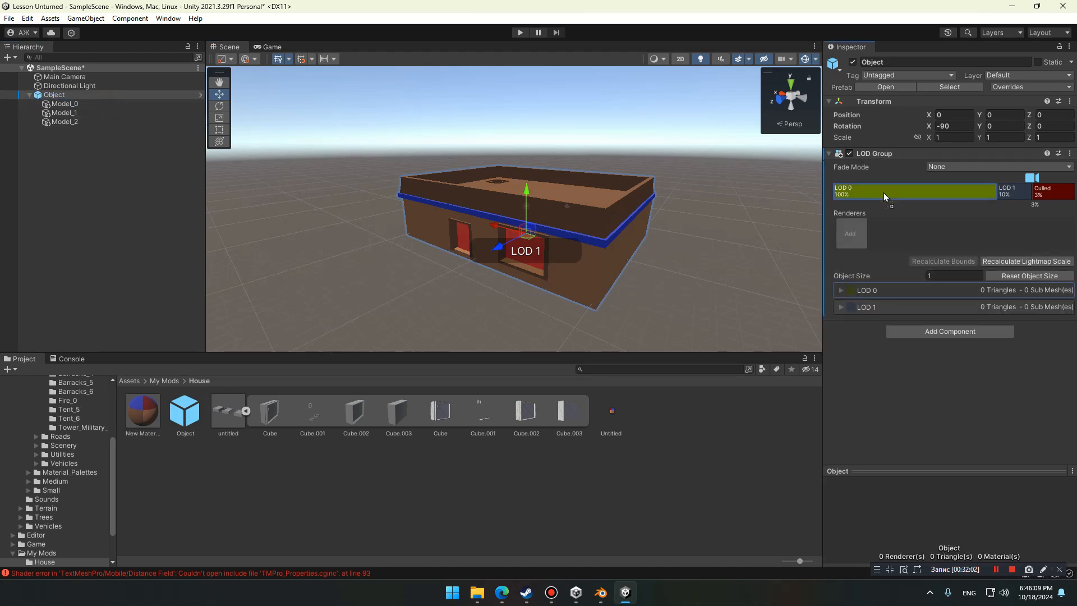
pyautogui.moveTo(883, 193); pyautogui.dragTo(883, 190)
pyautogui.moveTo(168, 110); pyautogui.dragTo(884, 185)
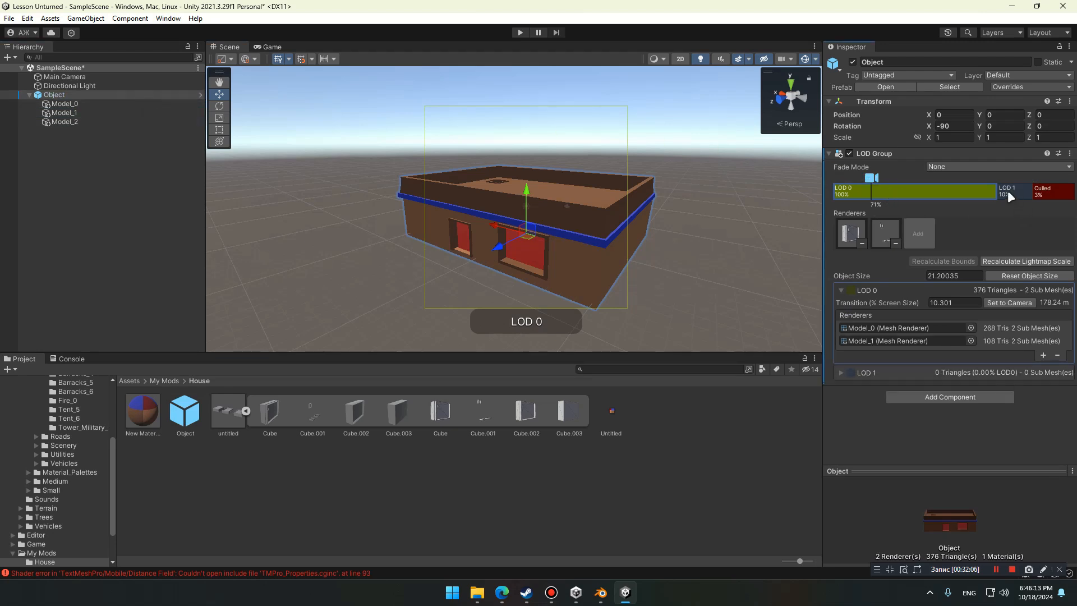
pyautogui.moveTo(119, 124); pyautogui.dragTo(1021, 199)
pyautogui.click(933, 190)
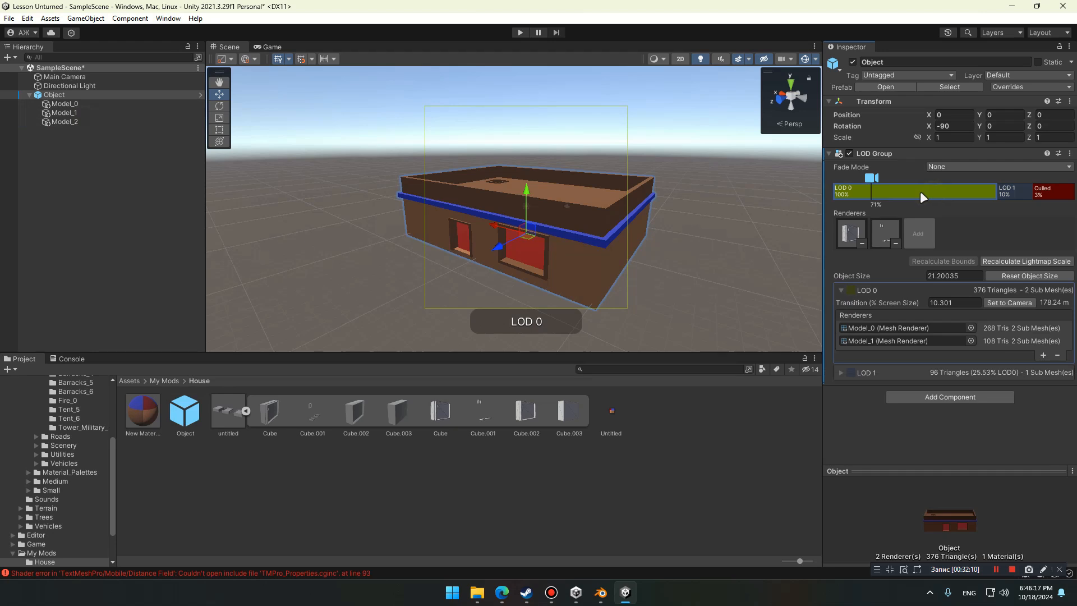
# Check how the building's LOD levels switch at near and far viewing distances
pyautogui.keyDown('alt'); pyautogui.moveTo(661, 209); pyautogui.dragTo(652, 212); pyautogui.keyUp('alt')
pyautogui.scroll(-8, 651, 211)
pyautogui.click(667, 202)
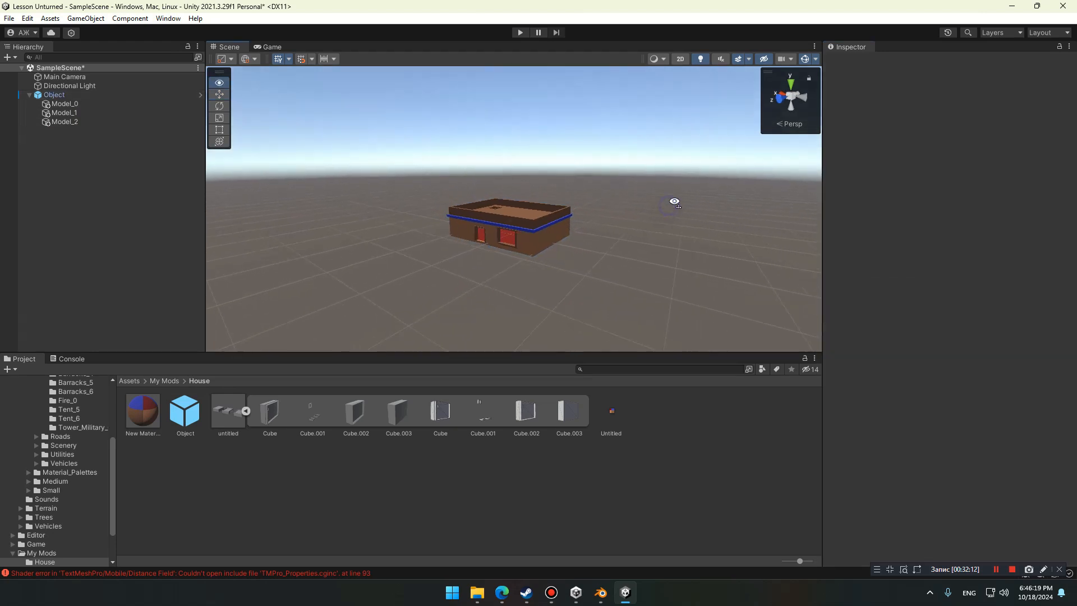
pyautogui.scroll(-6, 674, 201)
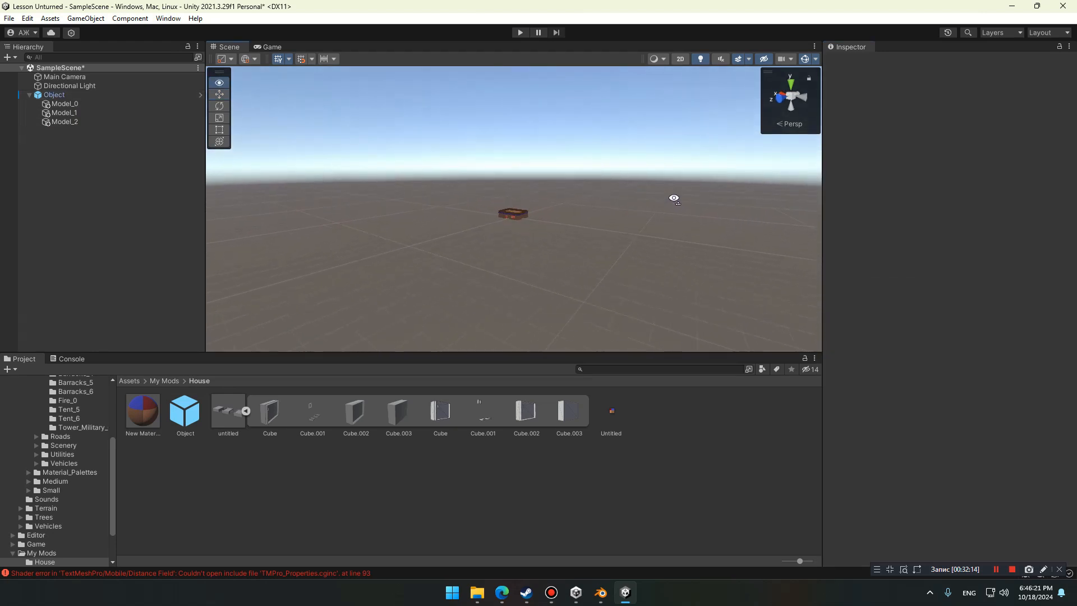
pyautogui.scroll(10, 673, 198)
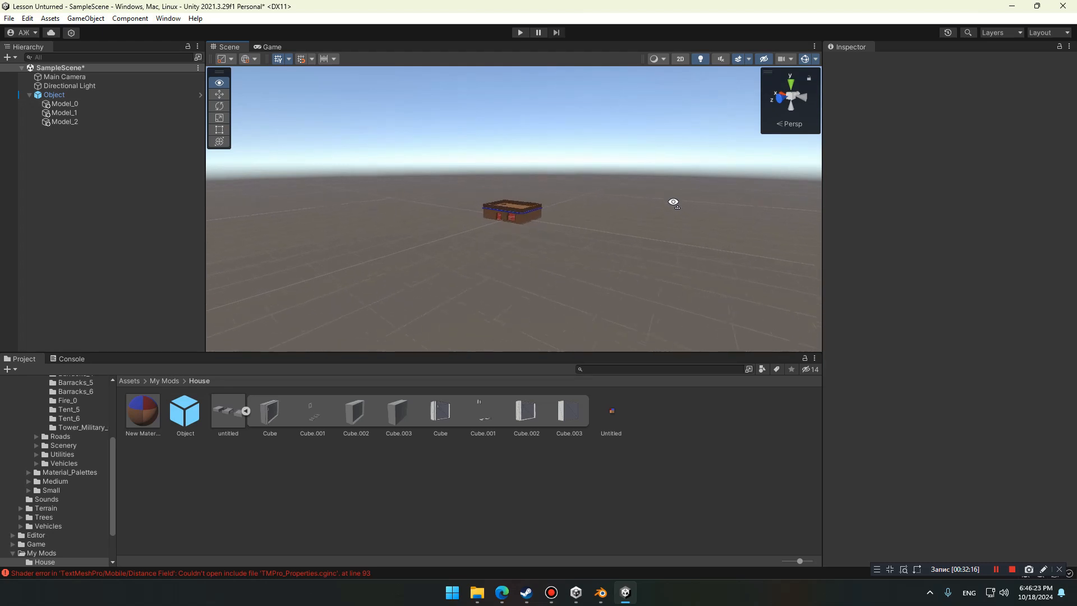
pyautogui.scroll(2, 673, 194)
# Create an empty child object named Clip under Object
pyautogui.click(63, 96)
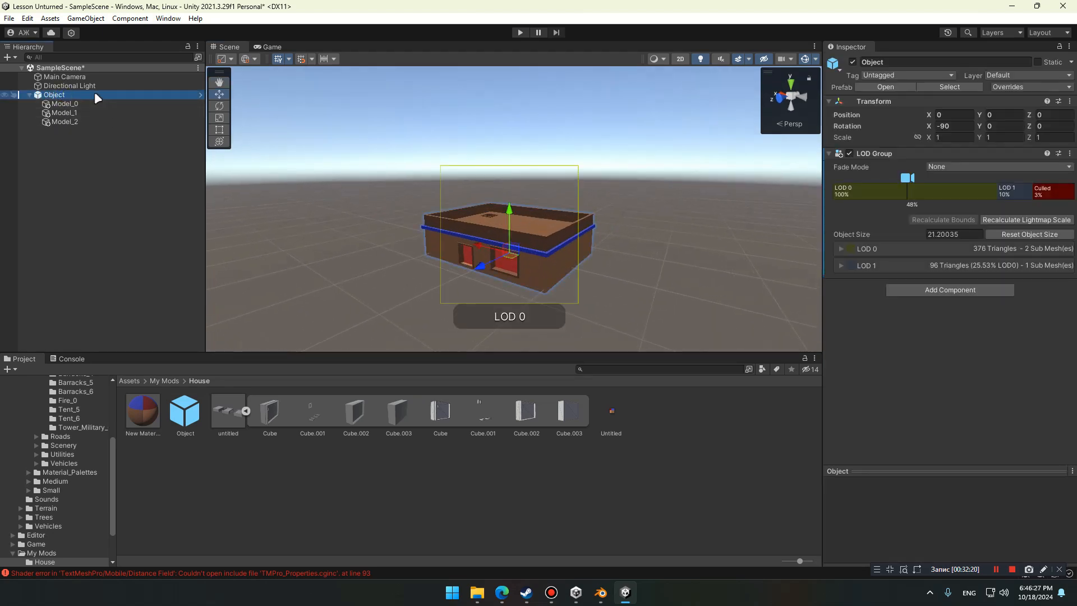
pyautogui.rightClick(82, 95)
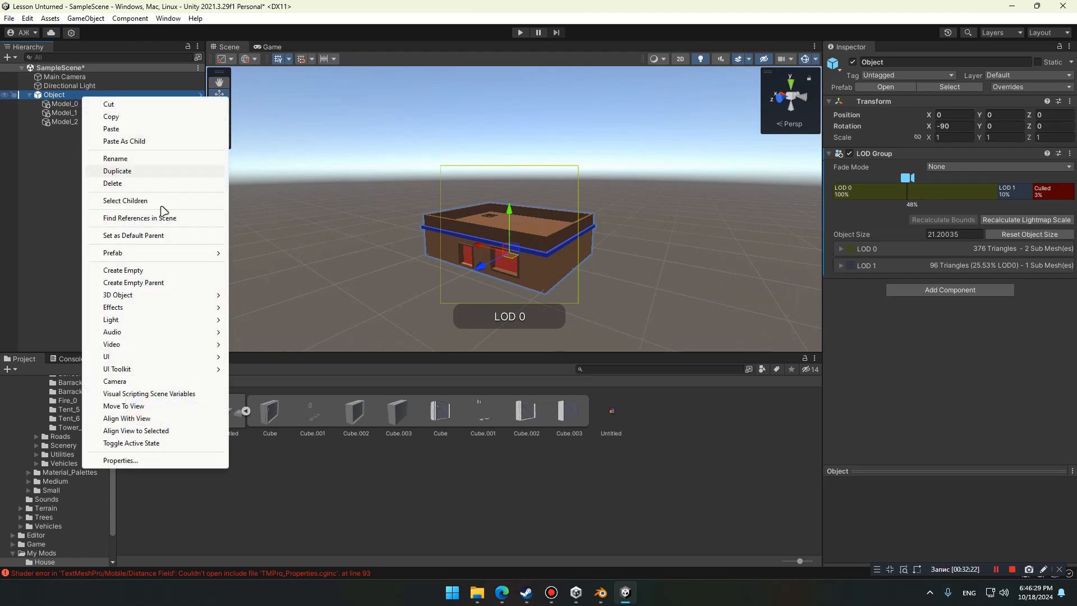
pyautogui.click(123, 271)
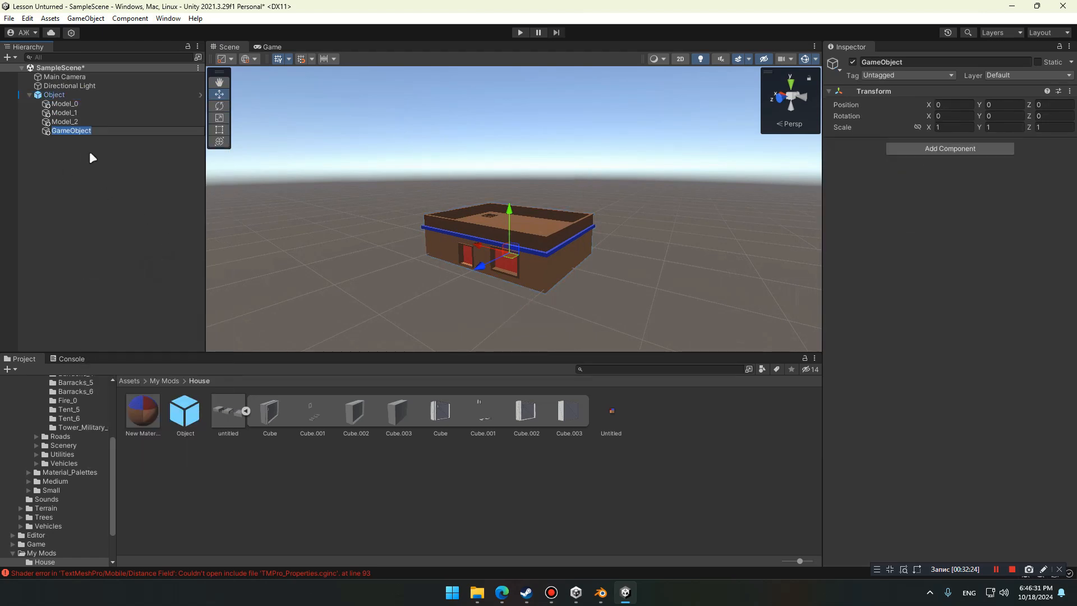
pyautogui.write('Clip')
pyautogui.press('Return')
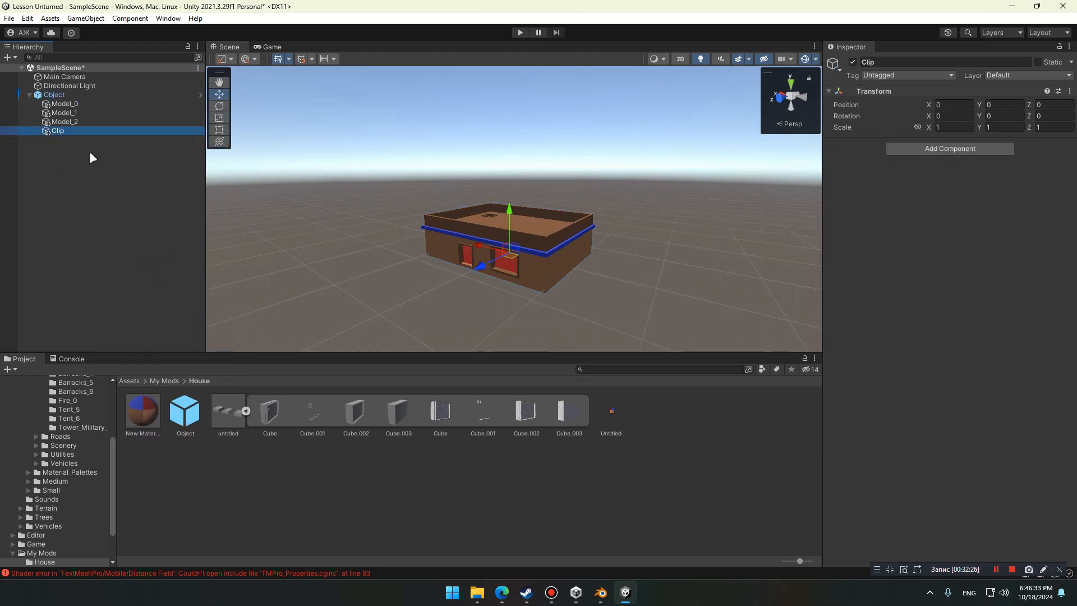
# Add a Mesh Collider to Clip and assign the Cube mesh to it
pyautogui.click(925, 148)
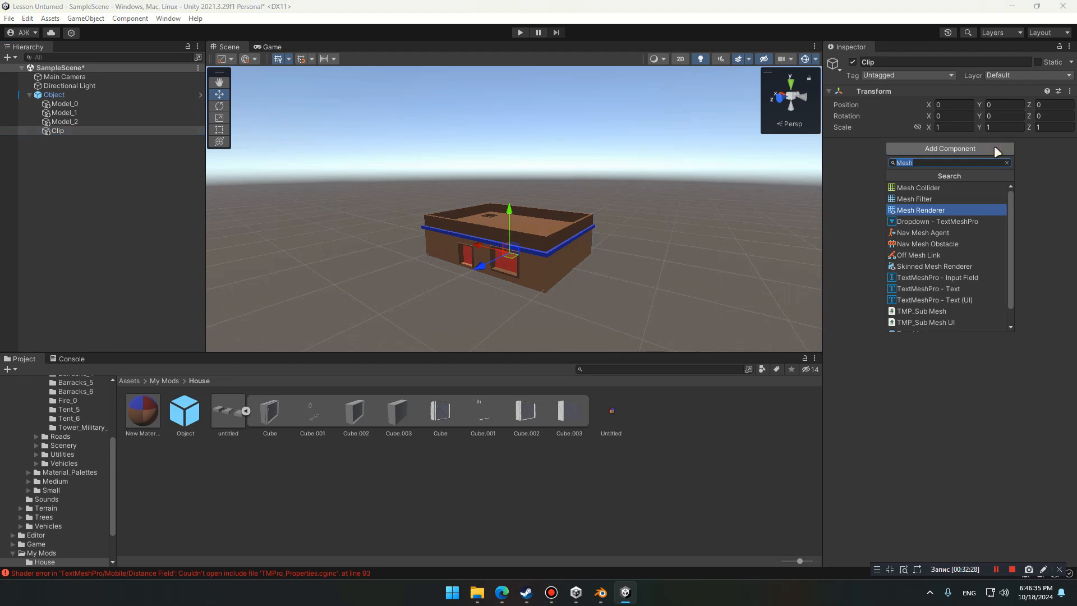
pyautogui.click(950, 188)
pyautogui.moveTo(439, 420); pyautogui.dragTo(1014, 199)
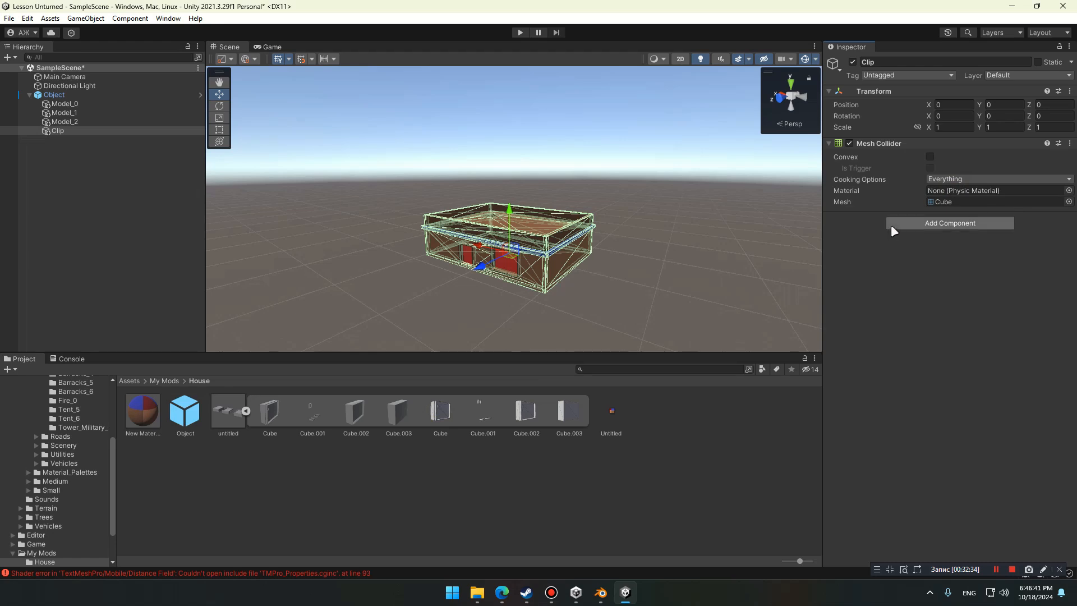
# Examine the collider's wireframe around the building's walls, blue trim and door and window openings
pyautogui.keyDown('alt'); pyautogui.moveTo(726, 224); pyautogui.dragTo(742, 242); pyautogui.keyUp('alt')
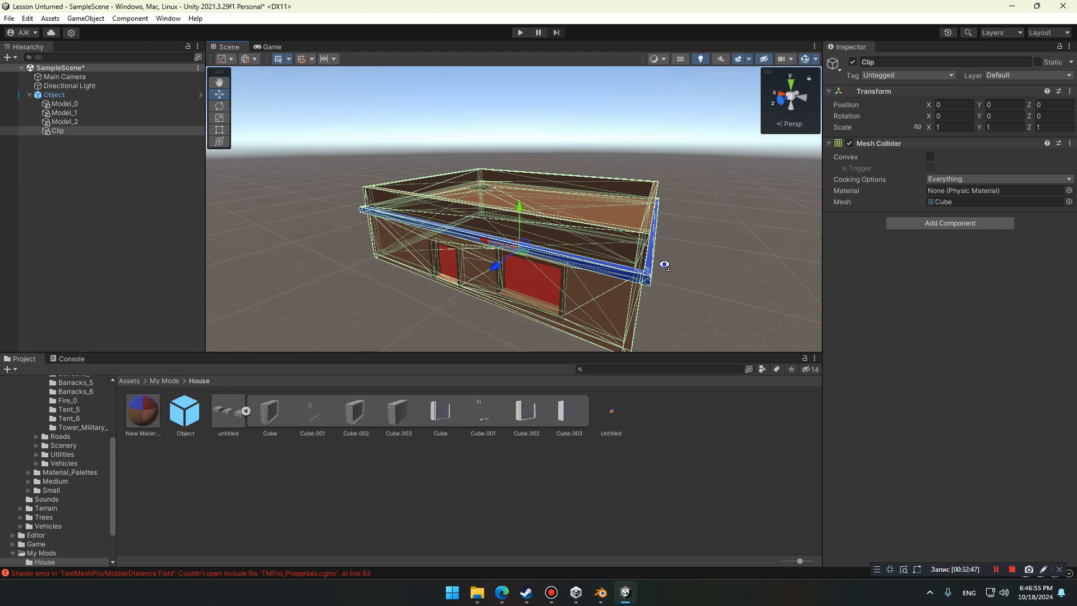
pyautogui.keyDown('alt'); pyautogui.moveTo(662, 261); pyautogui.dragTo(690, 247); pyautogui.keyUp('alt')
pyautogui.scroll(5, 646, 245)
pyautogui.scroll(-5, 667, 243)
pyautogui.scroll(4, 667, 242)
pyautogui.scroll(-3, 666, 245)
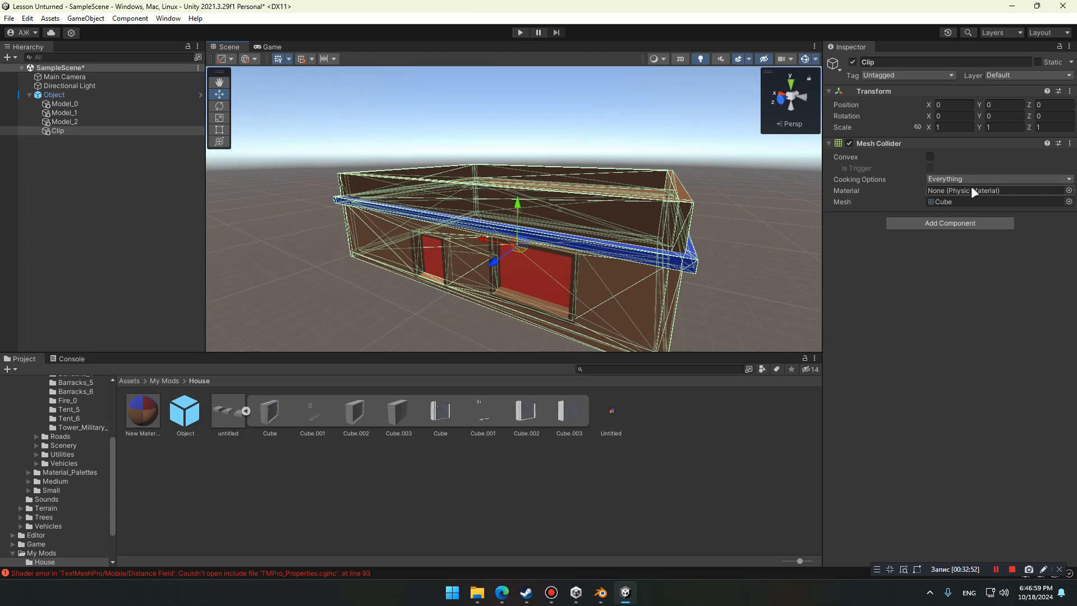
pyautogui.scroll(3, 594, 251)
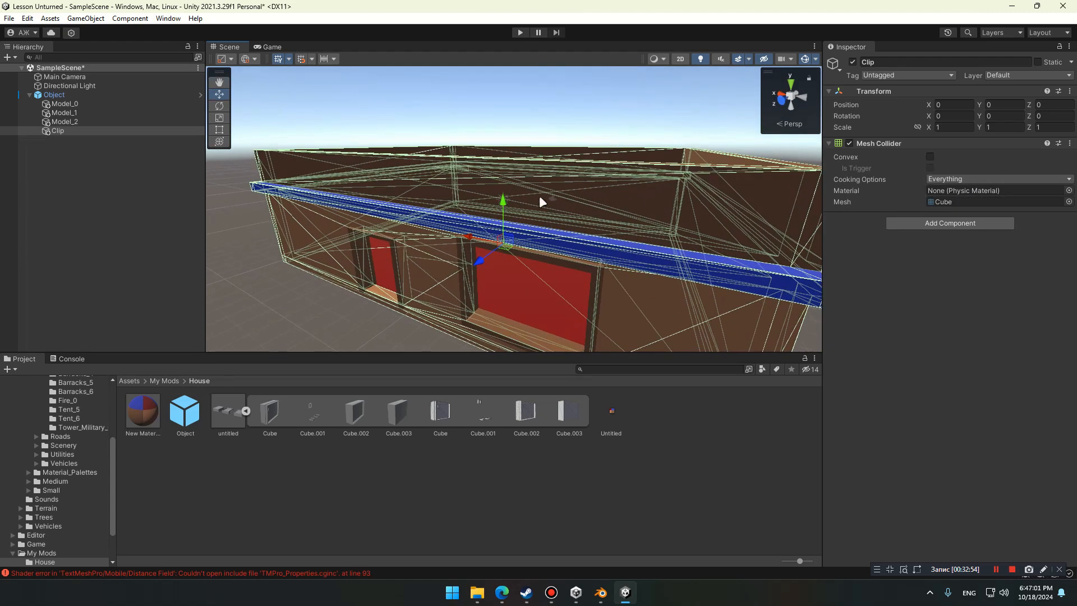
pyautogui.keyDown('alt'); pyautogui.moveTo(541, 197); pyautogui.dragTo(694, 212); pyautogui.keyUp('alt')
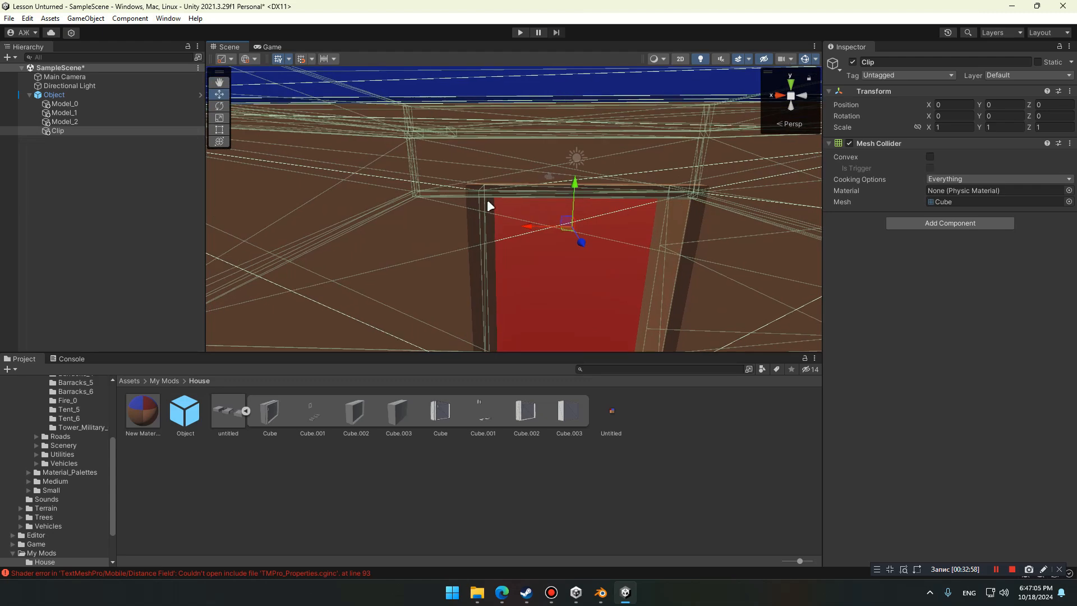
pyautogui.keyDown('alt'); pyautogui.moveTo(486, 200); pyautogui.dragTo(448, 219); pyautogui.keyUp('alt')
pyautogui.scroll(-5, 443, 223)
pyautogui.scroll(5, 433, 214)
pyautogui.scroll(-5, 433, 214)
pyautogui.scroll(5, 410, 255)
pyautogui.scroll(-5, 447, 246)
pyautogui.scroll(2, 423, 217)
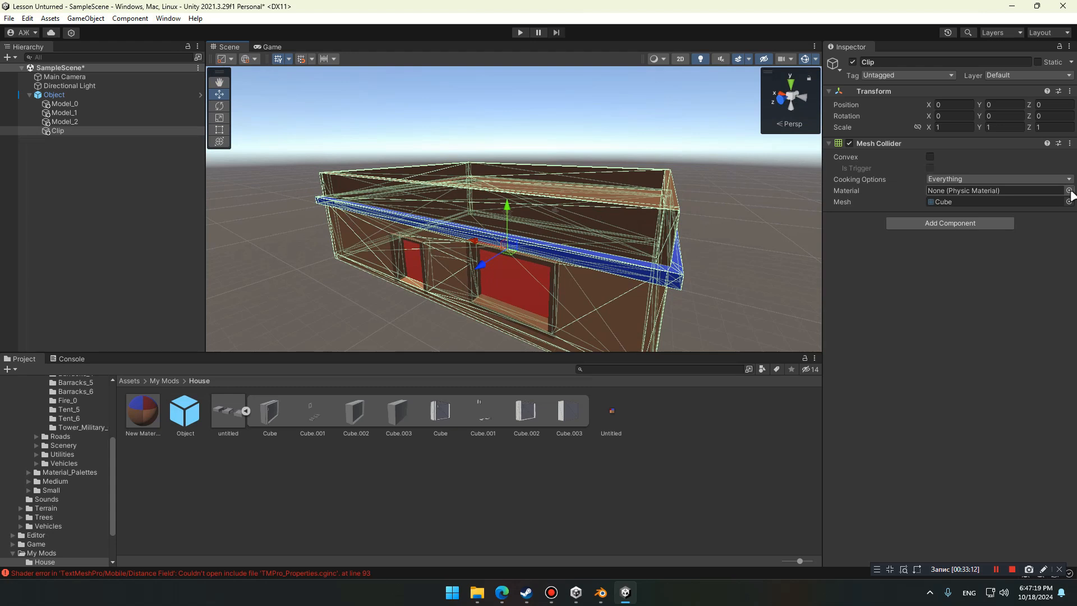
# Set the physic material of Clip's Mesh Collider to Concrete_Static
pyautogui.click(1069, 191)
pyautogui.moveTo(1021, 188); pyautogui.dragTo(745, 215)
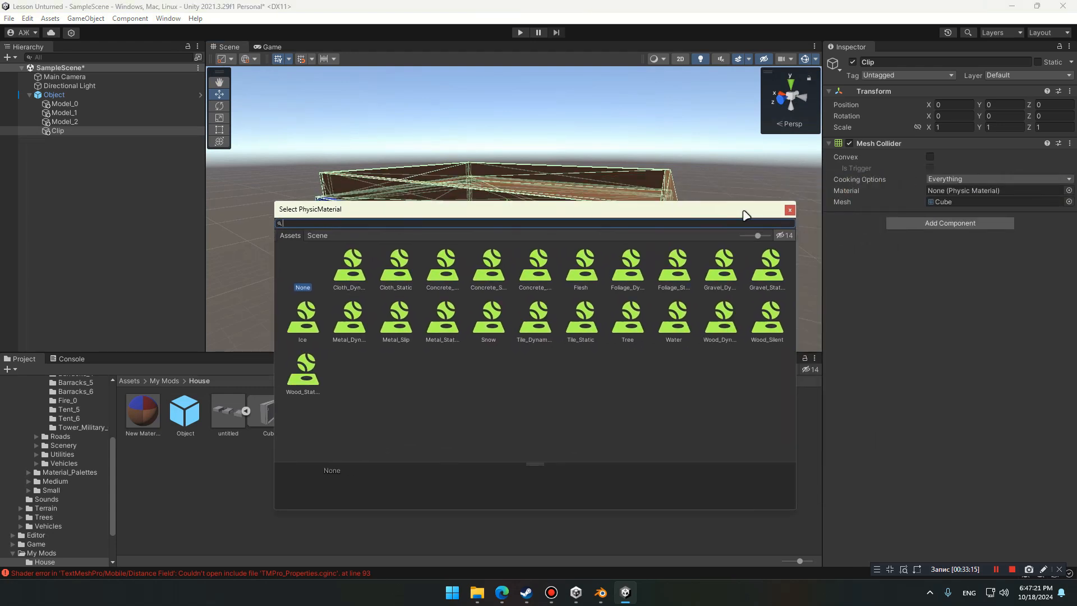
pyautogui.click(449, 267)
pyautogui.click(478, 265)
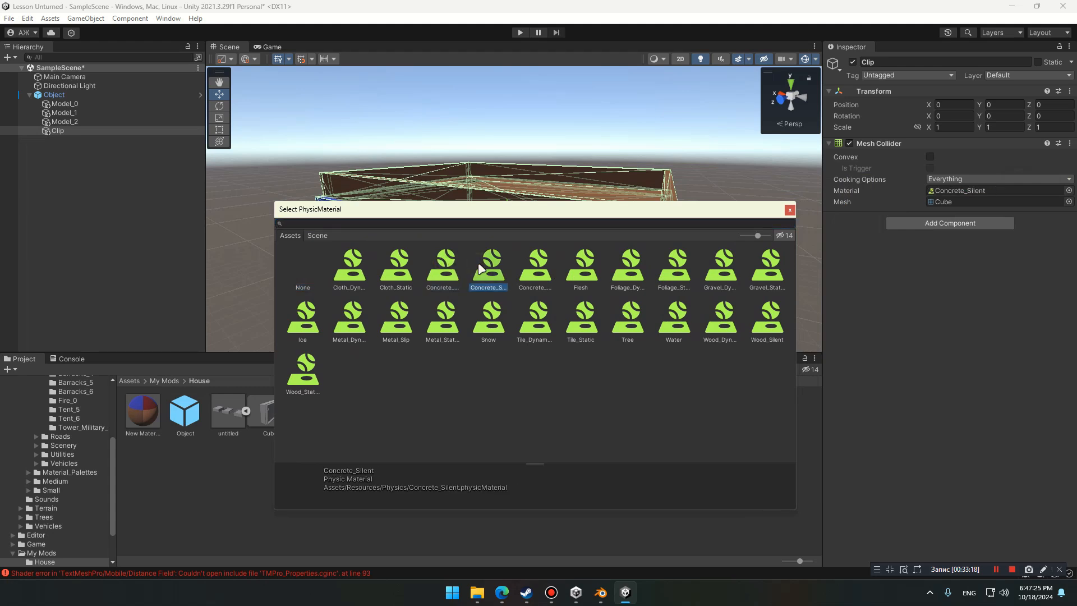
pyautogui.click(522, 271)
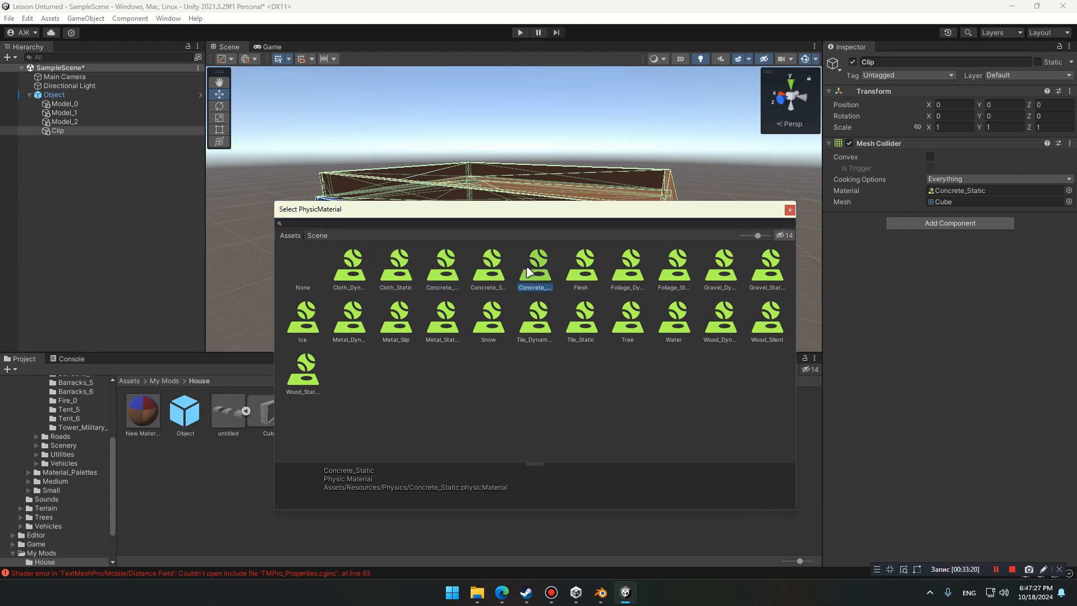
# Set both the tag and the layer of Object, its three models and Clip to Large, including all child objects
pyautogui.doubleClick(529, 272)
pyautogui.click(105, 96)
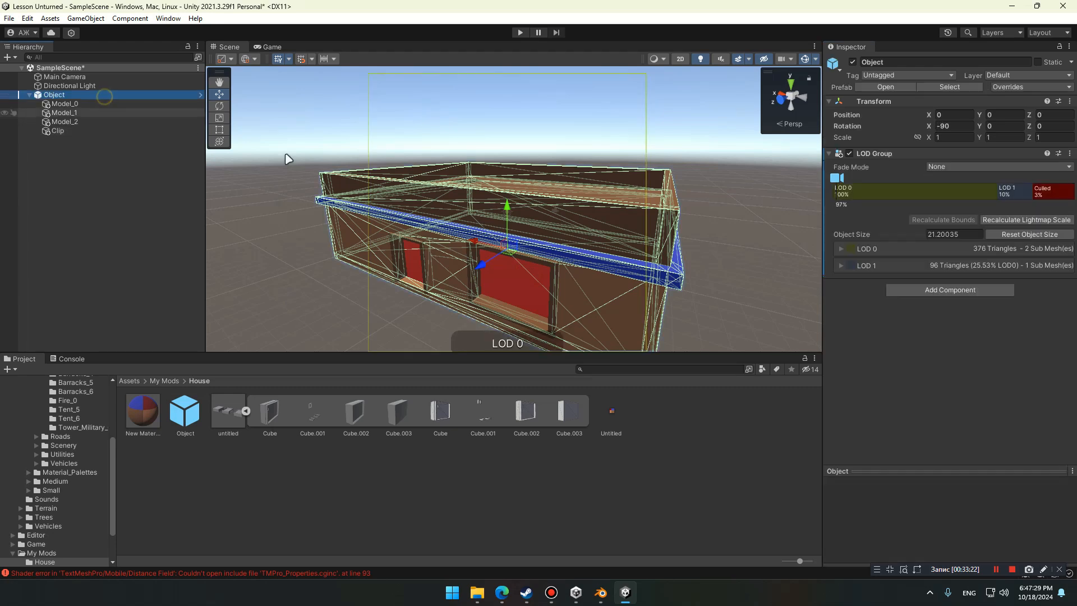
pyautogui.keyDown('alt'); pyautogui.moveTo(287, 158); pyautogui.dragTo(458, 207, button='right'); pyautogui.keyUp('alt')
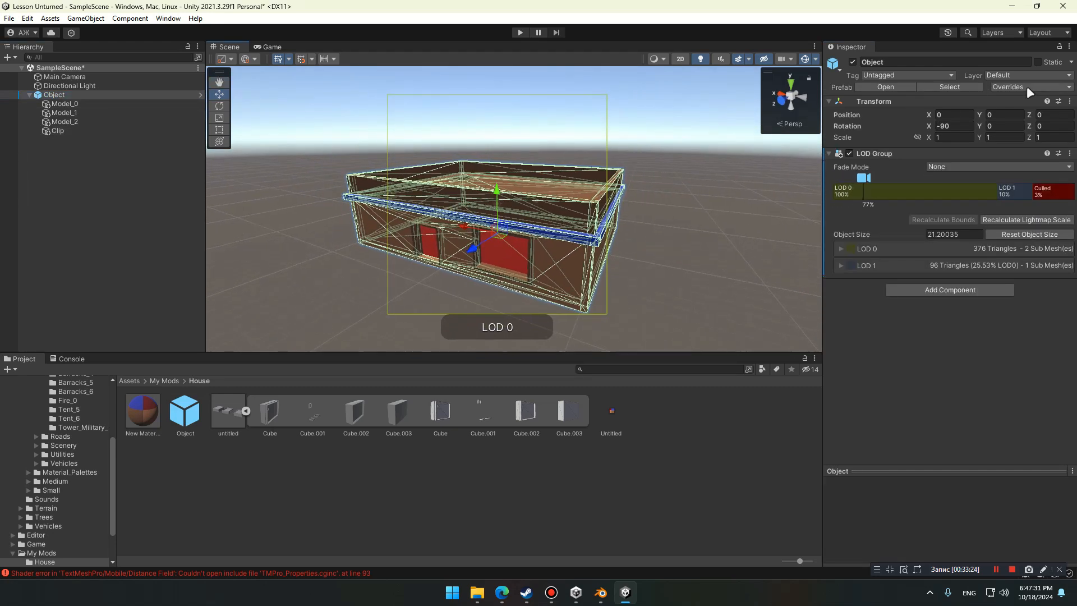
pyautogui.keyDown('shift'); pyautogui.click(151, 129); pyautogui.keyUp('shift')
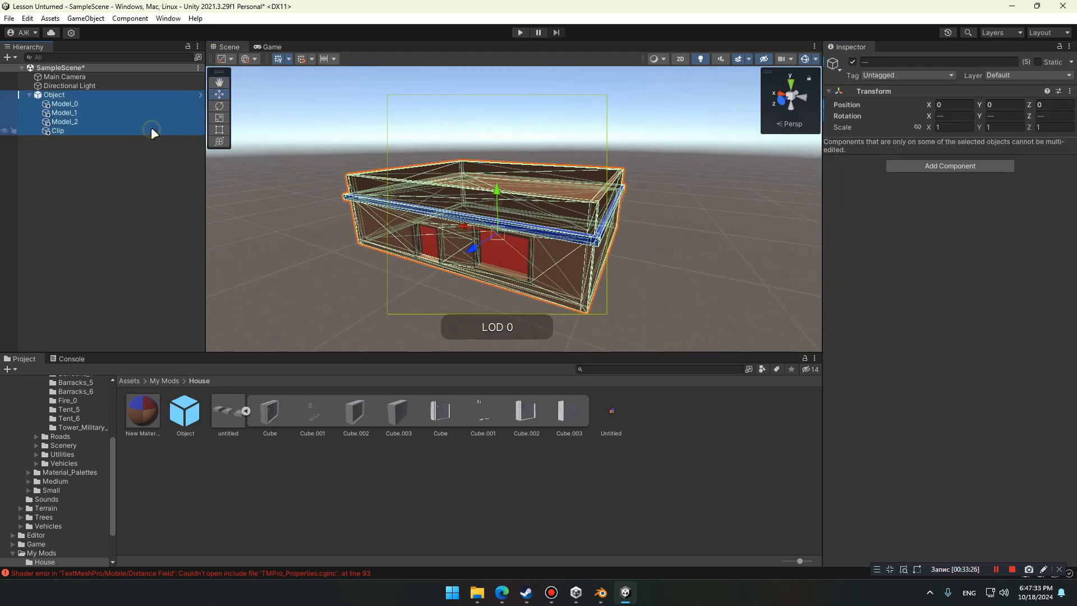
pyautogui.click(921, 76)
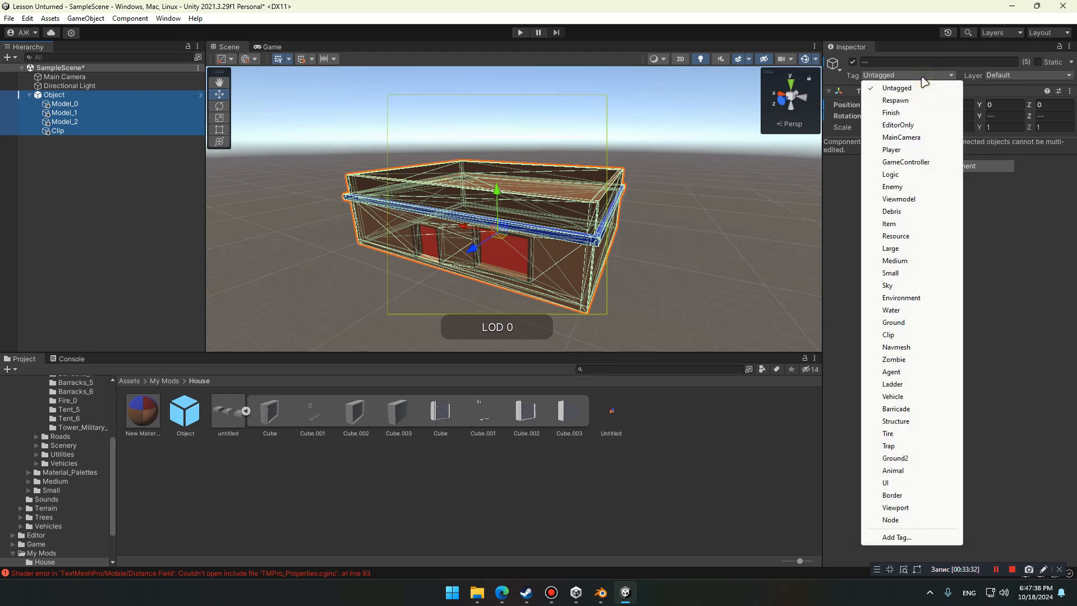
pyautogui.click(912, 248)
pyautogui.click(1027, 75)
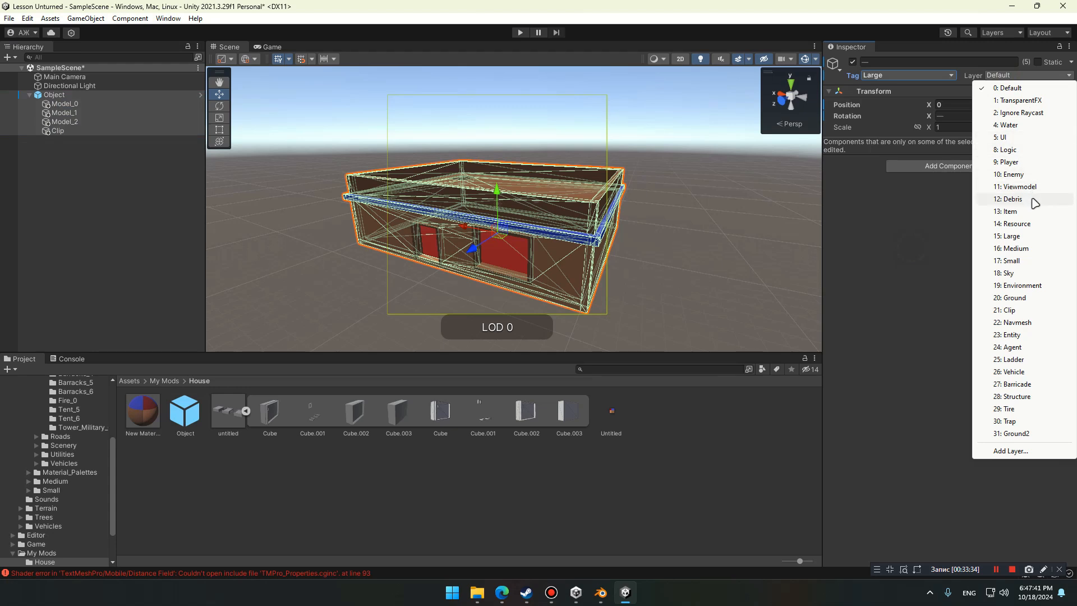
pyautogui.click(1032, 236)
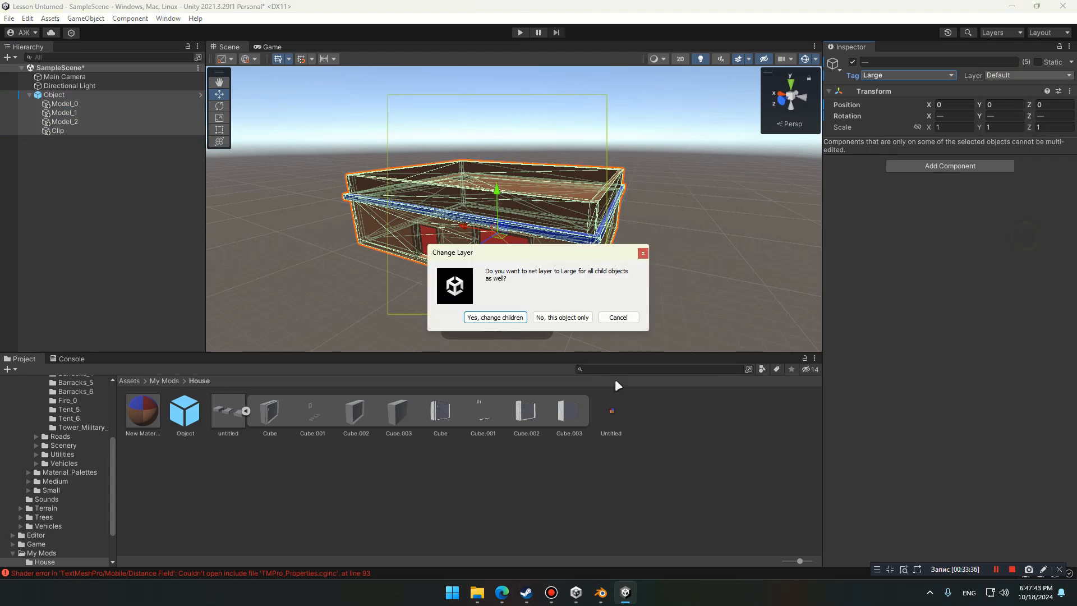
pyautogui.click(496, 318)
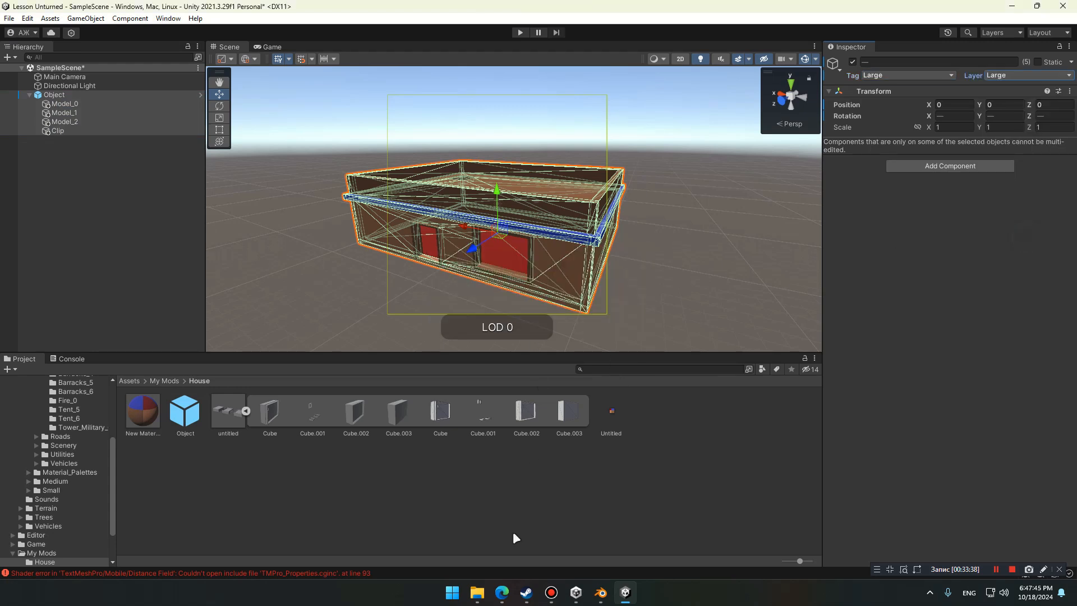
# Switch to the browser and examine the user layer descriptions in the Unturned layers documentation linked from the forum guide
pyautogui.click(508, 600)
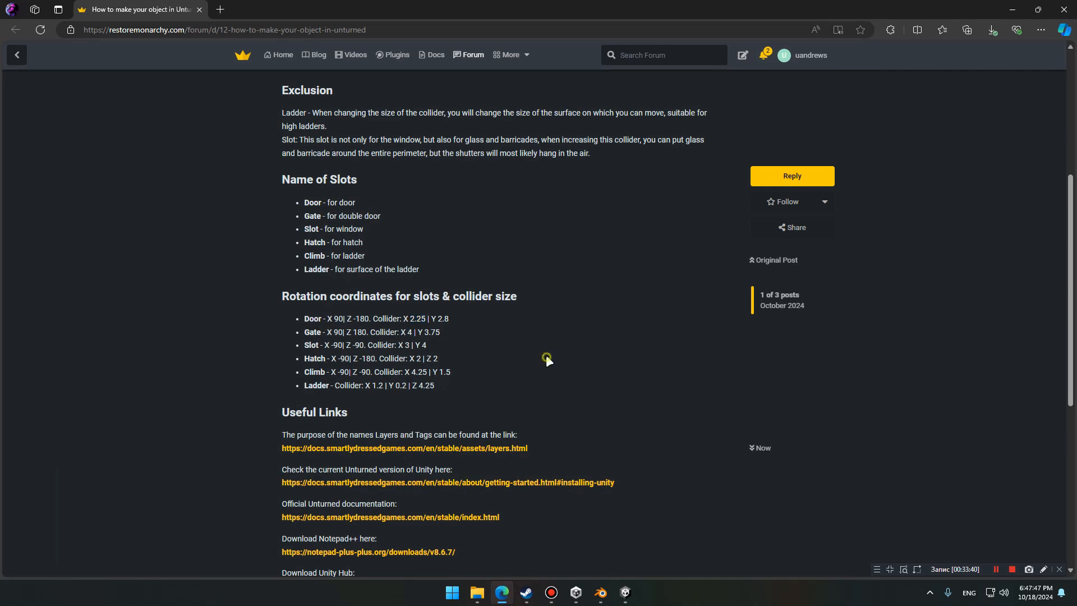
pyautogui.scroll(-2, 573, 344)
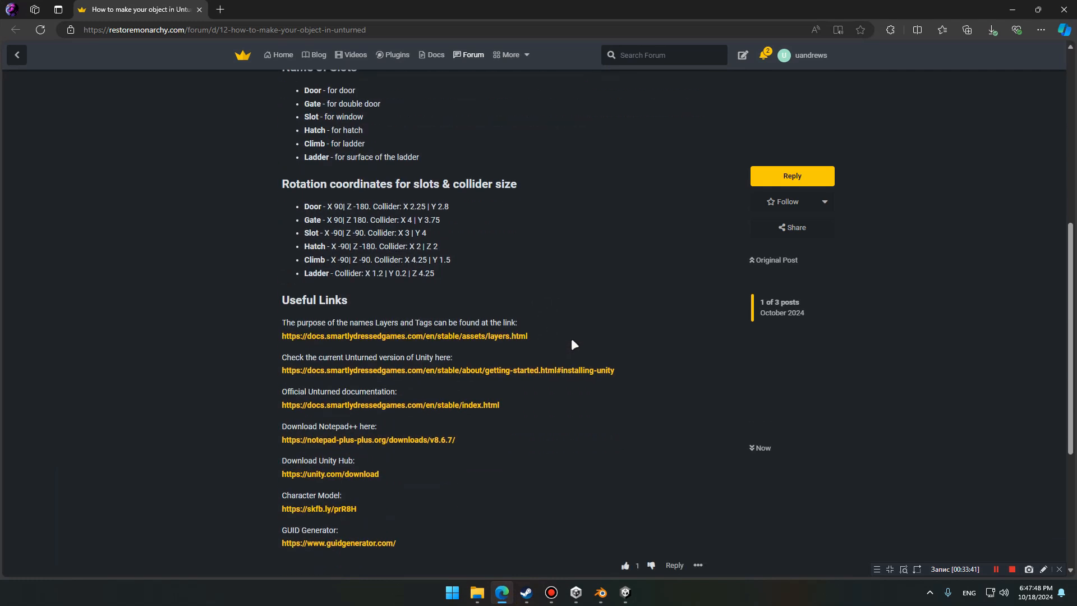
pyautogui.click(492, 337)
pyautogui.scroll(-2, 471, 269)
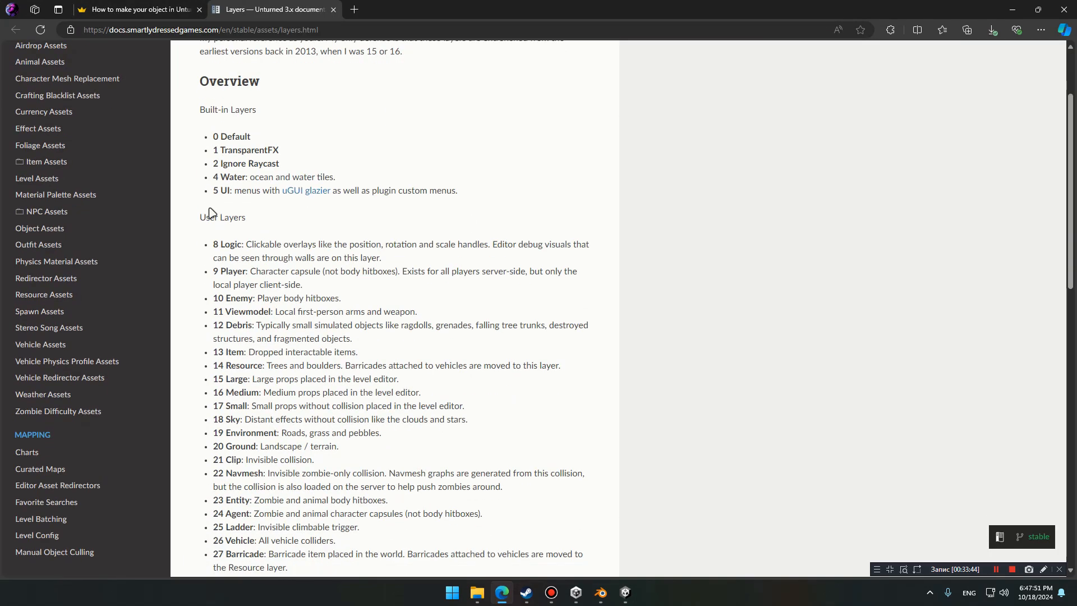
pyautogui.moveTo(202, 241); pyautogui.dragTo(441, 355)
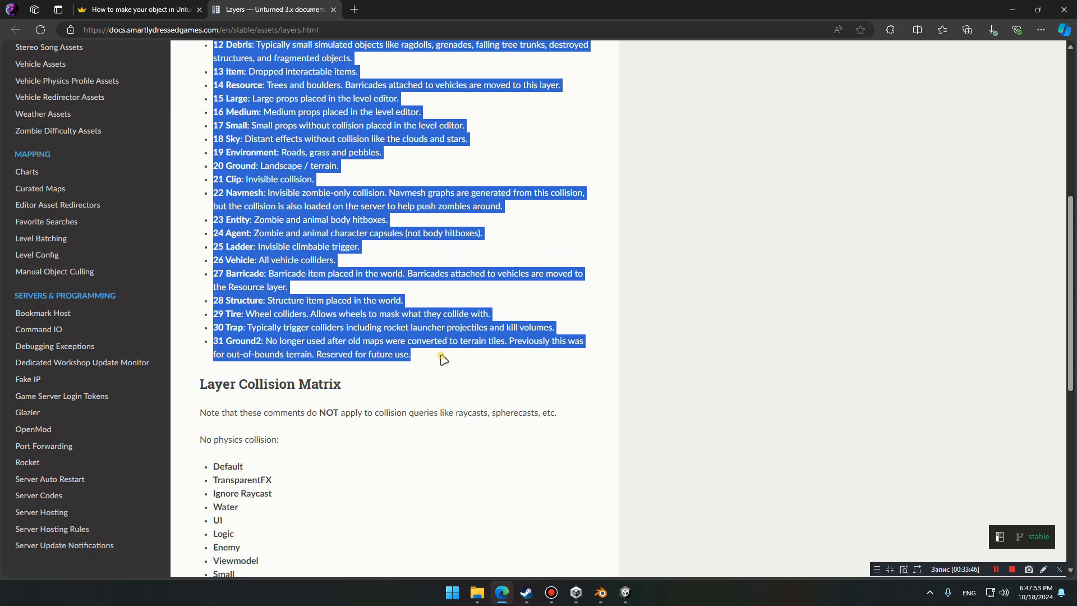
pyautogui.click(441, 356)
pyautogui.click(333, 10)
pyautogui.click(1017, 10)
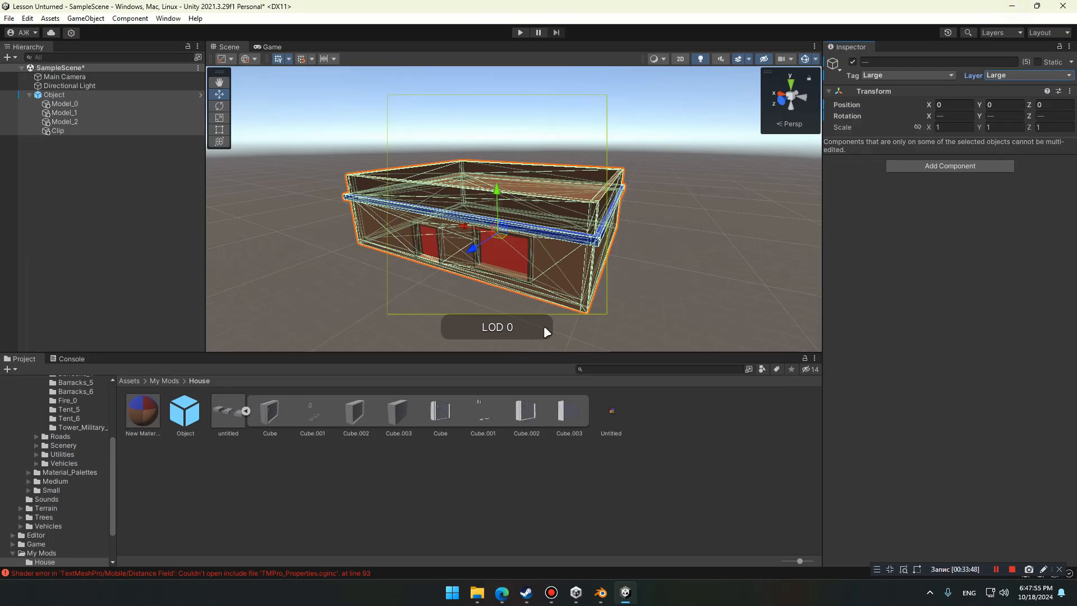
# Apply all of Object's overrides to its prefab
pyautogui.click(246, 411)
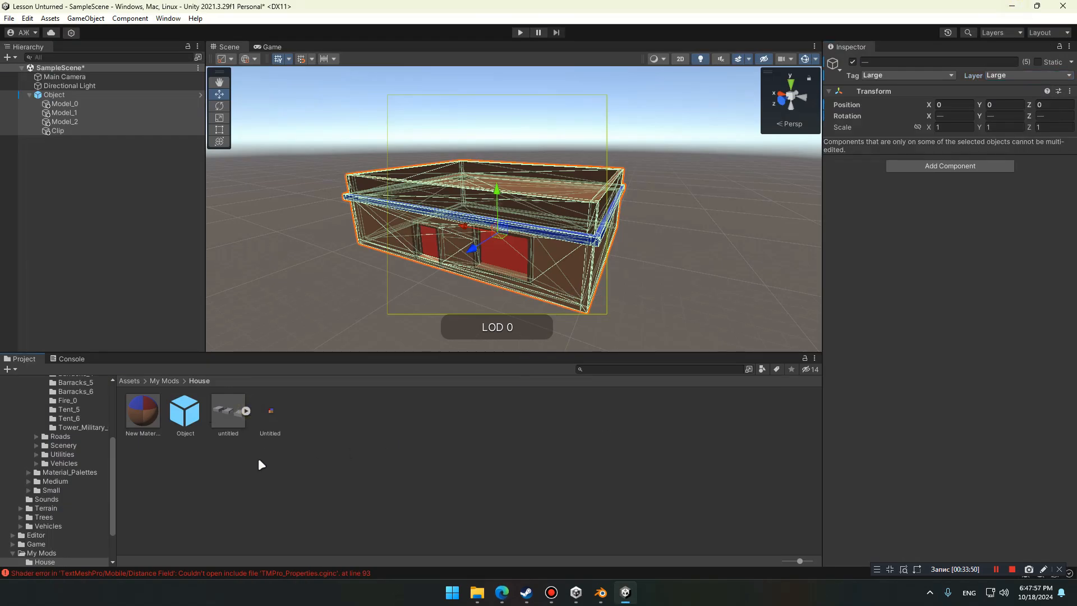
pyautogui.click(92, 170)
pyautogui.click(114, 96)
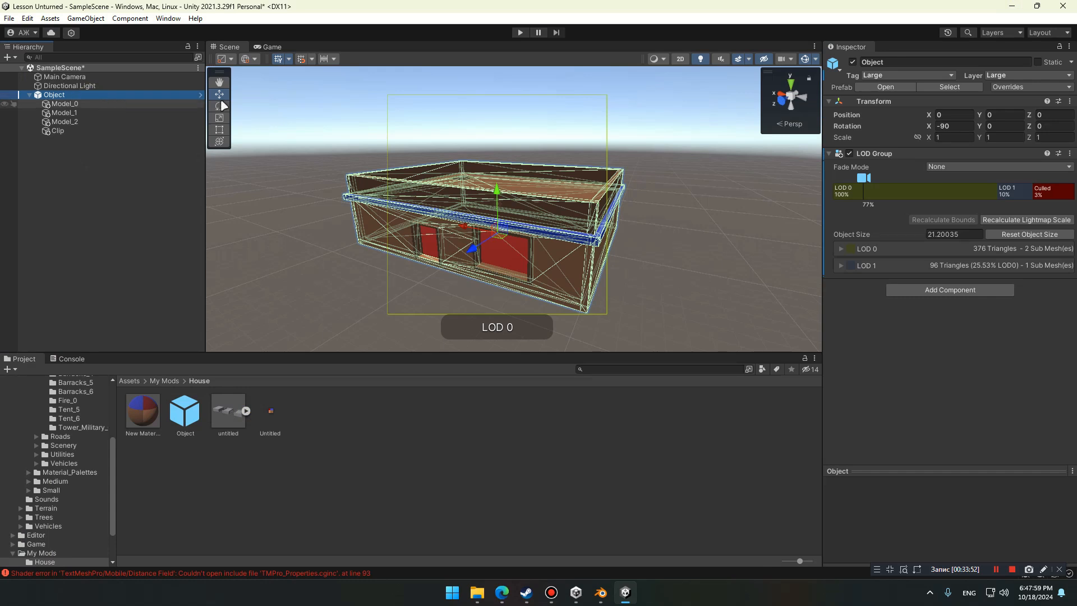
pyautogui.click(1054, 88)
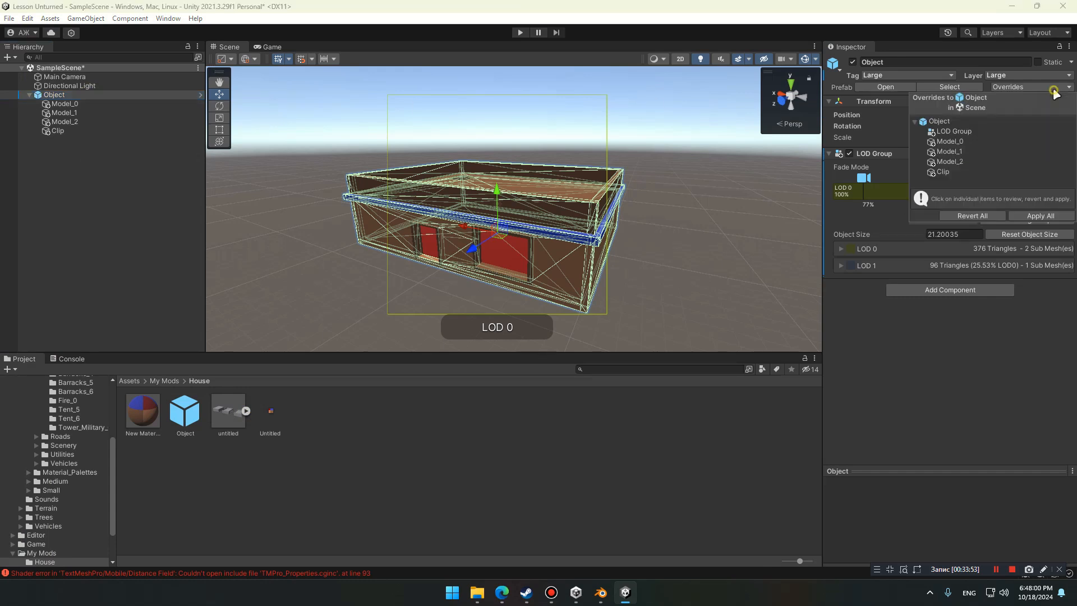
pyautogui.click(1051, 217)
pyautogui.click(304, 441)
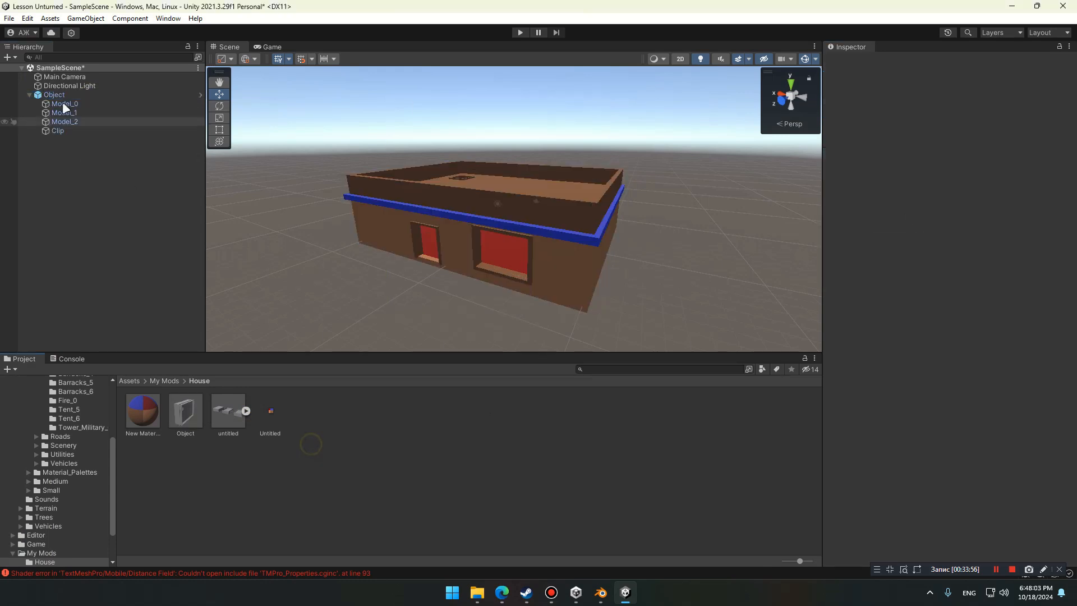
# Duplicate Object in the scene and unpack the copy from its prefab
pyautogui.click(58, 94)
pyautogui.click(29, 94)
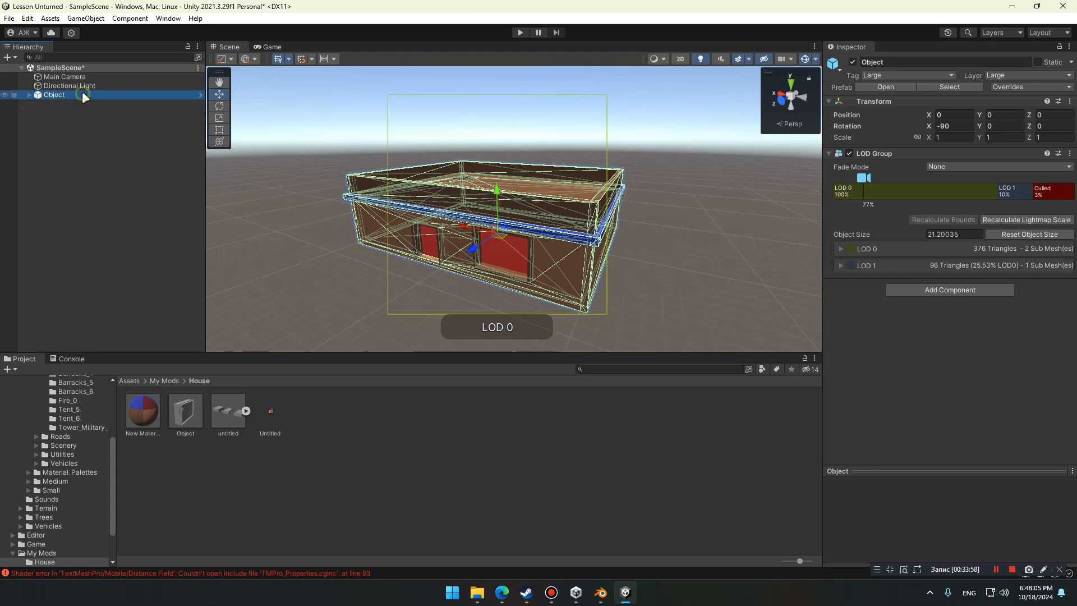
pyautogui.hotkey('ctrl', 'd')
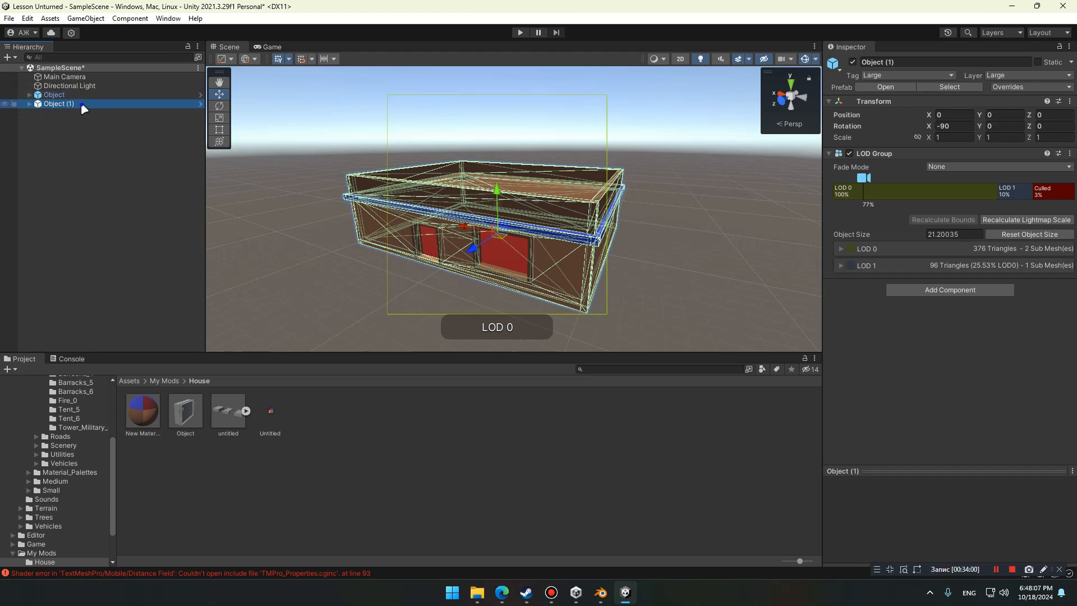
pyautogui.rightClick(82, 104)
pyautogui.moveTo(216, 261)
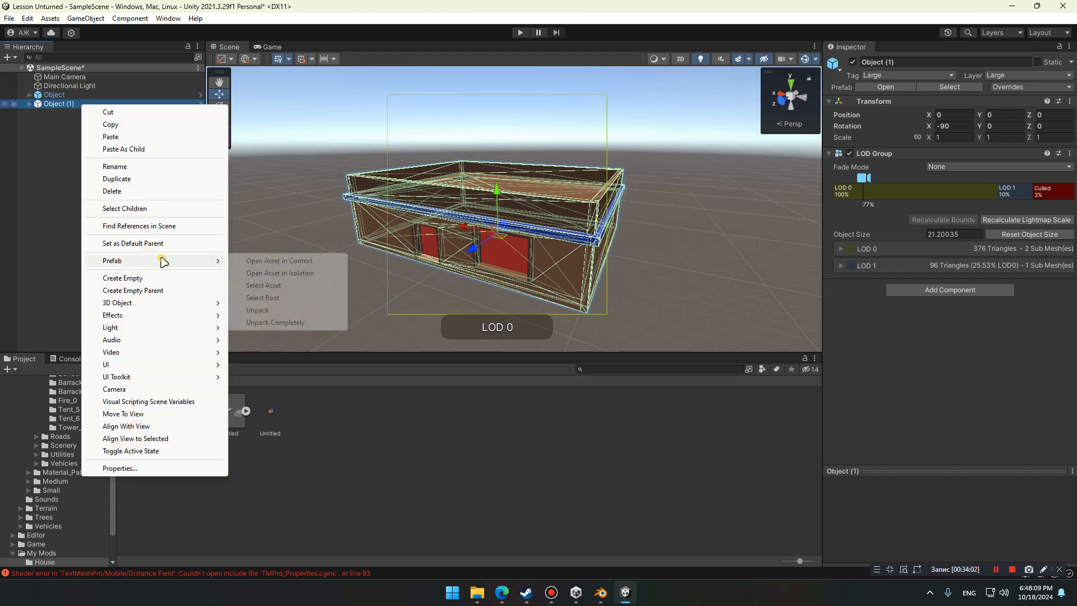
pyautogui.click(256, 309)
# Rename the unpacked copy to Nav and remove its LOD Group component
pyautogui.click(74, 103)
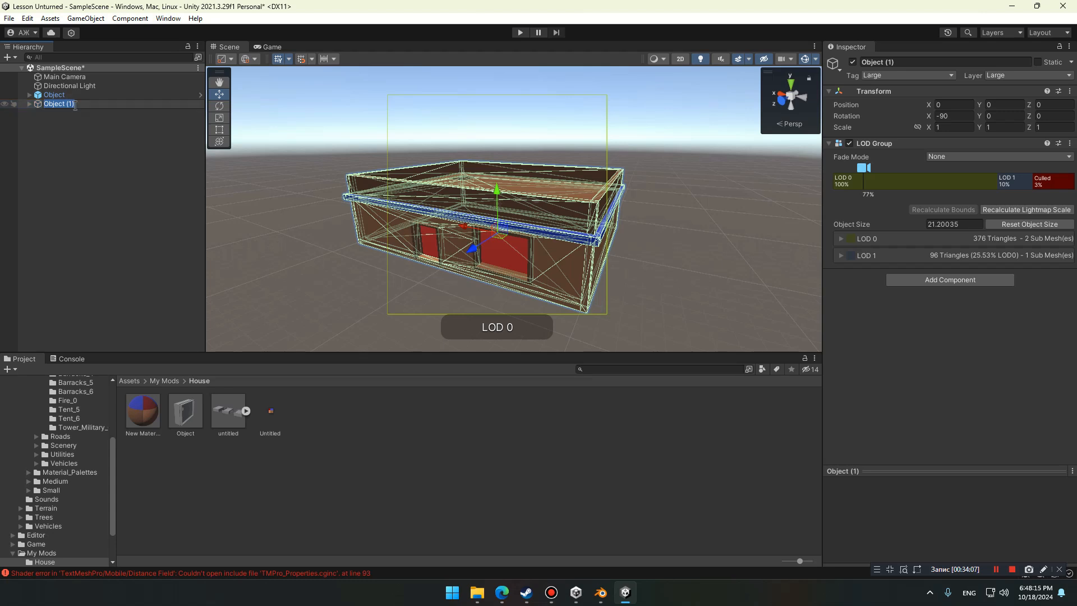
pyautogui.click(85, 146)
pyautogui.click(187, 408)
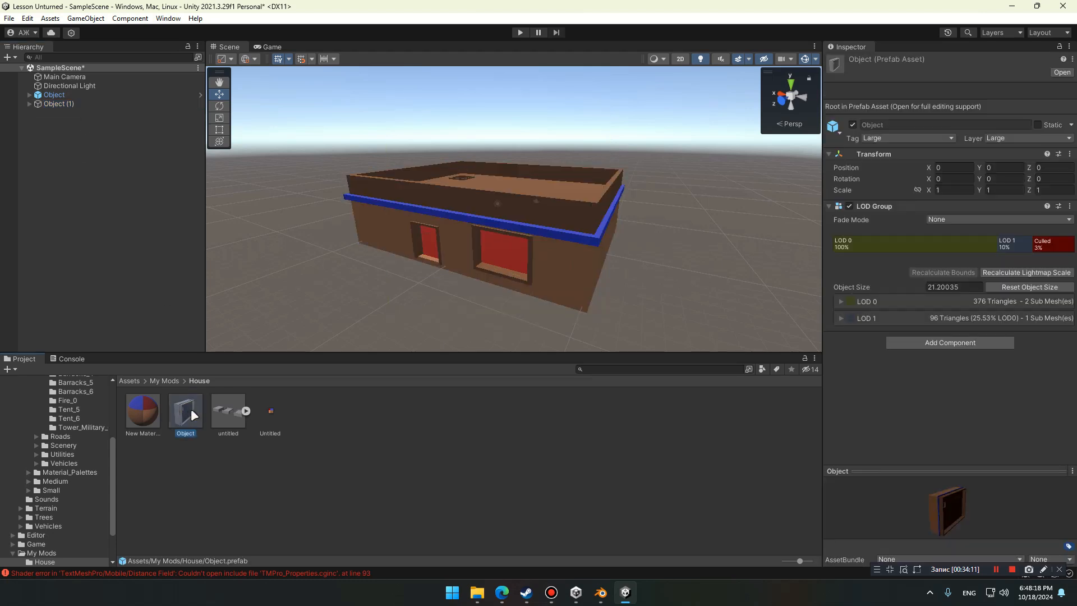
pyautogui.click(84, 104)
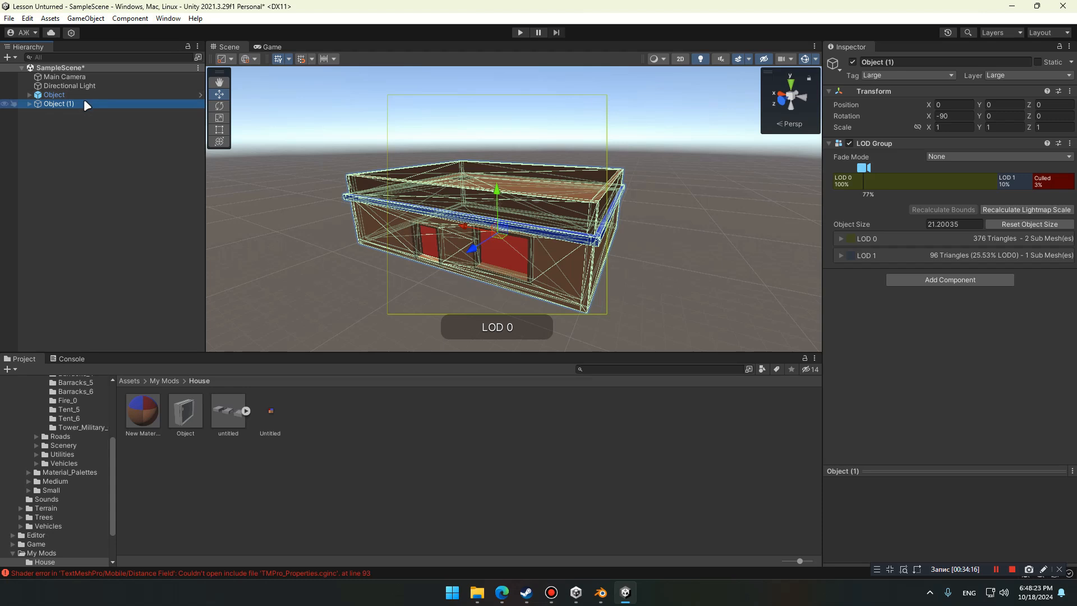
pyautogui.click(86, 104)
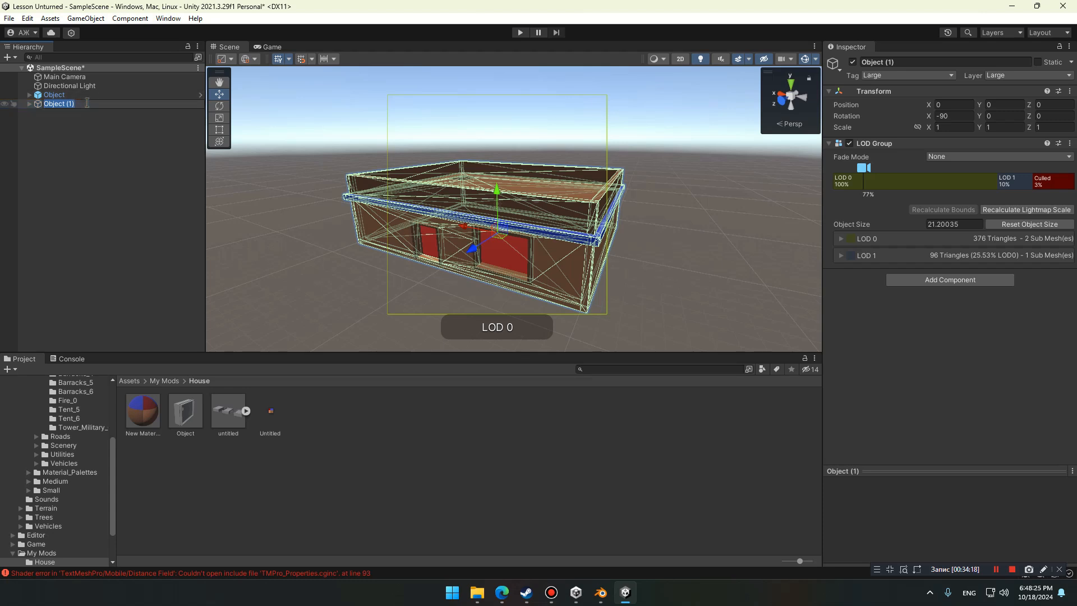
pyautogui.write('Nav')
pyautogui.press('Return')
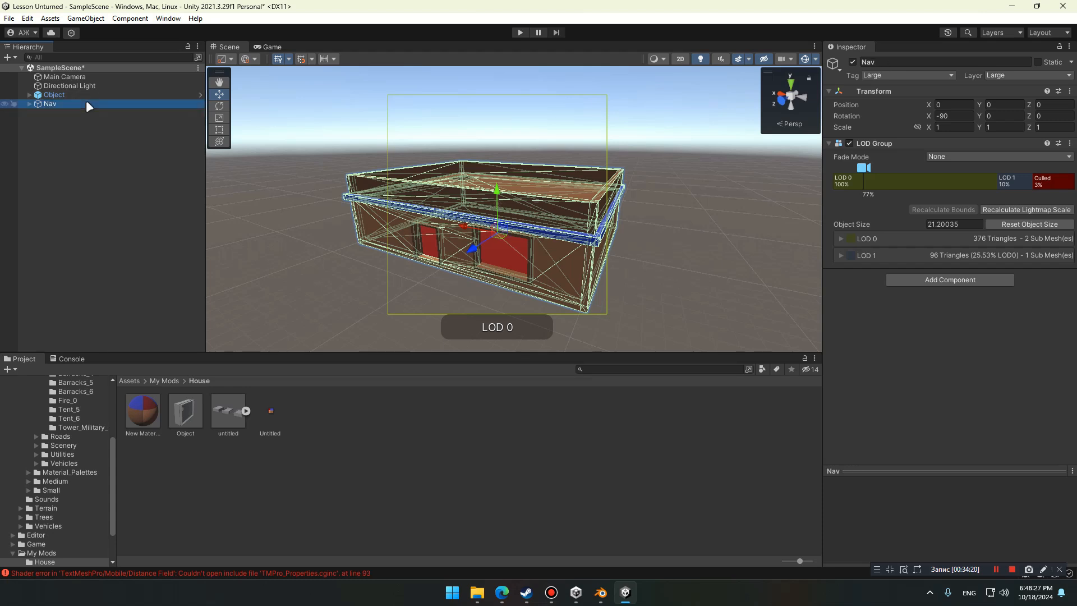
pyautogui.rightClick(885, 144)
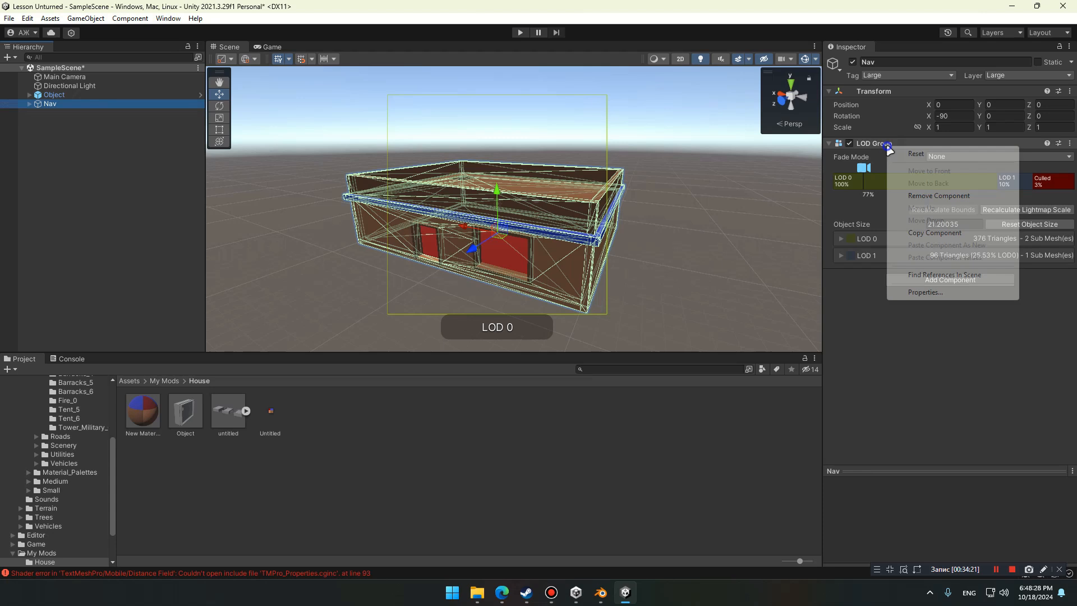
pyautogui.click(931, 192)
# Select the child objects Model_0, Model_1 and Model_2 under Nav
pyautogui.click(29, 103)
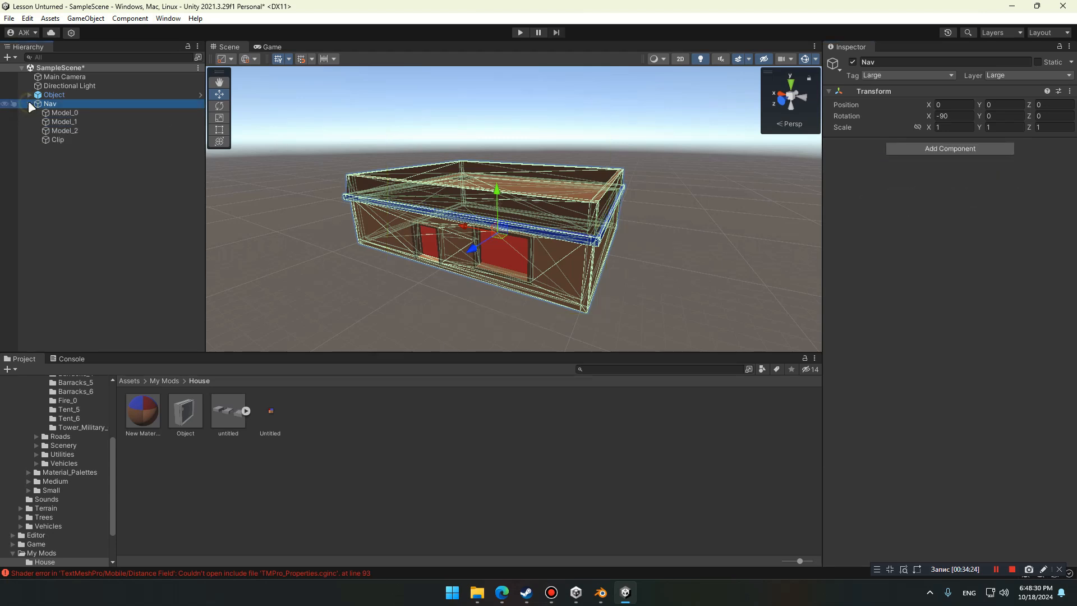
pyautogui.click(103, 112)
pyautogui.keyDown('shift'); pyautogui.click(99, 129); pyautogui.keyUp('shift')
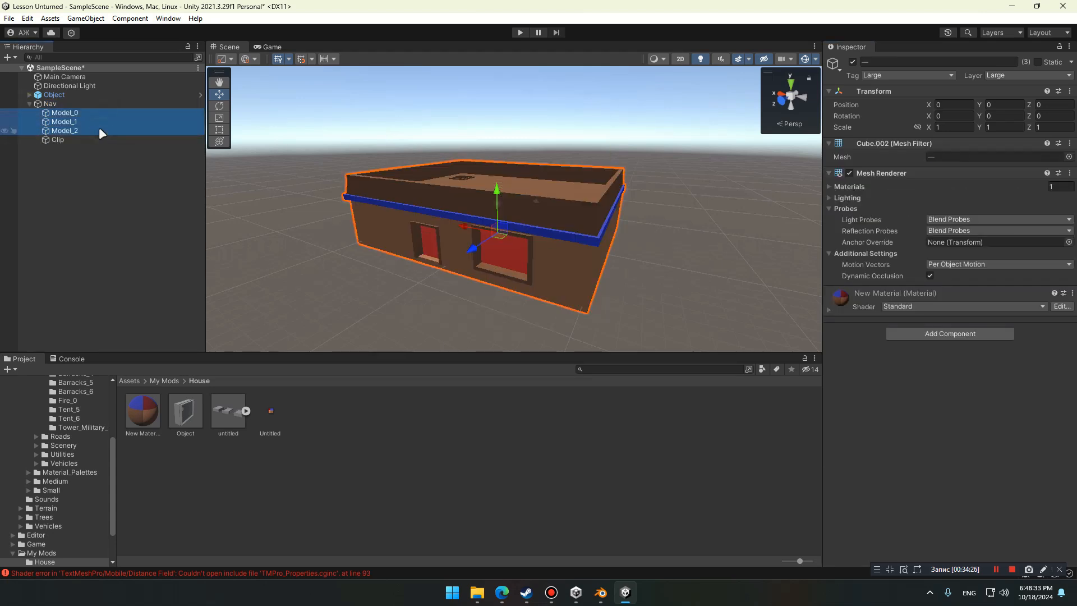
# Delete the Model_0, Model_1 and Model_2 children of the Nav object
pyautogui.press('Delete')
pyautogui.click(86, 112)
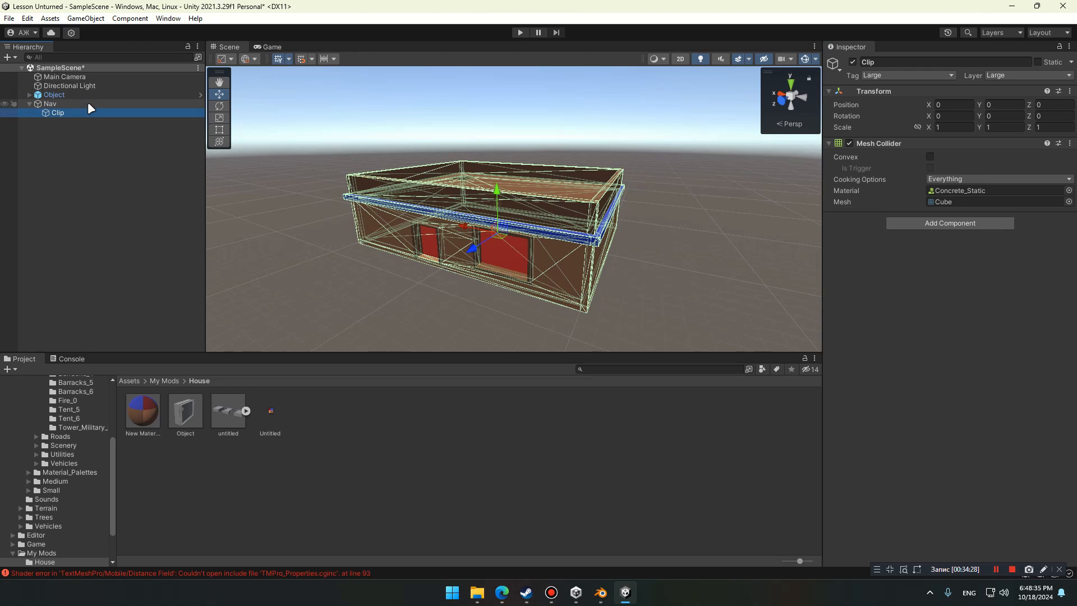
pyautogui.click(87, 103)
pyautogui.click(94, 112)
# Set both the tag and the layer of Nav and its Clip child to Navmesh
pyautogui.click(92, 103)
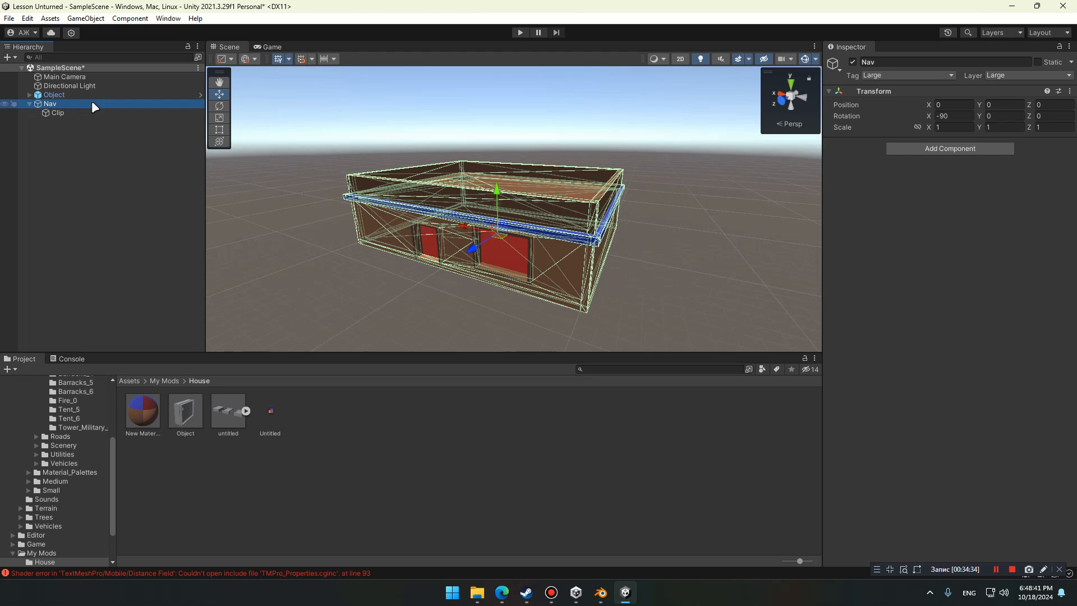
pyautogui.keyDown('shift'); pyautogui.click(100, 114); pyautogui.keyUp('shift')
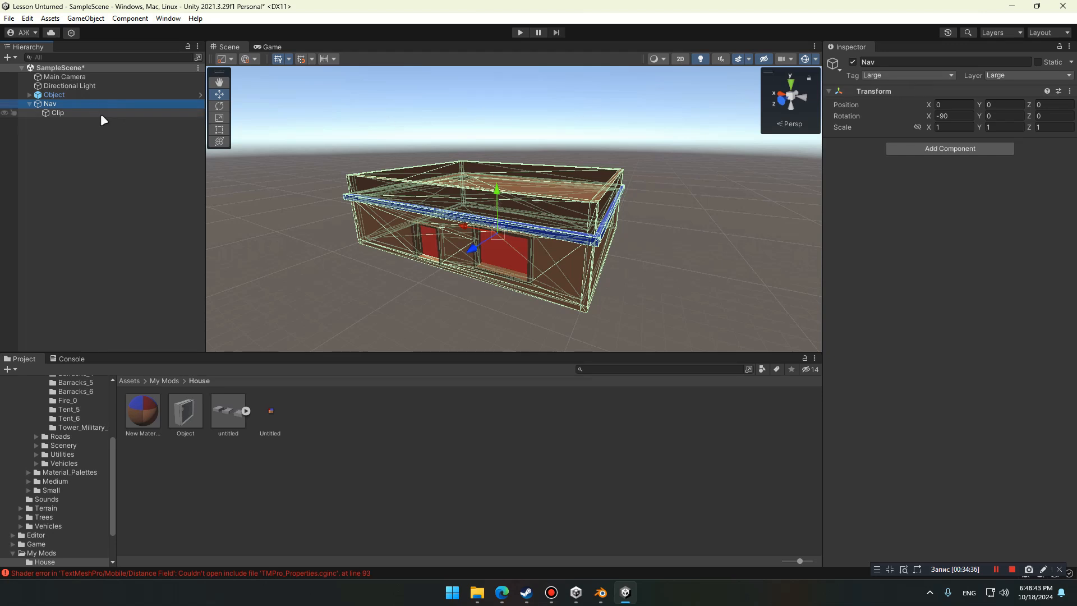
pyautogui.click(913, 76)
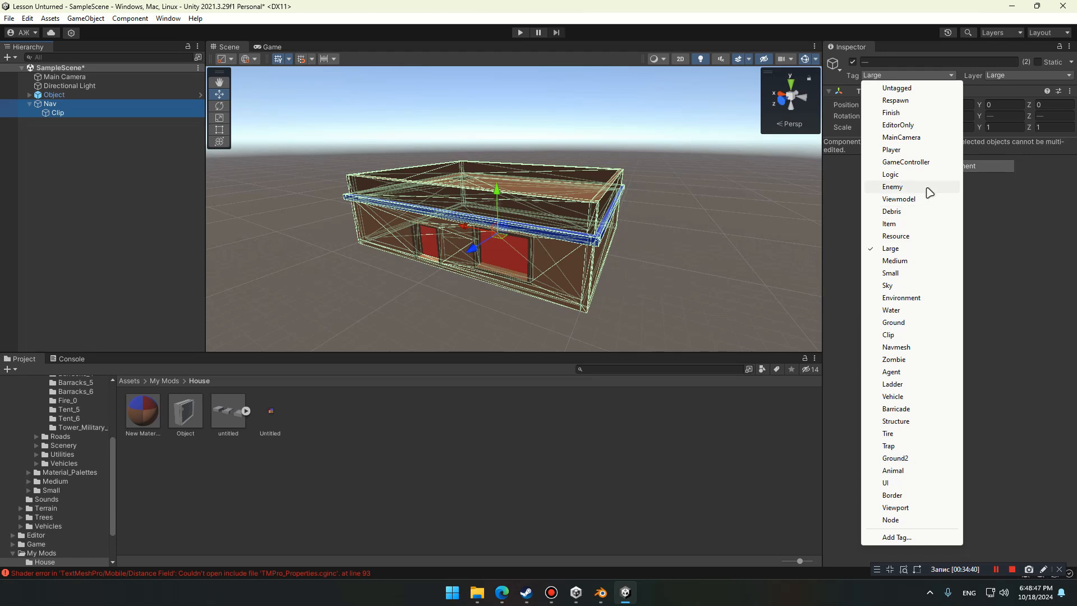
pyautogui.click(920, 348)
pyautogui.click(1002, 76)
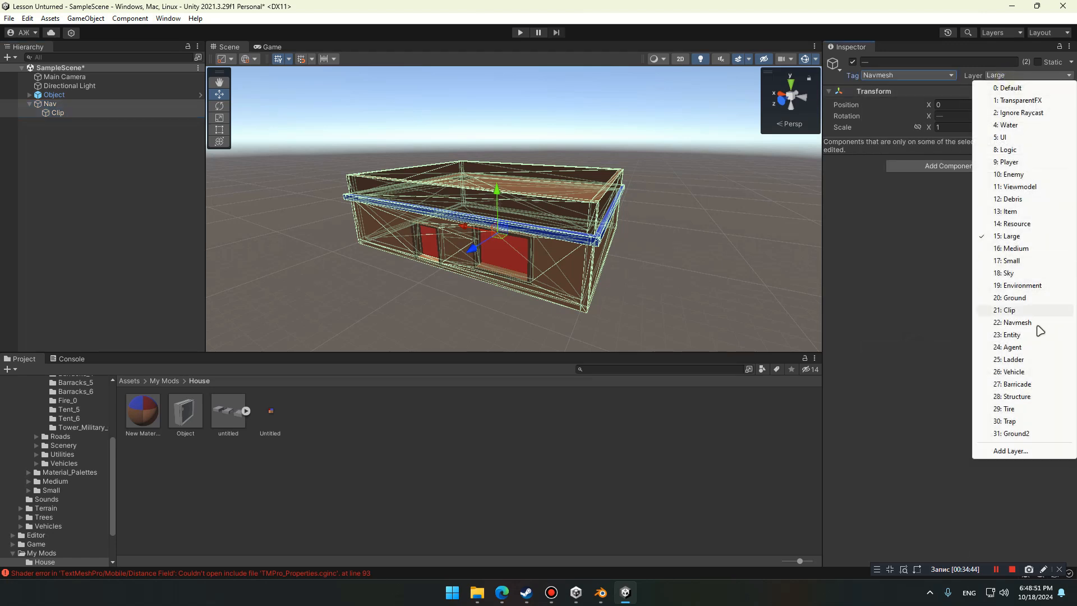
pyautogui.click(1037, 324)
pyautogui.click(497, 321)
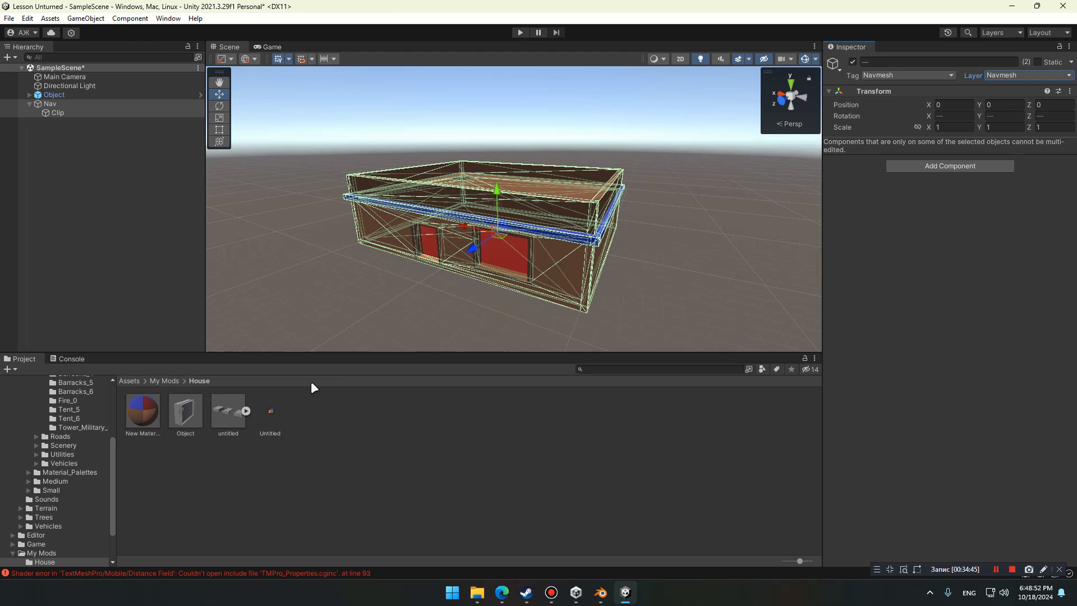
# Save Nav as a prefab in the House folder and delete it from the scene
pyautogui.click(110, 150)
pyautogui.click(96, 103)
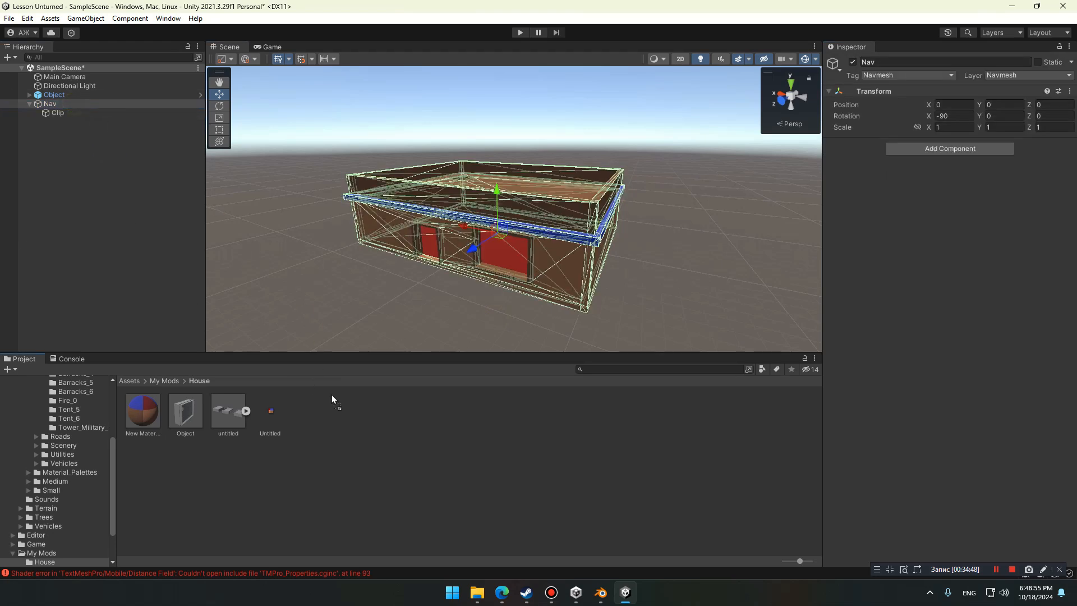
pyautogui.moveTo(345, 415); pyautogui.dragTo(346, 416)
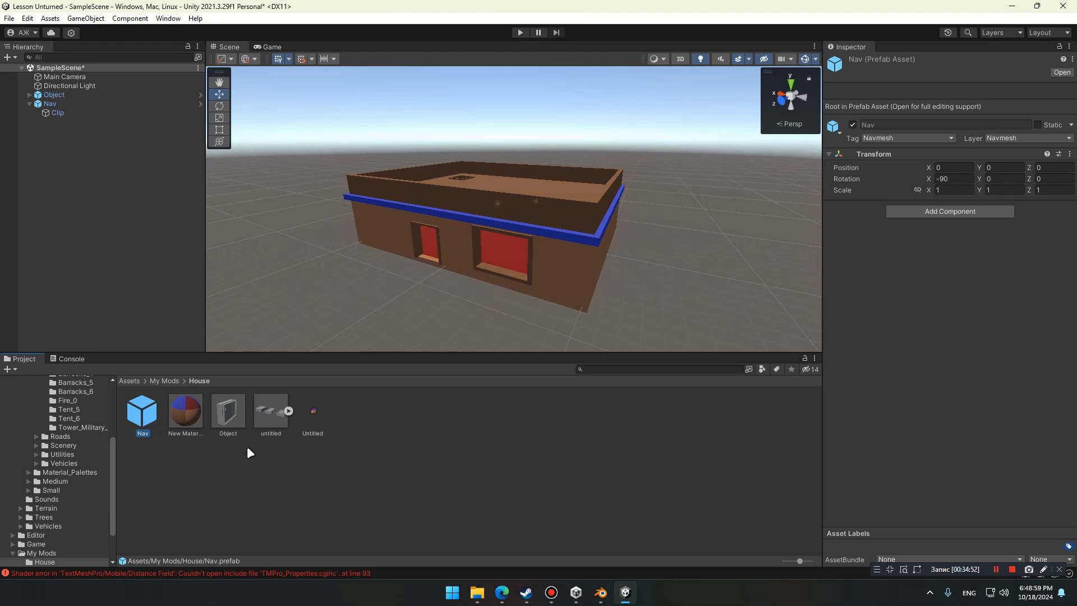
pyautogui.click(76, 102)
pyautogui.press('Delete')
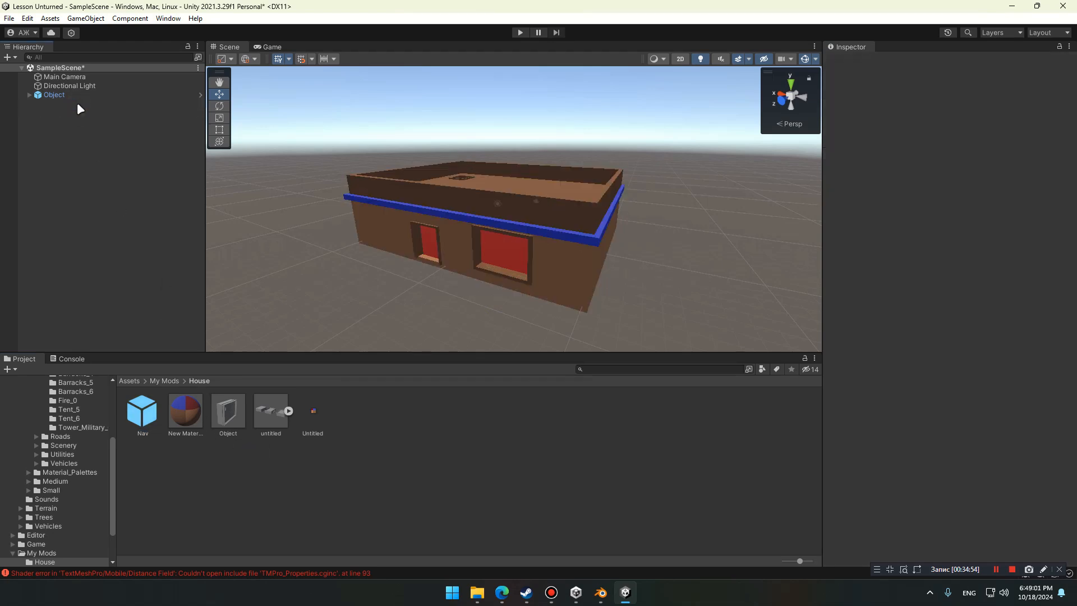
# Duplicate the house's Object in the scene and unpack the copy from its prefab
pyautogui.click(74, 95)
pyautogui.rightClick(67, 92)
pyautogui.click(76, 109)
pyautogui.hotkey('ctrl', 'v')
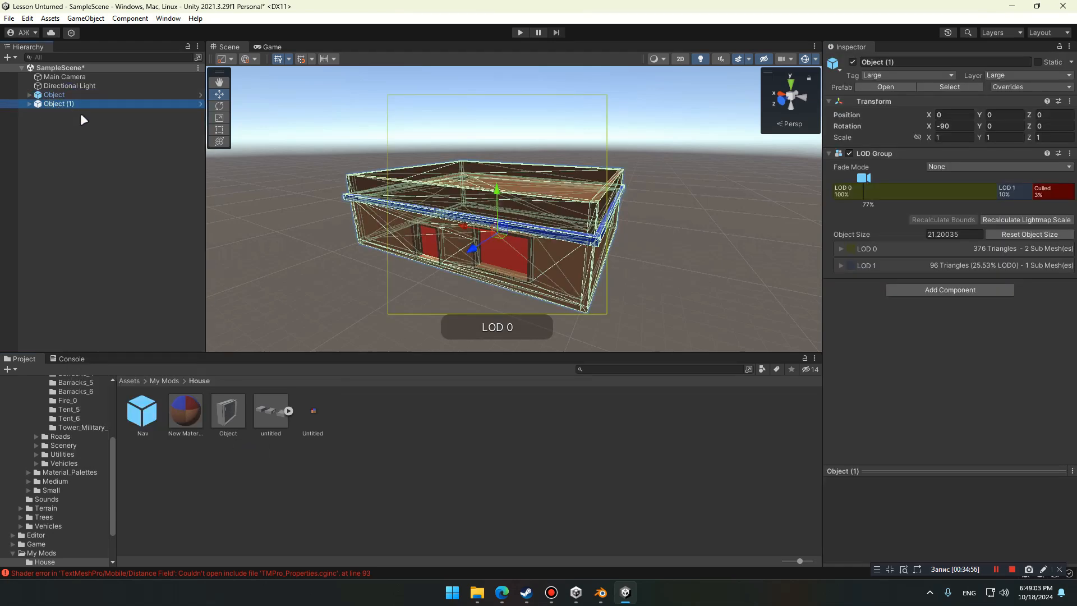
pyautogui.rightClick(67, 104)
pyautogui.moveTo(148, 262)
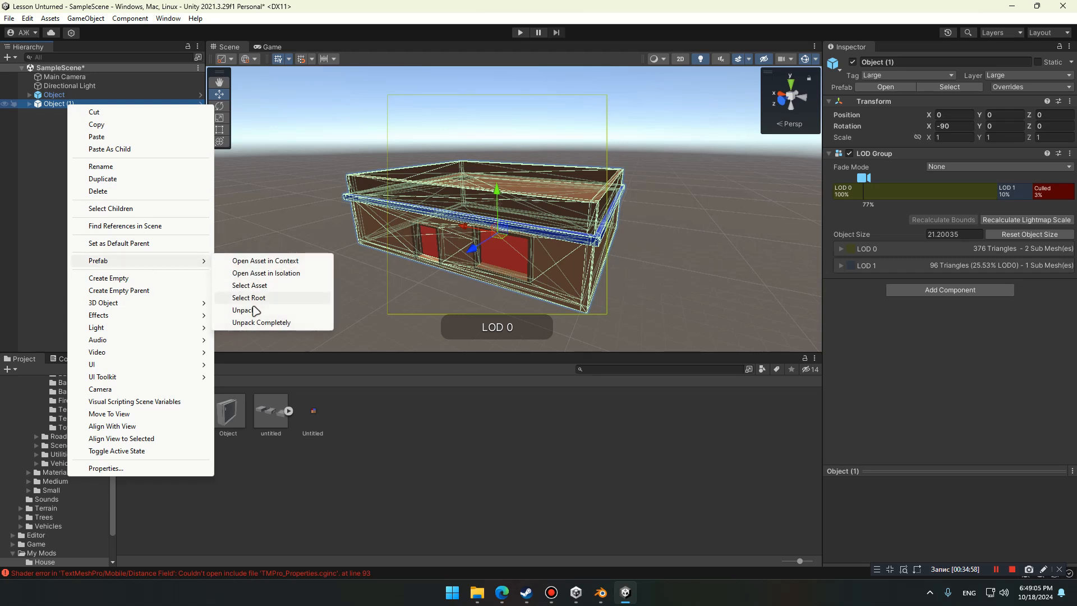
pyautogui.click(247, 310)
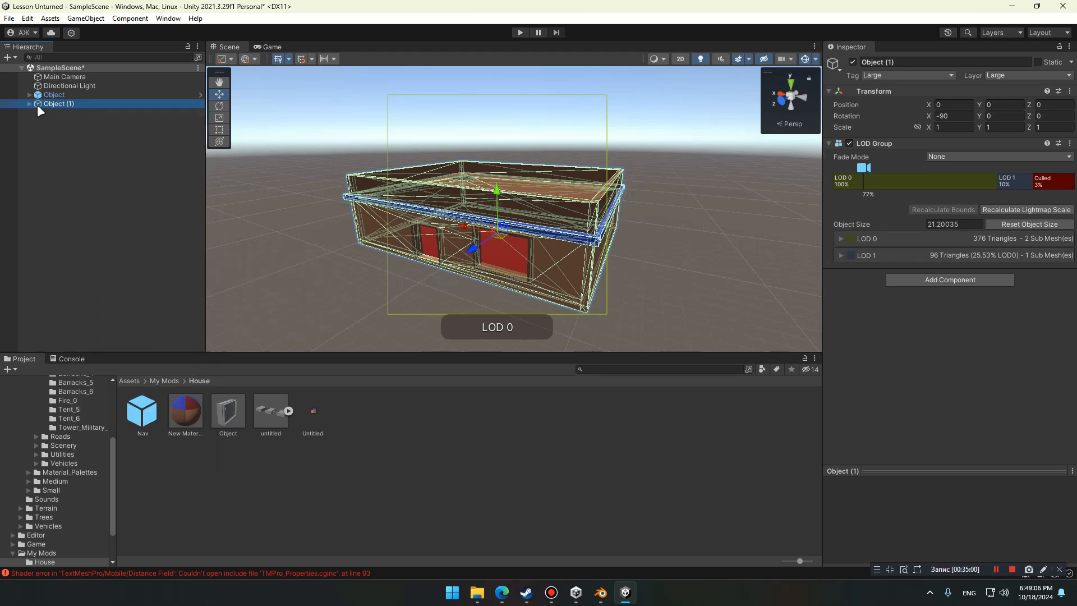
# Rename the unpacked copy of Object as Skybox
pyautogui.click(65, 102)
pyautogui.write('Skybo')
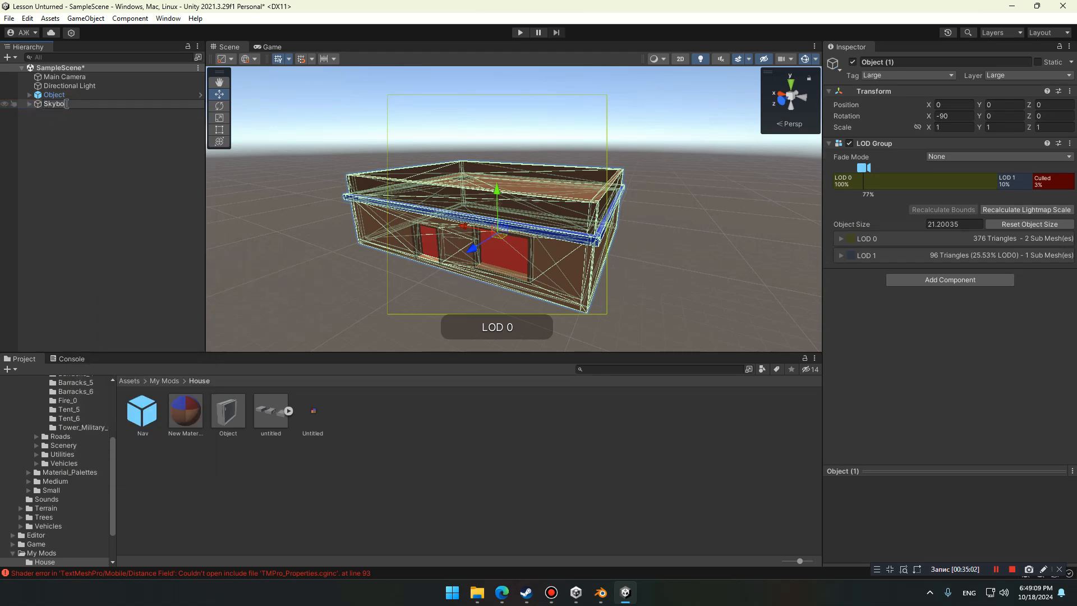
pyautogui.write('x')
pyautogui.press('Return')
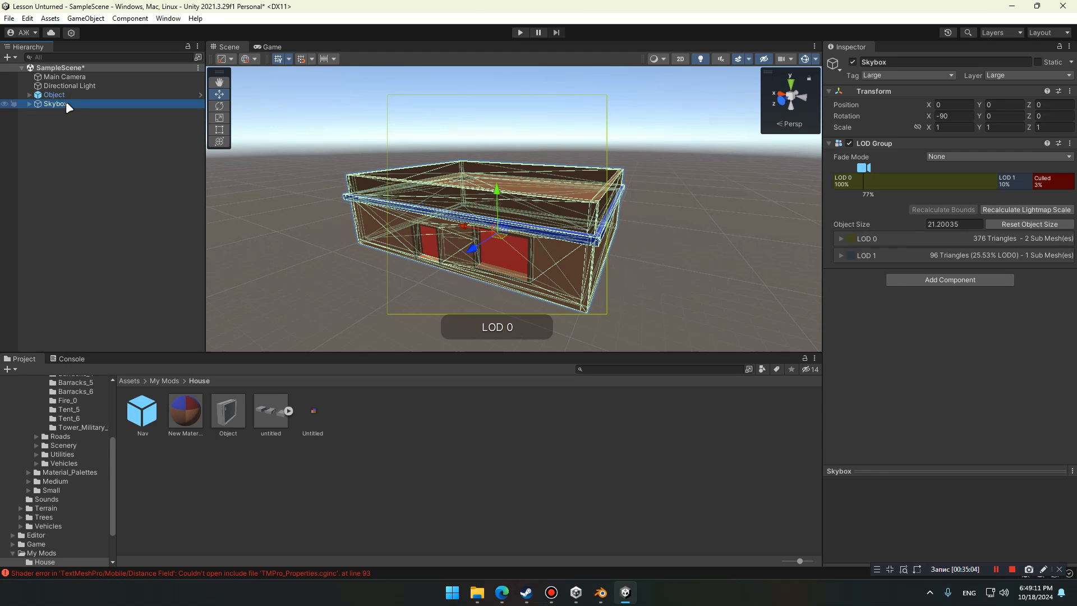
# Delete Model_1, Model_2 and Clip from Skybox and remove its LOD Group component
pyautogui.click(29, 104)
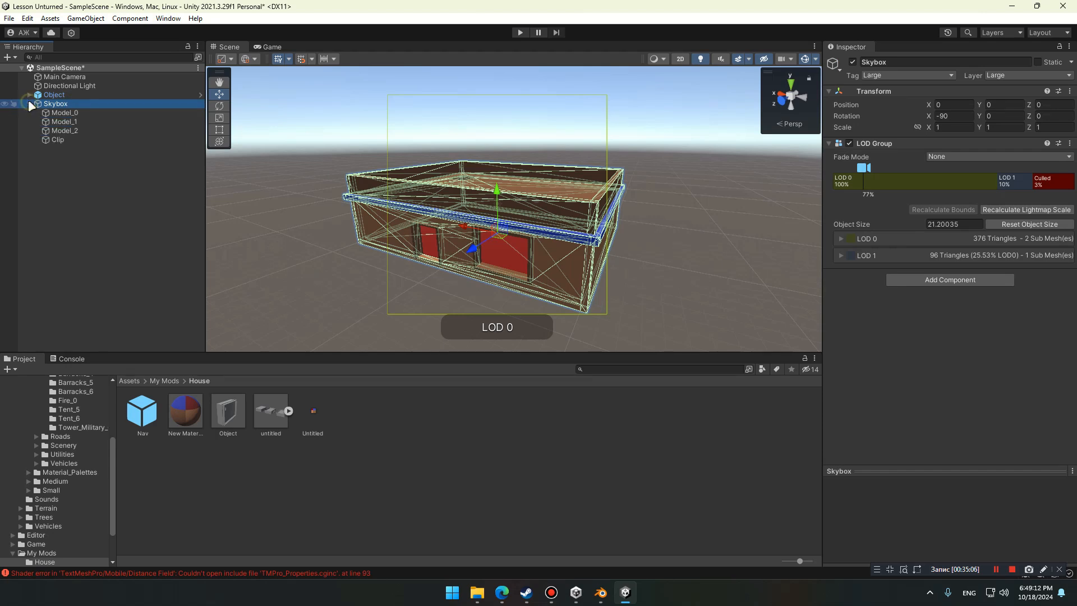
pyautogui.click(97, 138)
pyautogui.keyDown('shift'); pyautogui.click(91, 120); pyautogui.keyUp('shift')
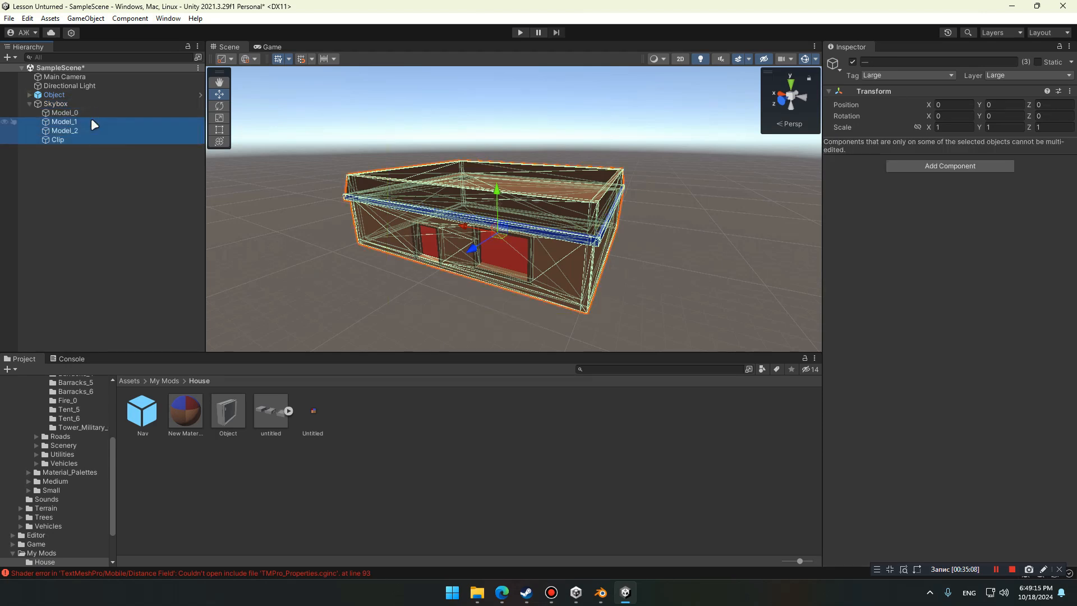
pyautogui.press('Delete')
pyautogui.click(88, 102)
pyautogui.rightClick(878, 145)
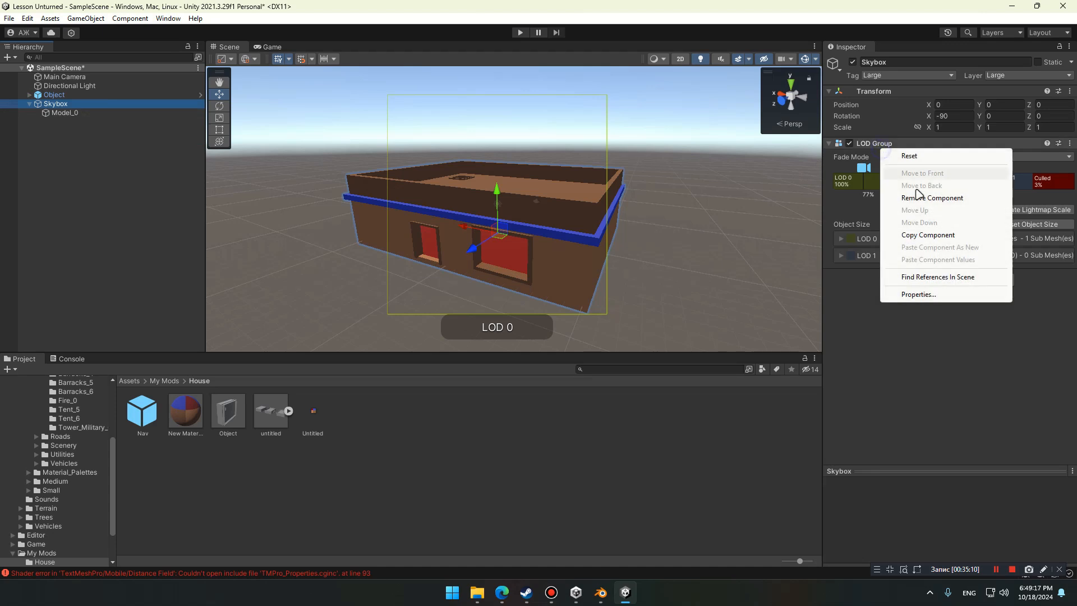
pyautogui.click(924, 199)
# Assign the Cube.003 mesh from the untitled model to the mesh filter of Skybox's Model_0
pyautogui.click(289, 410)
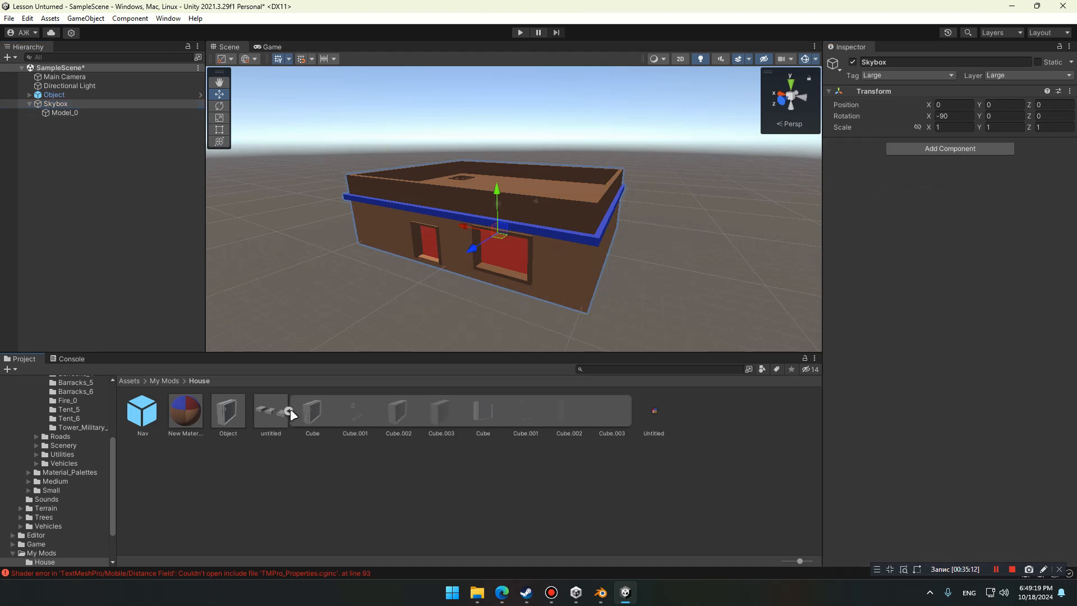
pyautogui.click(168, 112)
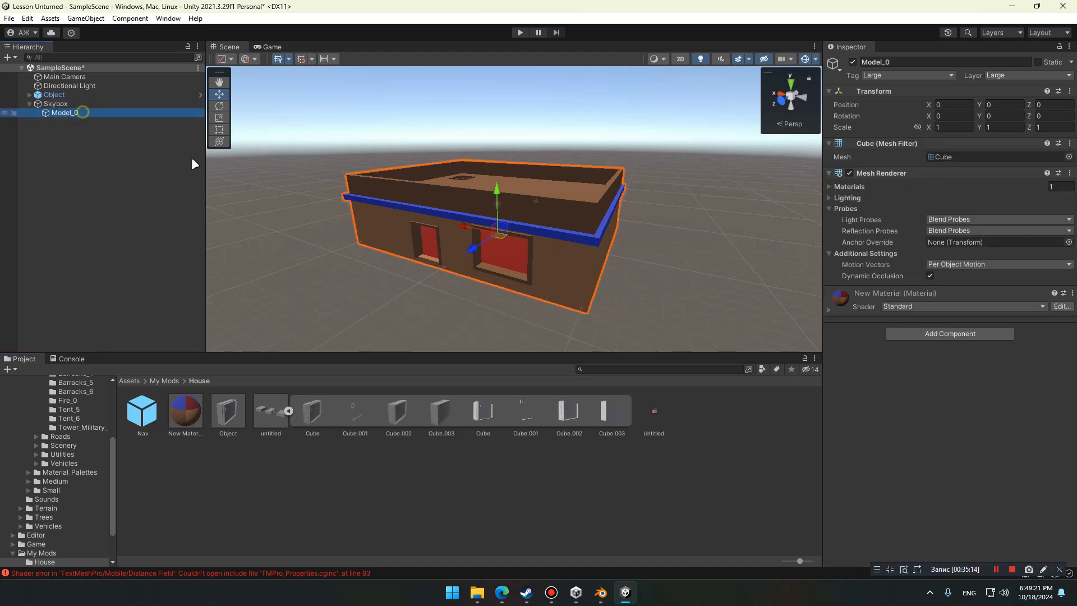
pyautogui.moveTo(606, 416); pyautogui.dragTo(975, 159)
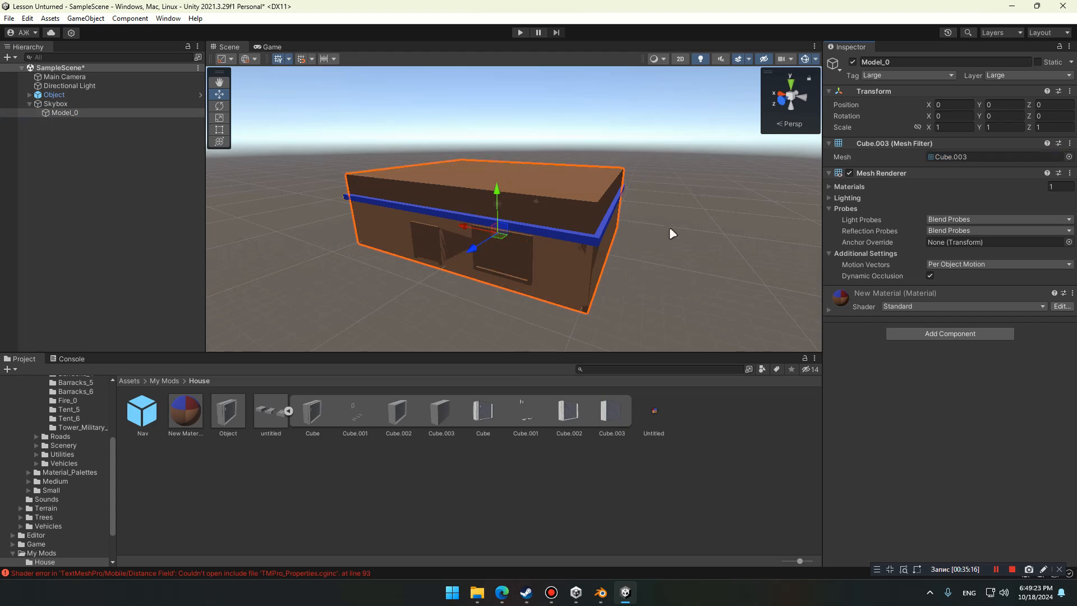
# Move Skybox clear of the house to about X -23.04, Z -10.3
pyautogui.click(112, 103)
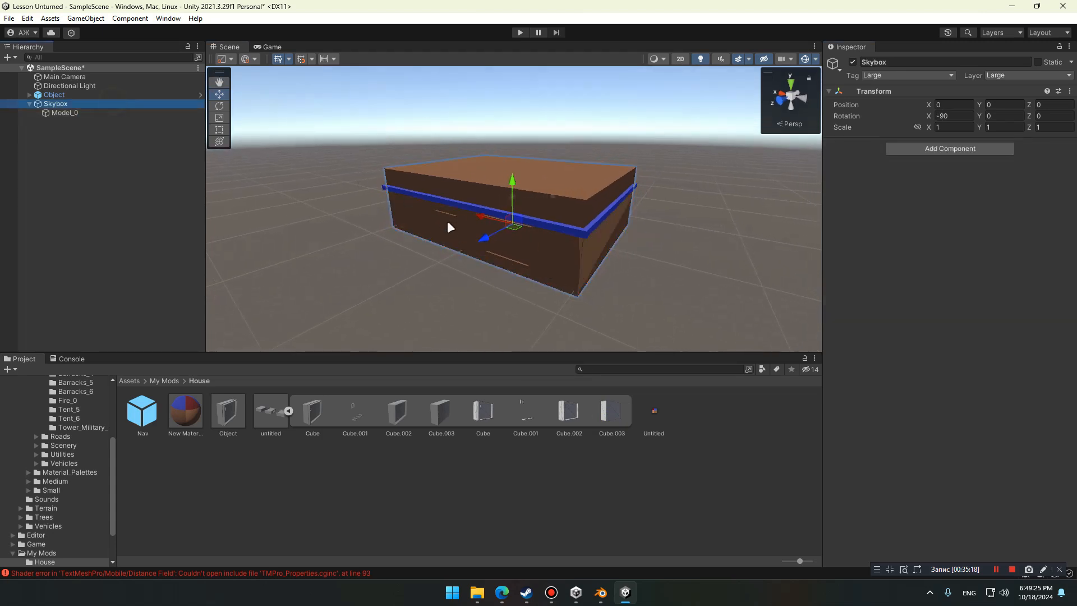
pyautogui.moveTo(520, 194); pyautogui.dragTo(724, 292)
pyautogui.scroll(-3, 628, 256)
# Save Skybox as a prefab in the House folder and delete it from the scene
pyautogui.moveTo(97, 104); pyautogui.dragTo(363, 488)
pyautogui.click(93, 103)
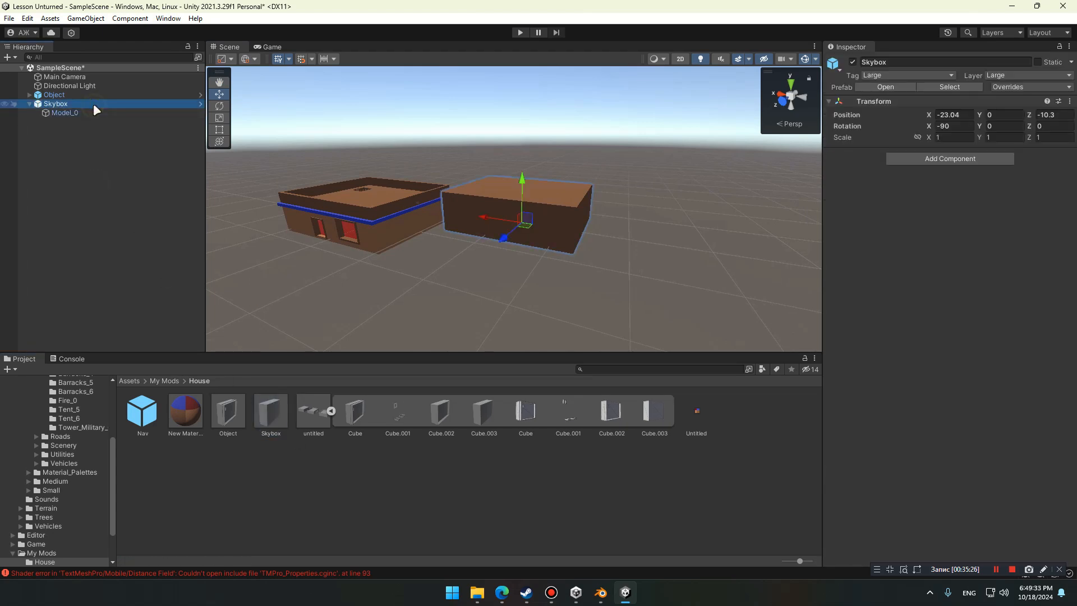
pyautogui.press('Delete')
# Focus on Object and shift it along X to about -0.4
pyautogui.click(90, 96)
pyautogui.doubleClick(90, 97)
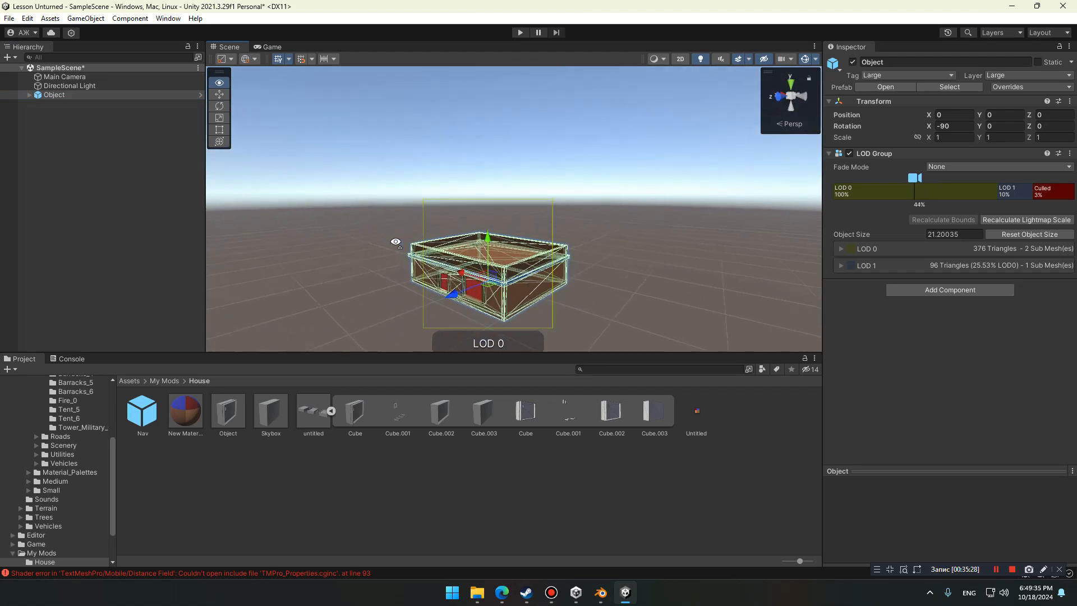
pyautogui.moveTo(492, 212); pyautogui.dragTo(481, 304)
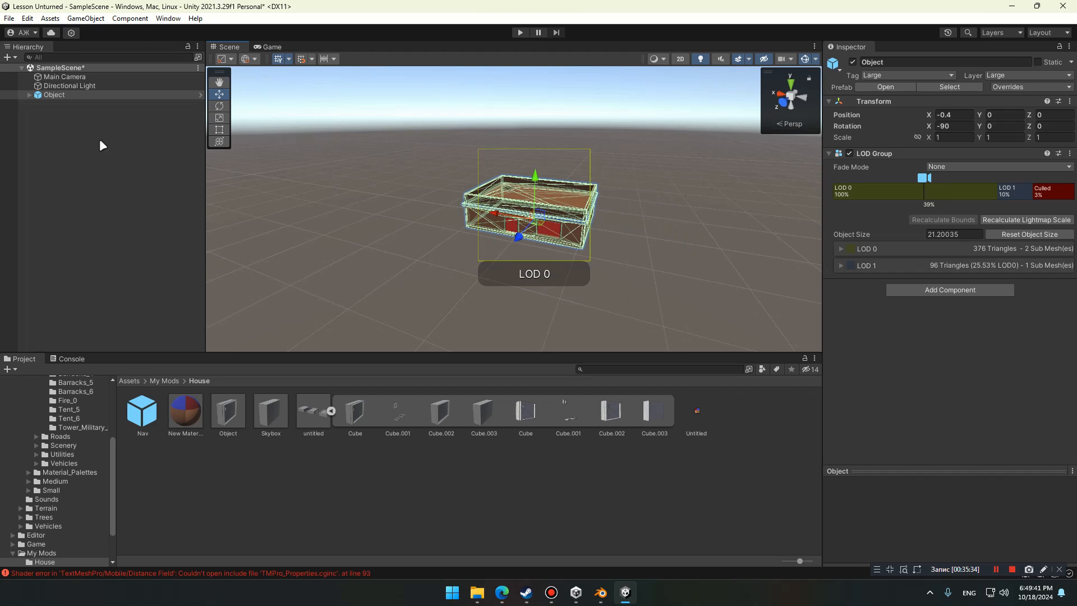
# Try shifting Object's children Model_0, Model_1, Model_2 and Clip together along X to about -2.28
pyautogui.click(29, 94)
pyautogui.moveTo(373, 209); pyautogui.dragTo(352, 214, button='right')
pyautogui.press('w')
pyautogui.press('d')
pyautogui.click(97, 103)
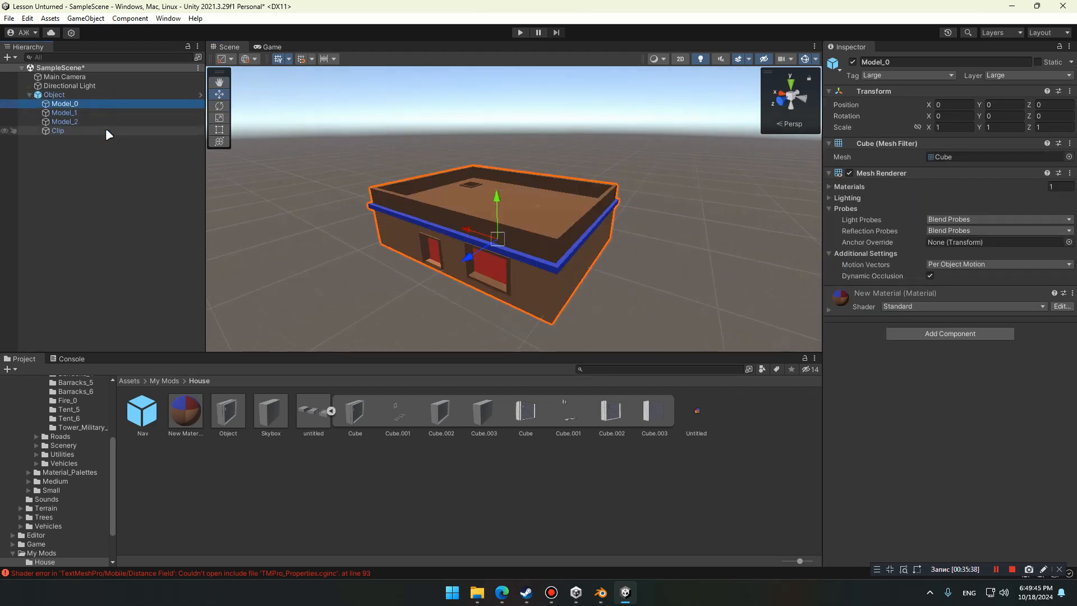
pyautogui.keyDown('shift'); pyautogui.click(105, 130); pyautogui.keyUp('shift')
pyautogui.moveTo(476, 241); pyautogui.dragTo(291, 187)
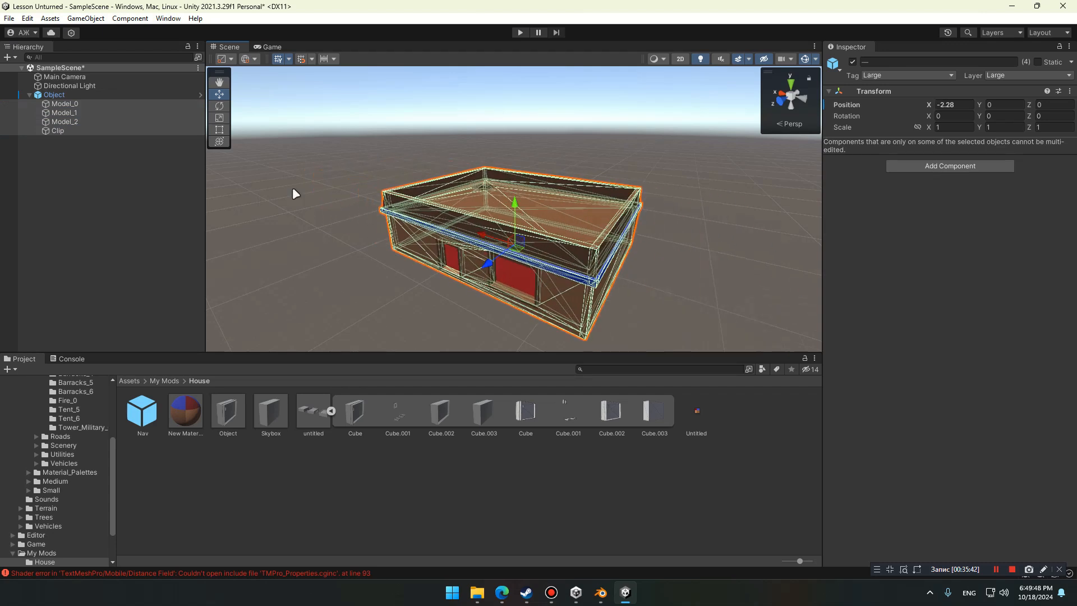
pyautogui.click(105, 94)
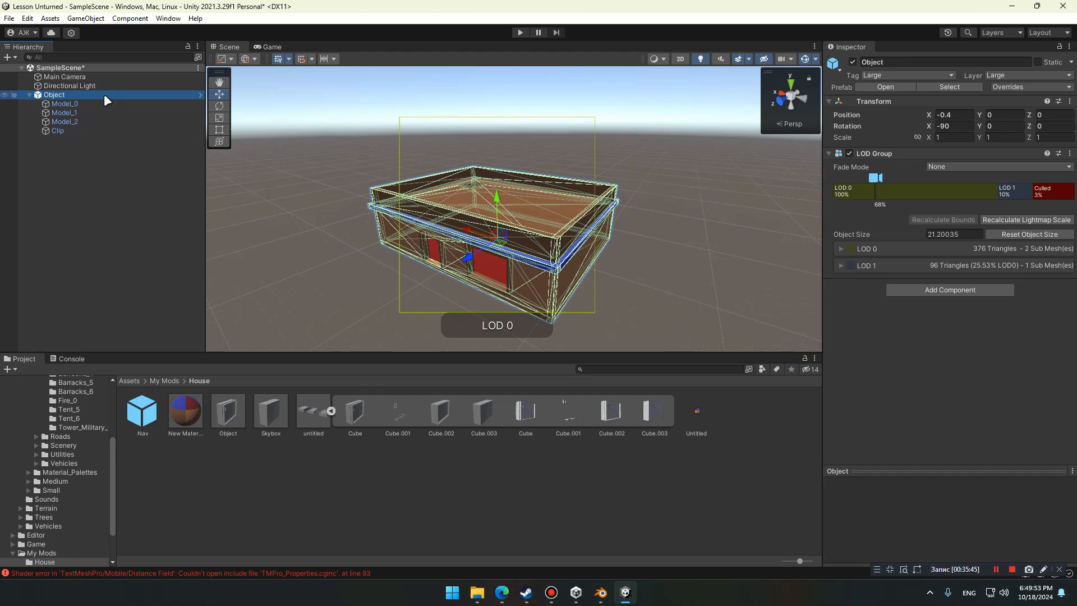
pyautogui.click(109, 146)
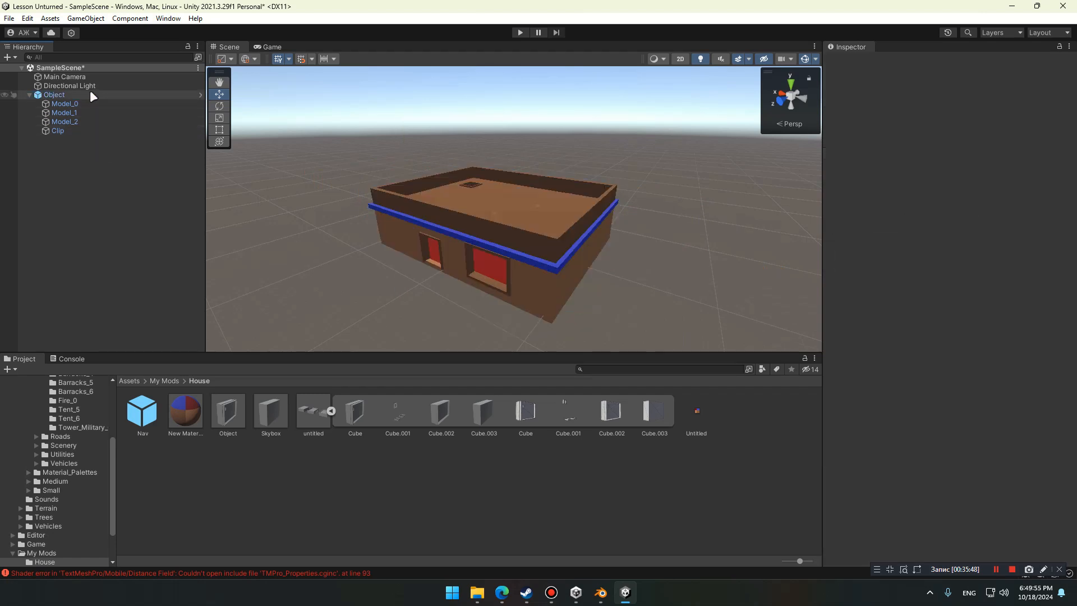
# Duplicate Object again and unpack the new copy from its prefab
pyautogui.click(84, 94)
pyautogui.click(29, 94)
pyautogui.hotkey('ctrl', 'd')
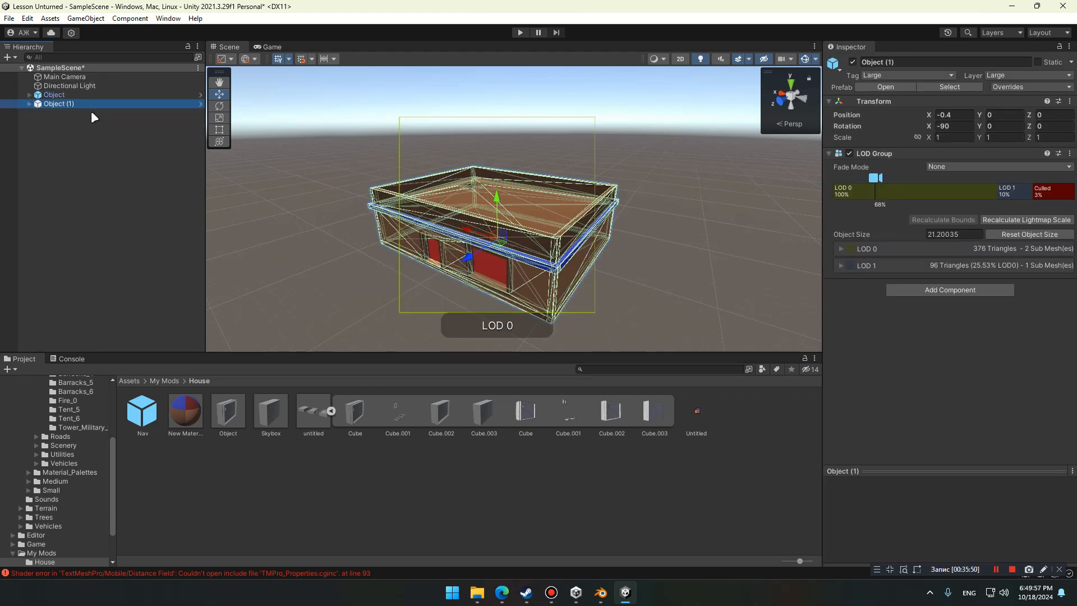
pyautogui.rightClick(45, 103)
pyautogui.moveTo(135, 263)
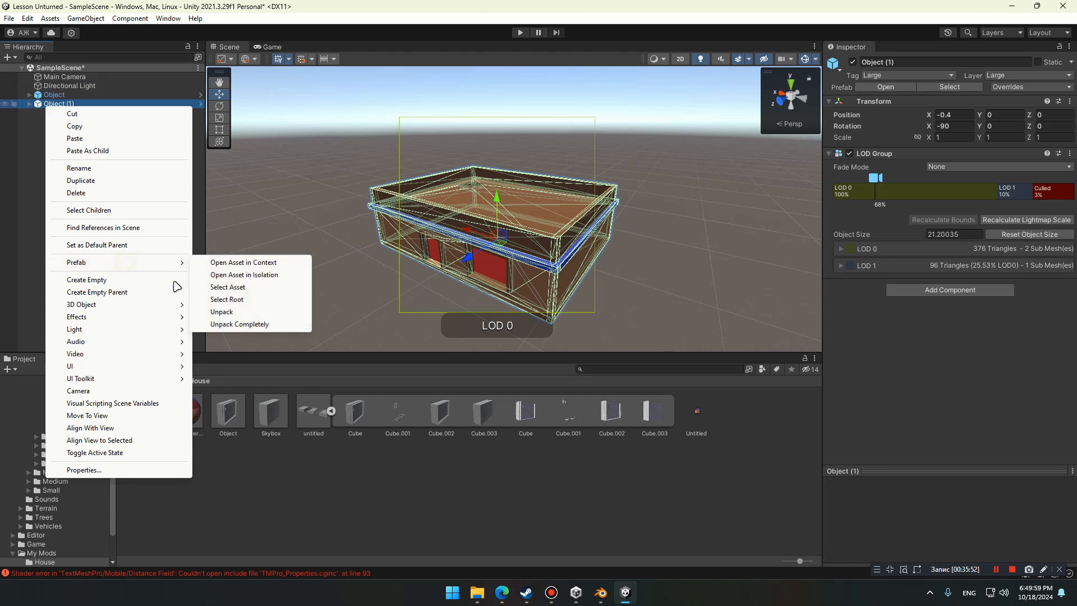
pyautogui.click(227, 309)
# Rename the newly unpacked copy of Object as Slots
pyautogui.click(90, 103)
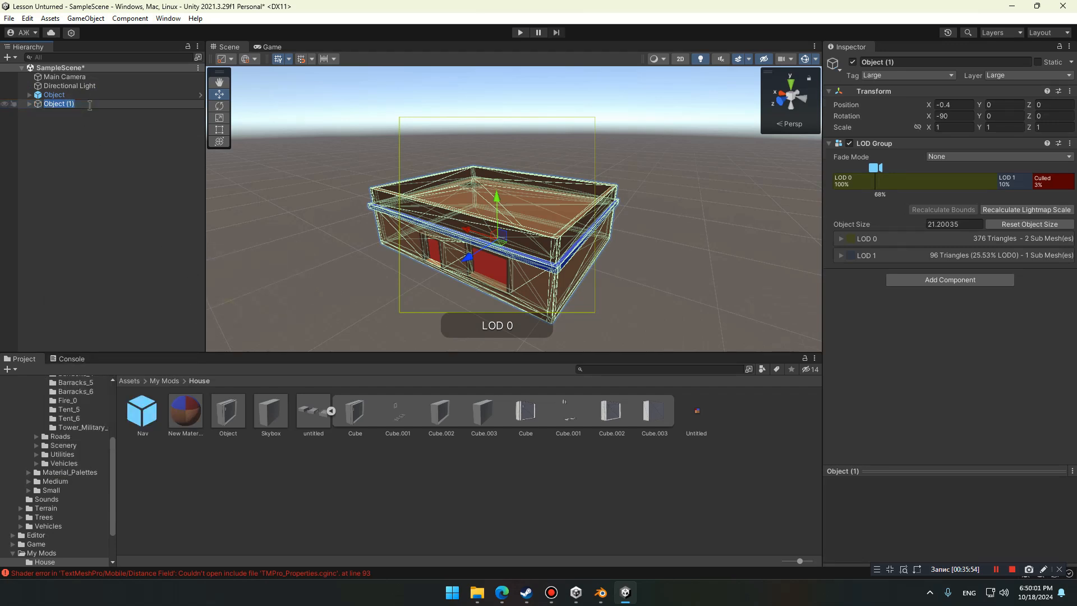
pyautogui.write('Slots')
pyautogui.press('Return')
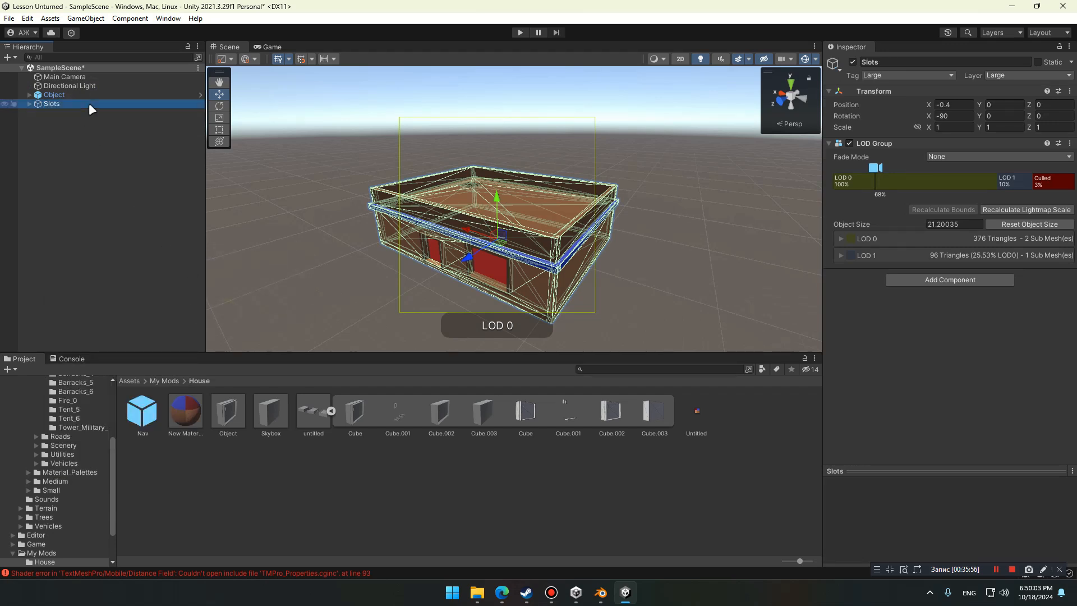
# Expand the children of Slots, search the project assets for "Slot", and clear the search
pyautogui.click(29, 104)
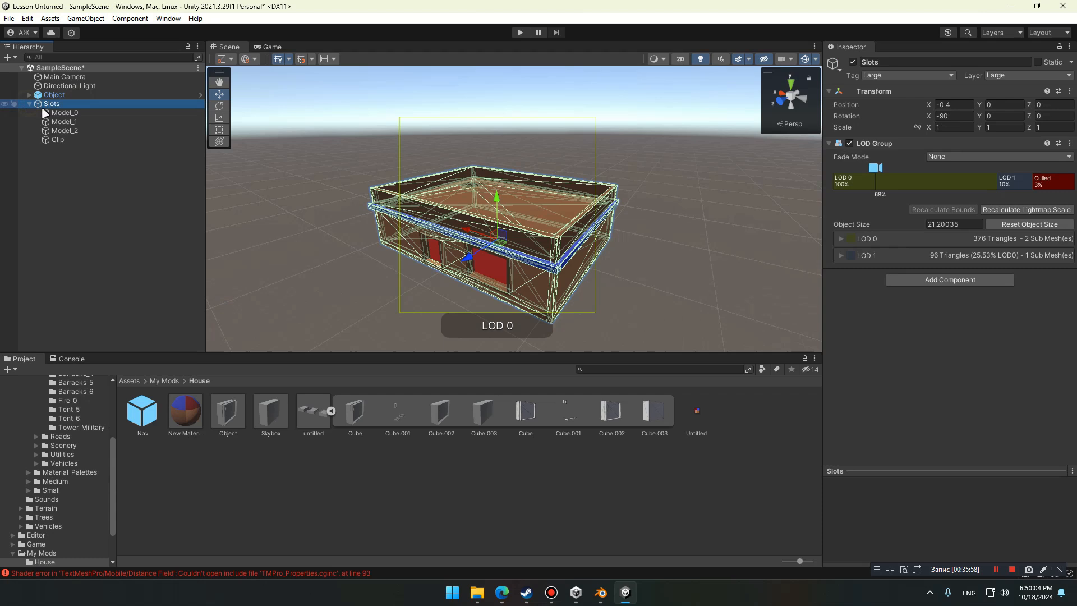
pyautogui.click(616, 367)
pyautogui.write('Slot')
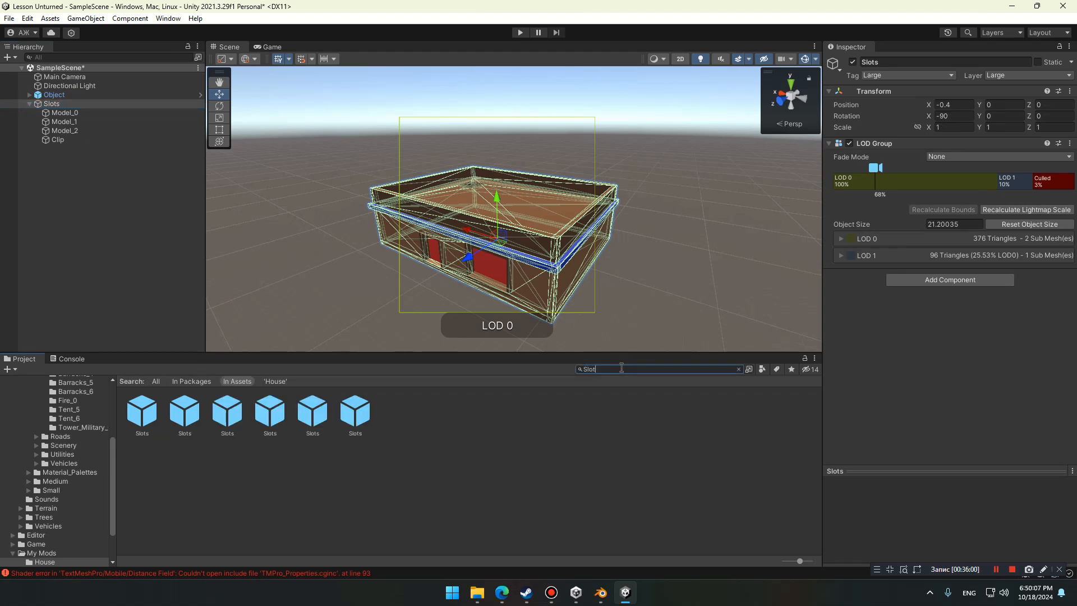
pyautogui.press('BackSpace')
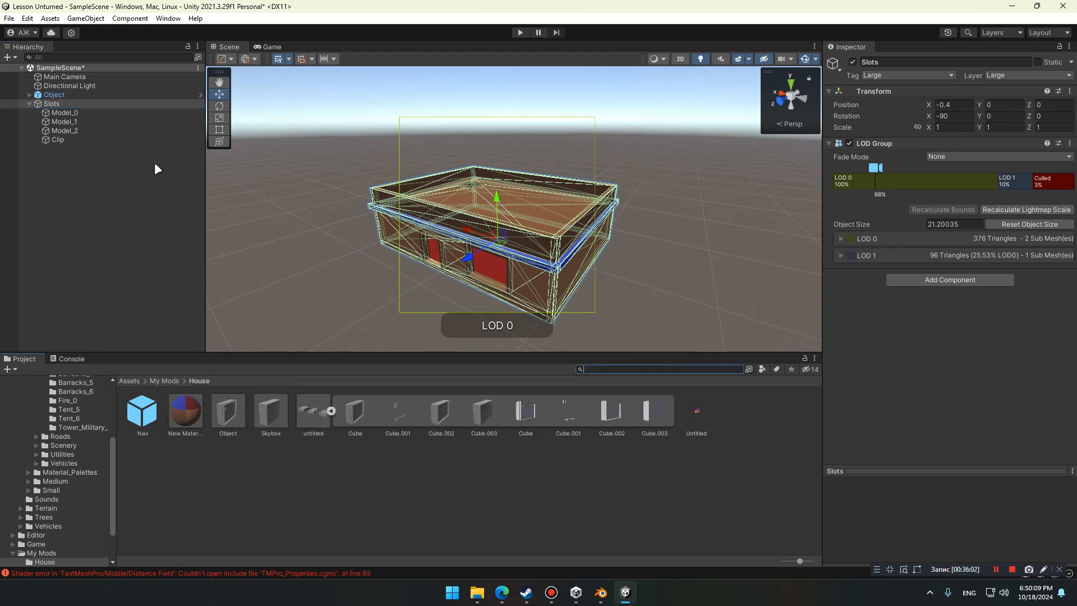
# Delete Model_0, Model_1, Model_2 and Clip from Slots and remove its LOD Group component
pyautogui.click(101, 138)
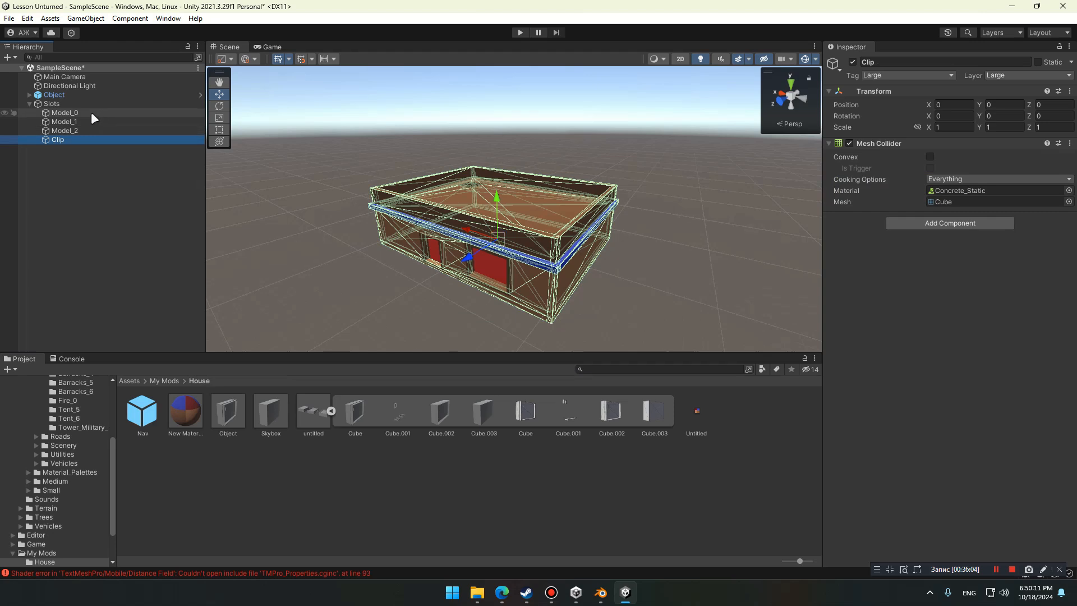
pyautogui.keyDown('shift'); pyautogui.click(91, 112); pyautogui.keyUp('shift')
pyautogui.press('Left')
pyautogui.click(86, 106)
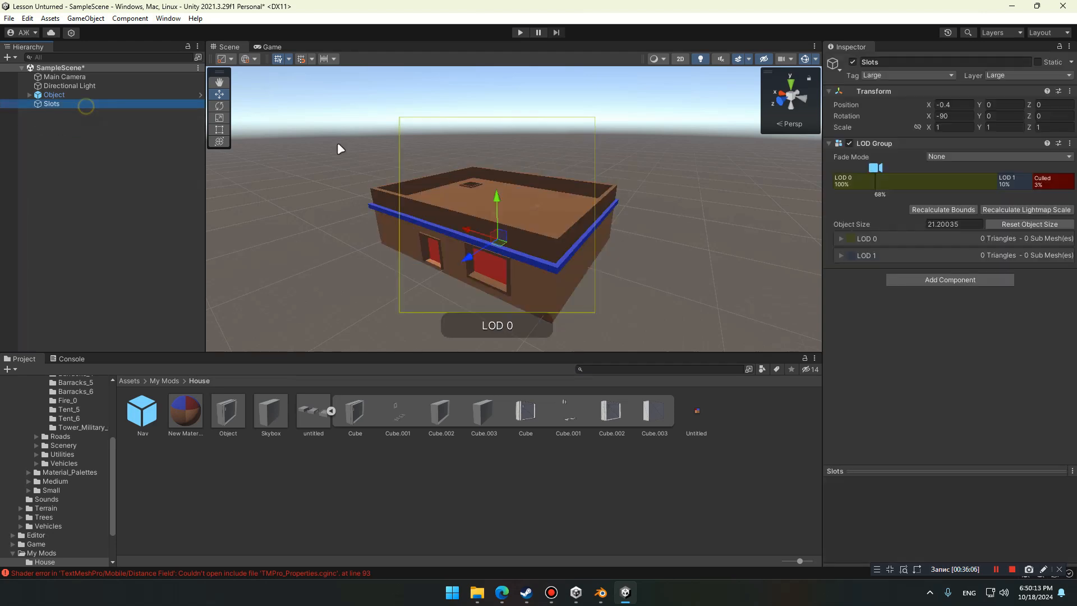
pyautogui.rightClick(884, 143)
pyautogui.click(897, 181)
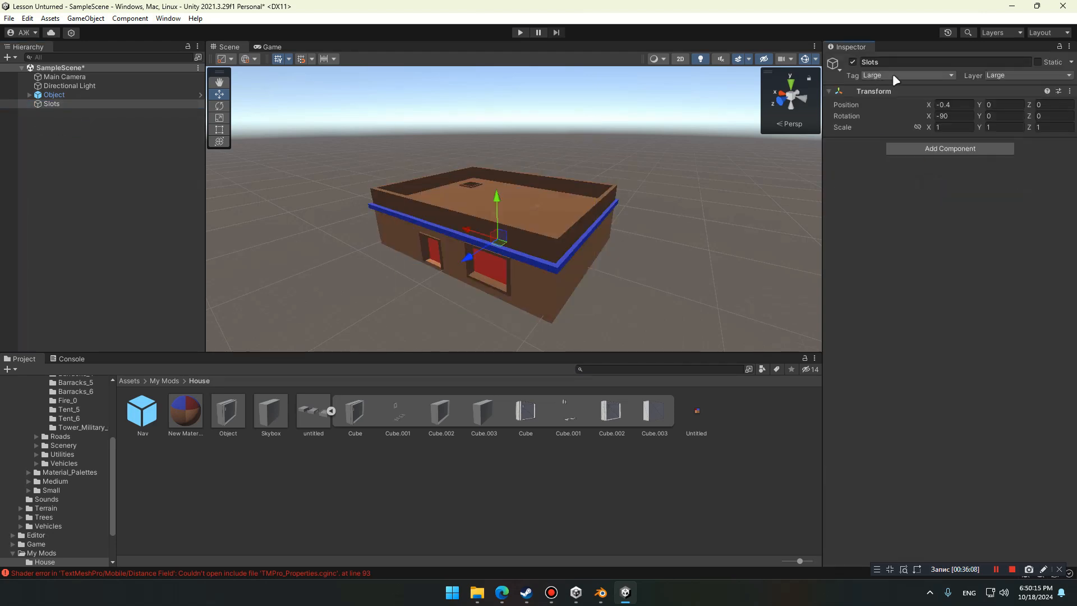
# Set both the tag and the layer of Slots to Logic
pyautogui.click(893, 76)
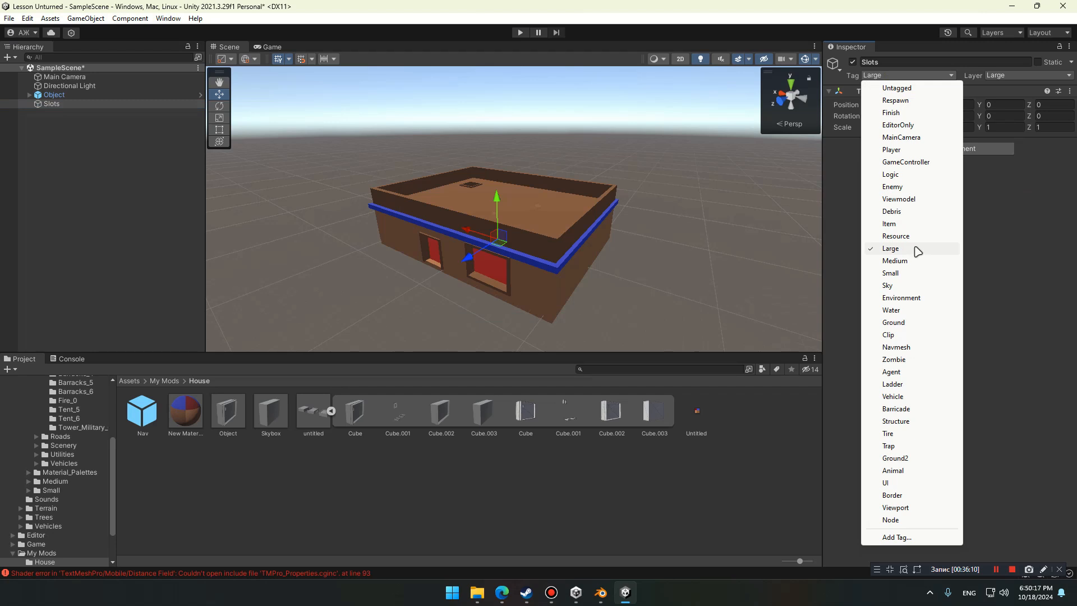
pyautogui.click(896, 175)
pyautogui.click(1057, 75)
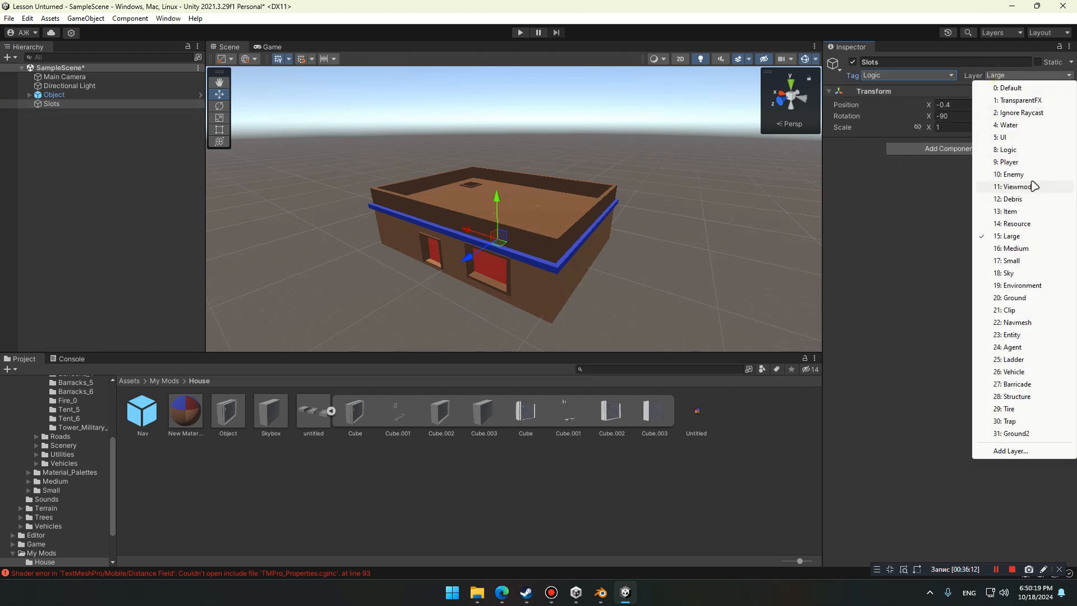
pyautogui.click(1010, 149)
pyautogui.click(130, 162)
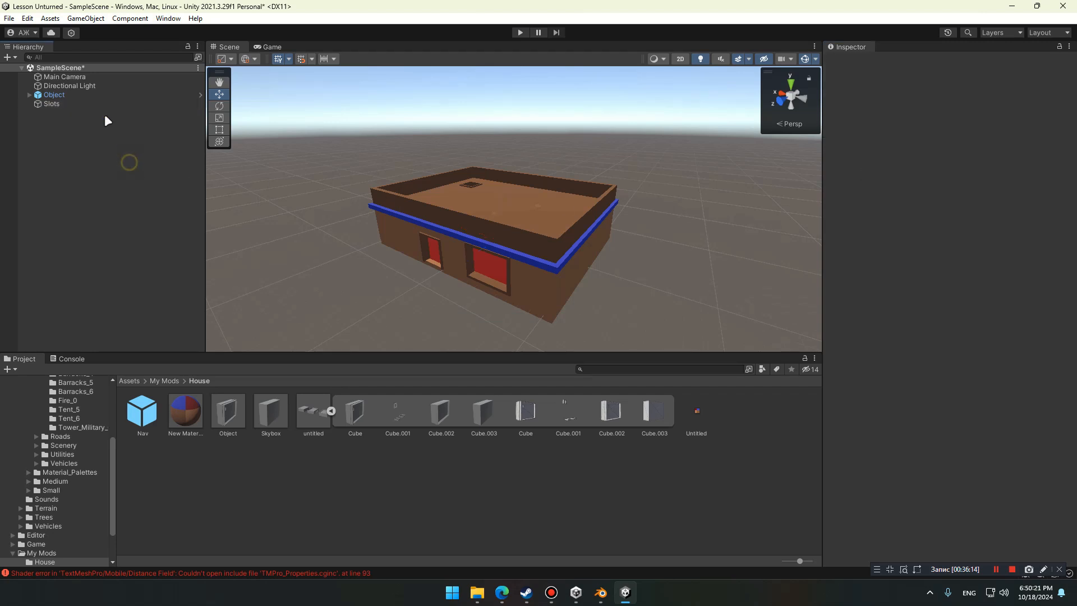
# Create an empty child object under Slots
pyautogui.click(97, 103)
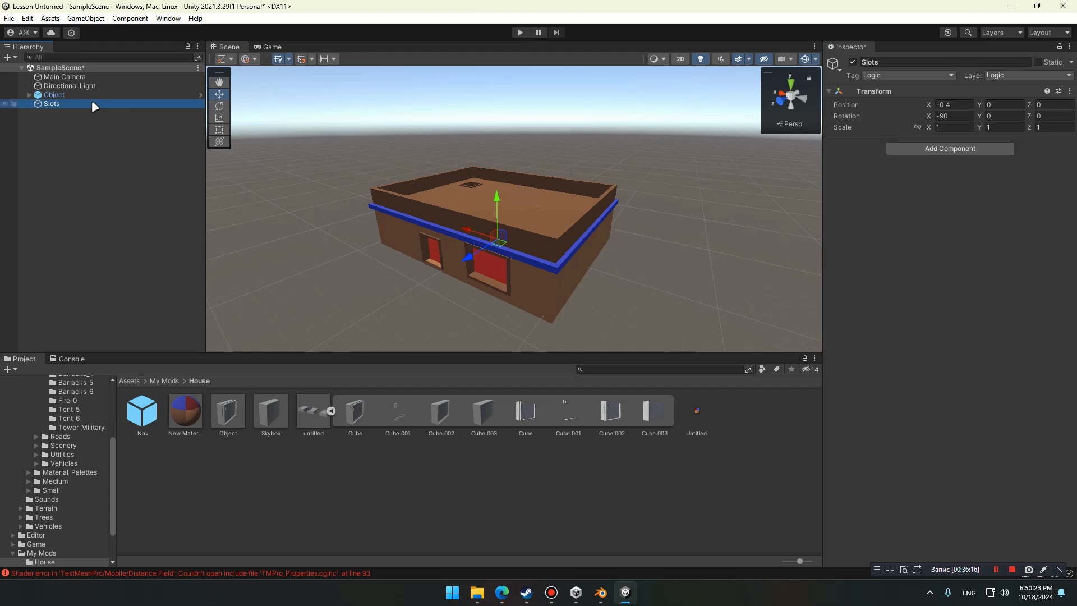
pyautogui.rightClick(88, 105)
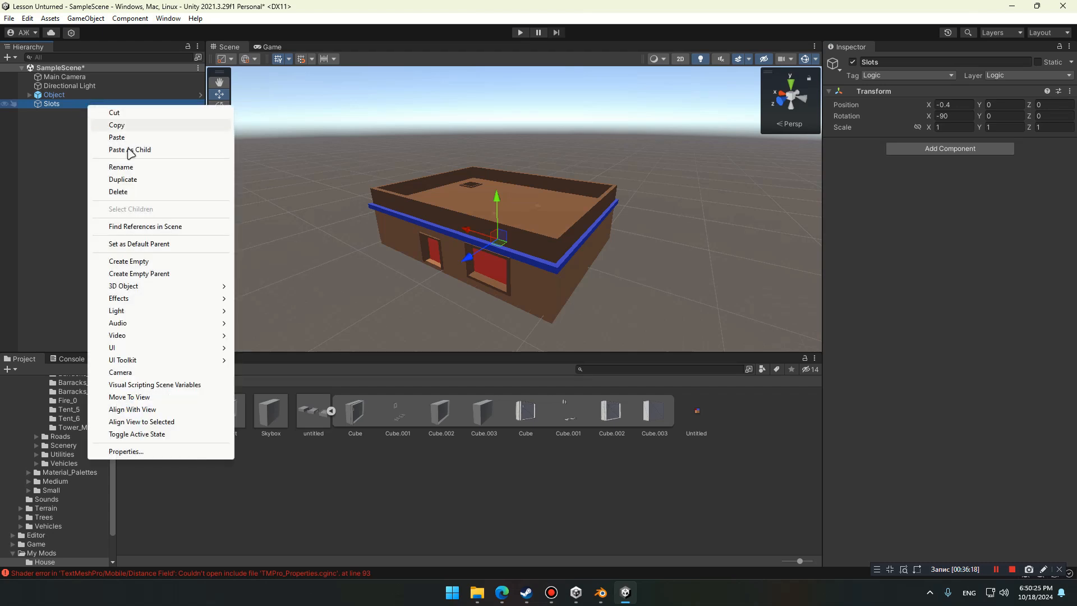
pyautogui.click(174, 262)
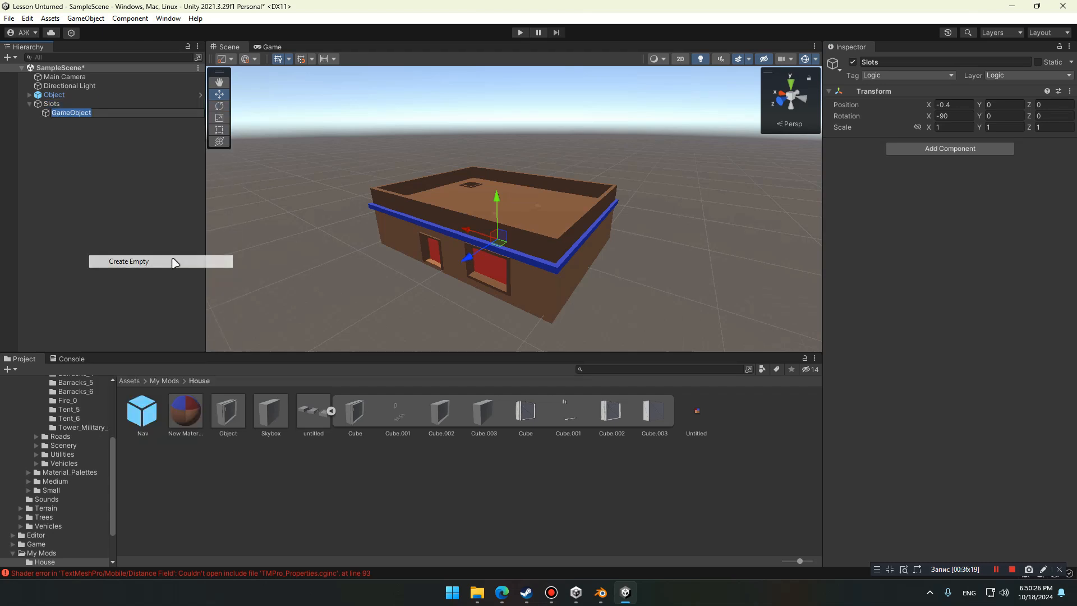
# Switch to the browser and review the forum guide's slot names and the door's rotation and collider size
pyautogui.click(501, 592)
pyautogui.scroll(7, 542, 321)
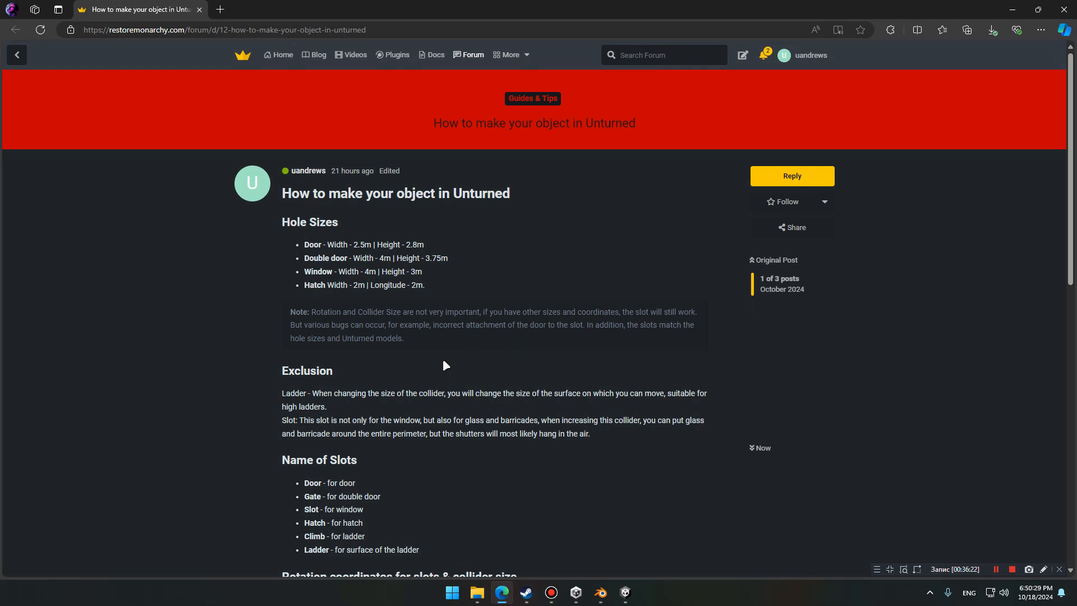
pyautogui.scroll(-4, 442, 358)
pyautogui.tripleClick(429, 330)
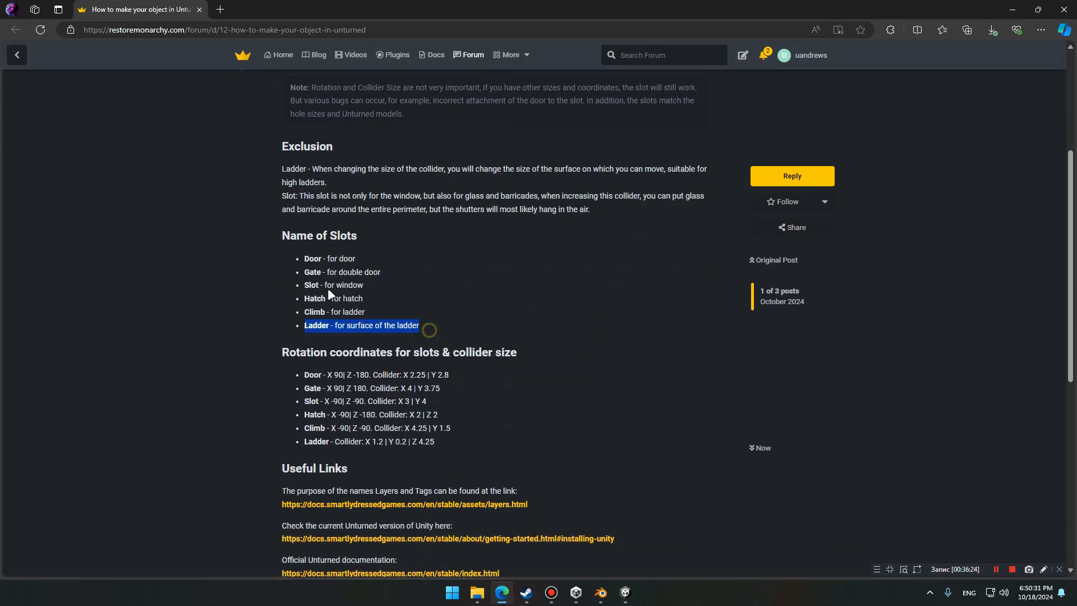
pyautogui.moveTo(328, 288); pyautogui.dragTo(328, 247)
pyautogui.click(432, 275)
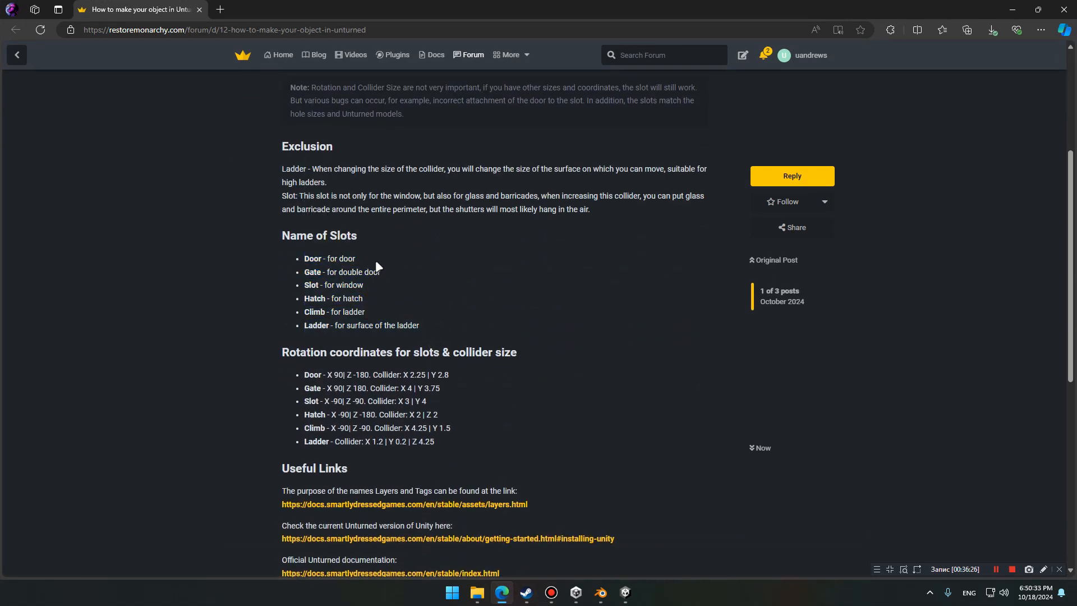
pyautogui.moveTo(444, 374); pyautogui.dragTo(330, 375)
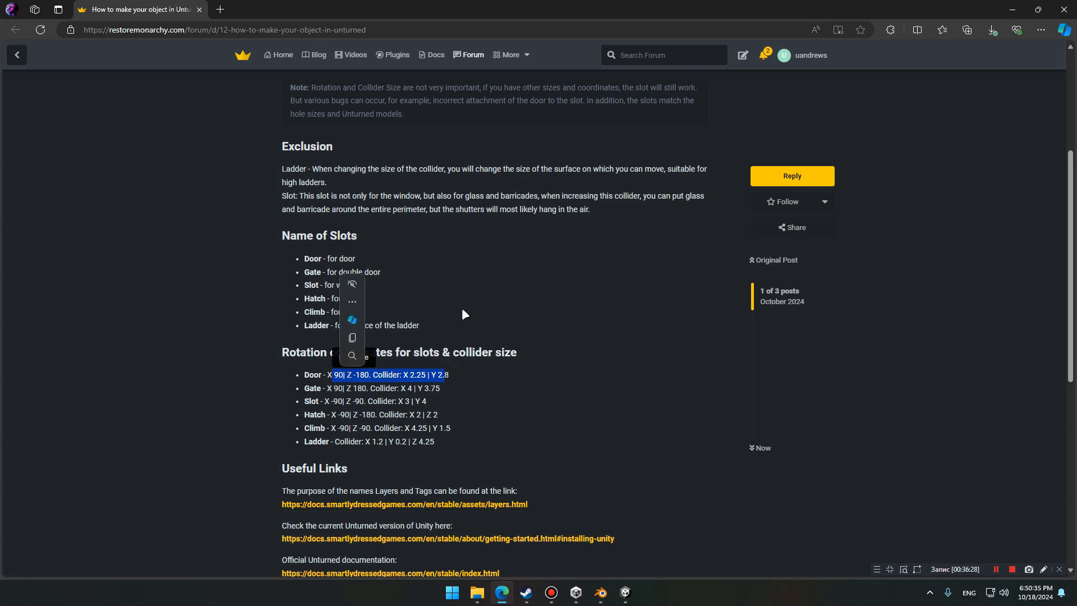
pyautogui.click(464, 308)
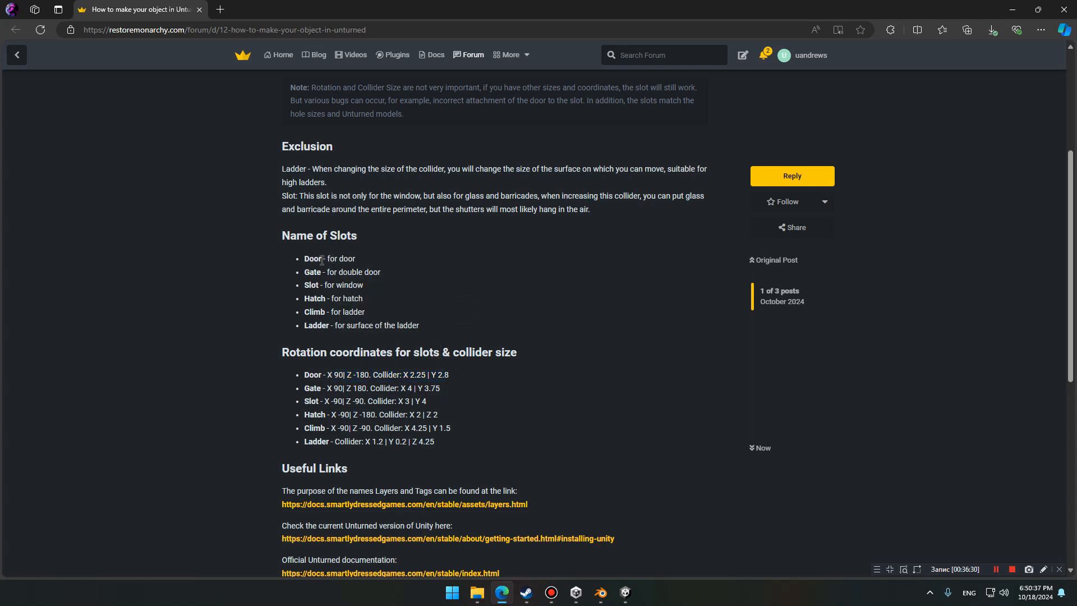
pyautogui.doubleClick(314, 258)
pyautogui.click(365, 168)
pyautogui.click(1038, 9)
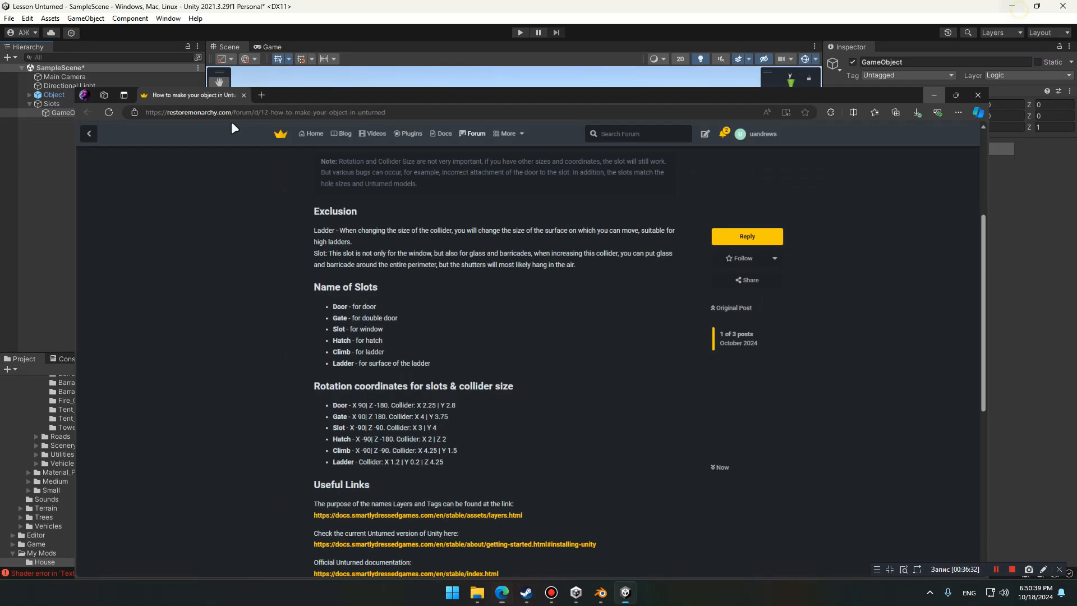
# Rename the empty child of Slots as Door
pyautogui.click(61, 112)
pyautogui.click(139, 111)
pyautogui.write('Door')
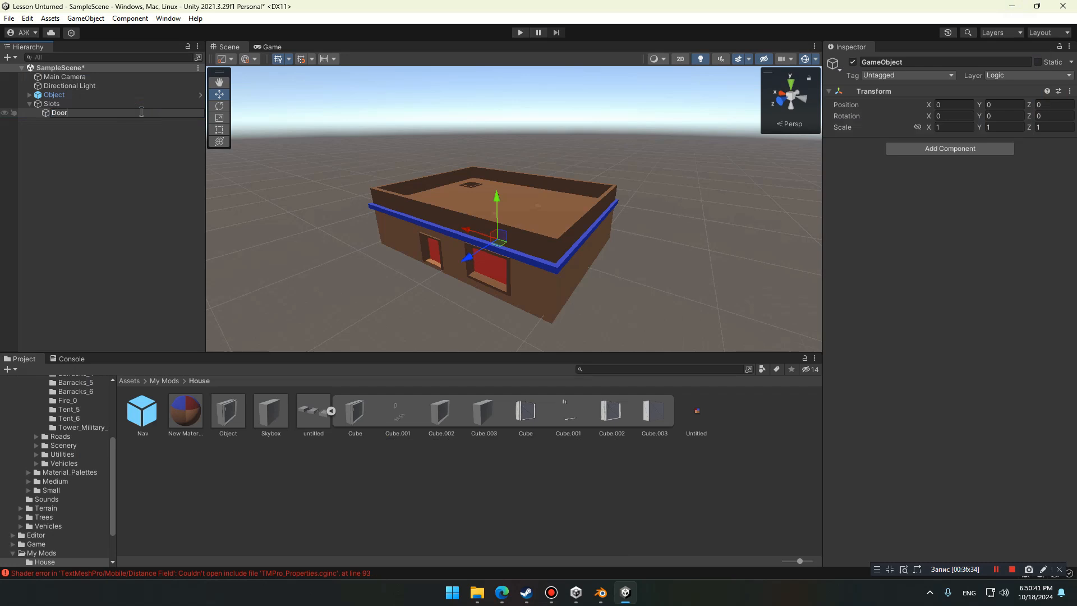
pyautogui.press('Return')
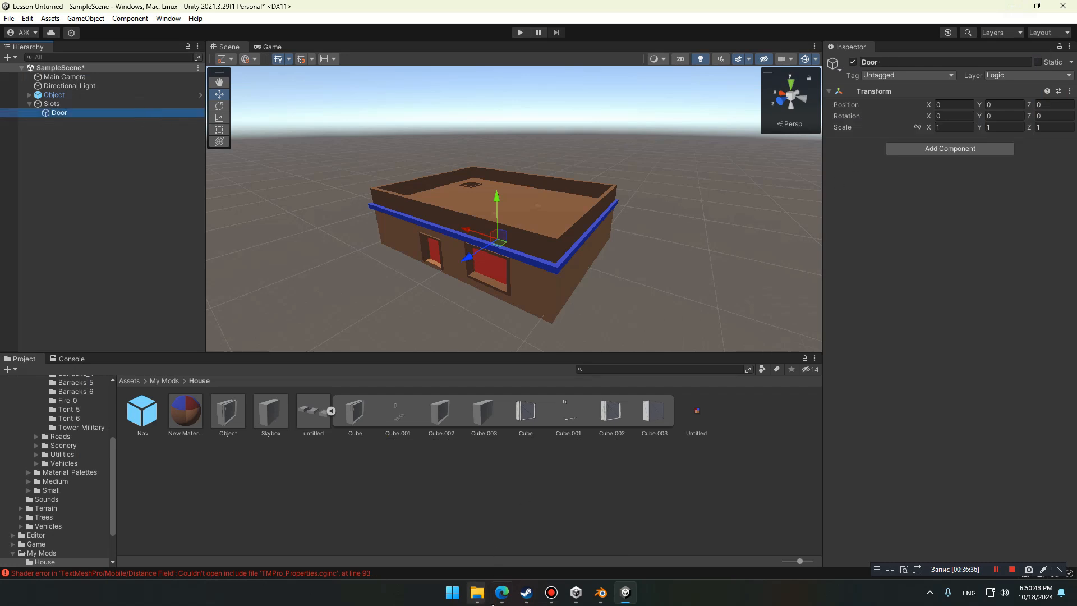
# Check the door rotation in the browser guide, and set Door's rotation to X 90 and Z -180 in Unity
pyautogui.click(502, 593)
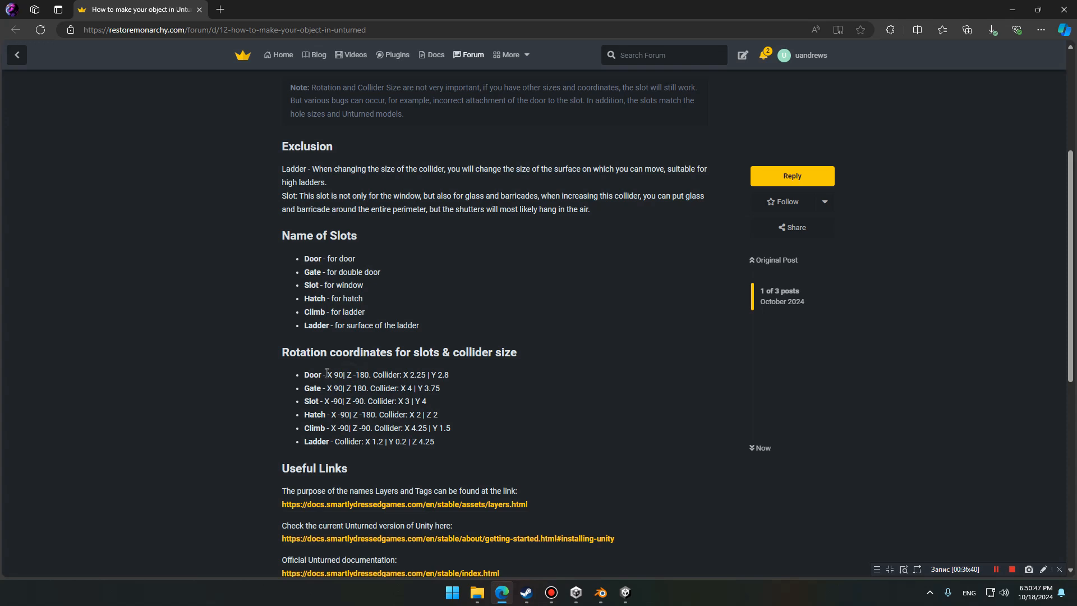
pyautogui.moveTo(327, 373); pyautogui.dragTo(368, 374)
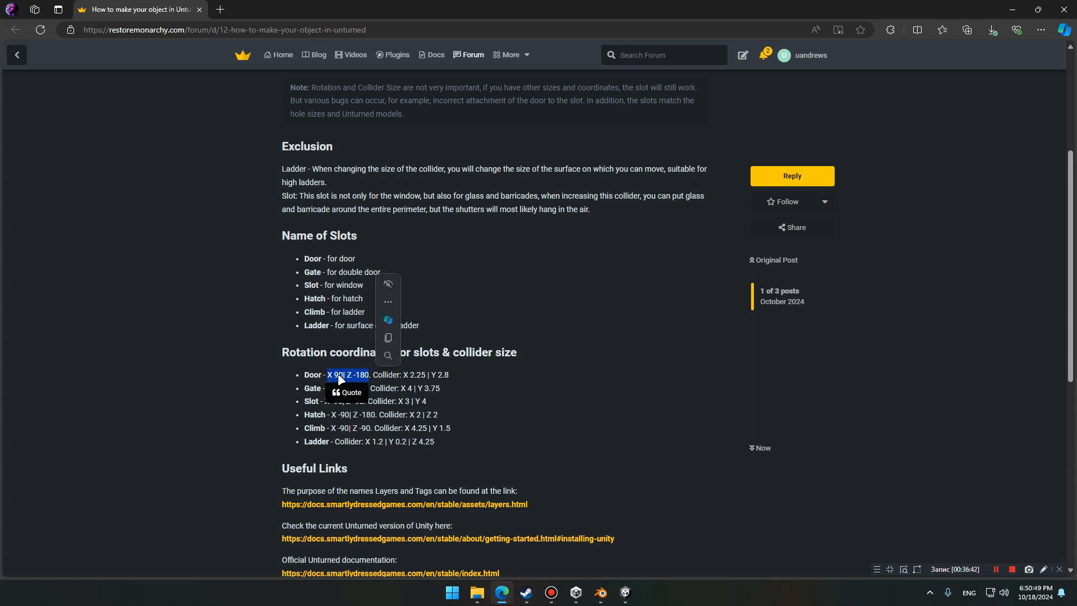
pyautogui.click(357, 376)
pyautogui.click(510, 598)
pyautogui.click(964, 119)
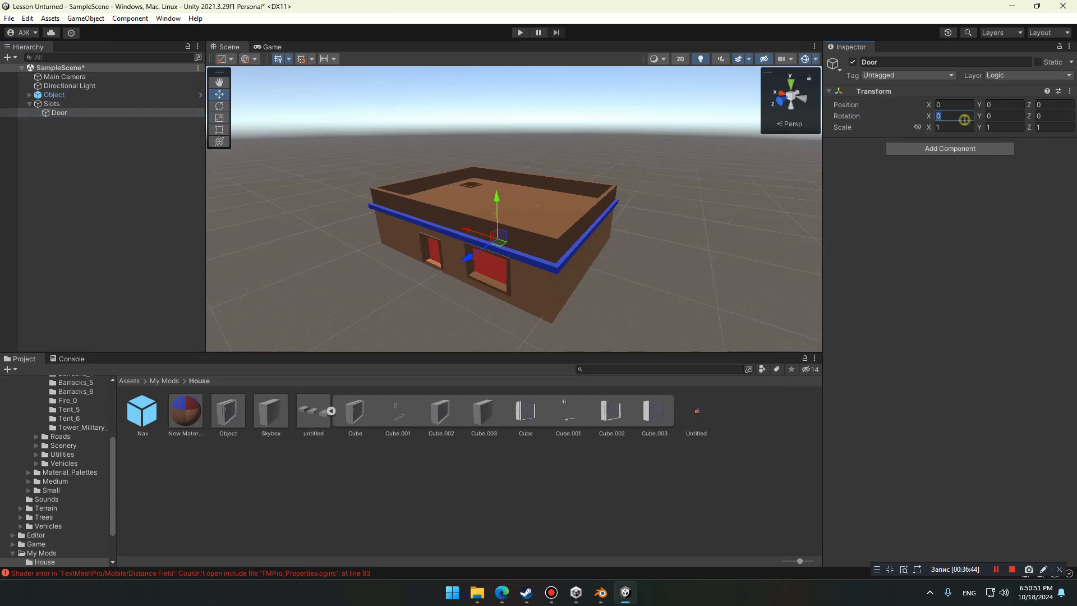
pyautogui.click(1055, 115)
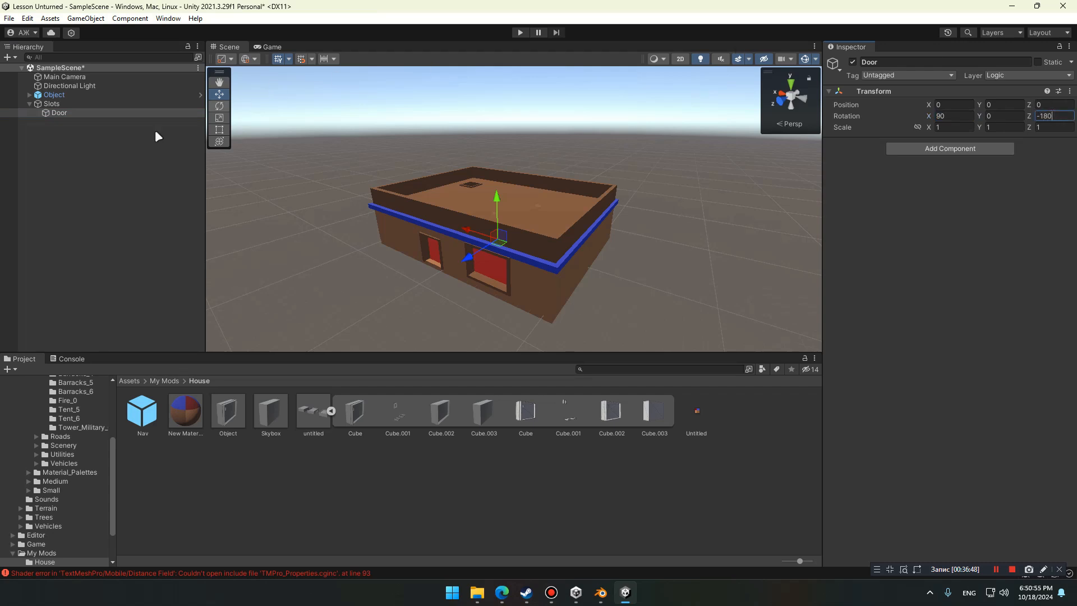
# Add a Box Collider component to Door
pyautogui.click(925, 149)
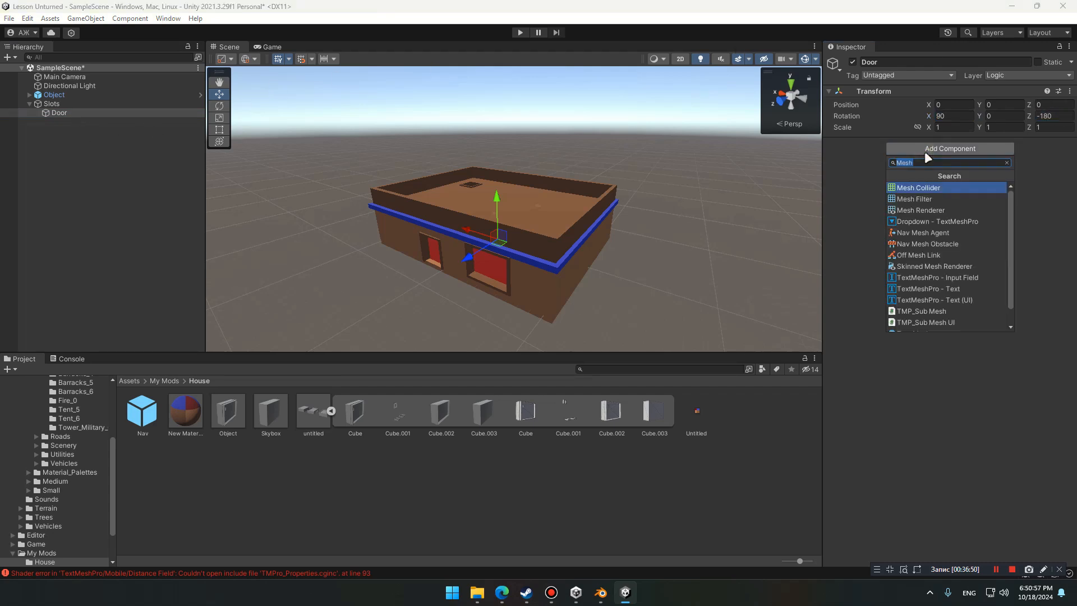
pyautogui.write('Box')
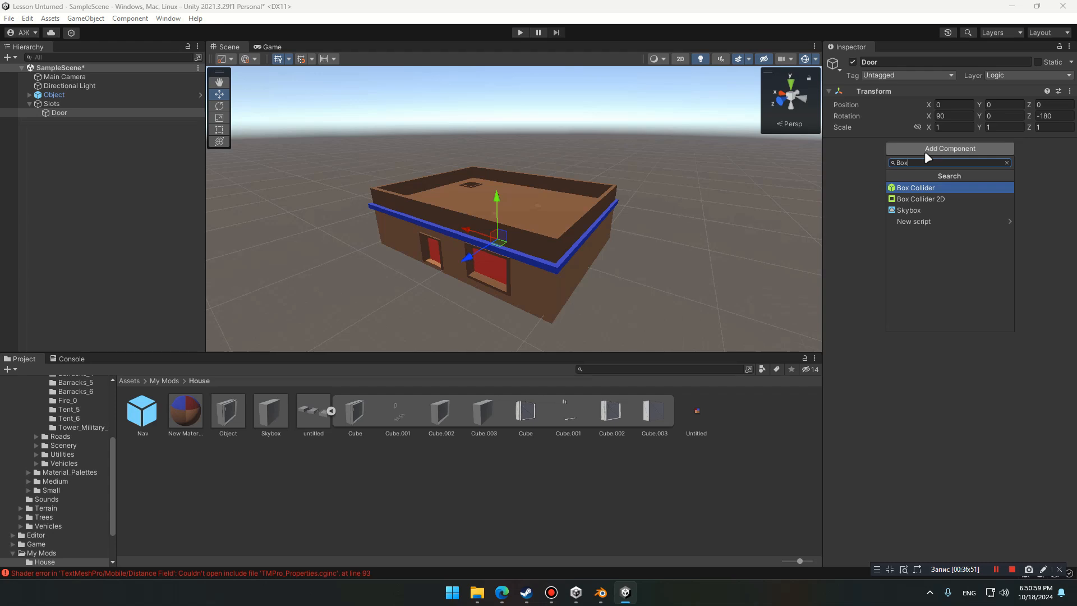
pyautogui.press('Return')
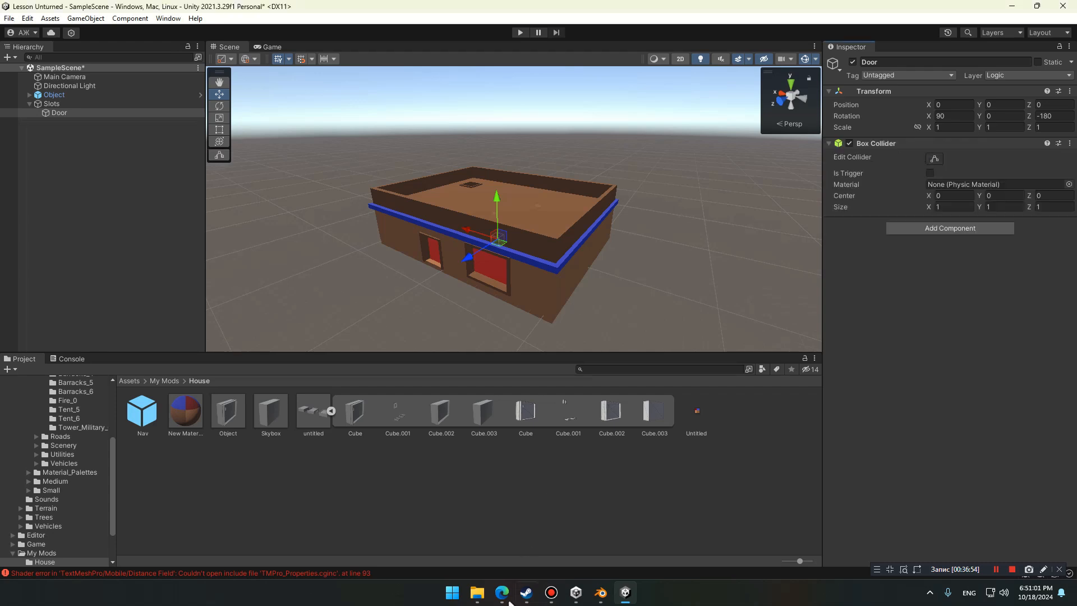
# Check the door collider size in the browser guide, and set Door's Box Collider size to X 2.25, Y 2.8, Z 0 in Unity
pyautogui.moveTo(506, 602)
pyautogui.click(502, 535)
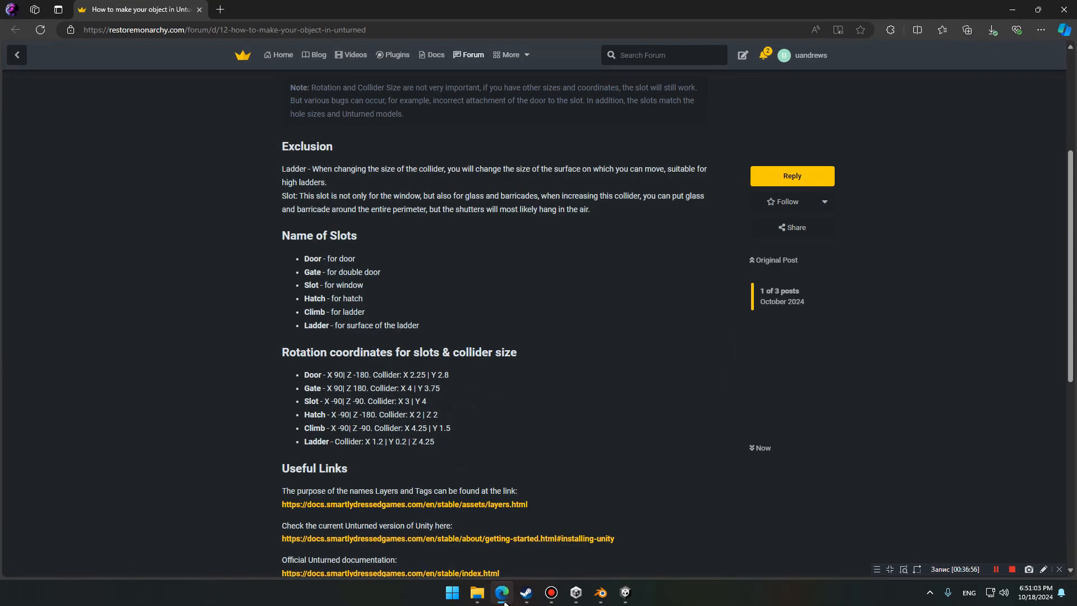
pyautogui.moveTo(409, 374); pyautogui.dragTo(425, 375)
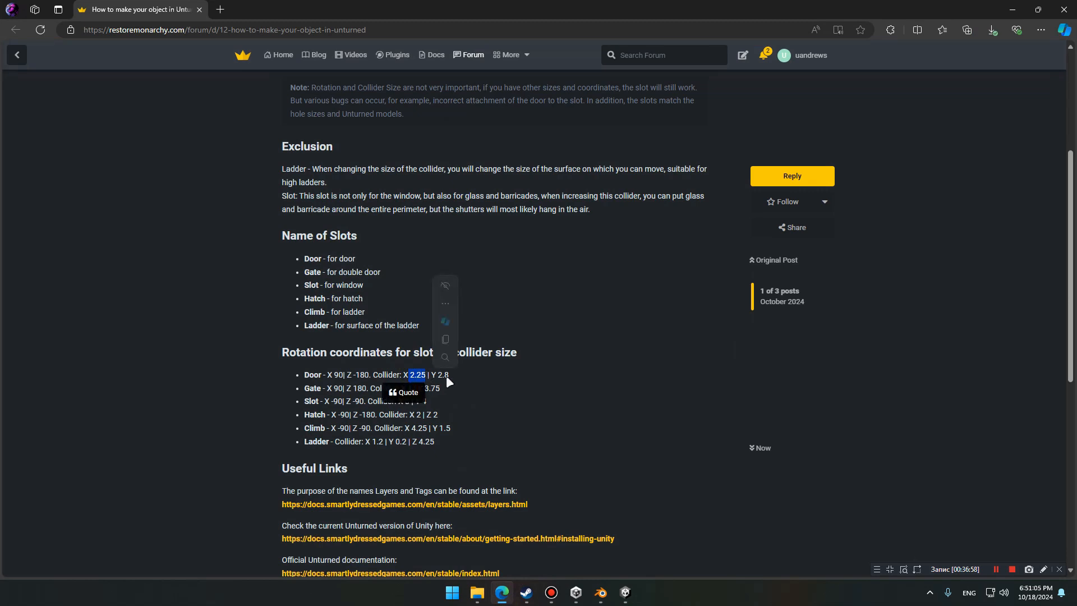
pyautogui.click(503, 601)
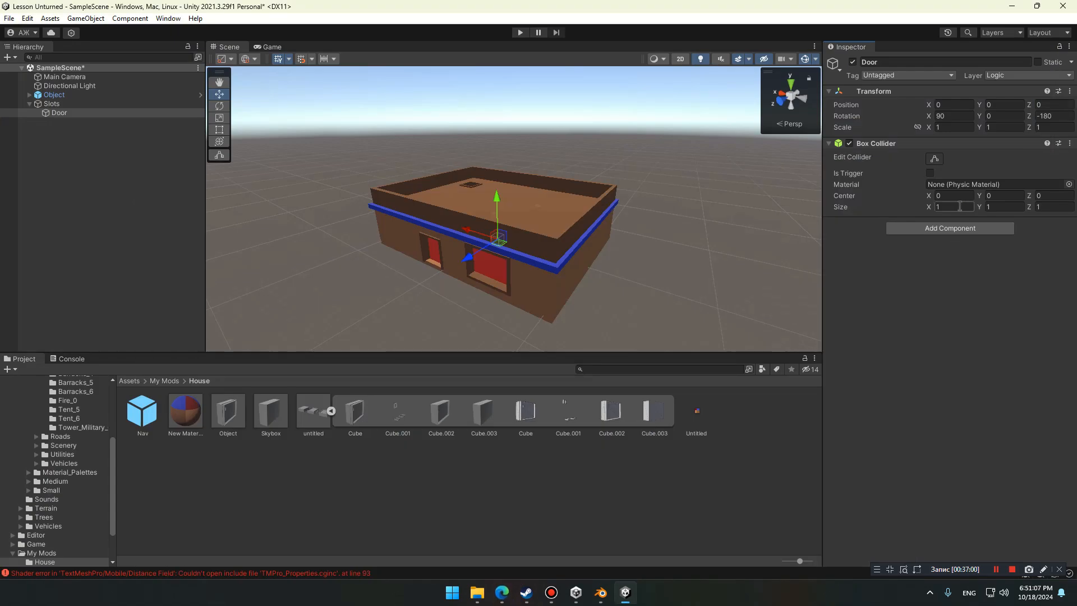
pyautogui.click(960, 207)
pyautogui.write('2.25')
pyautogui.click(989, 208)
pyautogui.write('2.8')
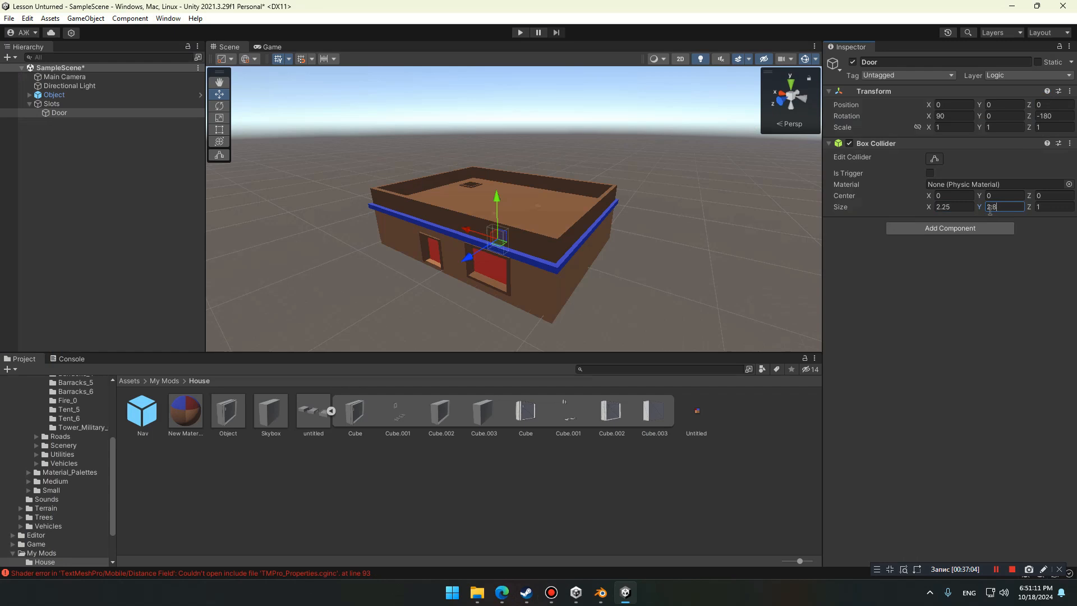
pyautogui.click(1054, 210)
# Move Door to the doorway in the house's front wall, at about X 1.51, Y -6.16, Z 1.22
pyautogui.click(118, 114)
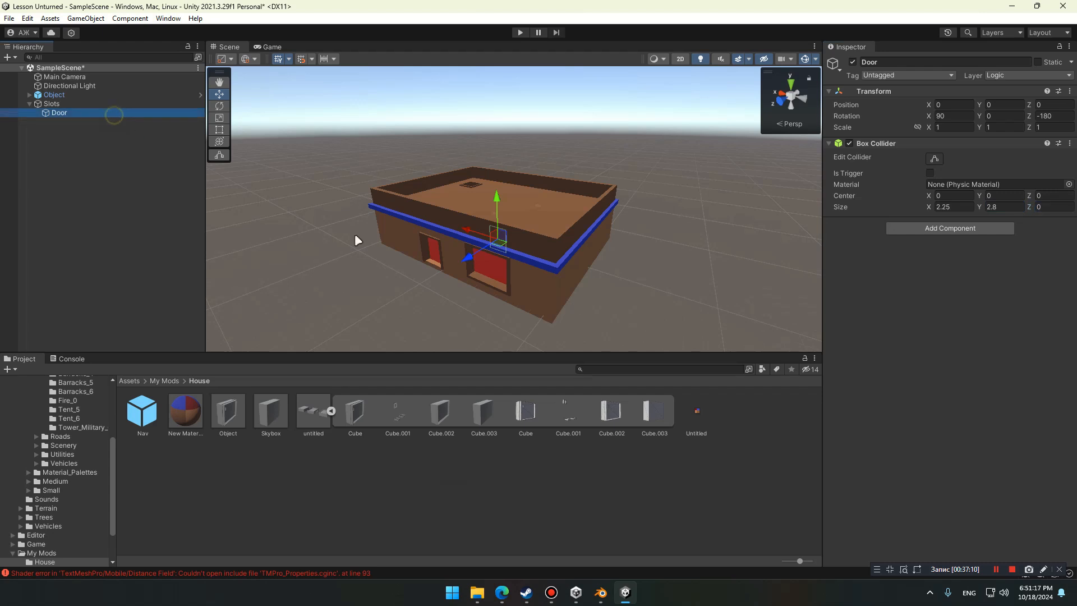
pyautogui.moveTo(469, 264); pyautogui.dragTo(519, 237)
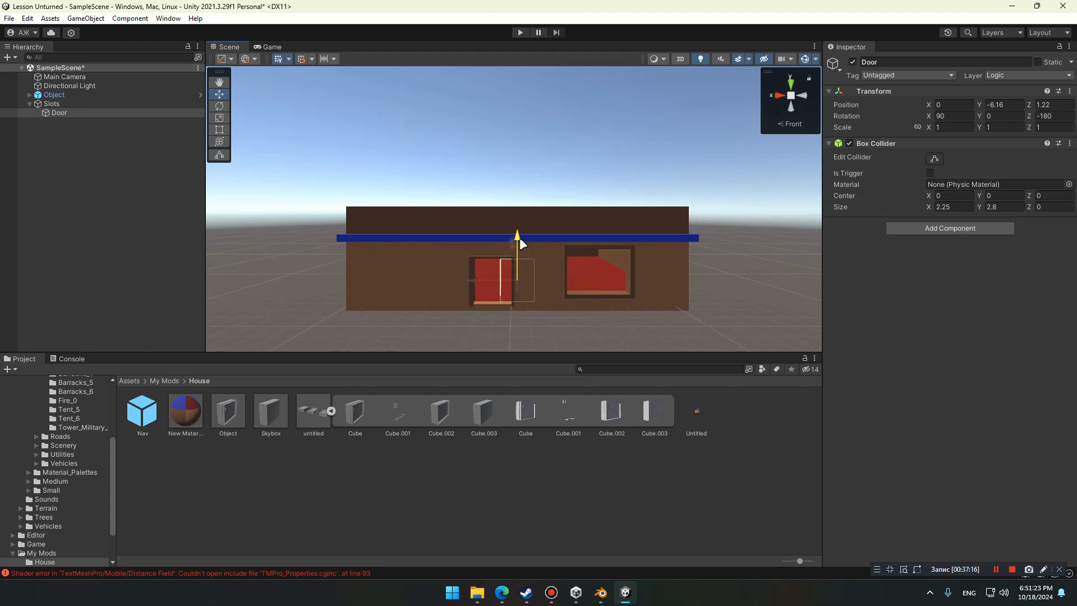
pyautogui.moveTo(481, 278); pyautogui.dragTo(447, 285)
# Align Door with the doorway opening in the front view, at about X 1.54, Z 1.61
pyautogui.click(791, 95)
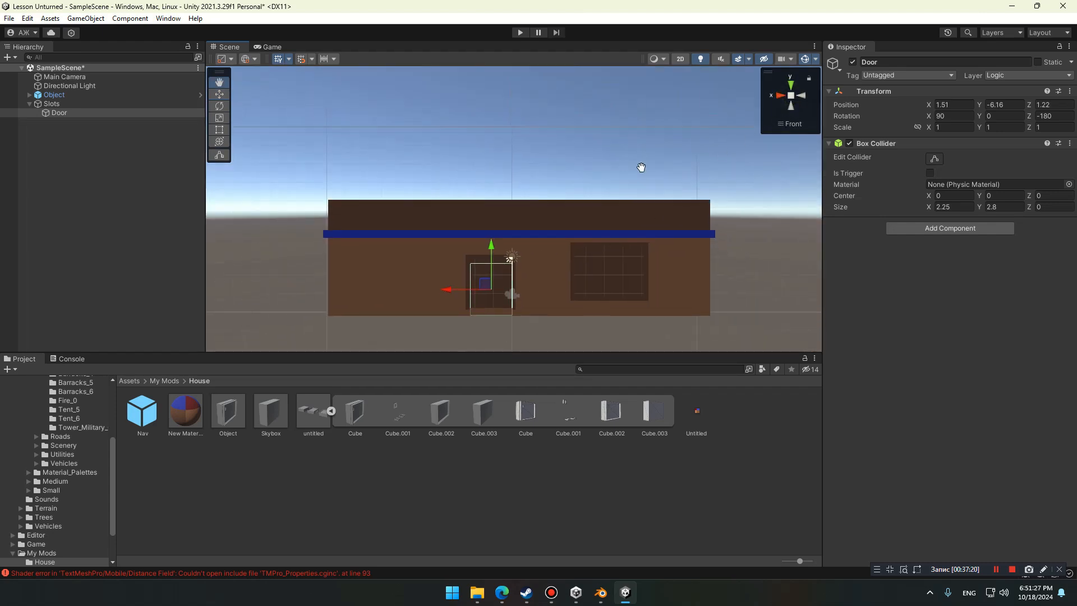
pyautogui.moveTo(497, 229); pyautogui.dragTo(498, 223)
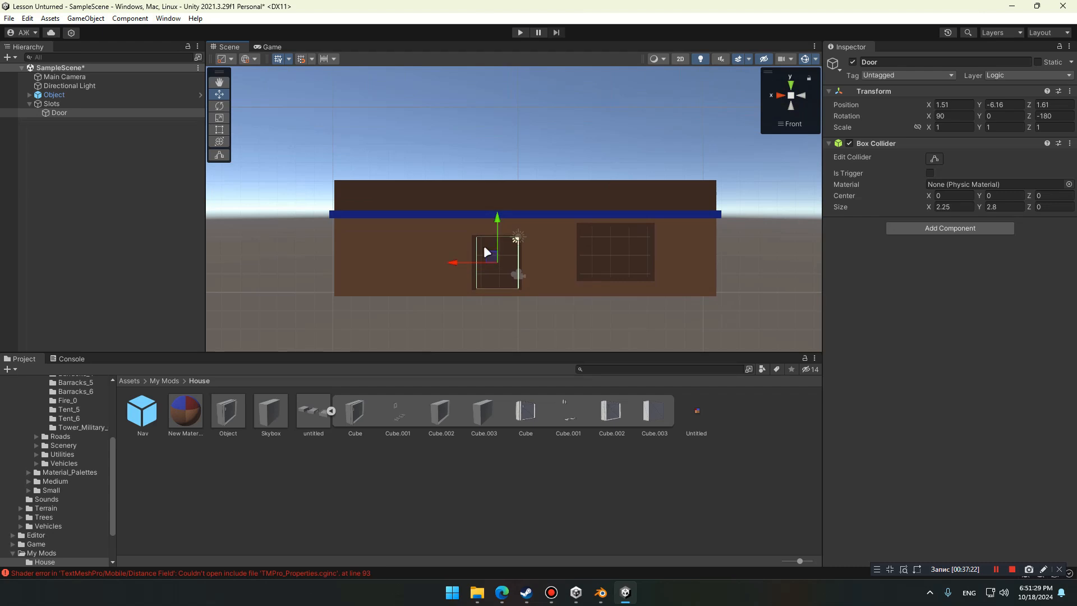
pyautogui.moveTo(459, 260); pyautogui.dragTo(454, 260)
pyautogui.scroll(3, 486, 270)
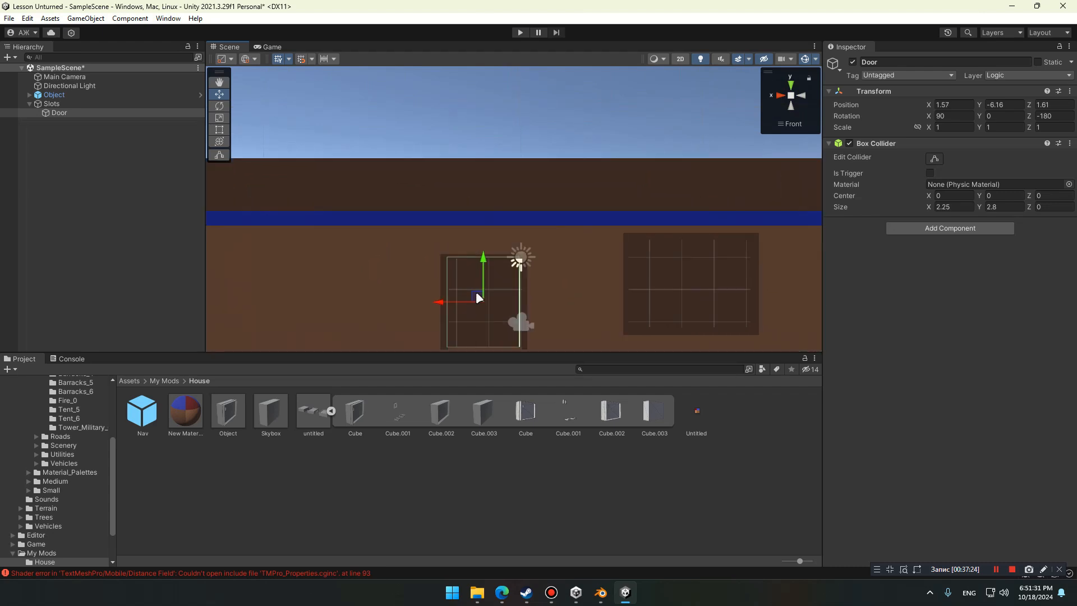
pyautogui.moveTo(436, 314); pyautogui.dragTo(429, 315)
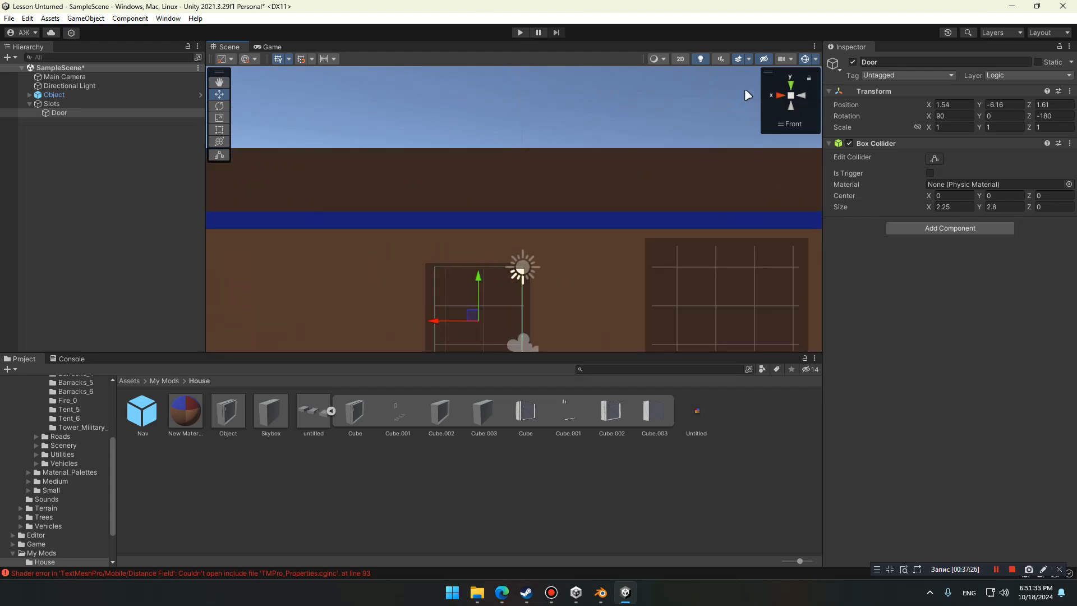
# Move Door outward along its depth into the front wall's doorway, at about Y -7.49
pyautogui.click(790, 85)
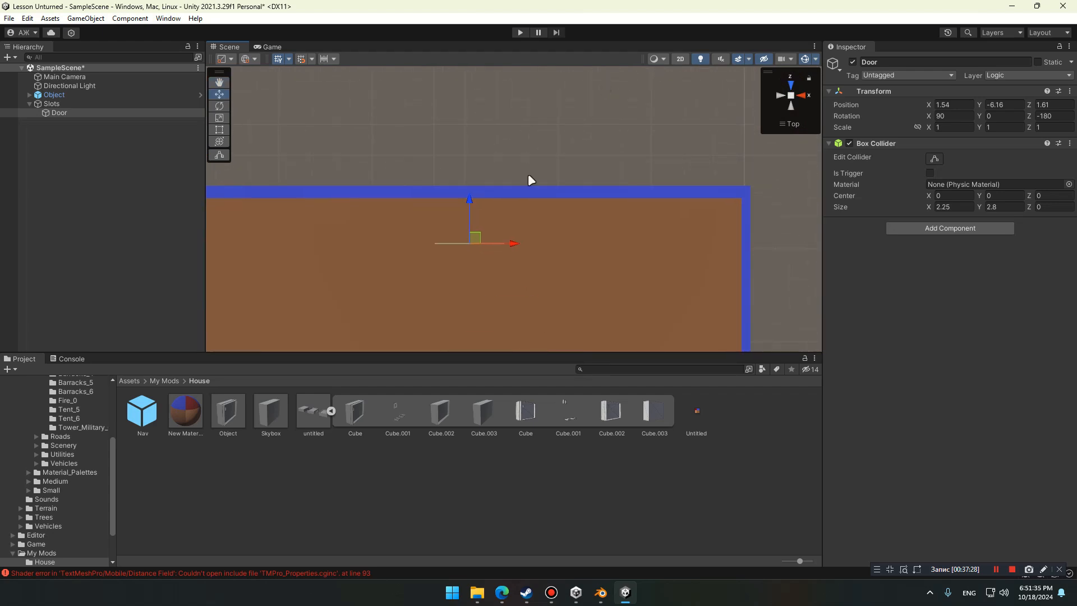
pyautogui.moveTo(471, 206); pyautogui.dragTo(476, 154)
pyautogui.moveTo(477, 154); pyautogui.dragTo(567, 93, button='right')
pyautogui.moveTo(452, 135); pyautogui.dragTo(491, 136)
pyautogui.moveTo(492, 136); pyautogui.dragTo(549, 145, button='right')
pyautogui.moveTo(546, 141); pyautogui.dragTo(549, 143)
pyautogui.moveTo(550, 143); pyautogui.dragTo(616, 121, button='right')
# Duplicate Door, and look up the window slot's name and rotation in the browser guide
pyautogui.click(93, 111)
pyautogui.hotkey('ctrl', 'd')
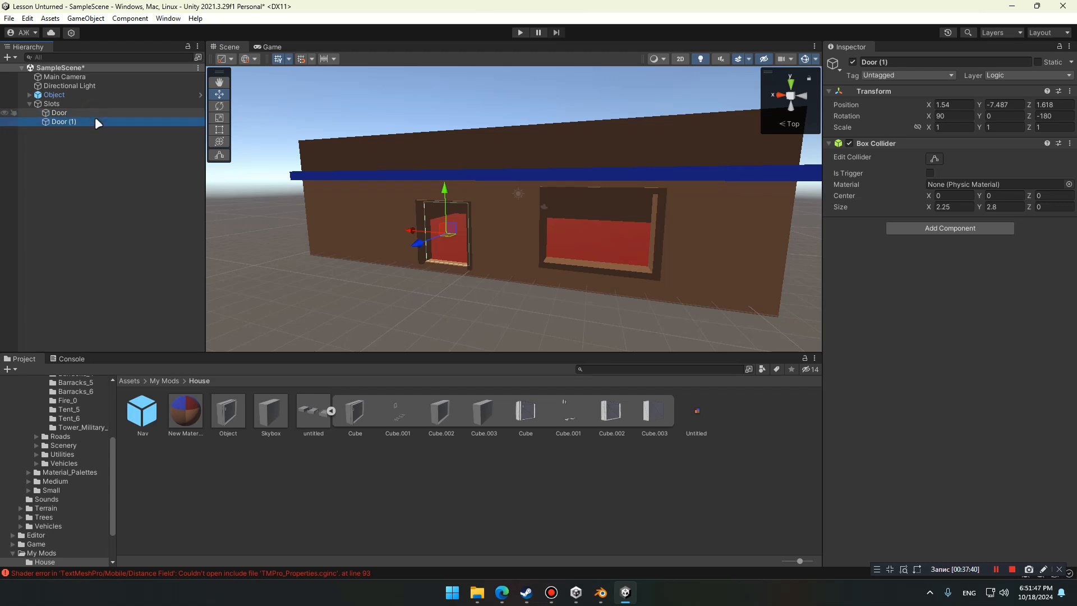
pyautogui.hotkey('alt', 'Tab')
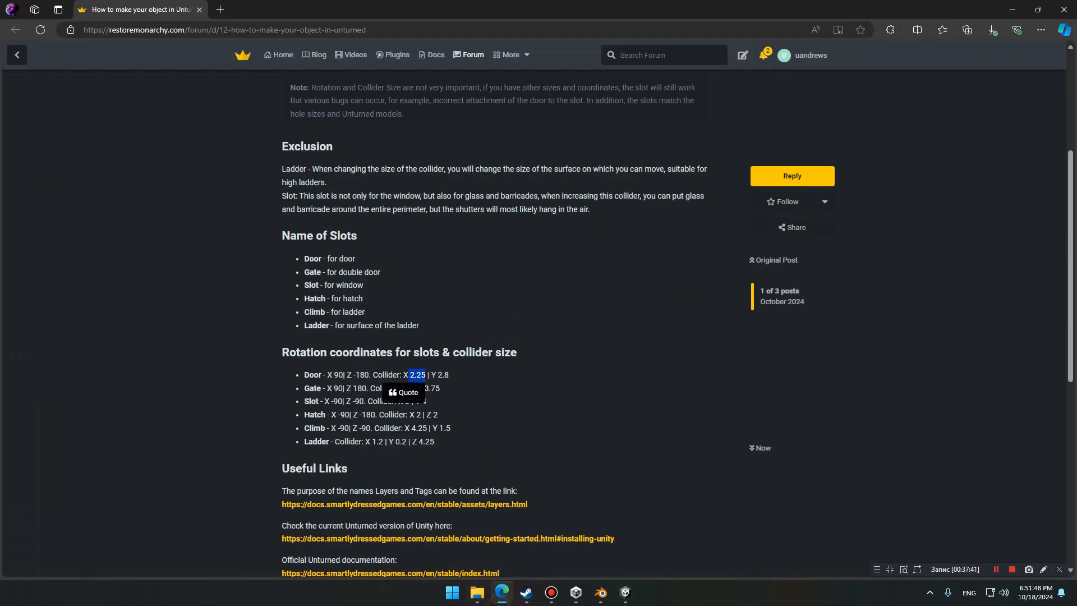
pyautogui.click(338, 386)
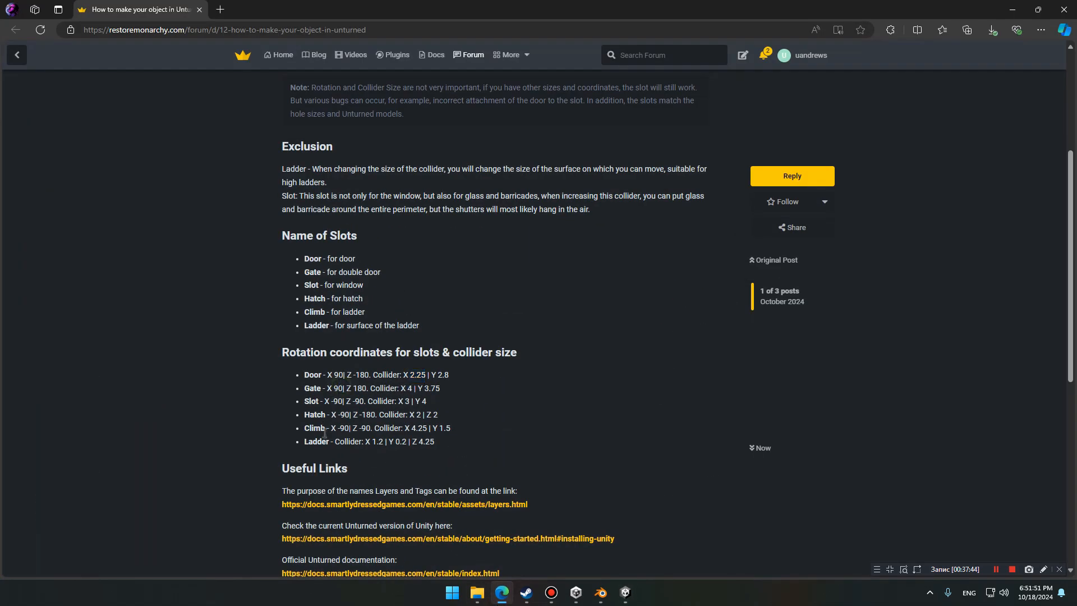
pyautogui.click(314, 400)
pyautogui.moveTo(322, 401); pyautogui.dragTo(362, 403)
pyautogui.click(335, 286)
pyautogui.moveTo(335, 286); pyautogui.dragTo(365, 284)
pyautogui.click(331, 292)
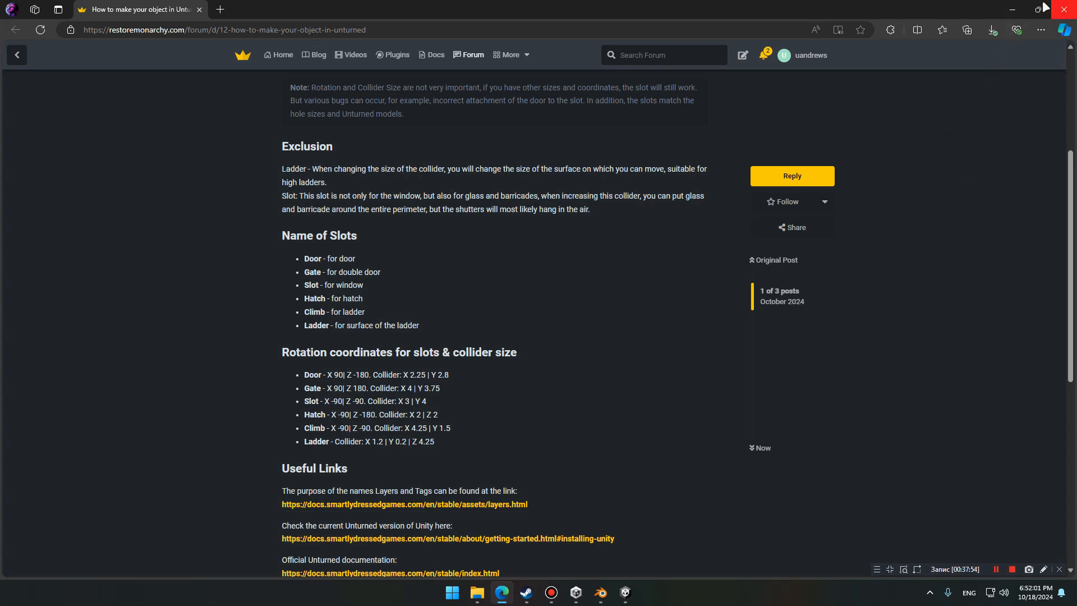
# Return to Unity and set the duplicated door's rotation to X -90 and Z -90
pyautogui.click(1013, 10)
pyautogui.click(953, 116)
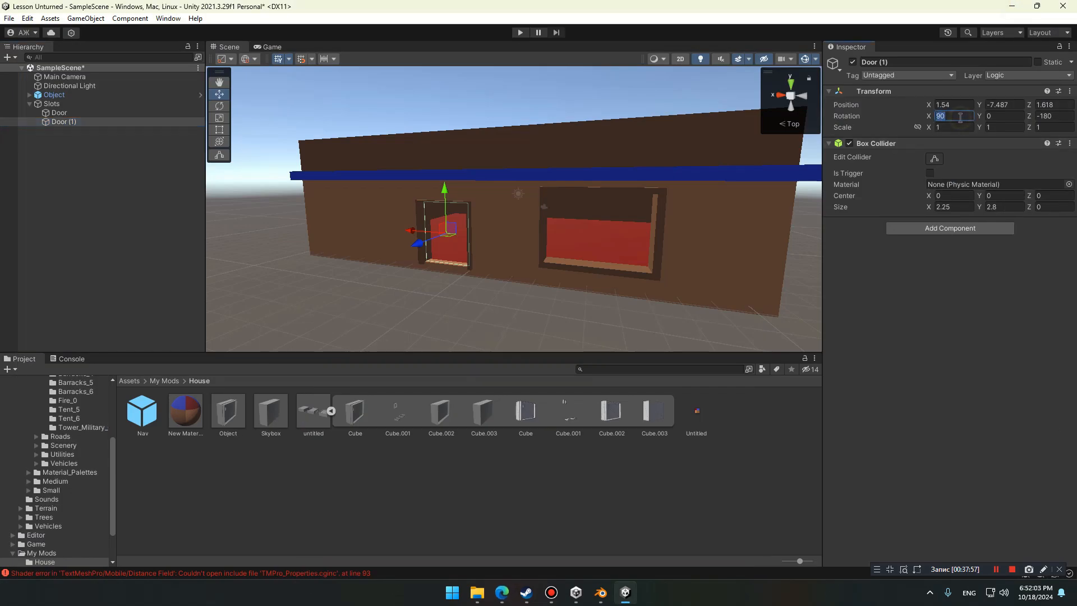
pyautogui.write('-90')
pyautogui.click(1042, 115)
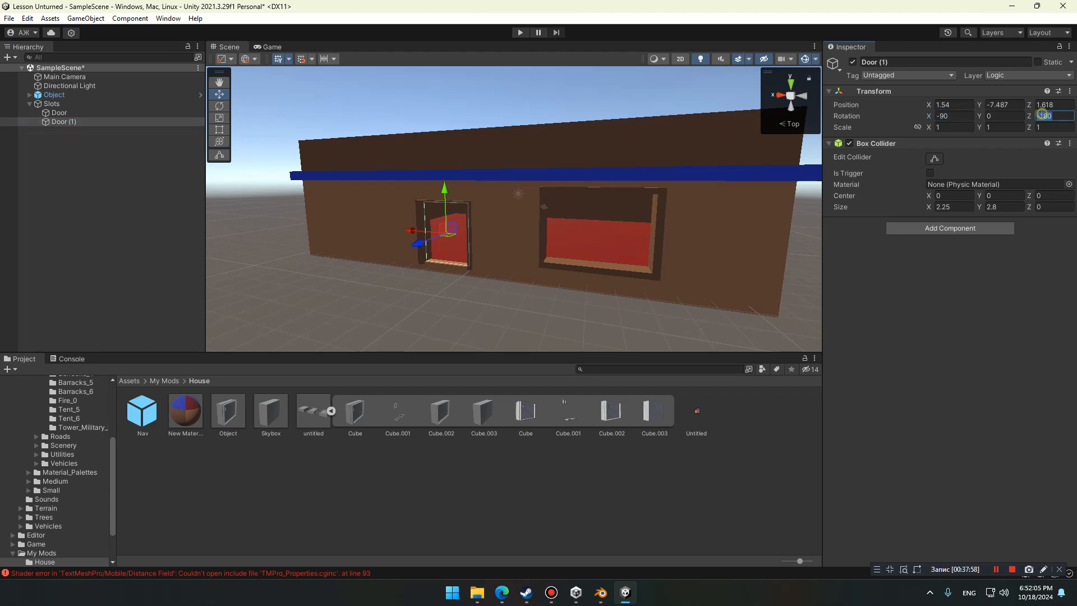
pyautogui.write('-90')
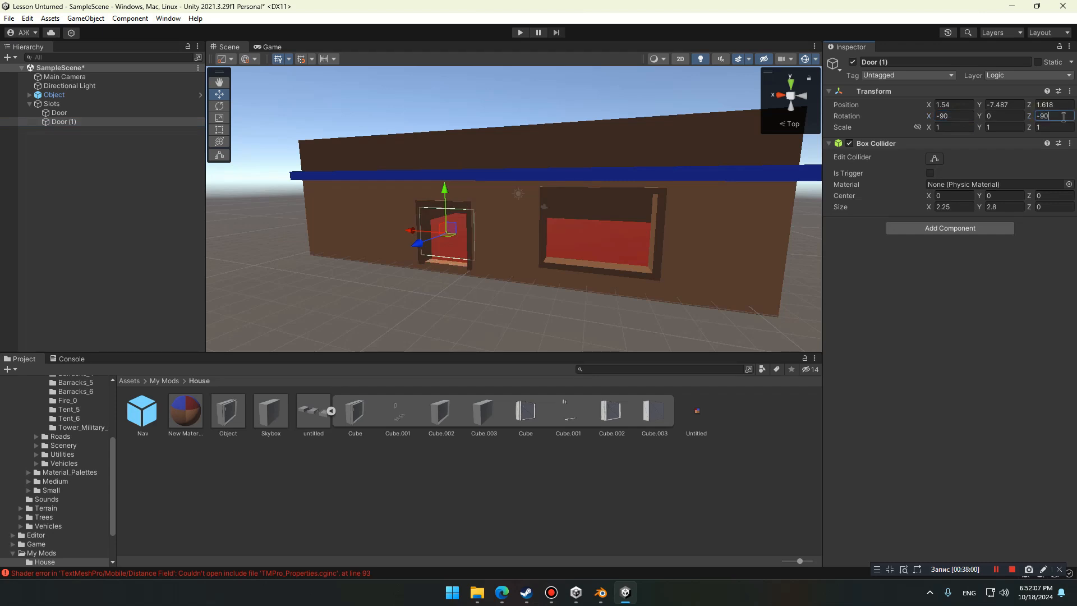
# Check the window slot's collider size in the browser guide, and set the duplicate's Box Collider size to X 3, Y 4 in Unity
pyautogui.click(503, 595)
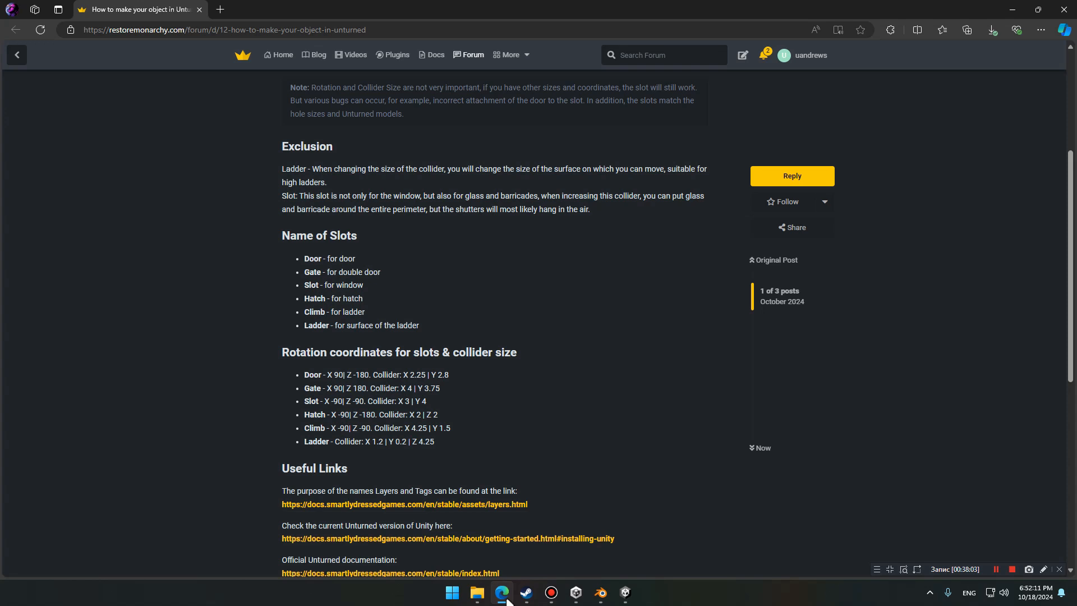
pyautogui.click(503, 595)
pyautogui.click(954, 207)
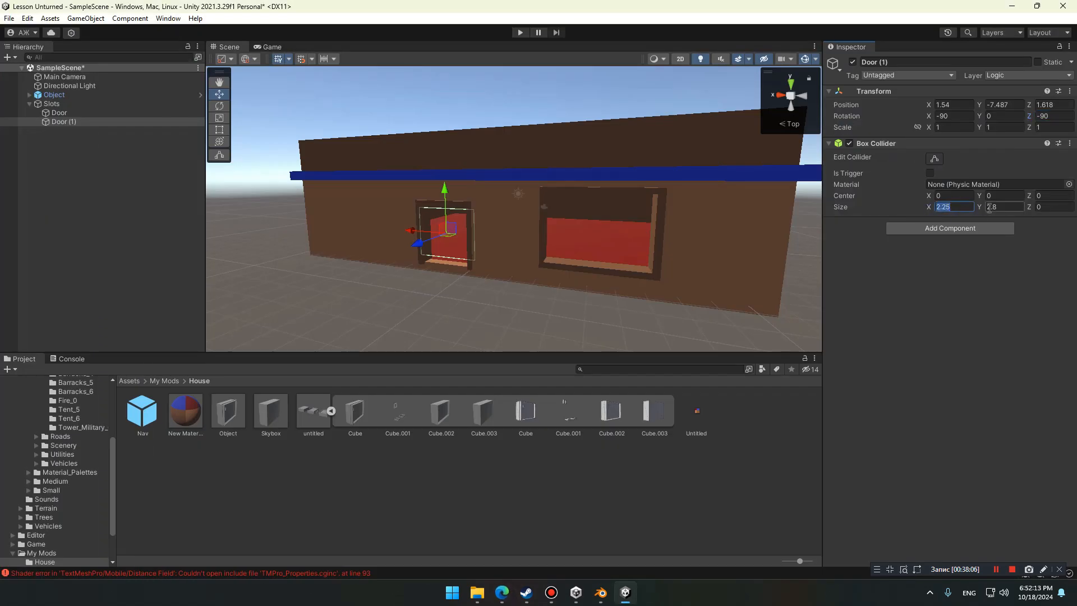
pyautogui.write('3')
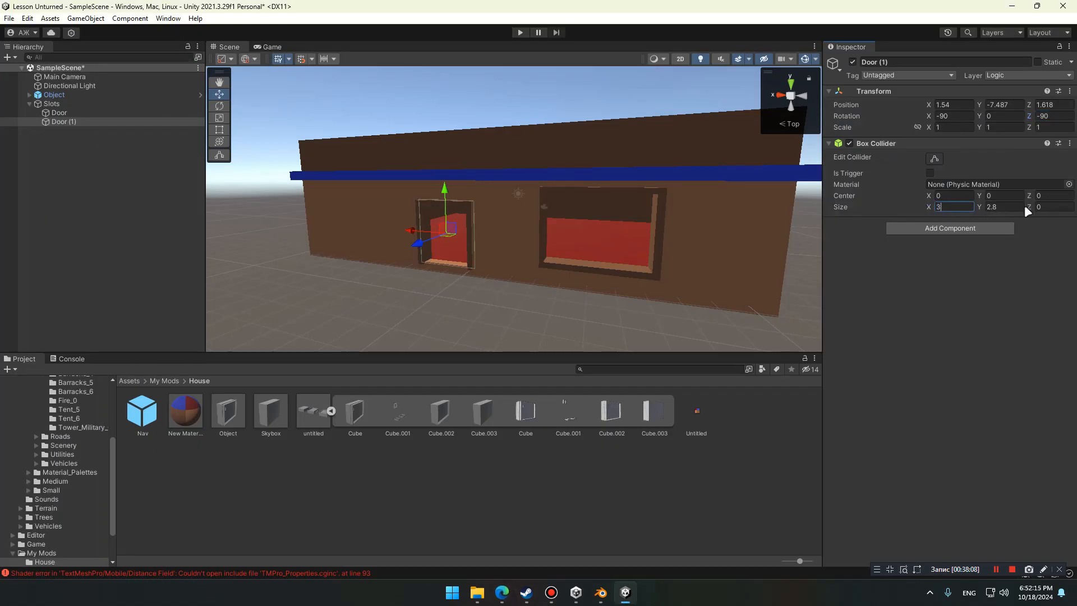
pyautogui.click(1004, 207)
pyautogui.write('4')
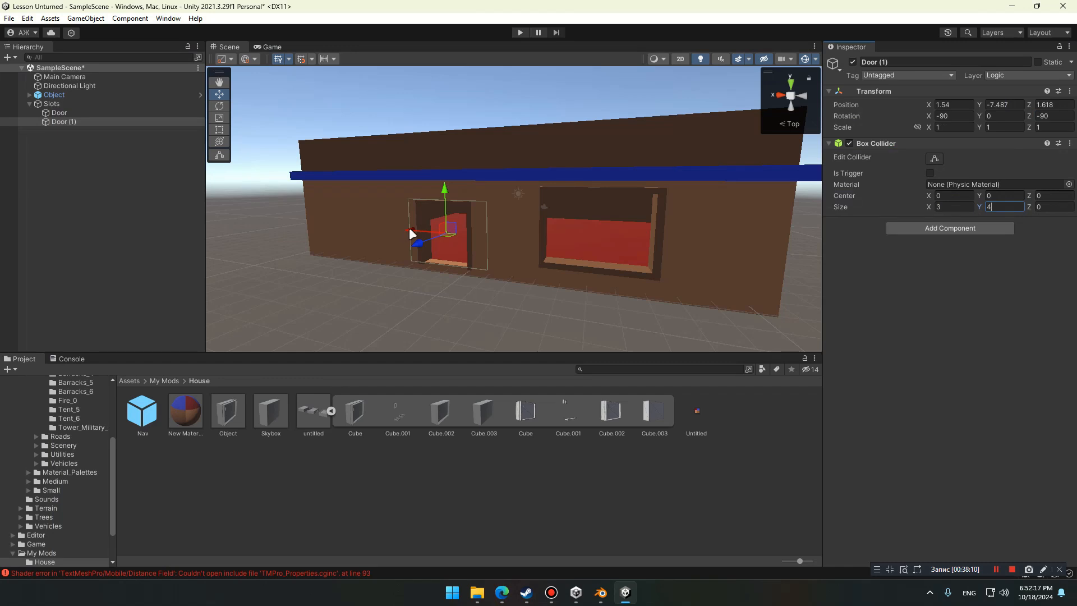
# Move the duplicate sideways to the window, at about X -4.09, and rename it Slot
pyautogui.moveTo(409, 227); pyautogui.dragTo(532, 239)
pyautogui.click(154, 121)
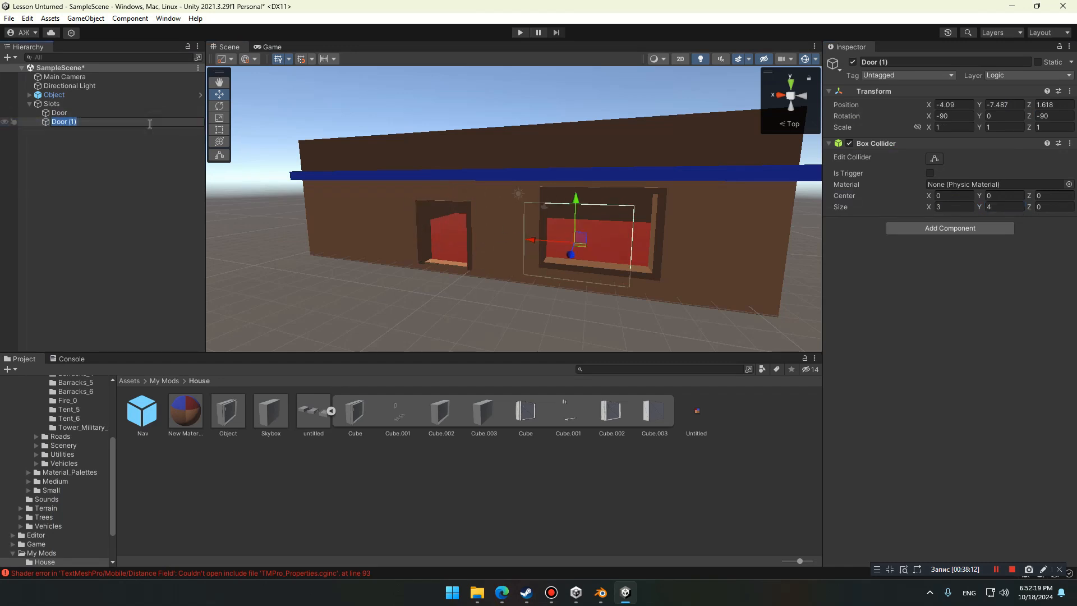
pyautogui.write('Slot')
pyautogui.press('Return')
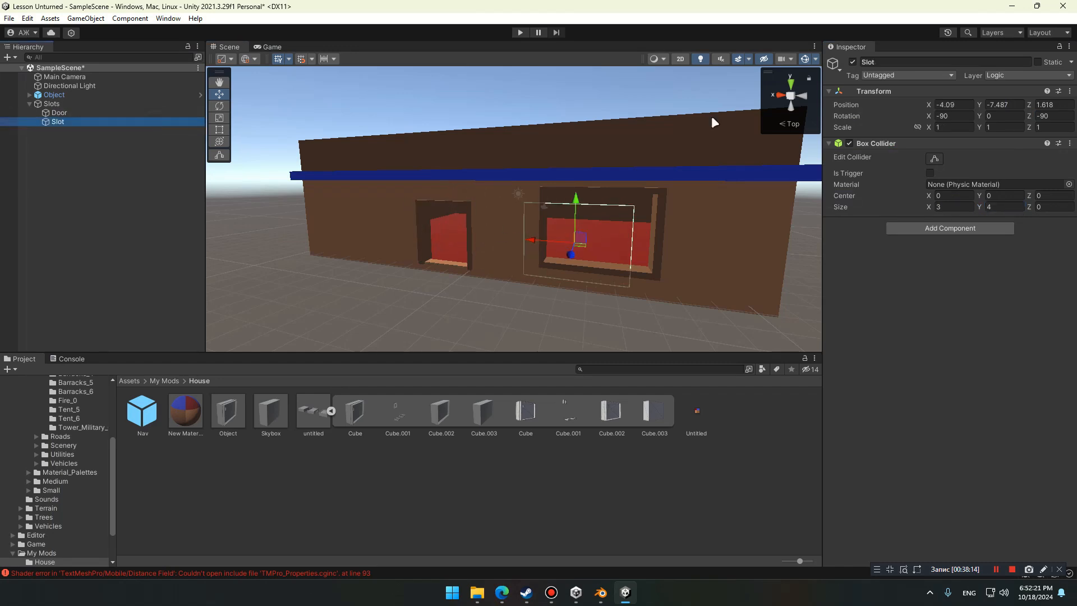
# Align Slot with the window opening in the front view, at about X -4.9, Z 2.18
pyautogui.click(793, 100)
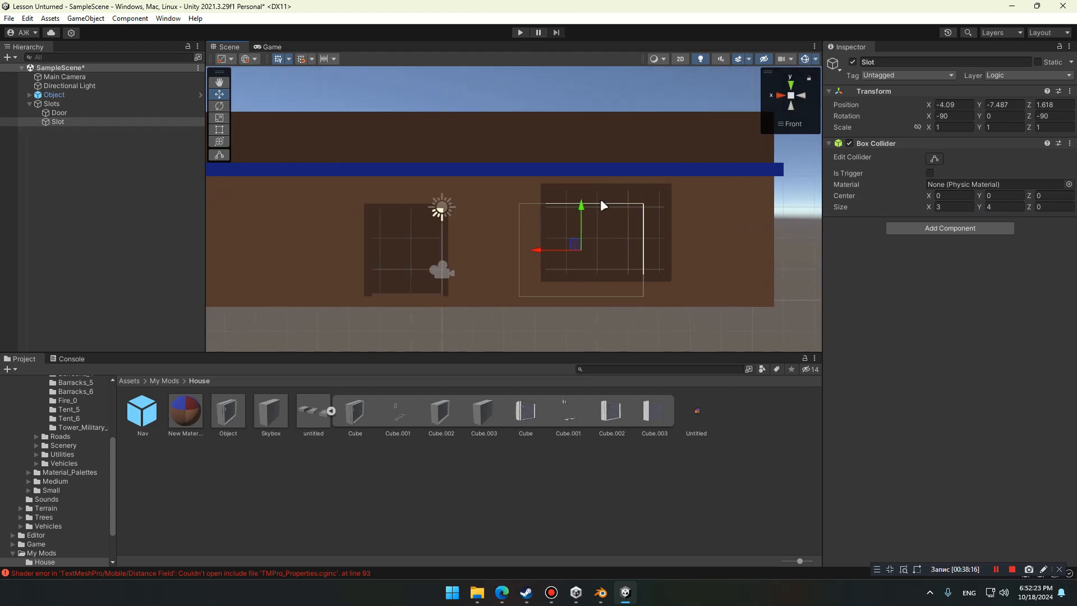
pyautogui.moveTo(583, 204); pyautogui.dragTo(584, 187)
pyautogui.moveTo(540, 234); pyautogui.dragTo(565, 231)
pyautogui.moveTo(610, 199); pyautogui.dragTo(609, 197)
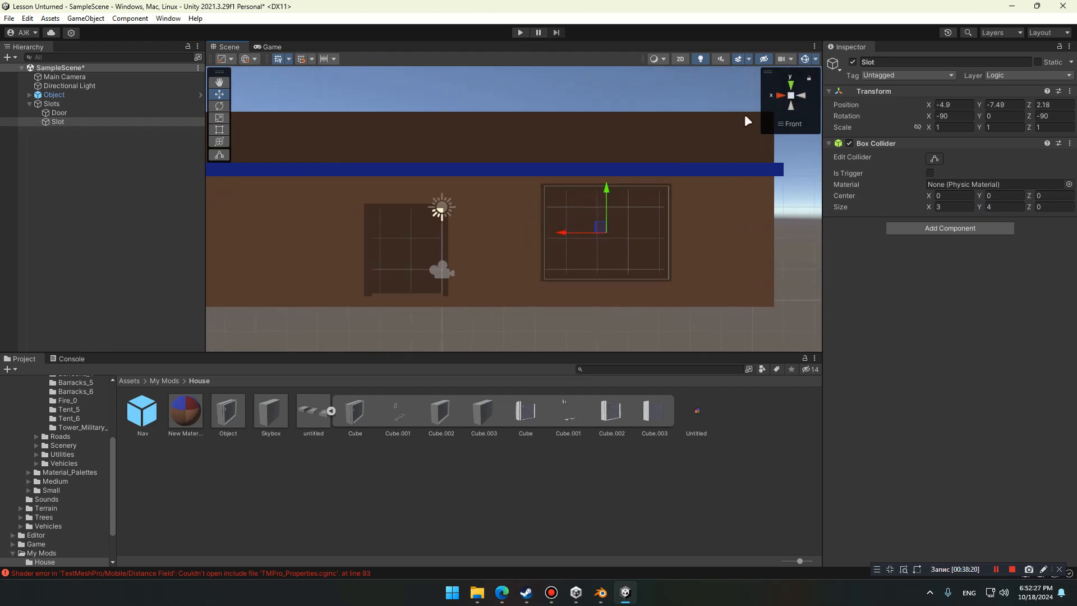
# Shift Slot along its depth to about Y -7.62 in the side view, and check its fit in the window
pyautogui.click(801, 96)
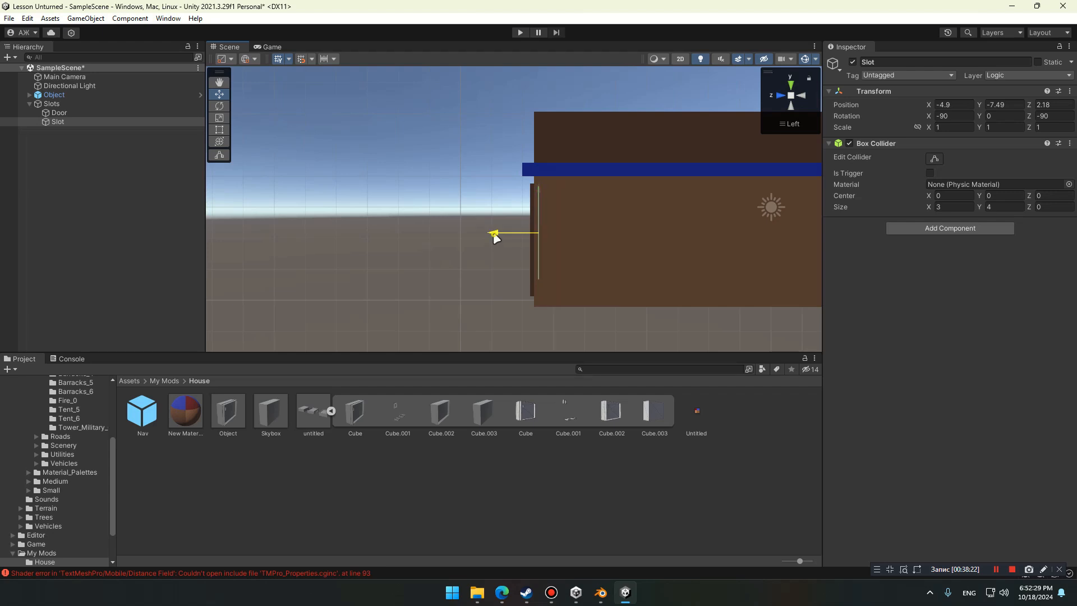
pyautogui.moveTo(493, 233); pyautogui.dragTo(497, 232)
pyautogui.click(779, 95)
pyautogui.click(790, 96)
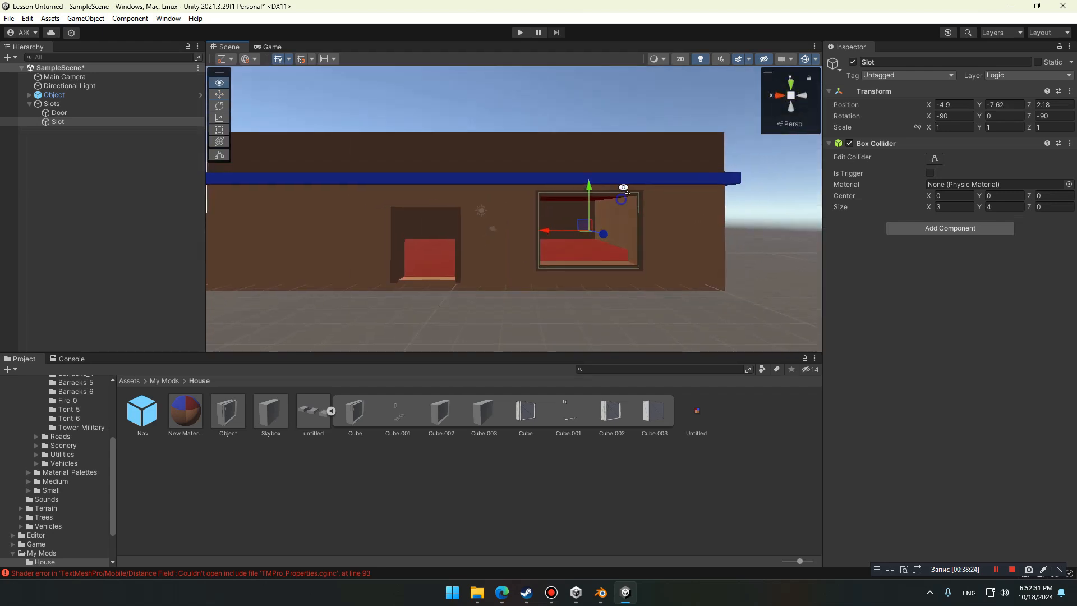
pyautogui.press('w')
pyautogui.moveTo(622, 187); pyautogui.dragTo(560, 283, button='right')
pyautogui.press('s')
pyautogui.click(555, 285)
pyautogui.press('w')
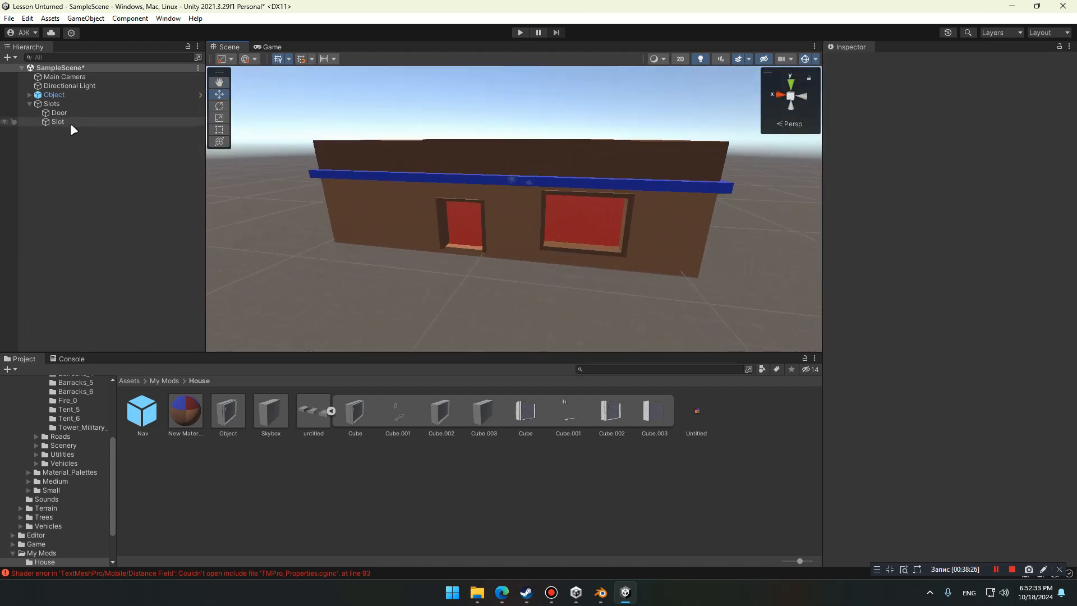
# Compare the positions, rotations and Box Collider sizes of Door and Slot
pyautogui.click(71, 123)
pyautogui.click(78, 115)
pyautogui.click(957, 204)
pyautogui.click(1009, 204)
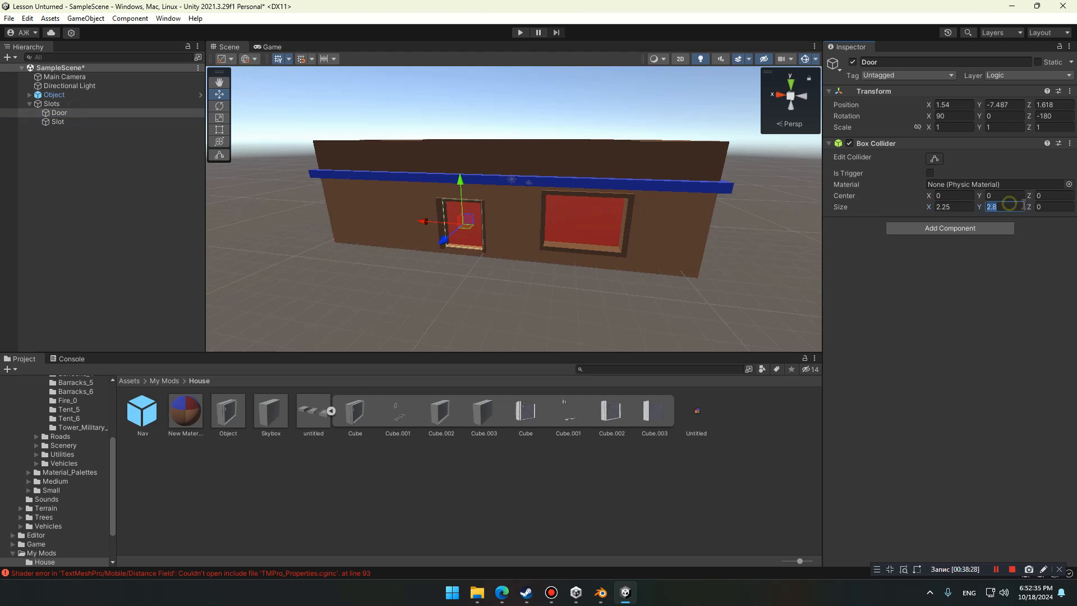
pyautogui.click(140, 121)
pyautogui.click(1004, 207)
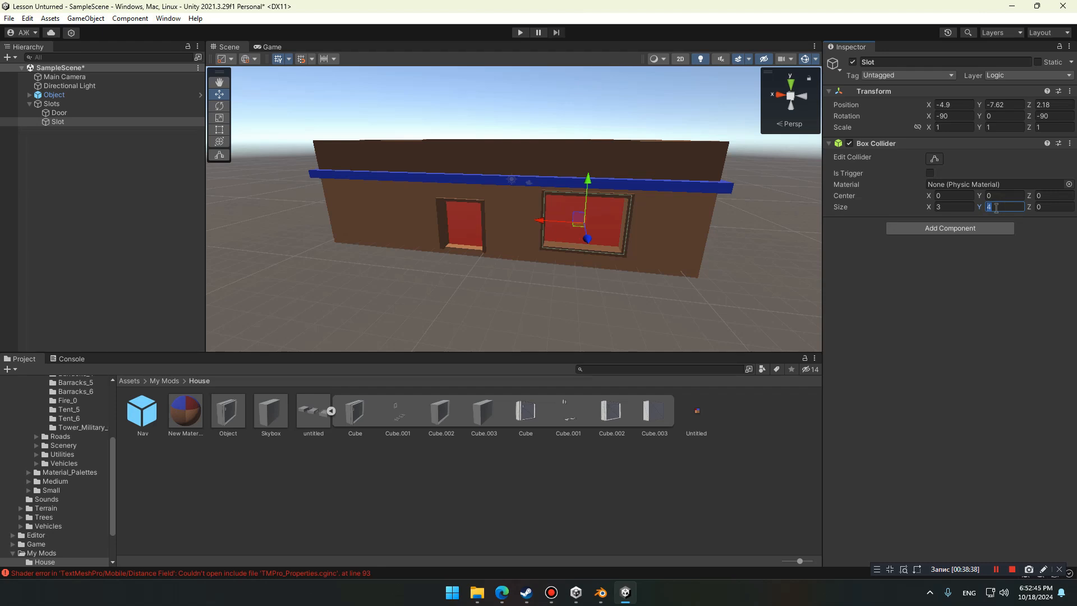
pyautogui.click(99, 114)
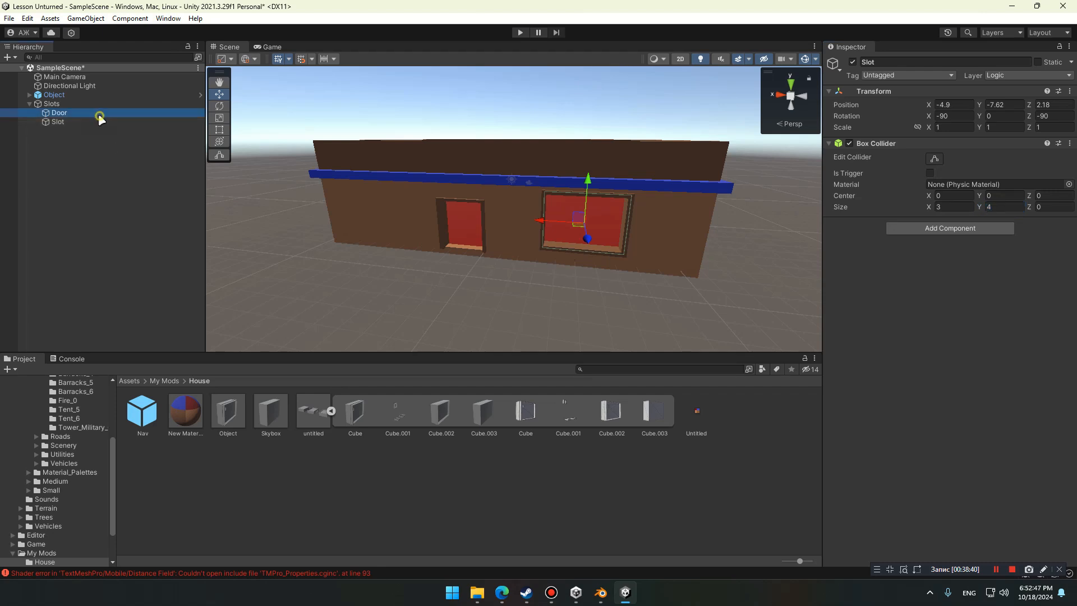
pyautogui.click(109, 120)
pyautogui.click(109, 114)
pyautogui.click(115, 121)
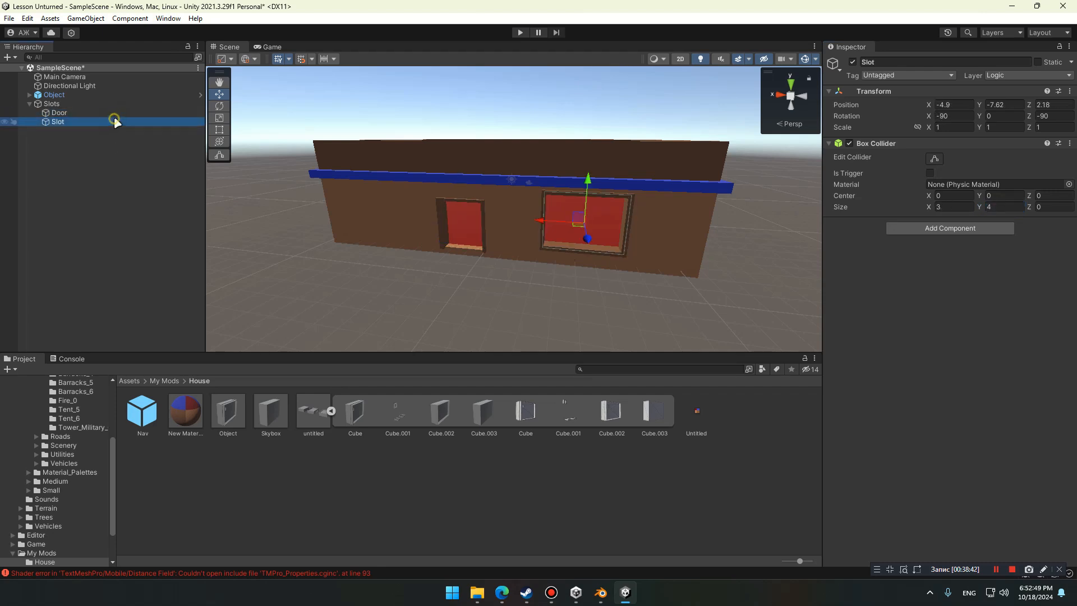
pyautogui.click(133, 112)
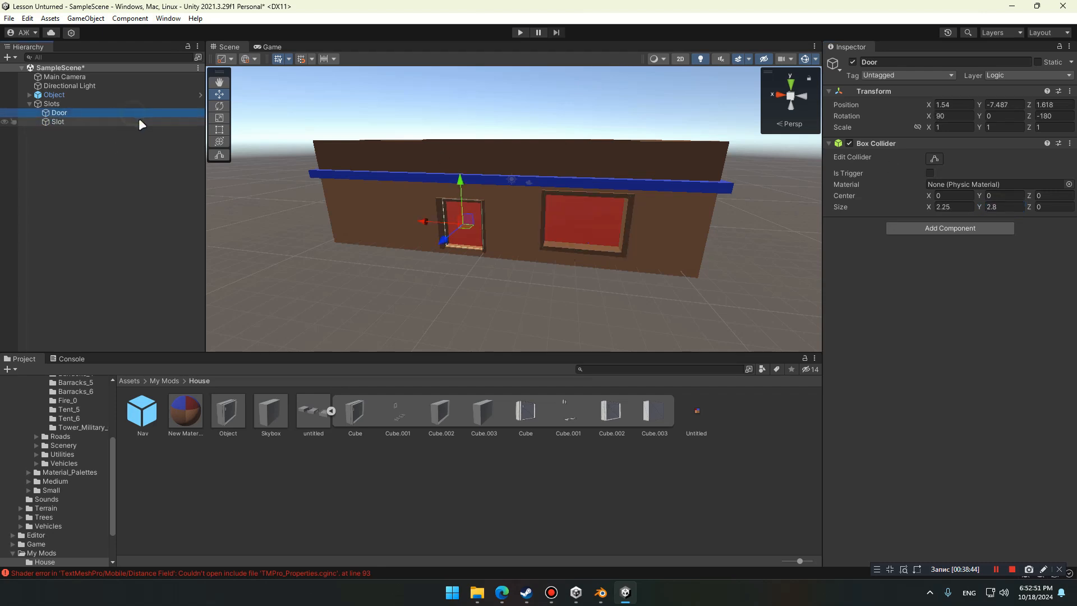
pyautogui.click(140, 120)
pyautogui.click(139, 114)
pyautogui.click(138, 121)
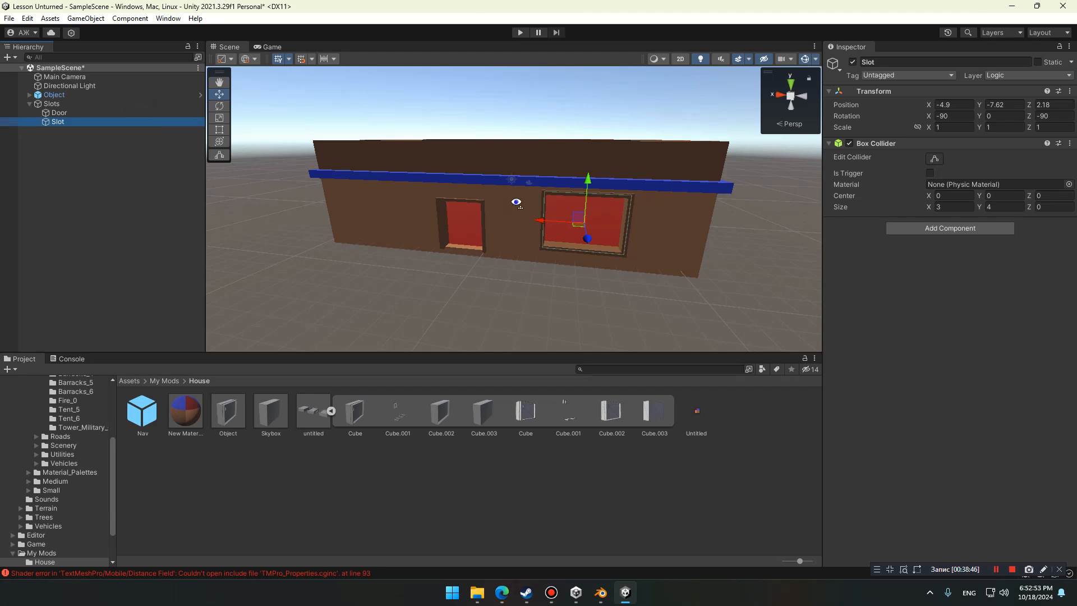
# Examine Slot's placement in the front wall's window from several angles
pyautogui.moveTo(517, 202); pyautogui.dragTo(486, 198, button='right')
pyautogui.press('w')
pyautogui.press('s')
pyautogui.press('w')
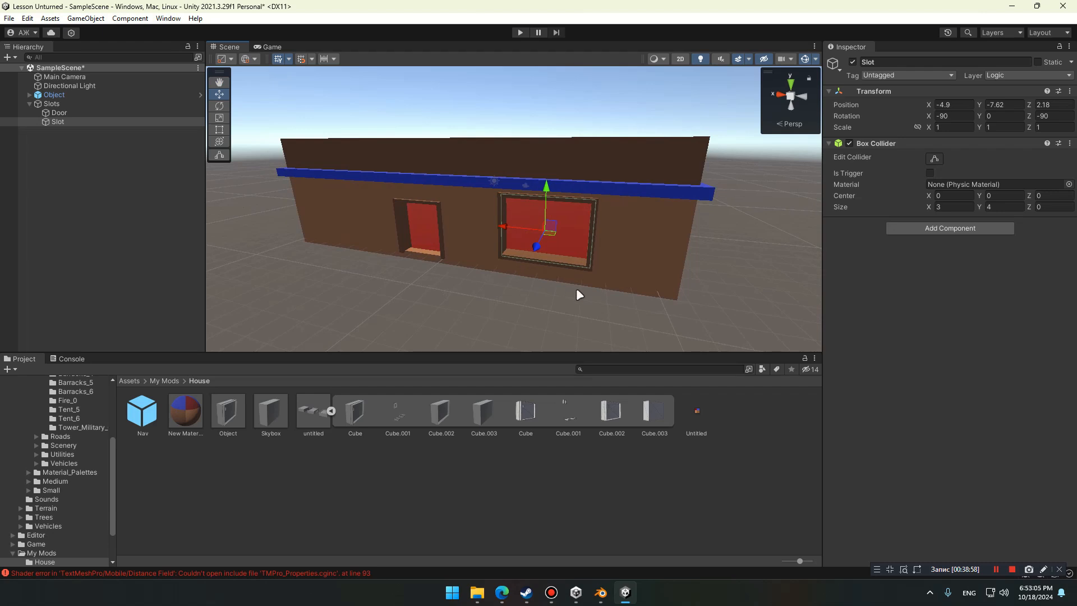
pyautogui.press('w')
pyautogui.moveTo(579, 294)
pyautogui.mouseDown(button='right')
pyautogui.moveTo(604, 299)
pyautogui.moveTo(583, 269)
pyautogui.moveTo(577, 275)
pyautogui.mouseUp(button='right')
pyautogui.press('s')
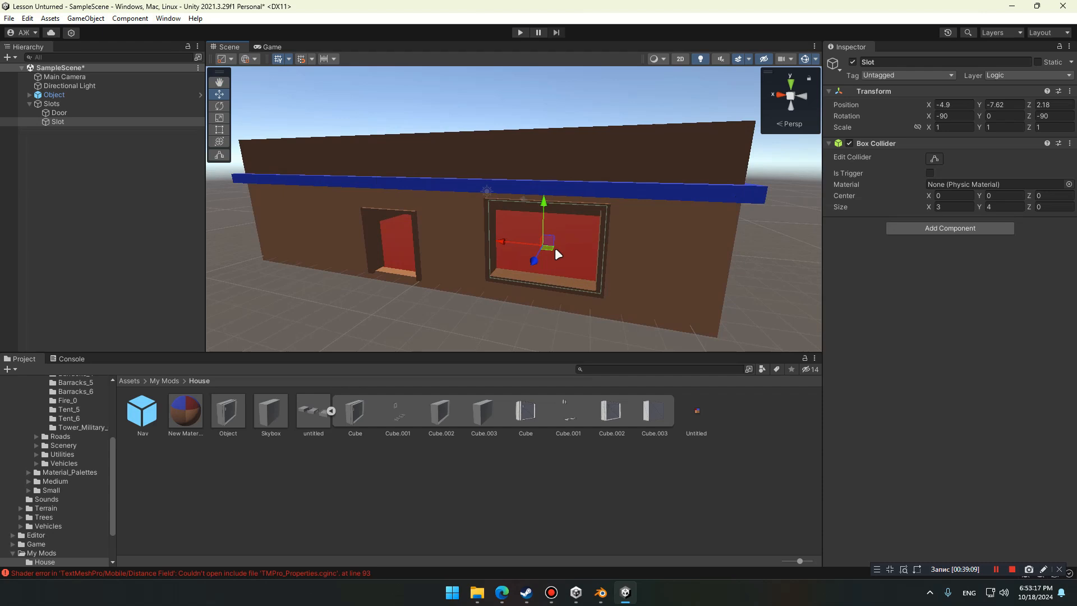
pyautogui.keyDown('alt'); pyautogui.moveTo(557, 248); pyautogui.dragTo(573, 269); pyautogui.keyUp('alt')
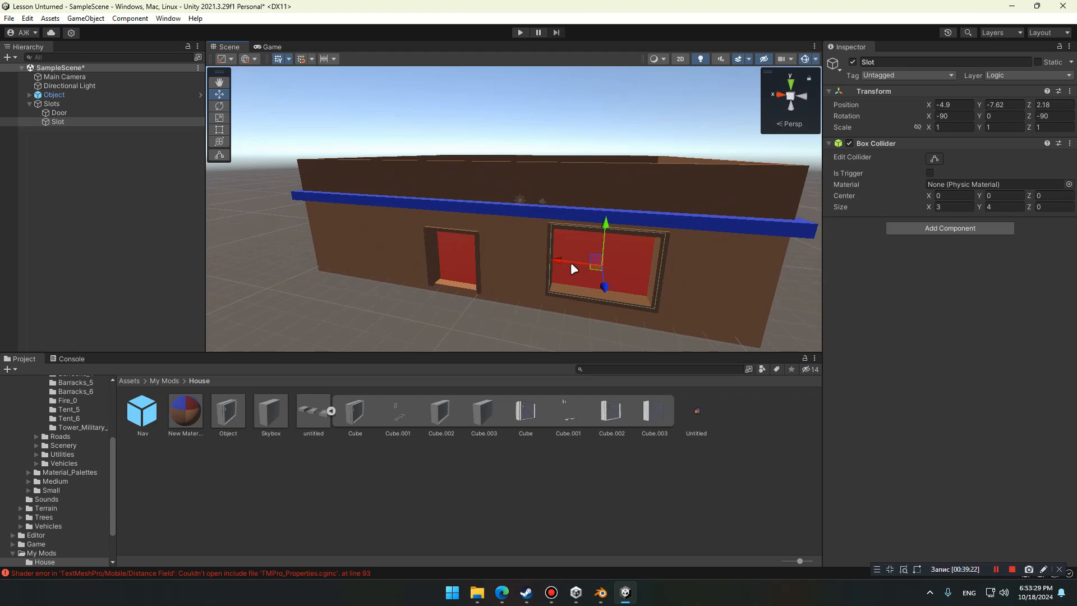
pyautogui.moveTo(522, 277)
pyautogui.keyDown('alt'); pyautogui.mouseDown()
pyautogui.moveTo(548, 247)
pyautogui.moveTo(530, 268)
pyautogui.mouseUp(); pyautogui.keyUp('alt')
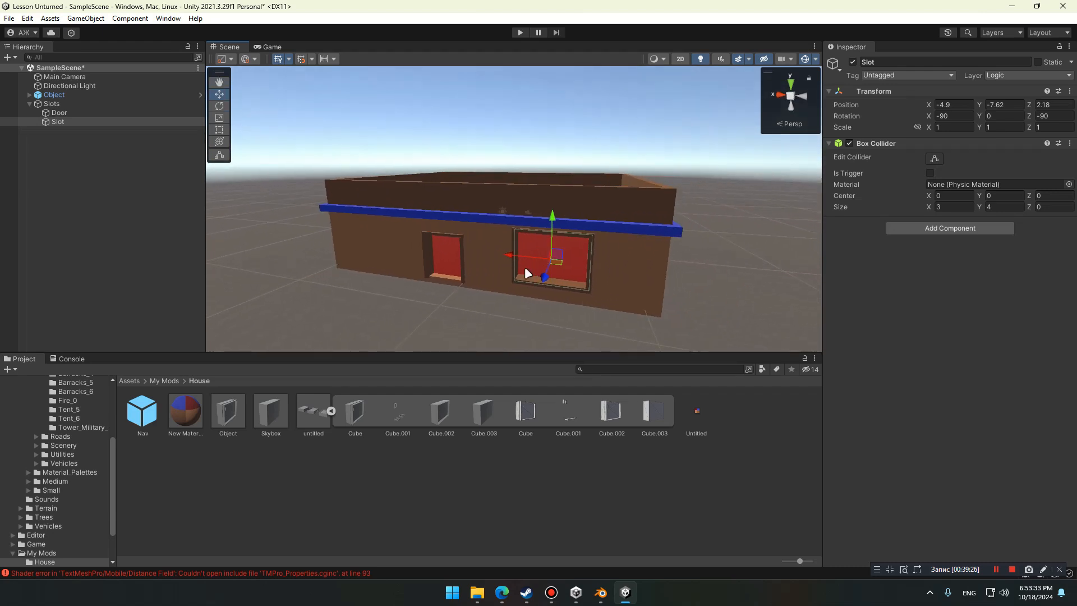
# Duplicate the window Slot inside Slots and rename the copy Hatch, using the slot name from the forum guide in the browser
pyautogui.click(115, 123)
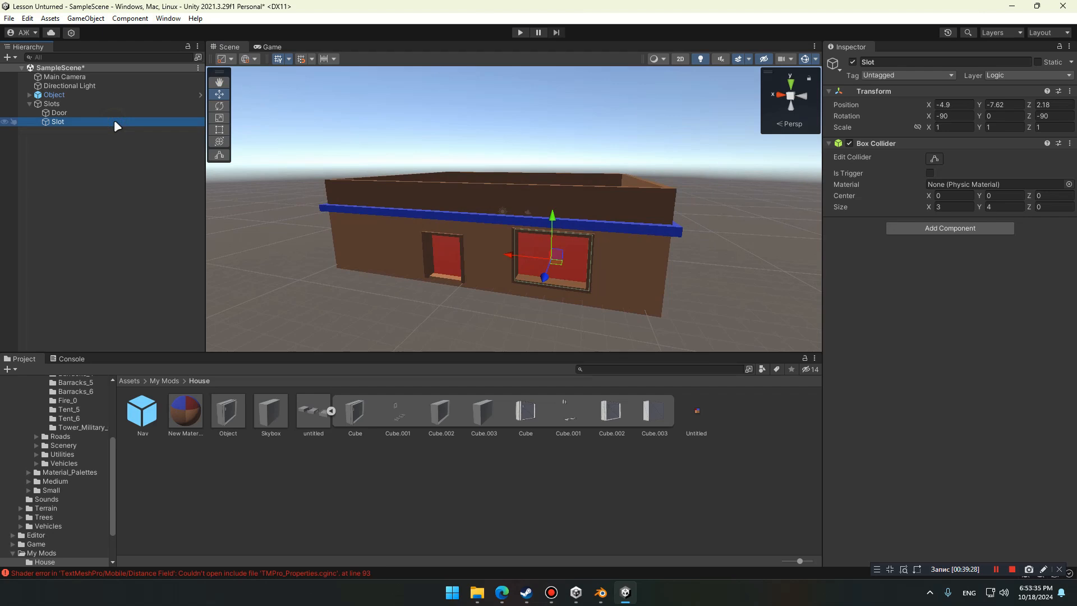
pyautogui.hotkey('ctrl', 'd')
pyautogui.click(502, 597)
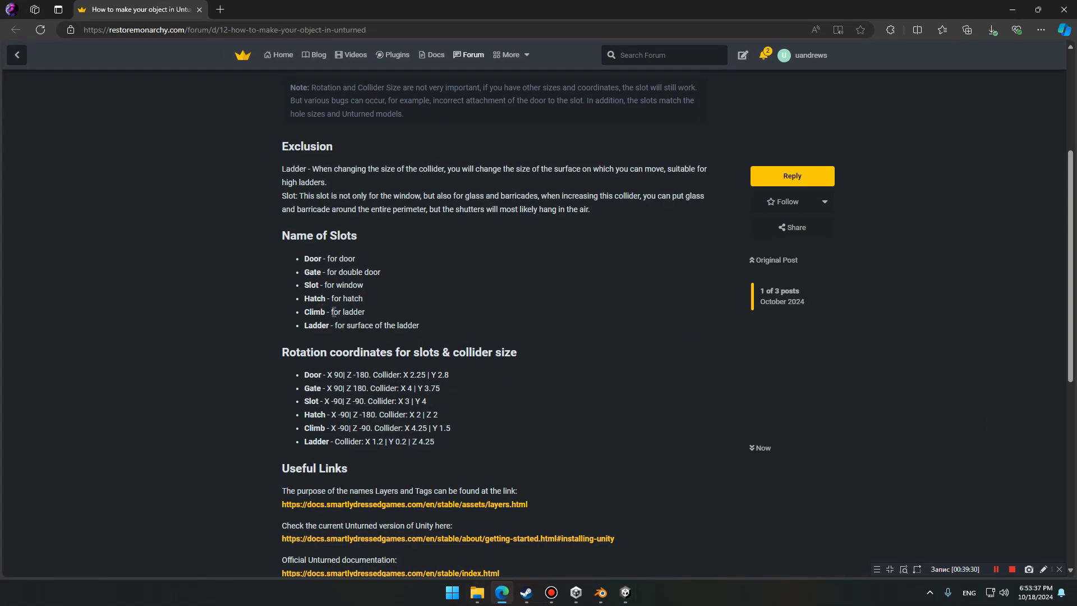
pyautogui.doubleClick(315, 298)
pyautogui.hotkey('ctrl', 'c')
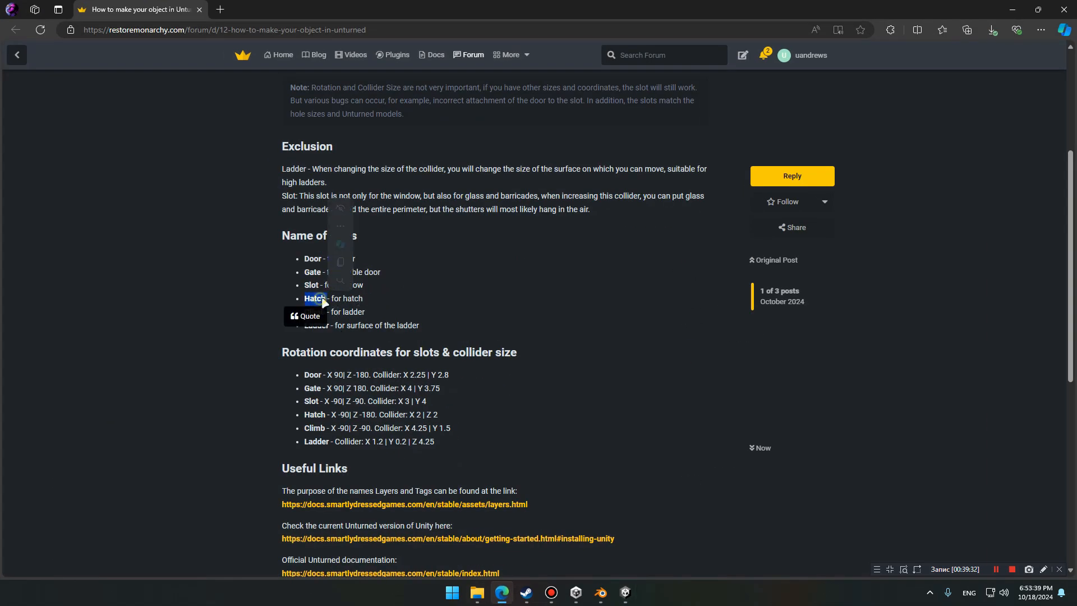
pyautogui.click(1013, 10)
pyautogui.press('F2')
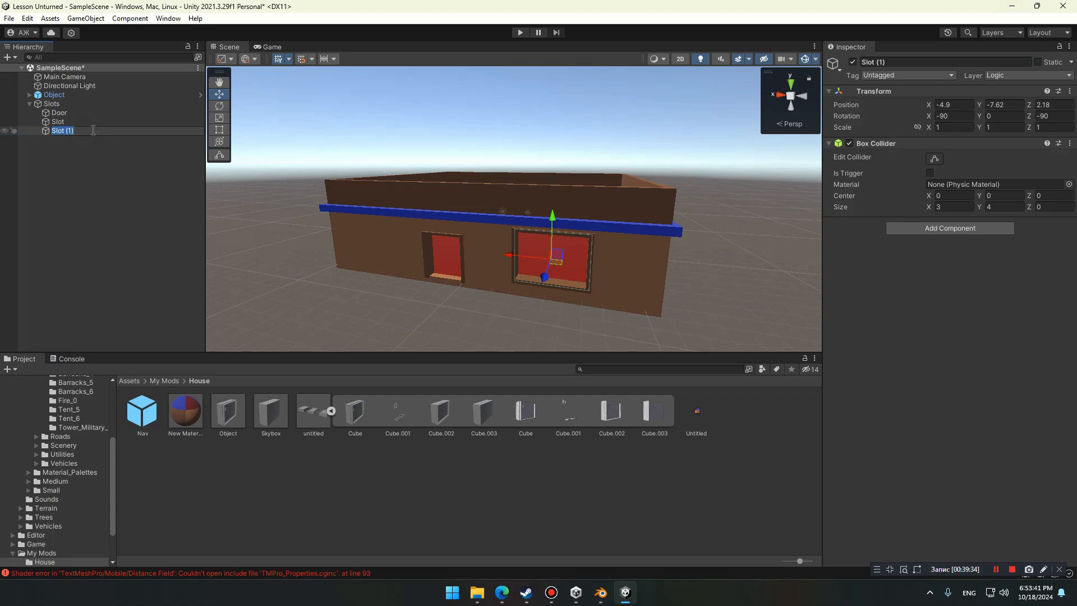
pyautogui.hotkey('ctrl', 'v')
pyautogui.press('Return')
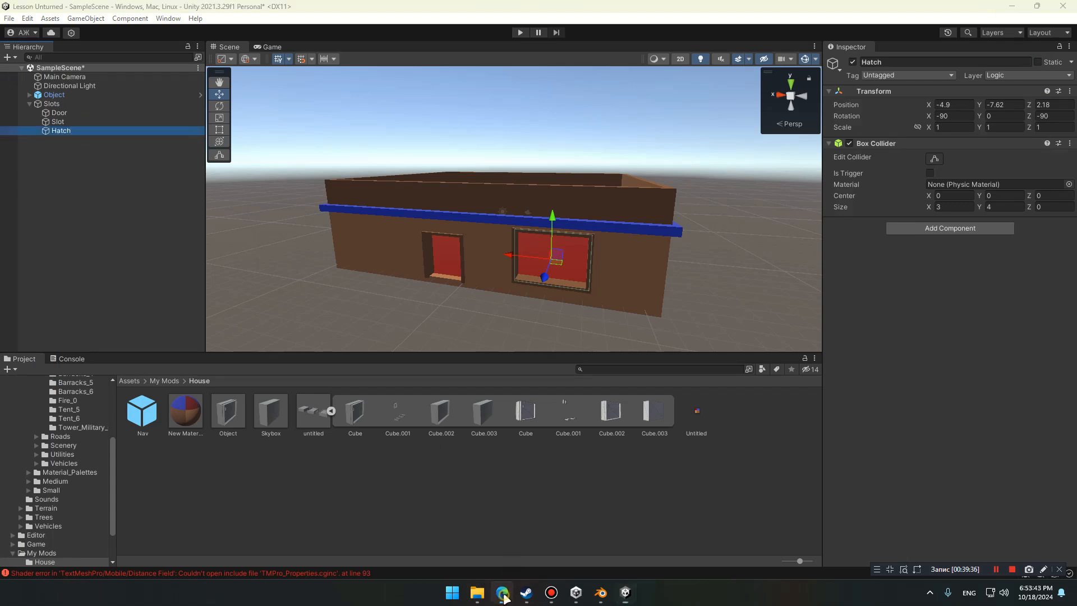
# Check Hatch's rotation in the forum guide and set its Z rotation to -180, with X at -90
pyautogui.click(502, 593)
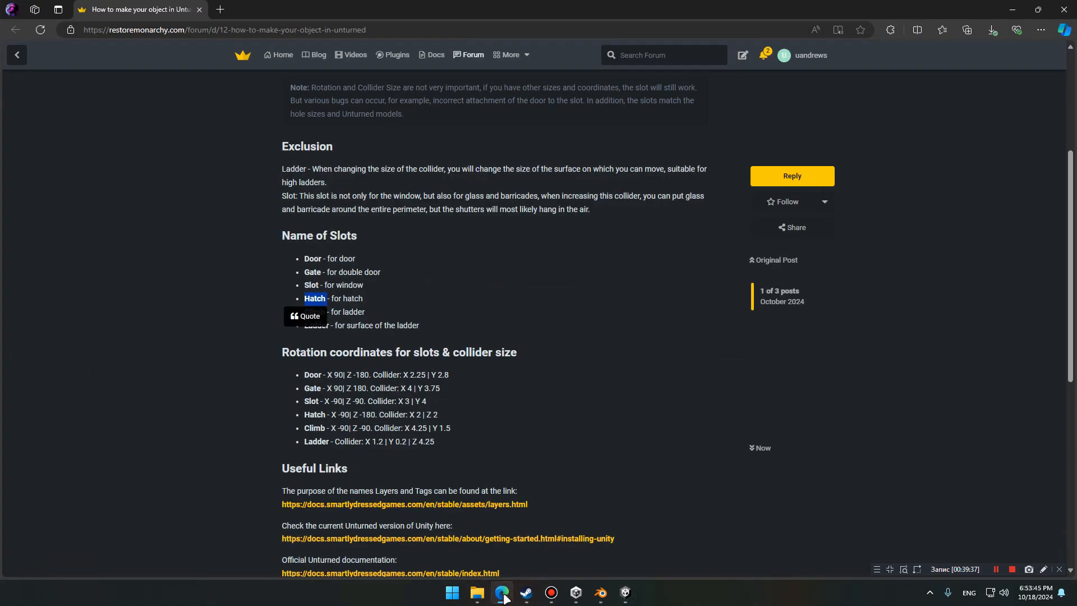
pyautogui.click(502, 592)
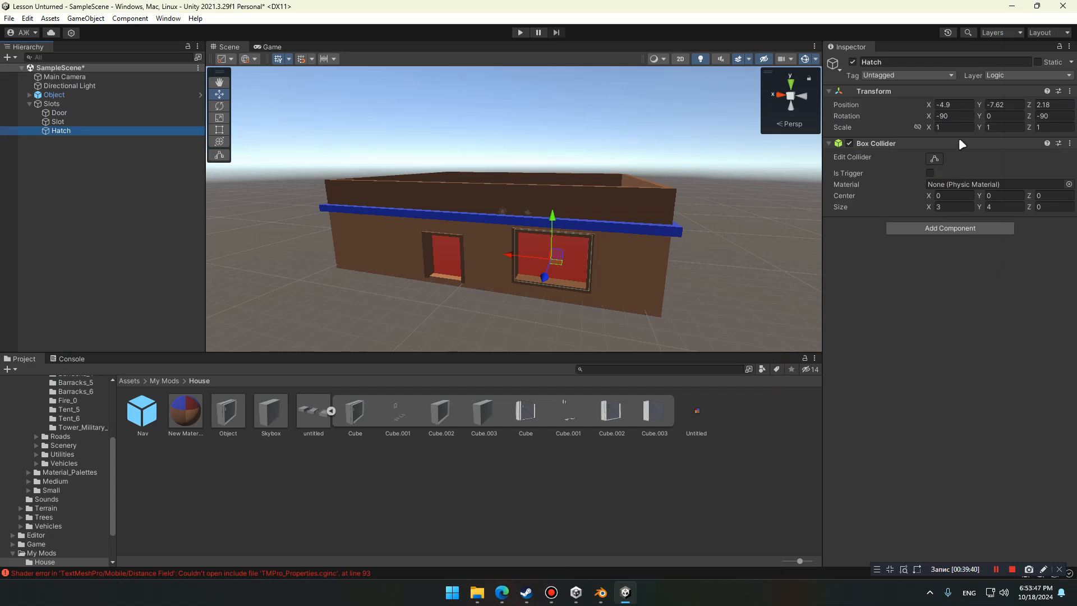
pyautogui.click(954, 116)
pyautogui.click(1051, 117)
pyautogui.write('-180')
pyautogui.press('Return')
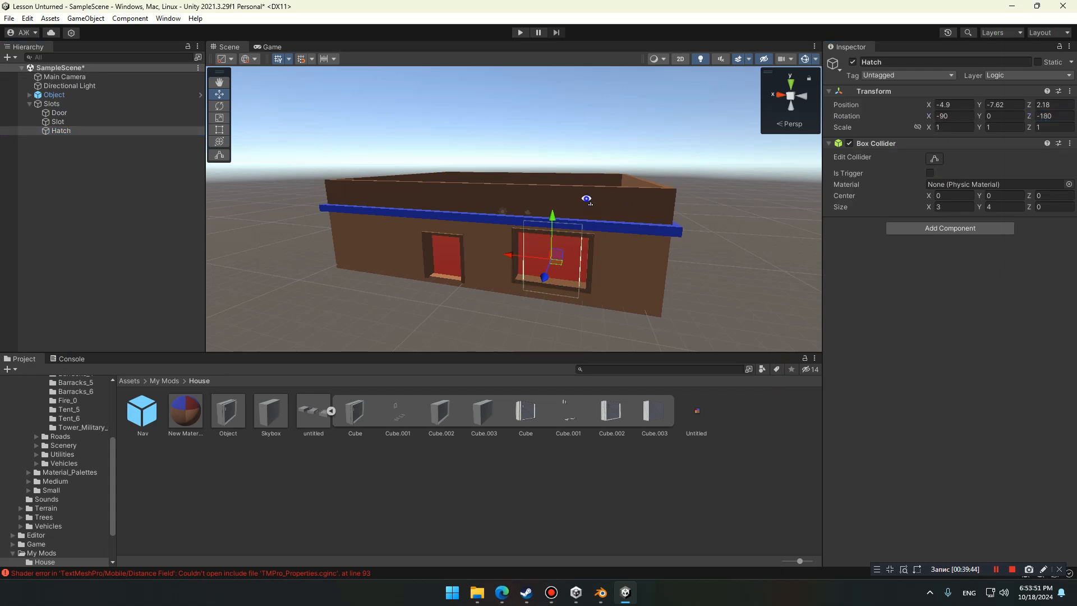
# Set Hatch's Box Collider size to X 2, Y 0, Z 2, following the values in the forum guide
pyautogui.click(504, 594)
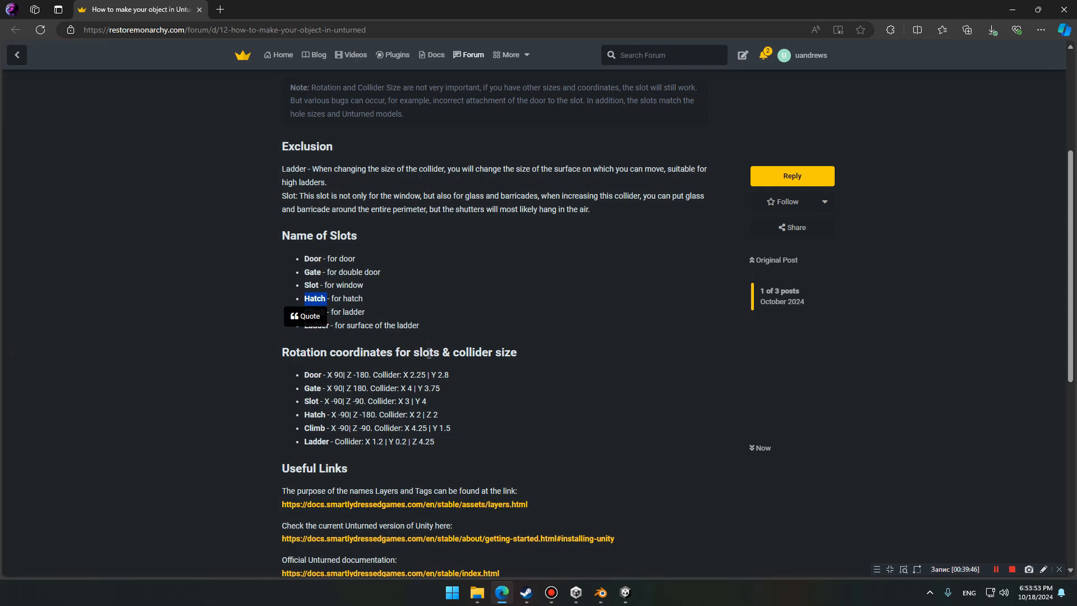
pyautogui.click(438, 413)
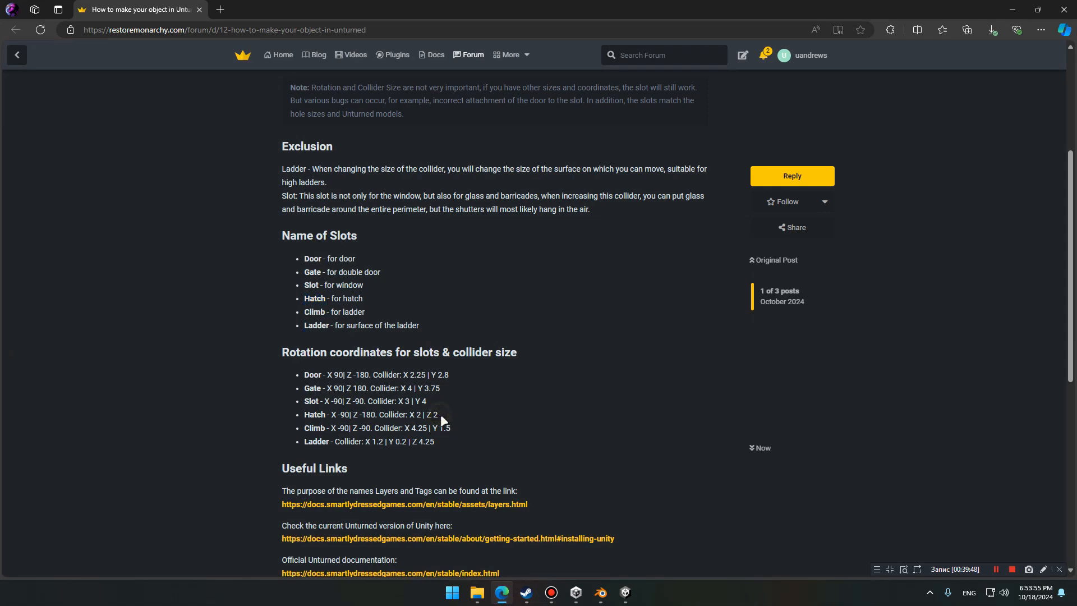
pyautogui.click(503, 594)
pyautogui.click(1013, 208)
pyautogui.write('0')
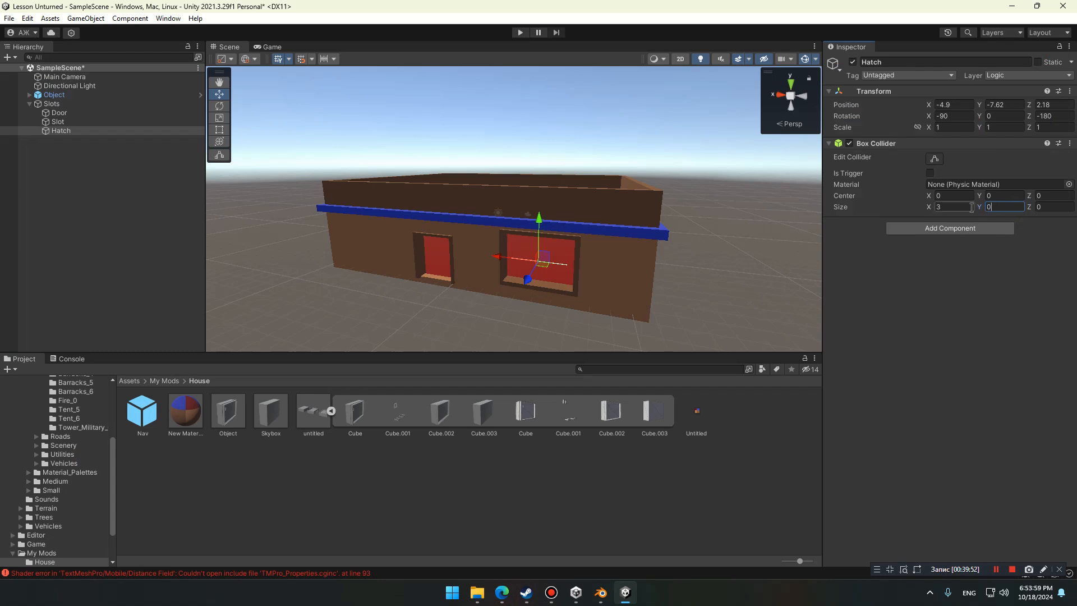
pyautogui.hotkey('shift', 'Tab')
pyautogui.write('2')
pyautogui.click(1049, 207)
pyautogui.write('2')
# Raise Hatch to about Z 5.17 and move it over the roof opening at about X 7.15, Y 3.67
pyautogui.moveTo(539, 221); pyautogui.dragTo(540, 165)
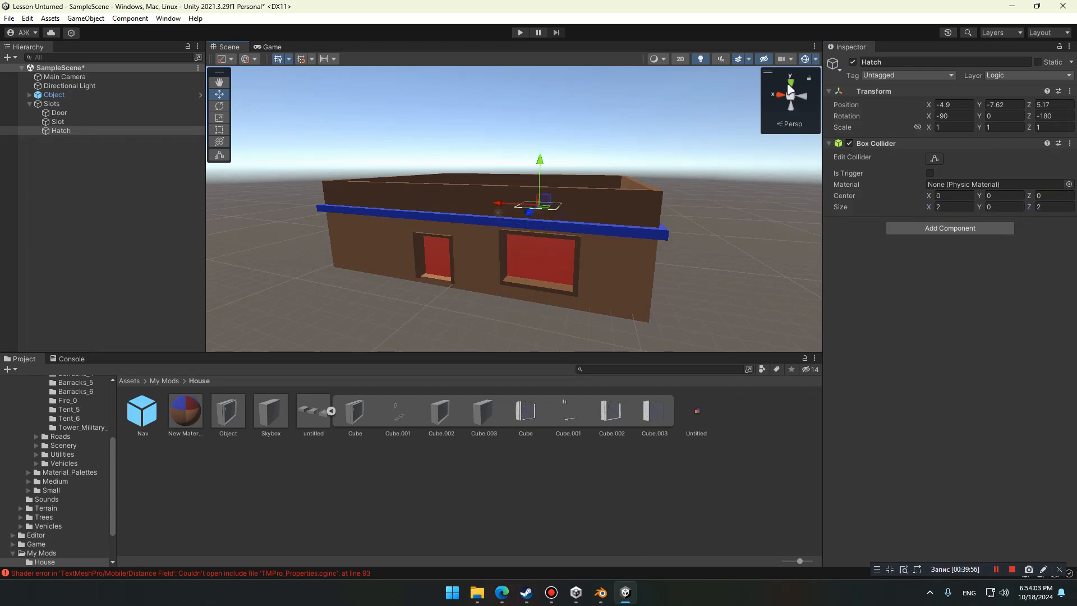
pyautogui.click(790, 85)
pyautogui.scroll(-3, 712, 245)
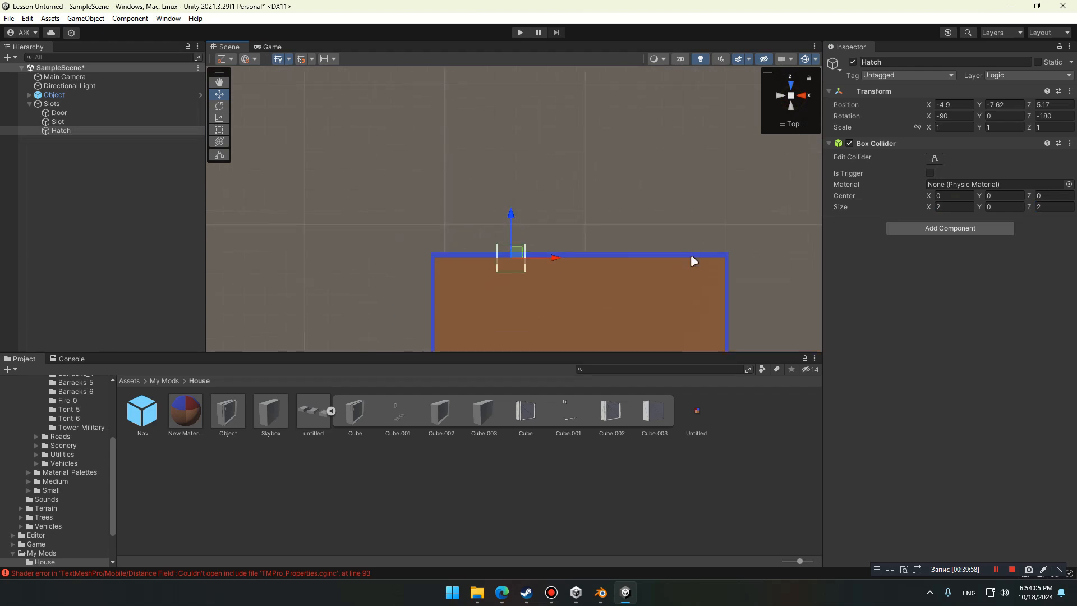
pyautogui.moveTo(691, 254); pyautogui.dragTo(576, 141, button='middle')
pyautogui.moveTo(460, 128)
pyautogui.mouseDown()
pyautogui.moveTo(603, 144)
pyautogui.moveTo(609, 132)
pyautogui.mouseUp()
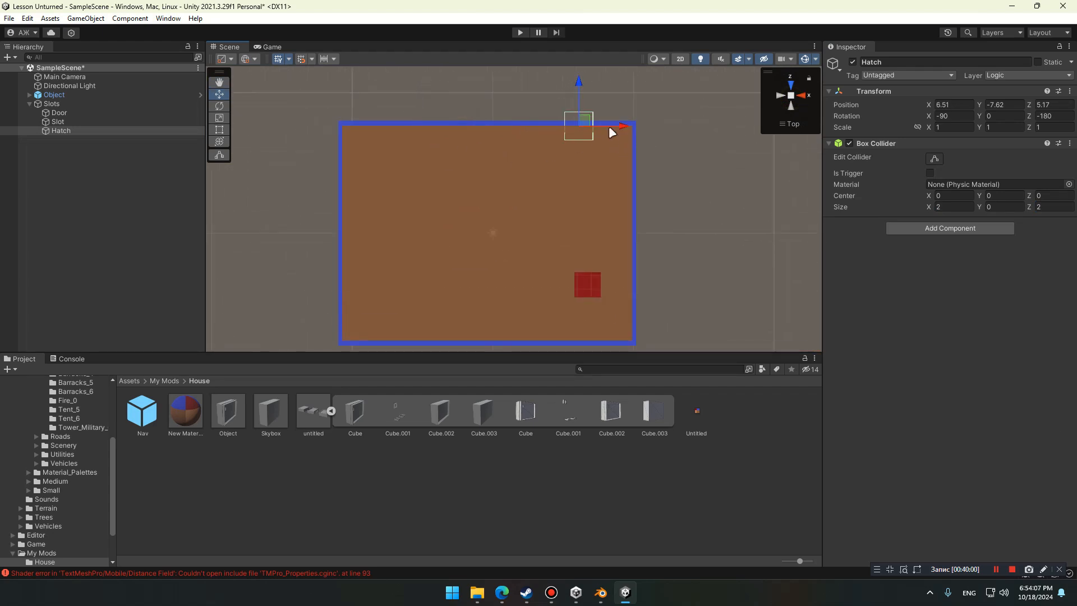
pyautogui.moveTo(579, 81)
pyautogui.mouseDown()
pyautogui.moveTo(600, 237)
pyautogui.moveTo(634, 286)
pyautogui.mouseUp()
pyautogui.click(791, 105)
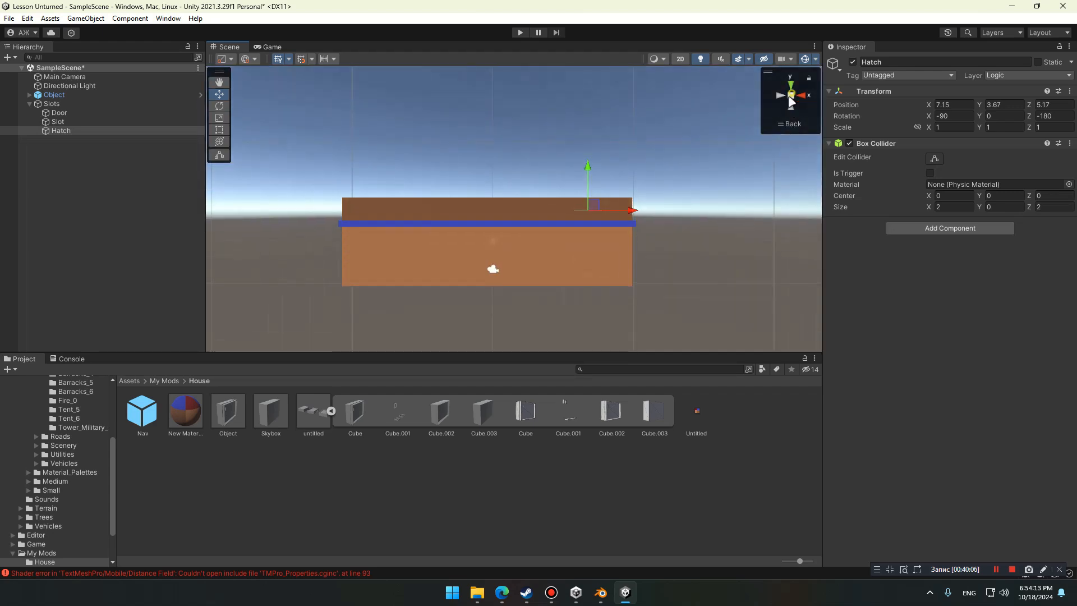
# Lower Hatch into the roof hatch frame, to about Z 4.41, and check its fit from above
pyautogui.click(791, 95)
pyautogui.moveTo(752, 140)
pyautogui.mouseDown(button='right')
pyautogui.moveTo(671, 161)
pyautogui.moveTo(733, 169)
pyautogui.moveTo(576, 167)
pyautogui.mouseUp(button='right')
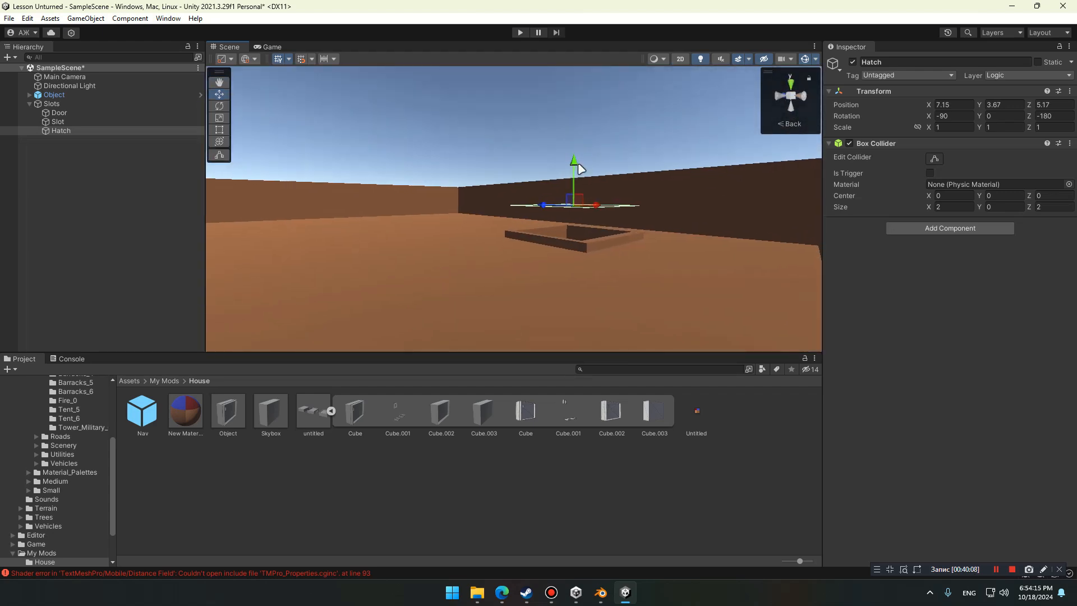
pyautogui.moveTo(575, 168); pyautogui.dragTo(576, 195)
pyautogui.moveTo(576, 195)
pyautogui.mouseDown(button='right')
pyautogui.moveTo(448, 264)
pyautogui.moveTo(534, 284)
pyautogui.moveTo(640, 265)
pyautogui.moveTo(664, 313)
pyautogui.moveTo(466, 243)
pyautogui.moveTo(517, 250)
pyautogui.moveTo(654, 216)
pyautogui.moveTo(669, 195)
pyautogui.moveTo(539, 336)
pyautogui.mouseUp(button='right')
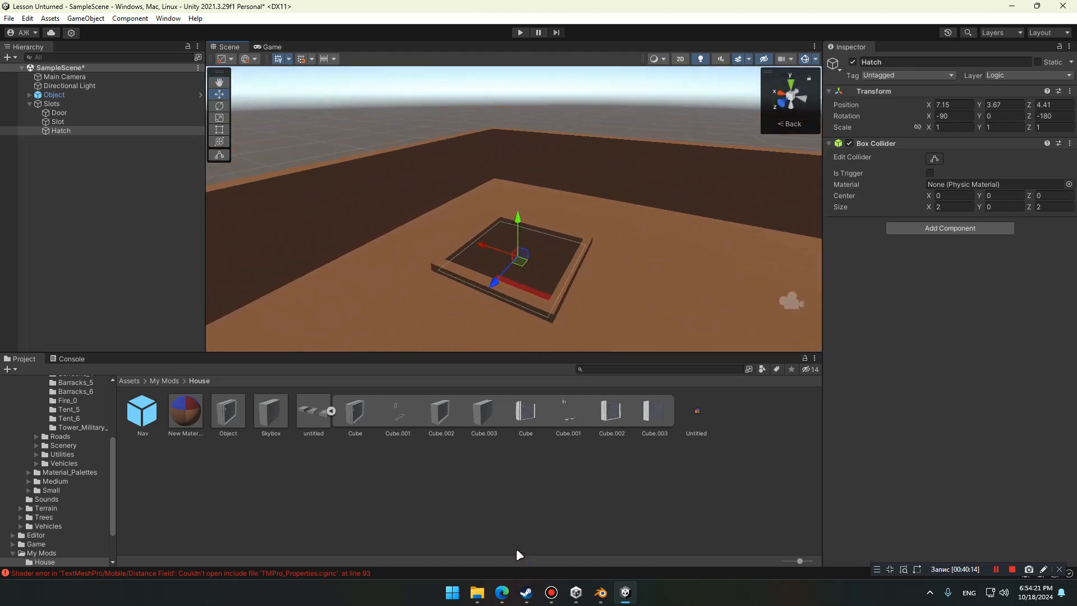
# Duplicate Hatch and rename the copy Climb, using the slot name from the forum guide in the browser
pyautogui.click(502, 592)
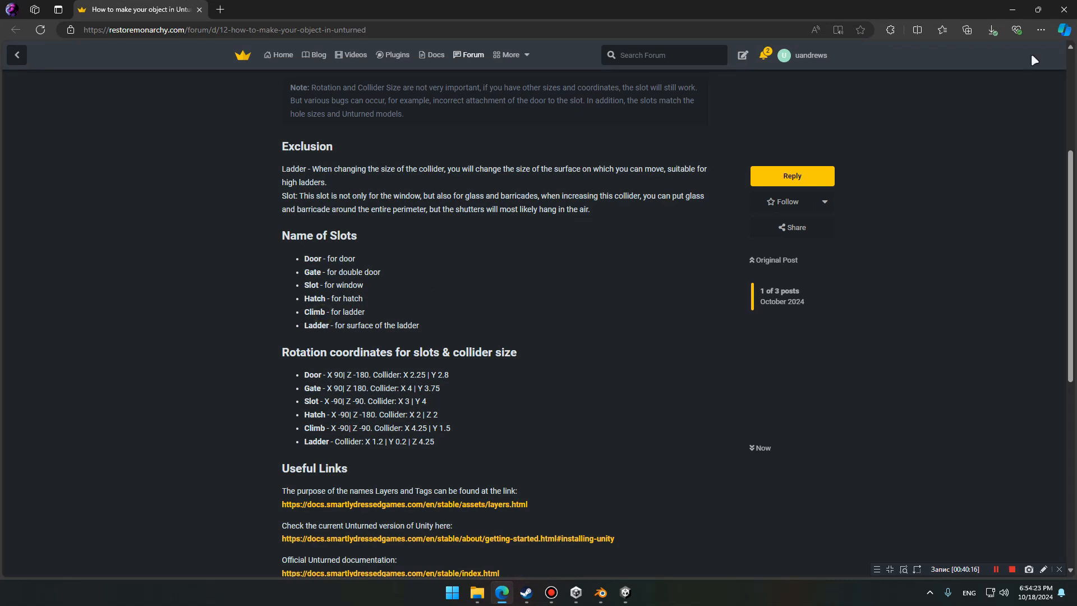
pyautogui.doubleClick(314, 312)
pyautogui.hotkey('ctrl', 'c')
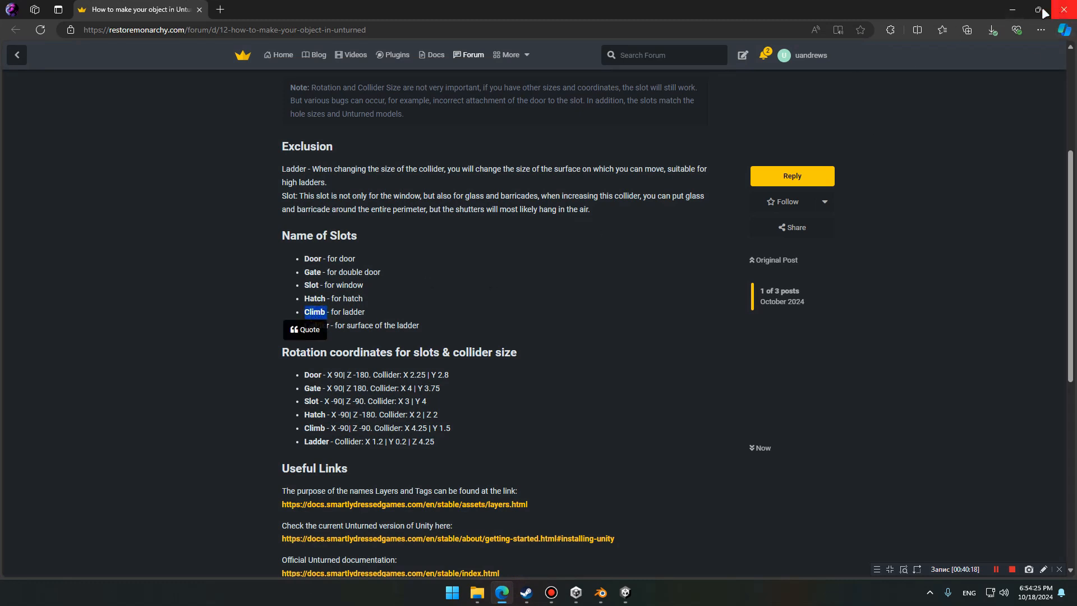
pyautogui.click(1012, 10)
pyautogui.hotkey('ctrl', 'd')
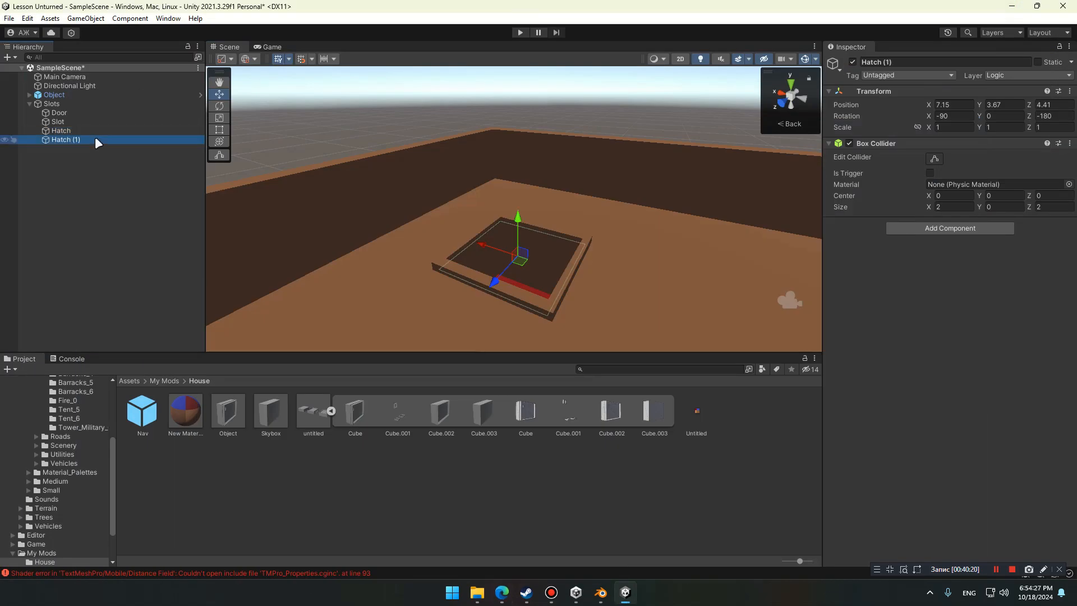
pyautogui.press('F2')
pyautogui.hotkey('ctrl', 'v')
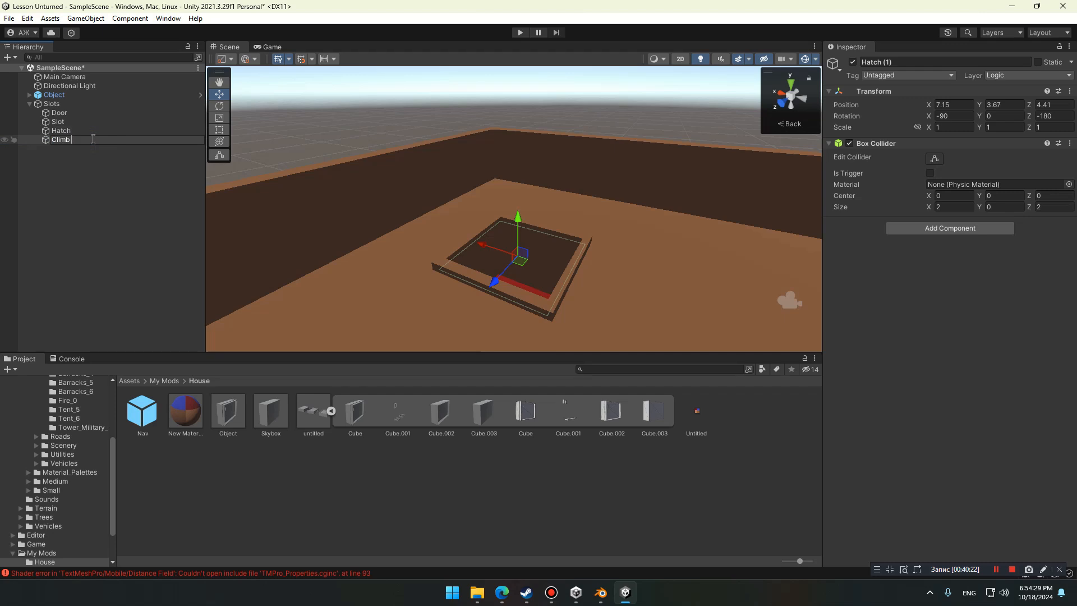
pyautogui.press('Return')
# Check Climb's rotation in the forum guide and set its Z rotation to -90
pyautogui.click(505, 598)
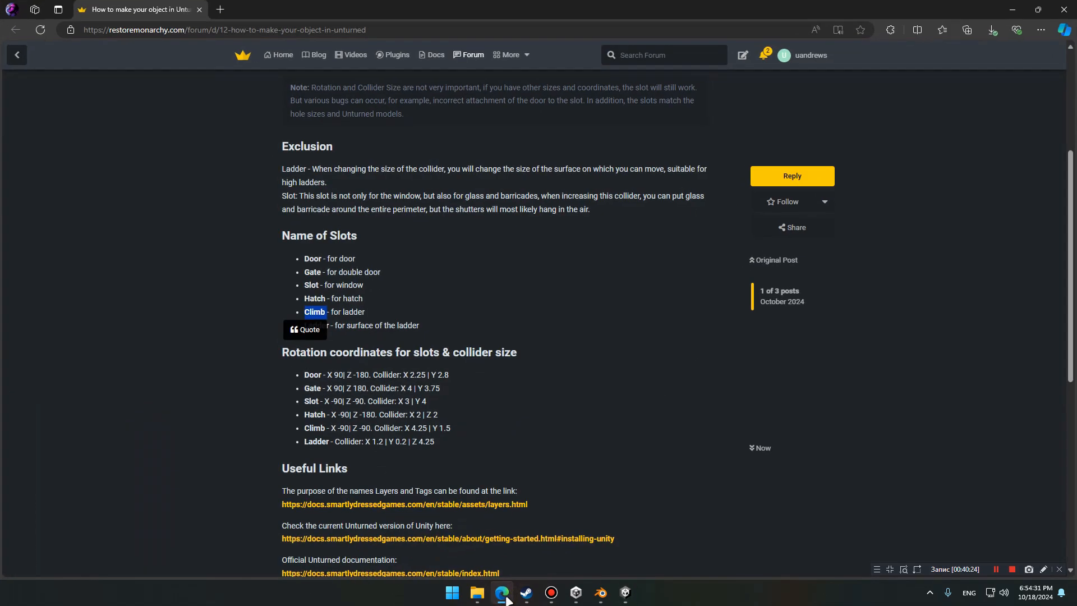
pyautogui.click(339, 426)
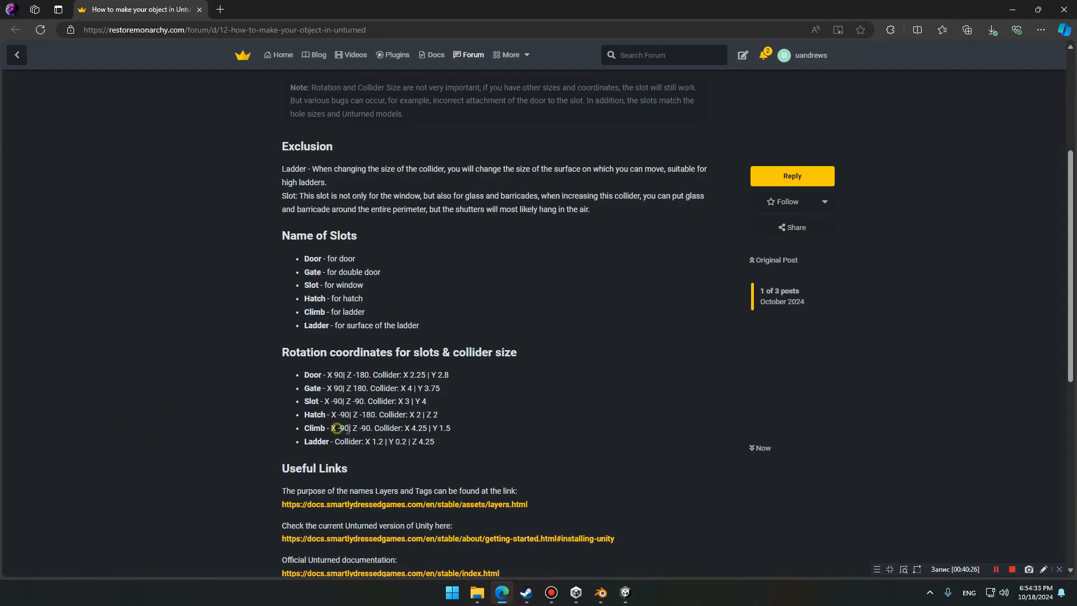
pyautogui.click(502, 593)
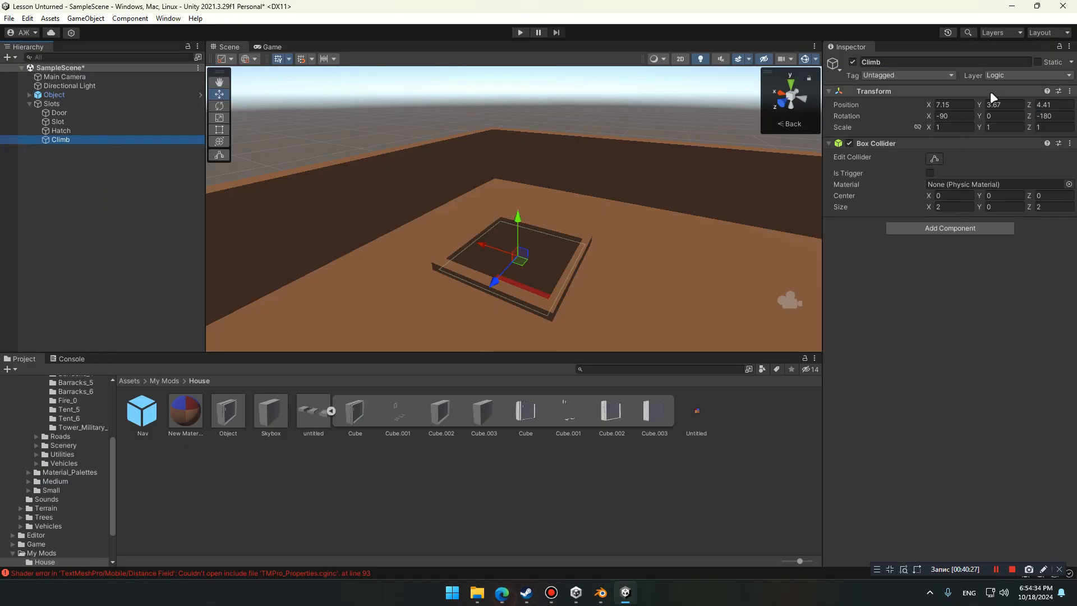
pyautogui.click(1042, 116)
pyautogui.write('-90')
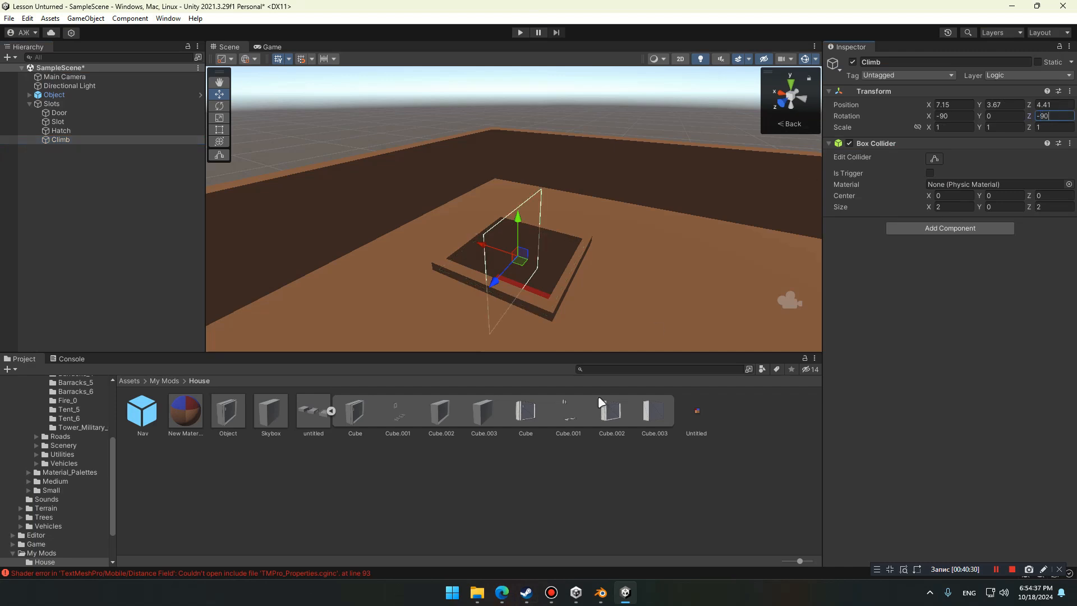
# Set Climb's Box Collider size to X 4.25, Y 1.5, Z 0, following the values in the forum guide
pyautogui.click(502, 593)
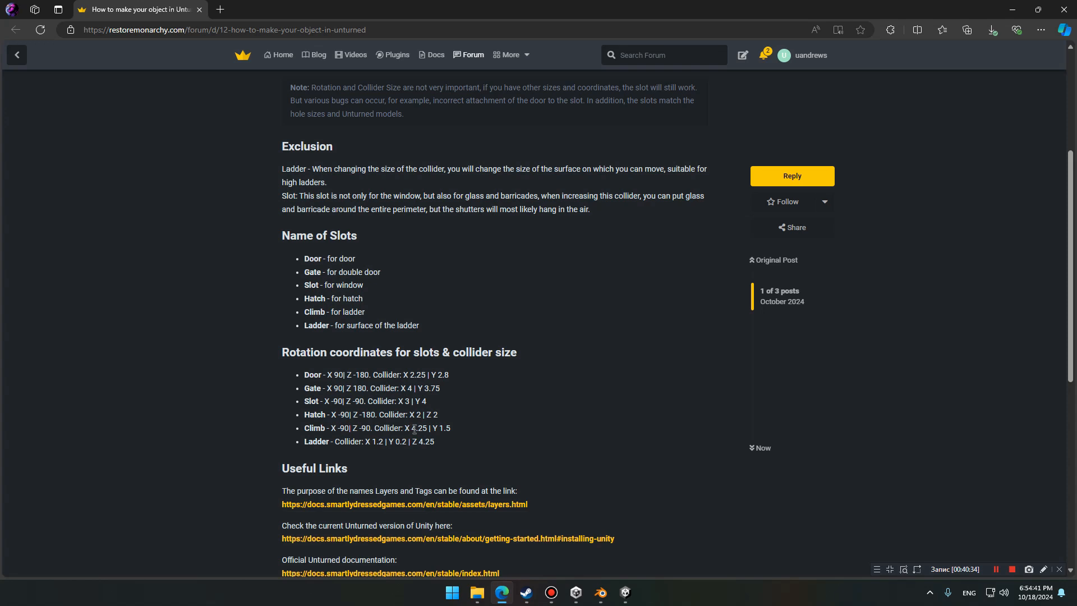
pyautogui.hotkey('alt', 'Tab')
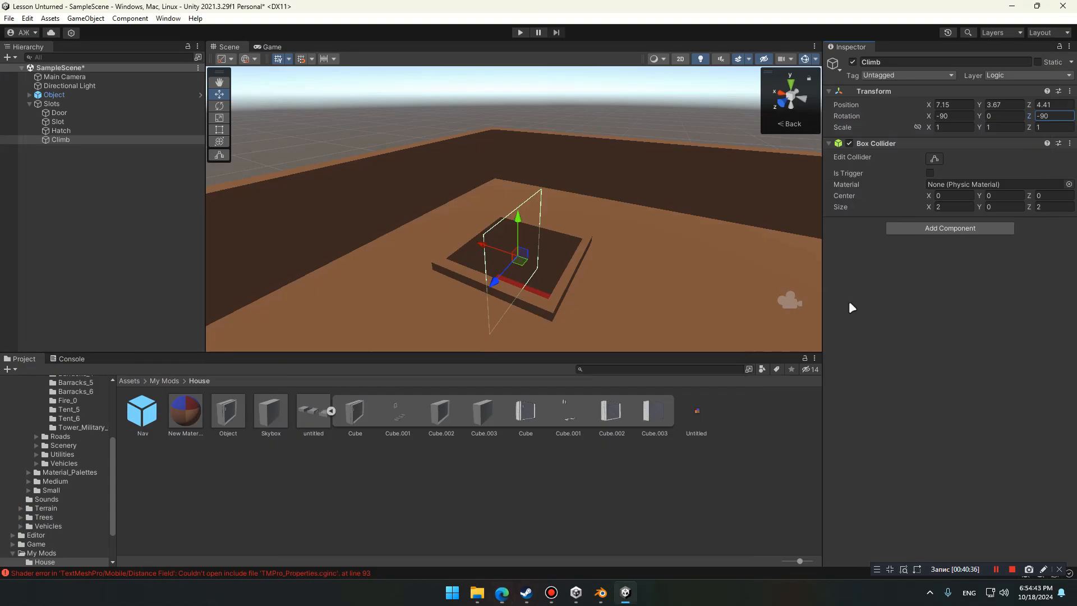
pyautogui.click(954, 207)
pyautogui.write('4.25')
pyautogui.click(994, 206)
pyautogui.write('1')
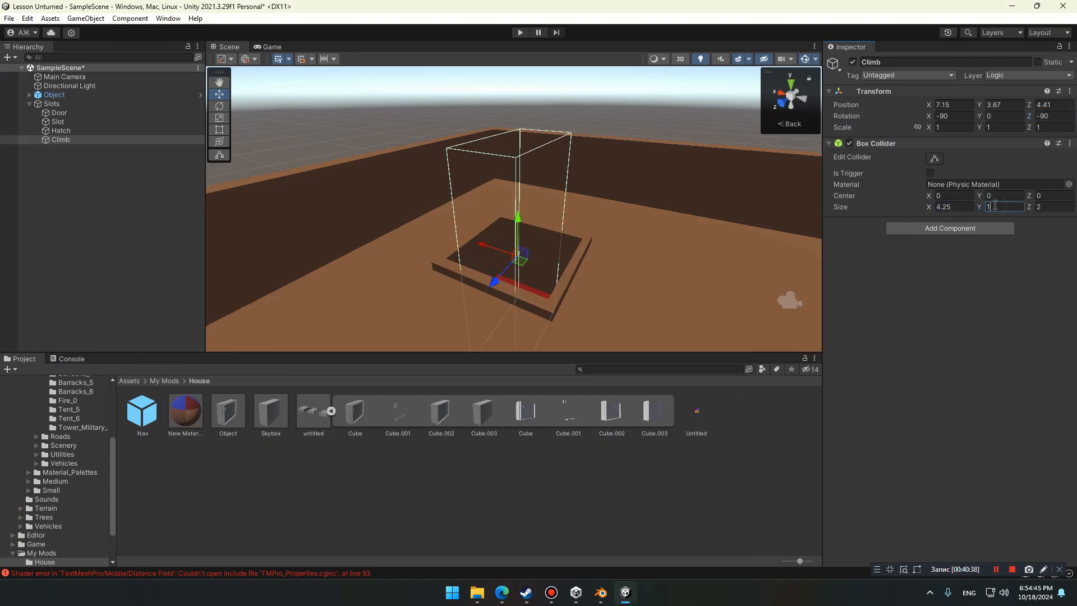
pyautogui.write('.5')
pyautogui.press('Tab')
pyautogui.write('0')
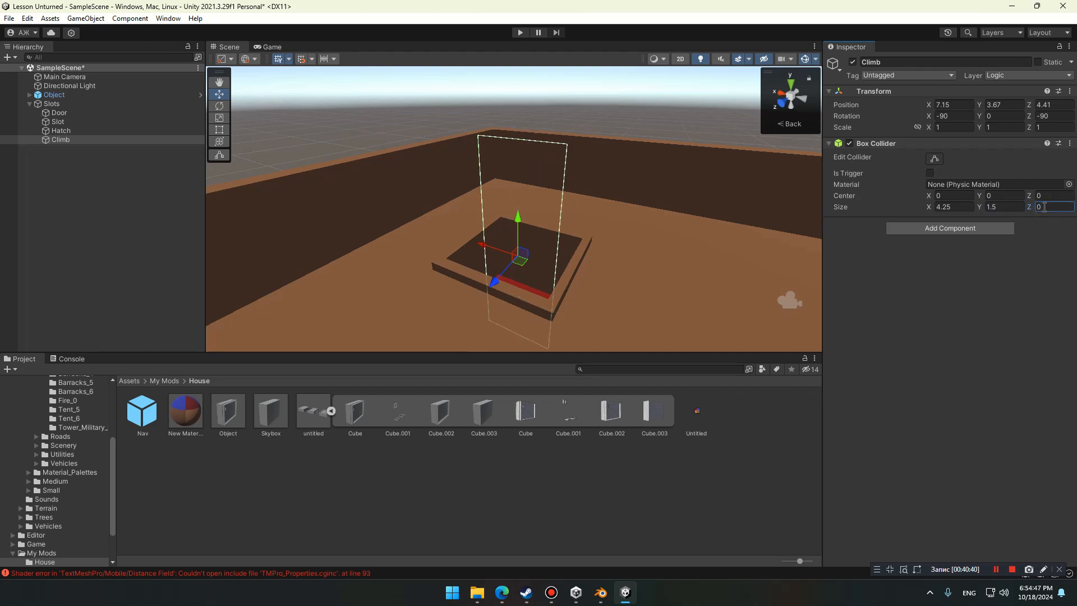
# Place Climb inside the house beneath the roof hatch, at about X 7.09, Y 4.52, Z 2.42
pyautogui.moveTo(494, 280); pyautogui.dragTo(512, 315)
pyautogui.moveTo(512, 315)
pyautogui.mouseDown(button='right')
pyautogui.moveTo(539, 235)
pyautogui.moveTo(521, 168)
pyautogui.moveTo(508, 139)
pyautogui.moveTo(450, 144)
pyautogui.moveTo(440, 226)
pyautogui.moveTo(693, 236)
pyautogui.moveTo(570, 219)
pyautogui.mouseUp(button='right')
pyautogui.moveTo(514, 214); pyautogui.dragTo(513, 211)
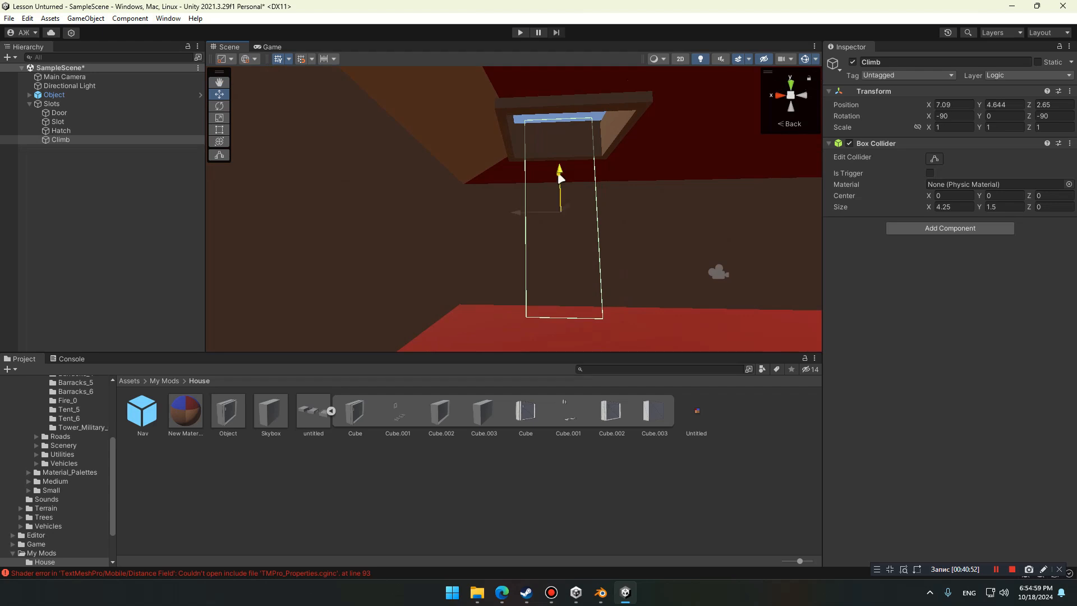
pyautogui.moveTo(560, 175)
pyautogui.mouseDown()
pyautogui.moveTo(559, 203)
pyautogui.moveTo(560, 189)
pyautogui.mouseUp()
pyautogui.moveTo(560, 189)
pyautogui.mouseDown(button='right')
pyautogui.moveTo(432, 182)
pyautogui.moveTo(490, 211)
pyautogui.mouseUp(button='right')
pyautogui.moveTo(495, 212); pyautogui.dragTo(490, 211)
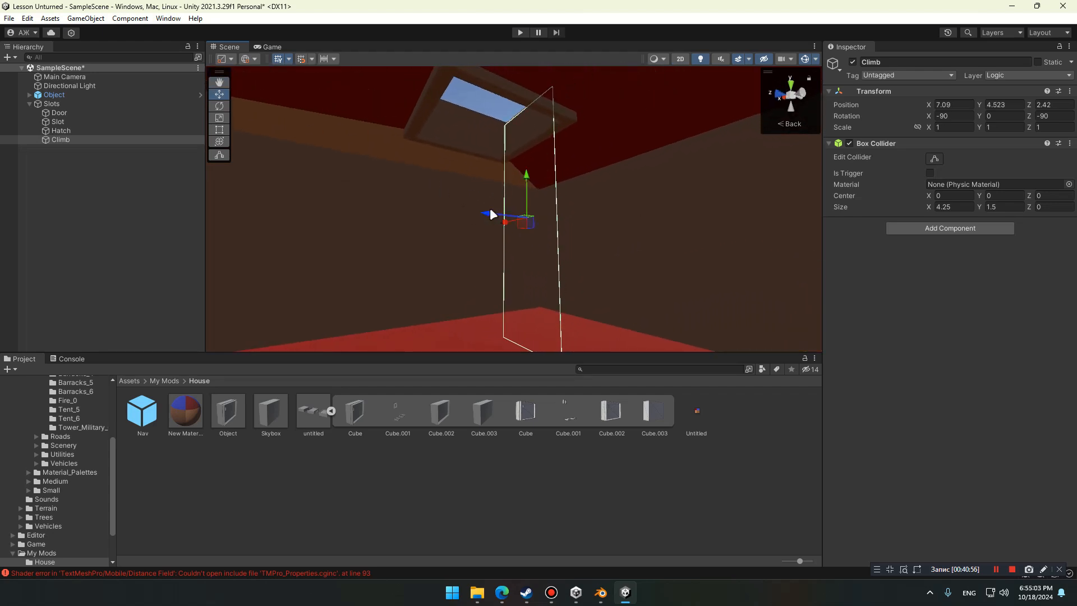
pyautogui.moveTo(490, 210); pyautogui.dragTo(561, 219, button='right')
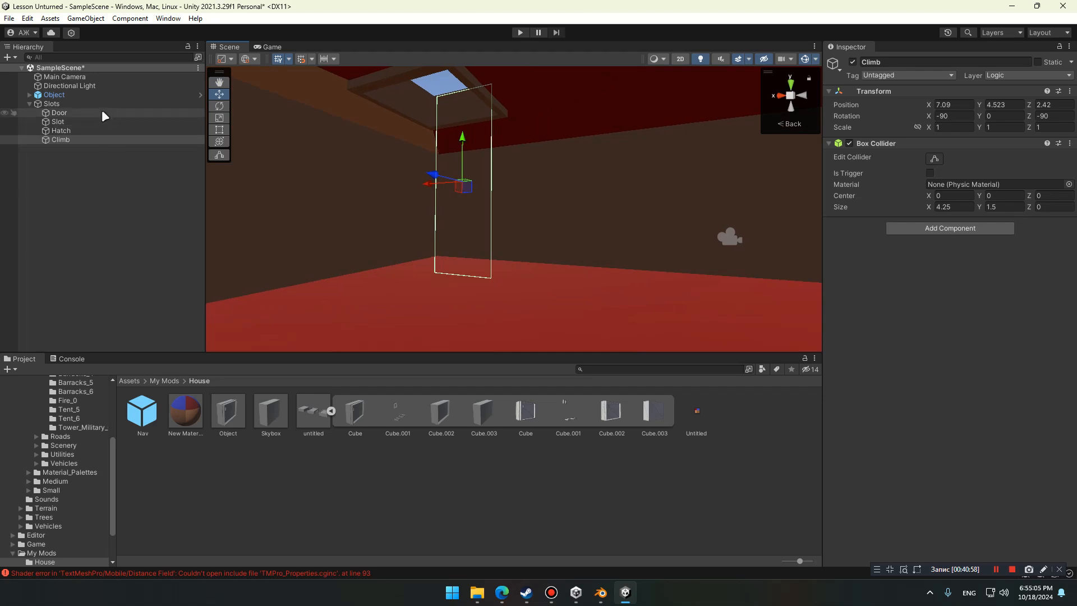
# Try rotating Door within the doorway using the Rotate tool, and undo the rotation
pyautogui.click(59, 113)
pyautogui.moveTo(428, 219); pyautogui.dragTo(404, 245, button='right')
pyautogui.press('f')
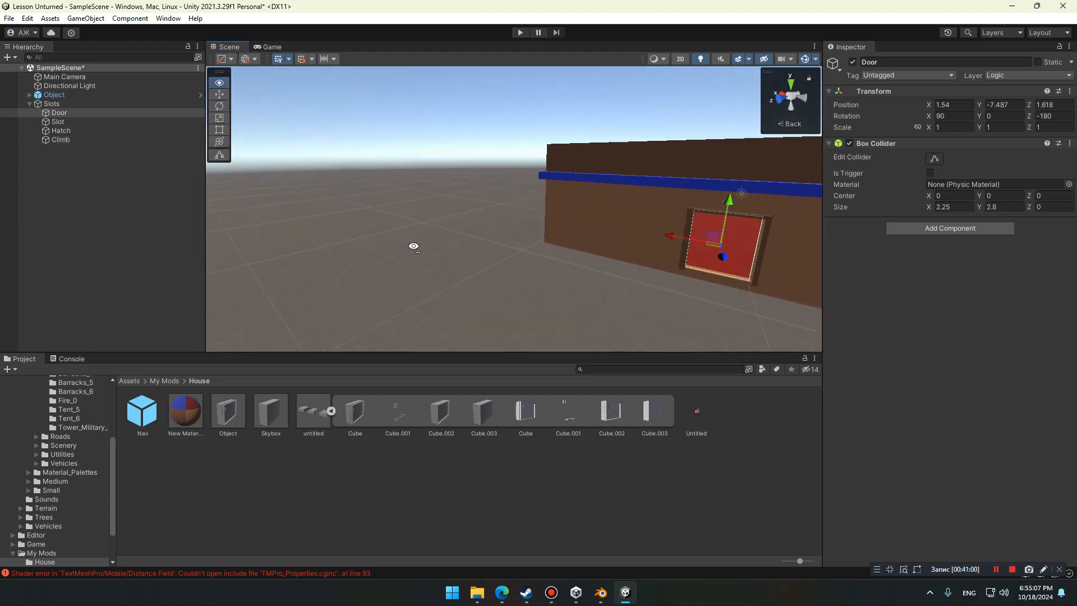
pyautogui.click(220, 106)
pyautogui.moveTo(447, 174); pyautogui.dragTo(451, 182, button='right')
pyautogui.moveTo(524, 249); pyautogui.dragTo(409, 265)
pyautogui.hotkey('ctrl', 'z')
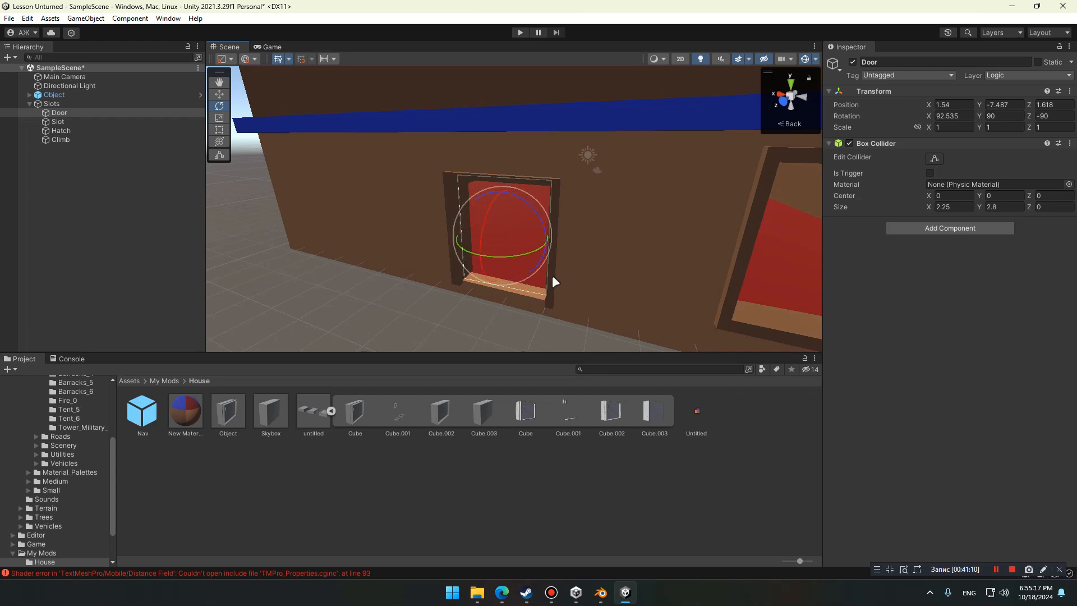
# Save the Slots object as a prefab in the House folder
pyautogui.keyDown('alt'); pyautogui.moveTo(552, 278); pyautogui.dragTo(312, 209); pyautogui.keyUp('alt')
pyautogui.click(82, 103)
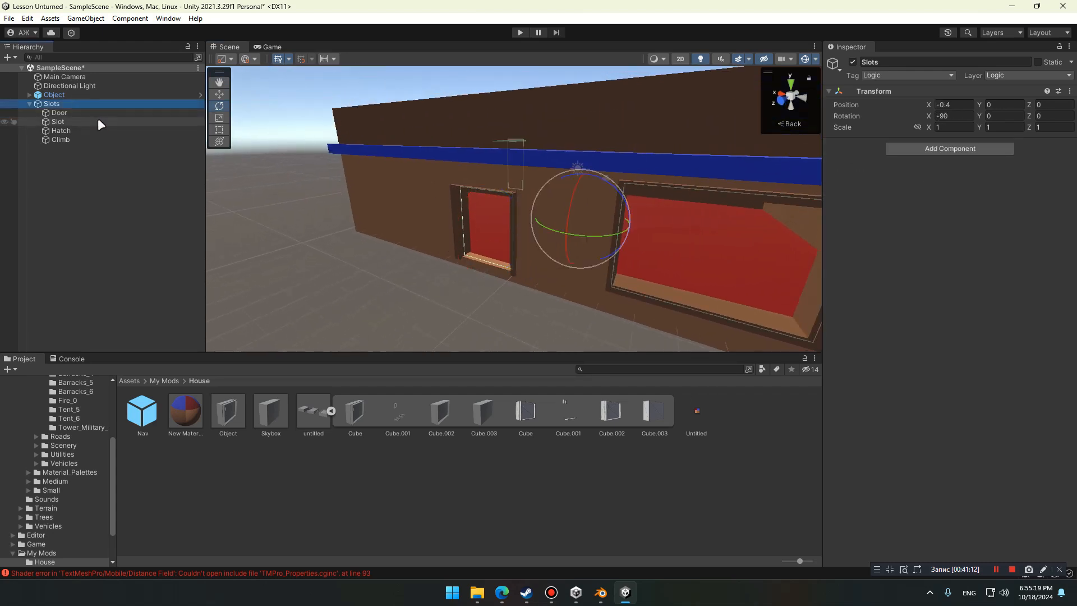
pyautogui.press('f')
pyautogui.keyDown('alt'); pyautogui.moveTo(385, 233); pyautogui.dragTo(654, 271); pyautogui.keyUp('alt')
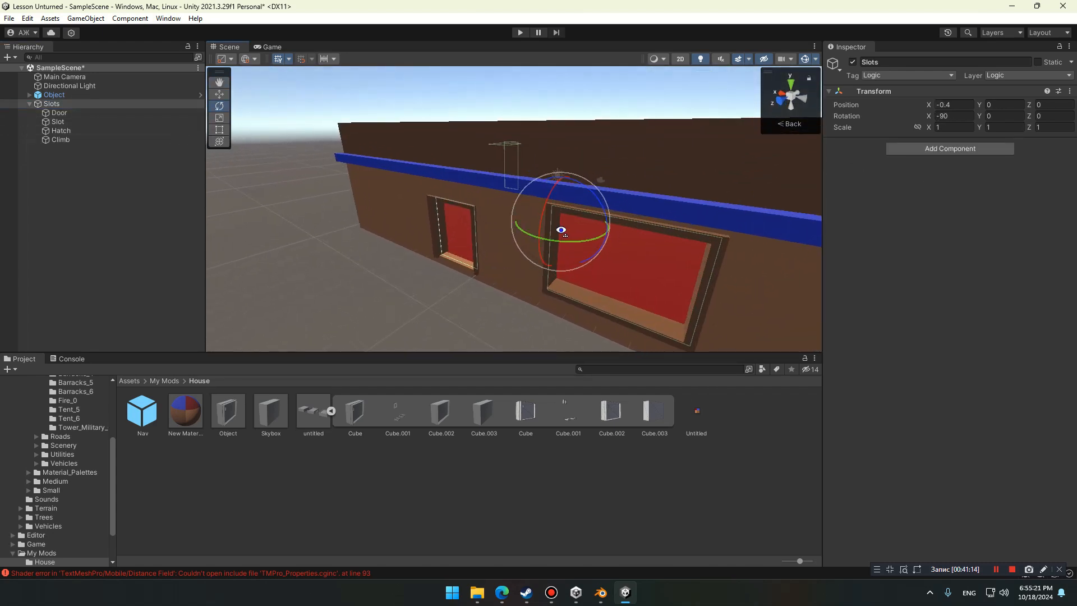
pyautogui.keyDown('alt'); pyautogui.moveTo(561, 228); pyautogui.dragTo(591, 209); pyautogui.keyUp('alt')
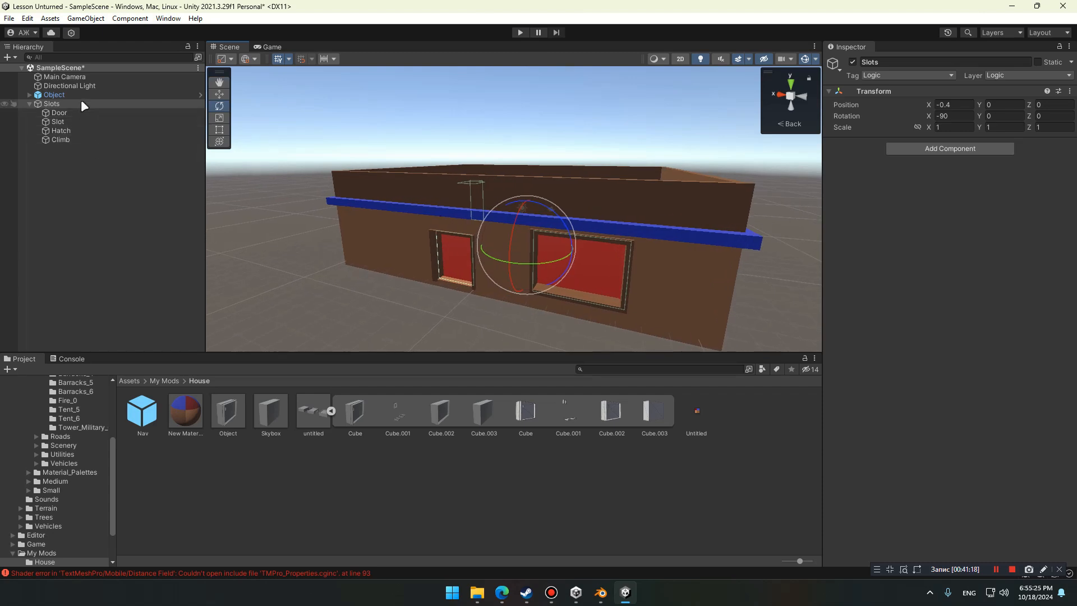
pyautogui.moveTo(270, 456); pyautogui.dragTo(268, 456)
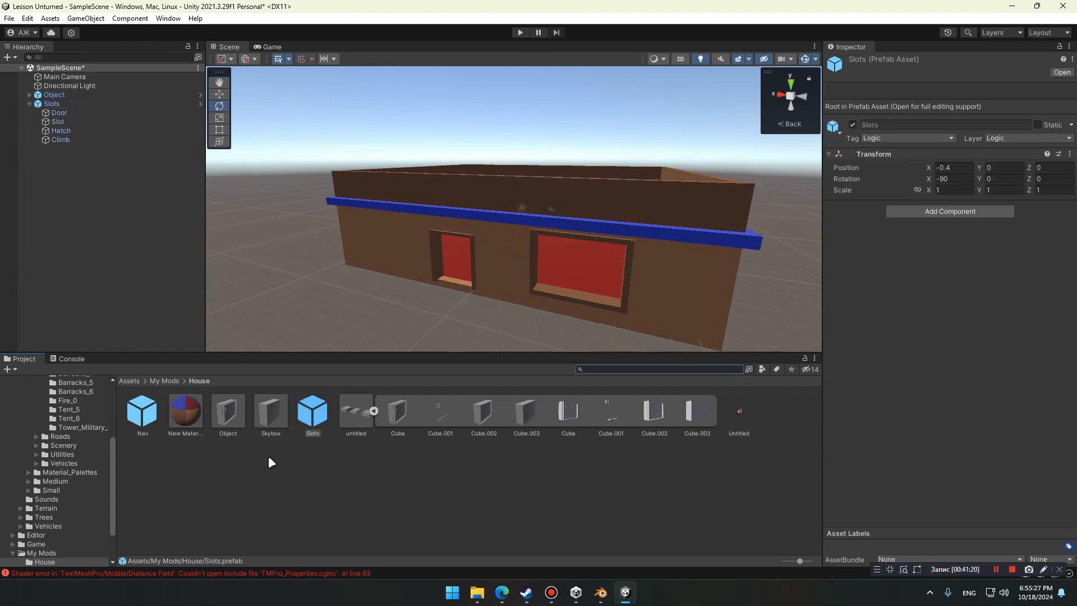
# Set the tag of Door, Slot, Hatch and Climb to Logic, and apply all overrides to the Slots prefab
pyautogui.click(106, 112)
pyautogui.keyDown('shift'); pyautogui.click(100, 139); pyautogui.keyUp('shift')
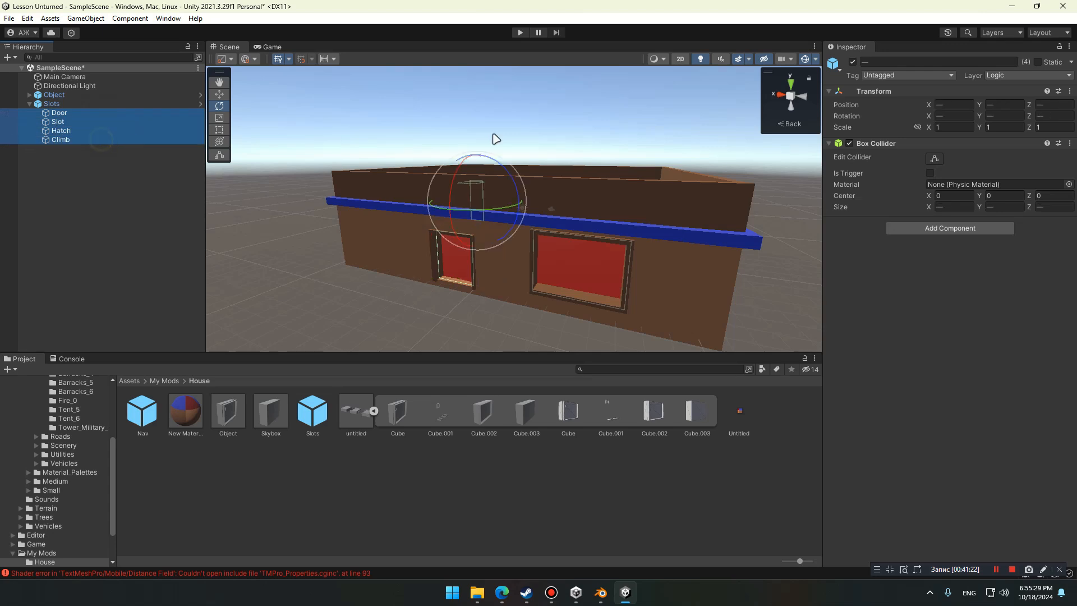
pyautogui.click(887, 75)
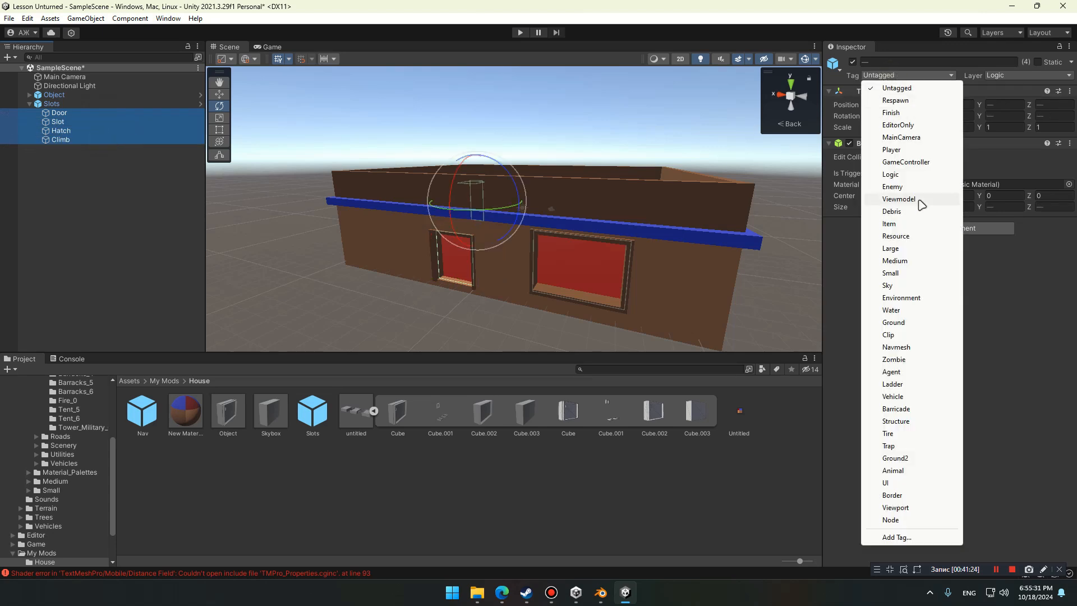
pyautogui.click(905, 174)
pyautogui.click(161, 104)
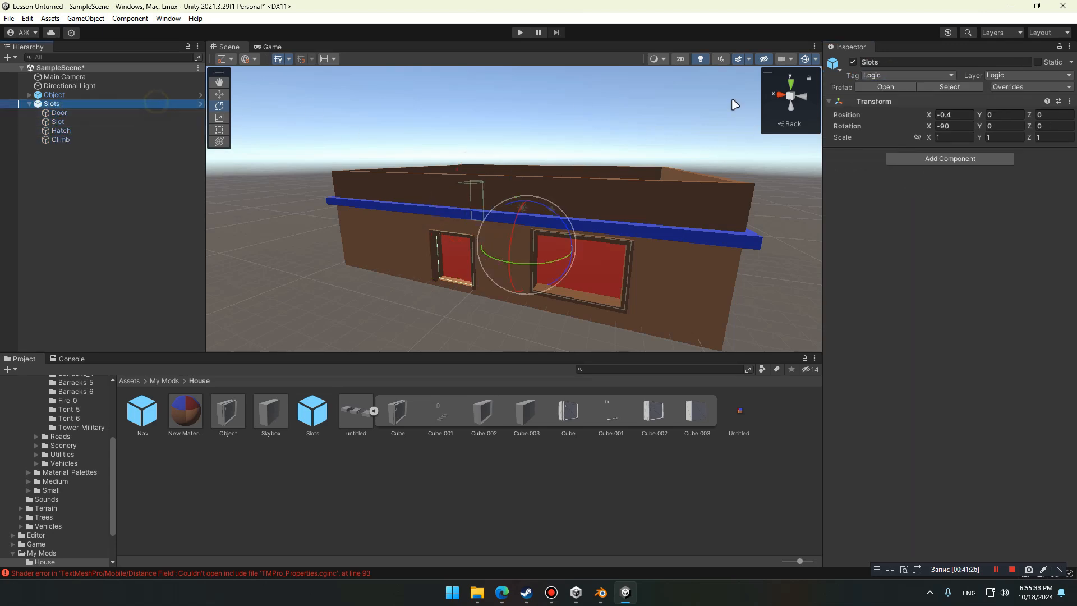
pyautogui.click(1008, 88)
pyautogui.click(1038, 206)
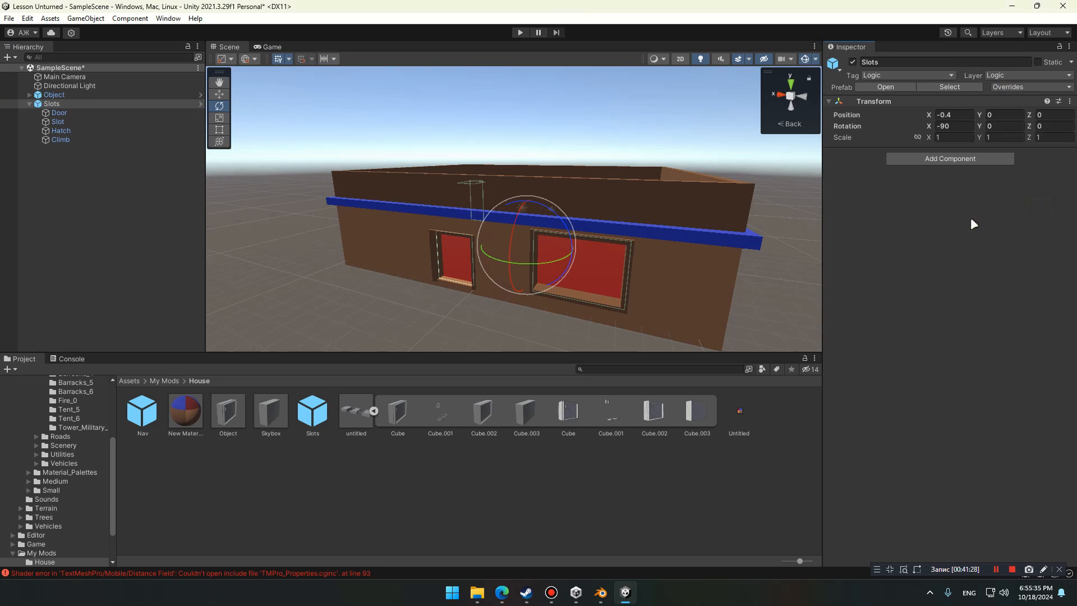
# Delete the Slots instance from the scene, leaving the house's Object in place
pyautogui.click(130, 103)
pyautogui.press('Delete')
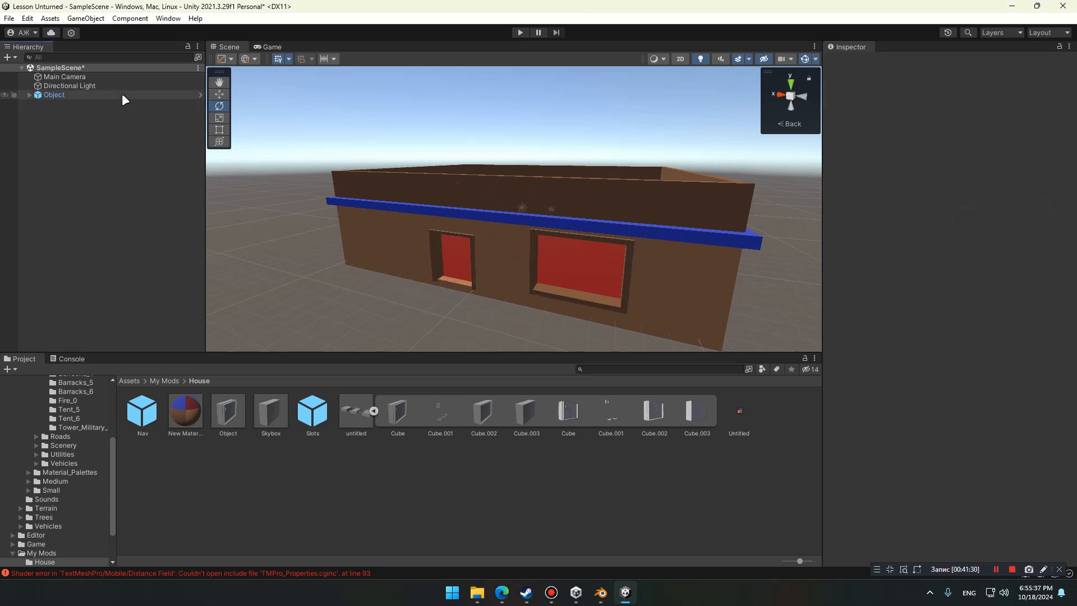
pyautogui.keyDown('alt'); pyautogui.moveTo(375, 225); pyautogui.dragTo(409, 193); pyautogui.keyUp('alt')
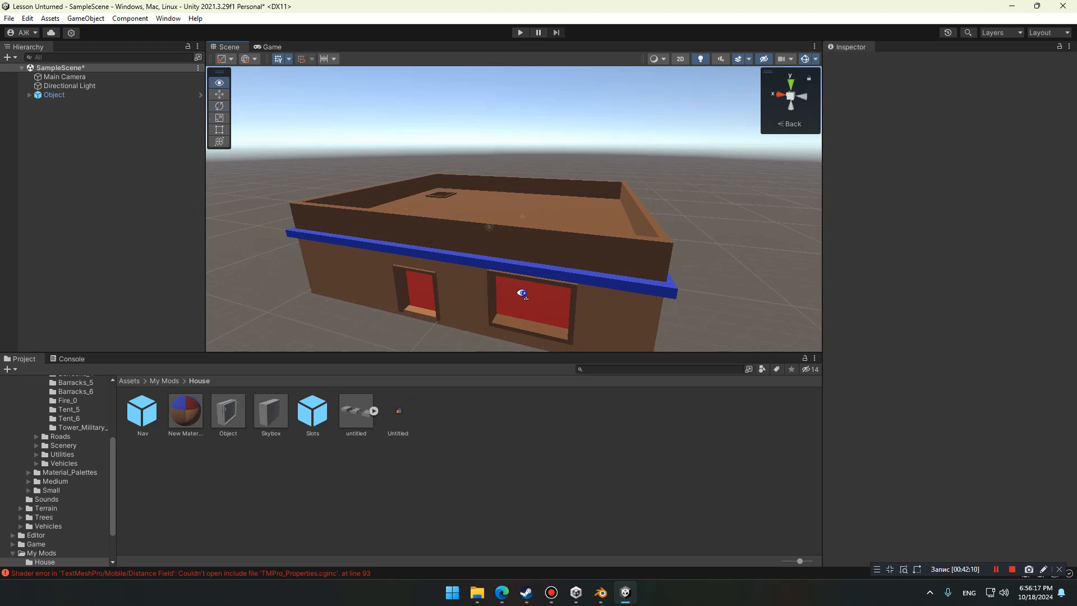
pyautogui.keyDown('alt'); pyautogui.moveTo(512, 293); pyautogui.dragTo(482, 281); pyautogui.keyUp('alt')
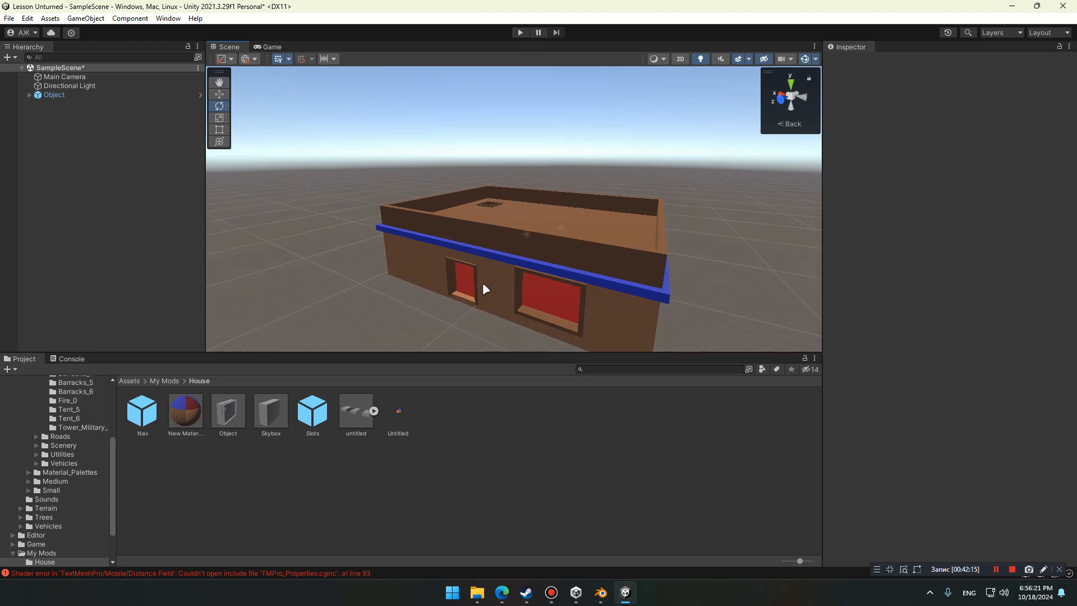
# Launch Paint and open the house's 8 × 8 px texture Untitled.png
pyautogui.click(452, 594)
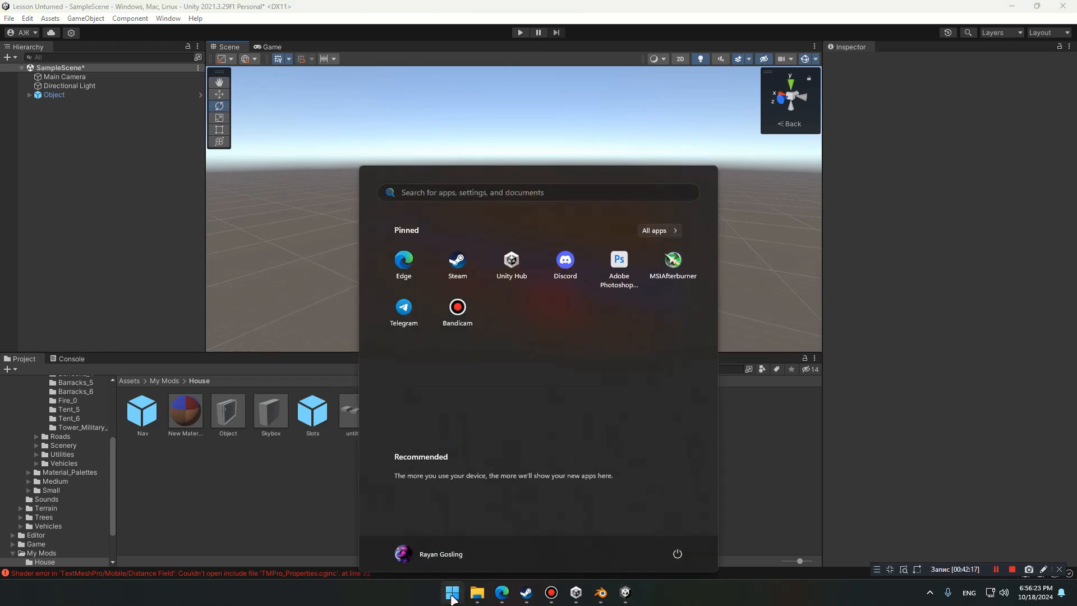
pyautogui.write('pa')
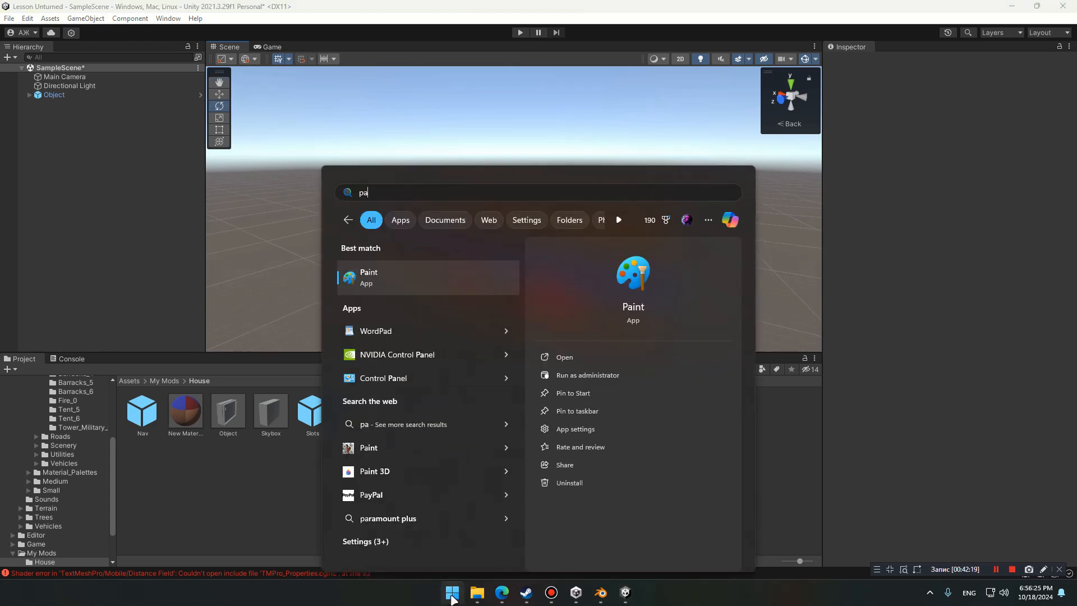
pyautogui.click(436, 285)
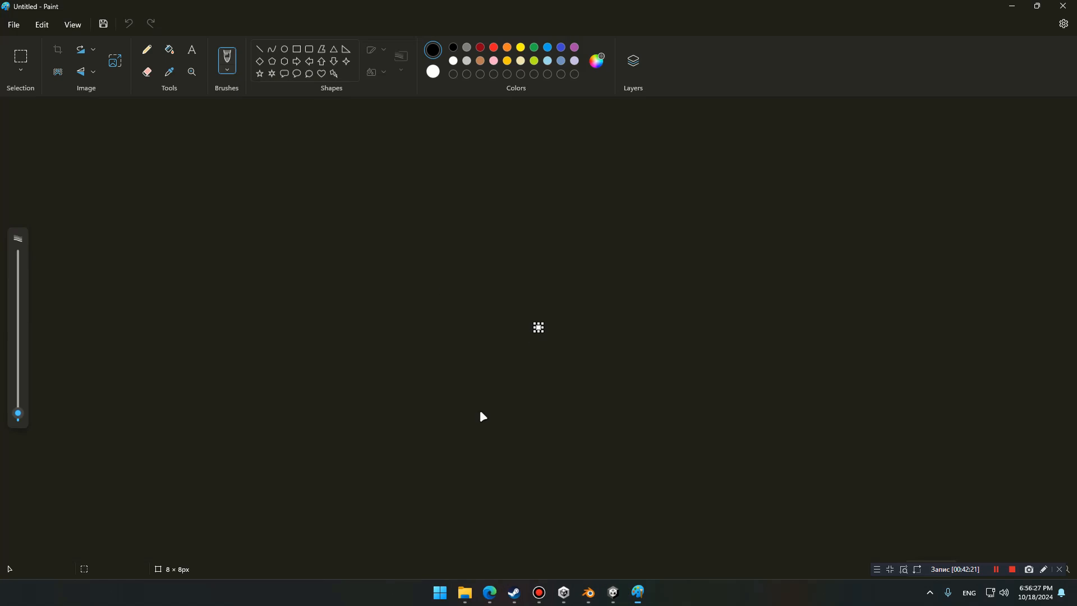
pyautogui.click(13, 25)
pyautogui.click(39, 59)
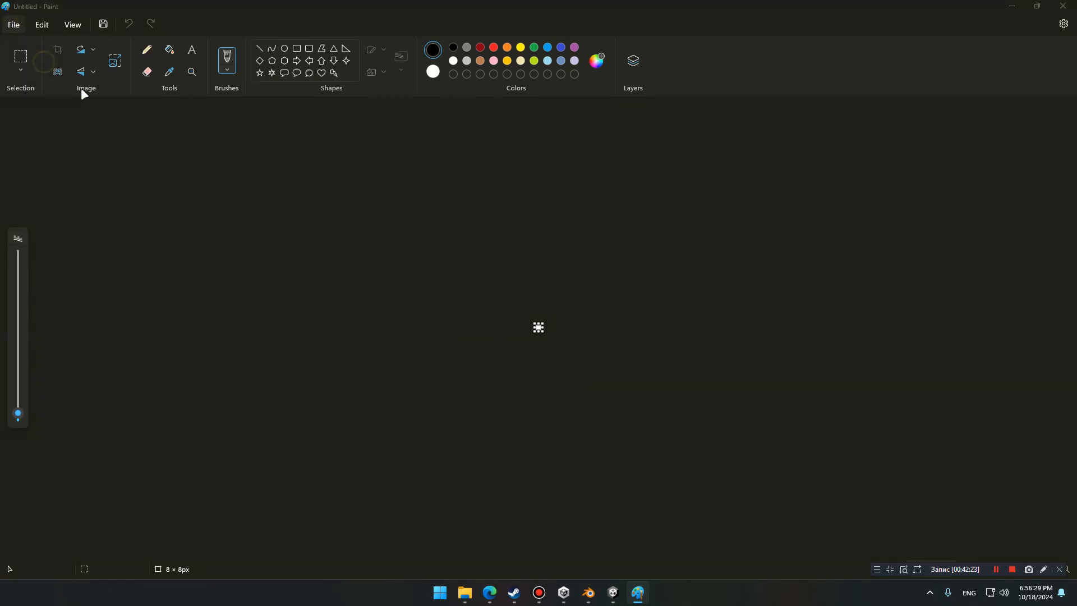
pyautogui.click(678, 258)
pyautogui.doubleClick(678, 259)
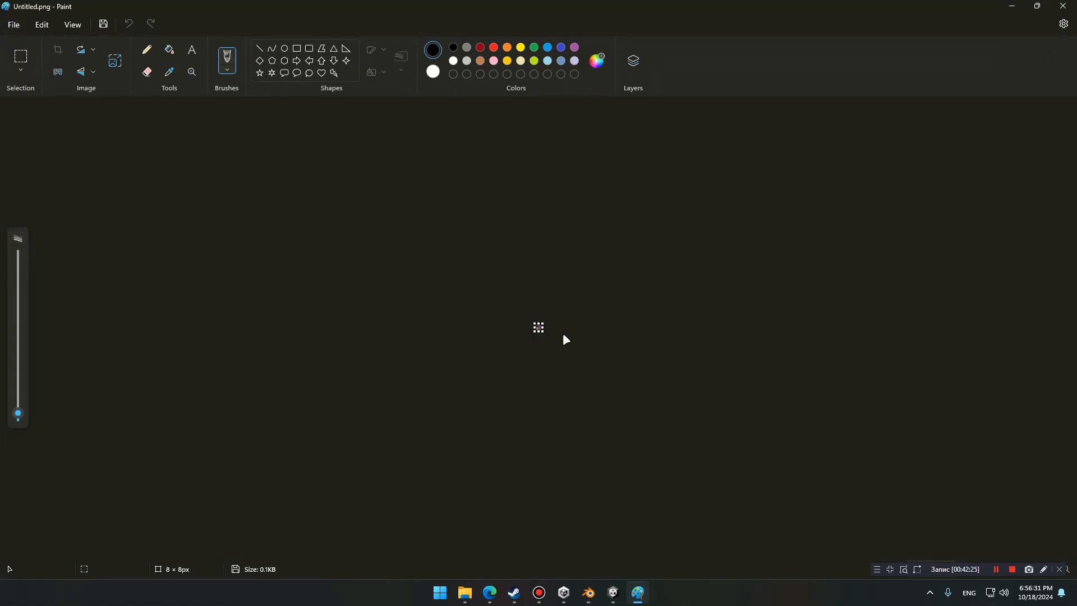
pyautogui.keyDown('ctrl'); pyautogui.scroll(4, 558, 343); pyautogui.keyUp('ctrl')
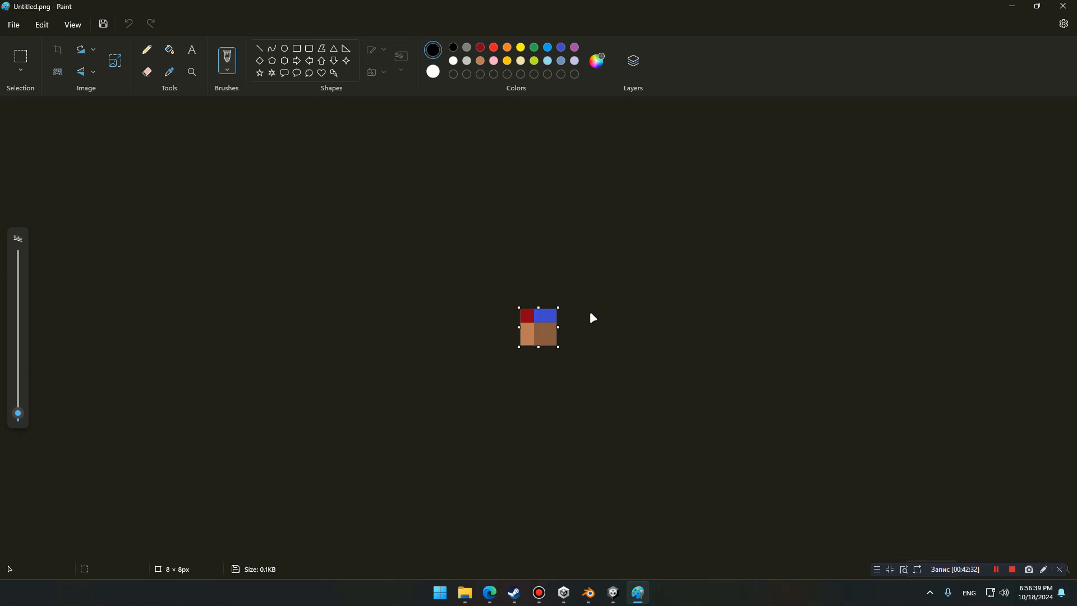
# Check the texture's colour areas on the house in Blender, and pencil the red and both brown areas black in Paint
pyautogui.click(589, 592)
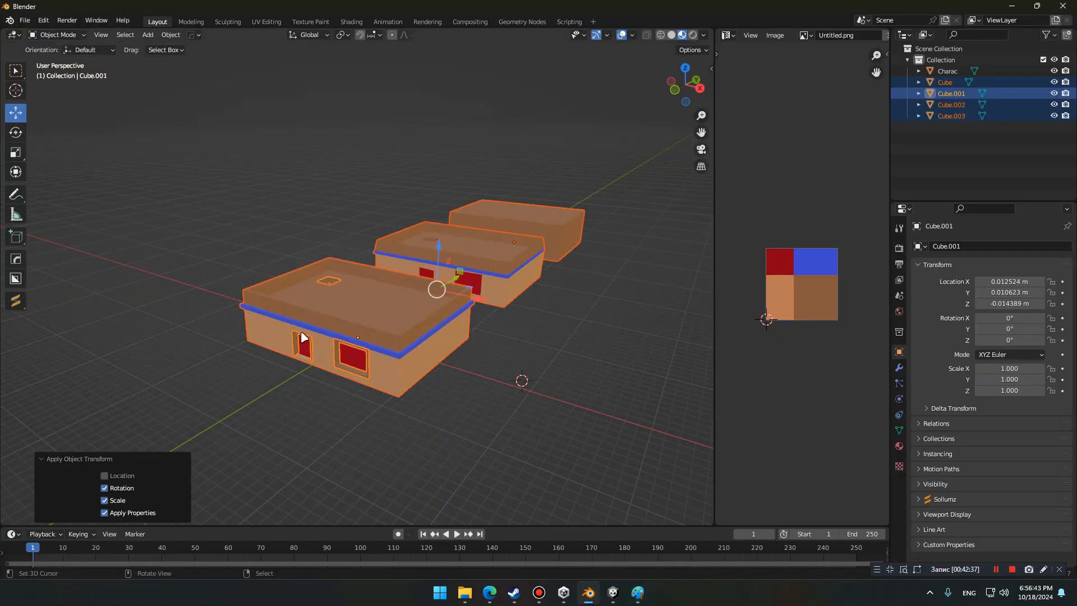
pyautogui.click(588, 593)
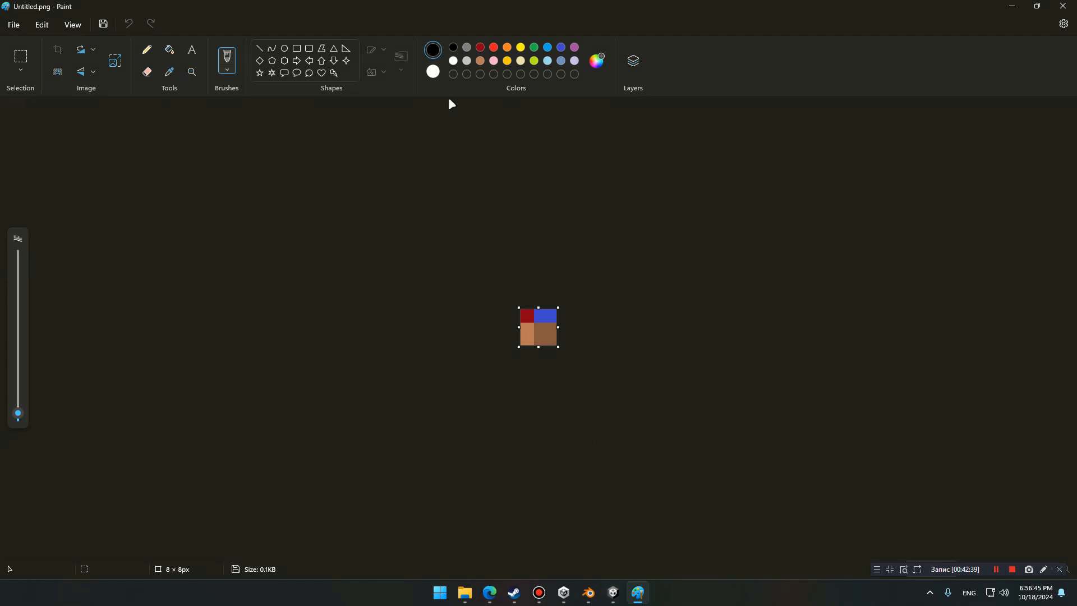
pyautogui.click(147, 49)
pyautogui.click(554, 310)
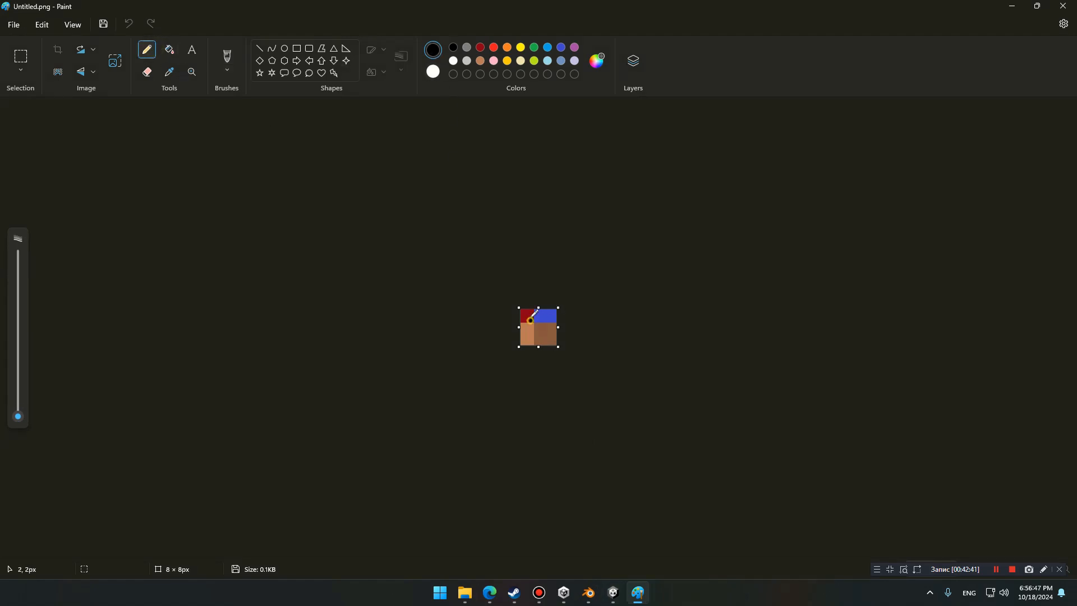
pyautogui.moveTo(529, 313)
pyautogui.mouseDown()
pyautogui.moveTo(519, 308)
pyautogui.moveTo(533, 341)
pyautogui.moveTo(528, 320)
pyautogui.moveTo(520, 343)
pyautogui.moveTo(527, 328)
pyautogui.moveTo(559, 324)
pyautogui.moveTo(546, 336)
pyautogui.moveTo(559, 332)
pyautogui.mouseUp()
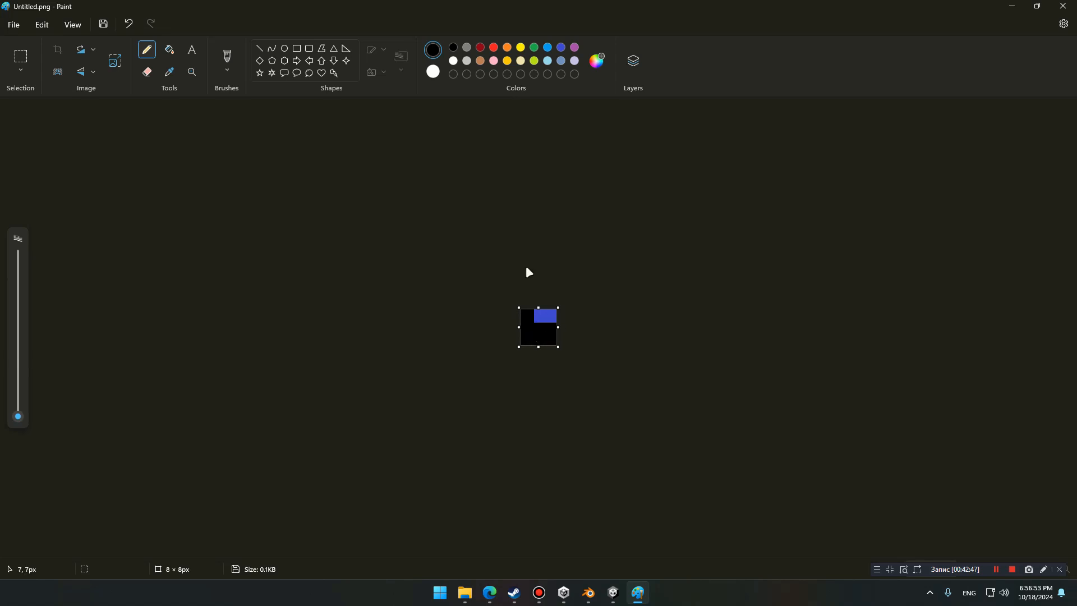
# Recolour the texture's remaining blue area bright blue with the pencil, and save Untitled.png
pyautogui.click(548, 49)
pyautogui.moveTo(536, 320); pyautogui.dragTo(558, 311)
pyautogui.click(15, 31)
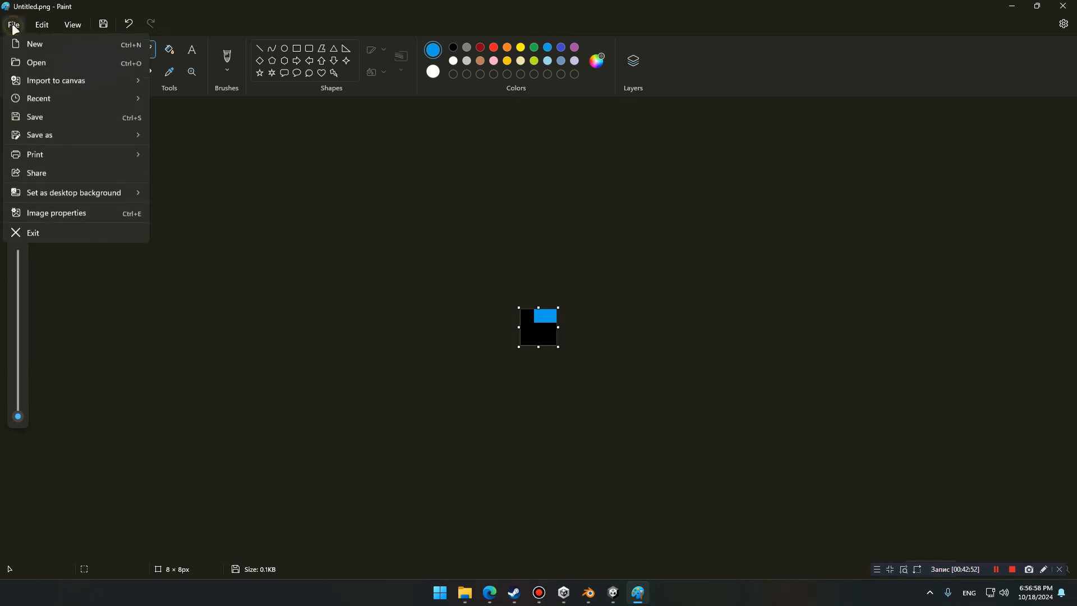
pyautogui.click(55, 119)
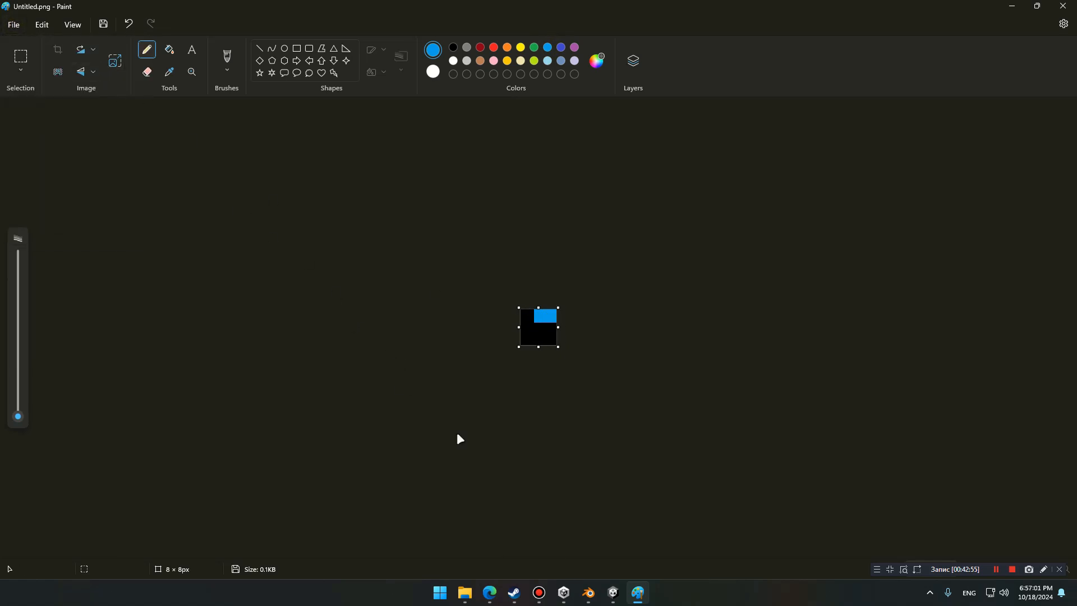
# Import the edited Untitled.png from the Desktop folder into the House folder of the Unity project
pyautogui.click(613, 593)
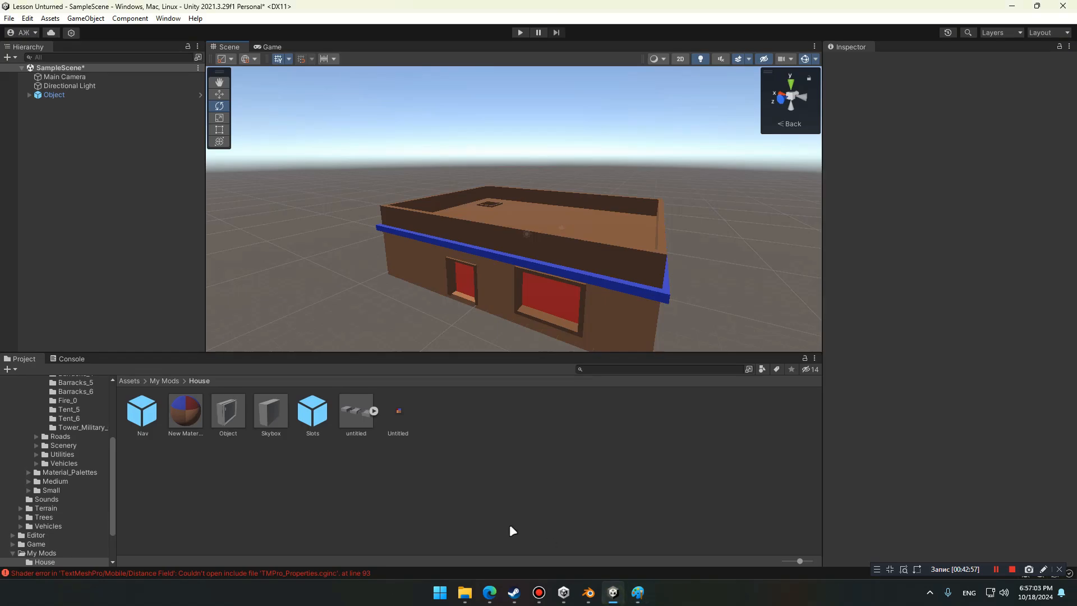
pyautogui.moveTo(465, 593)
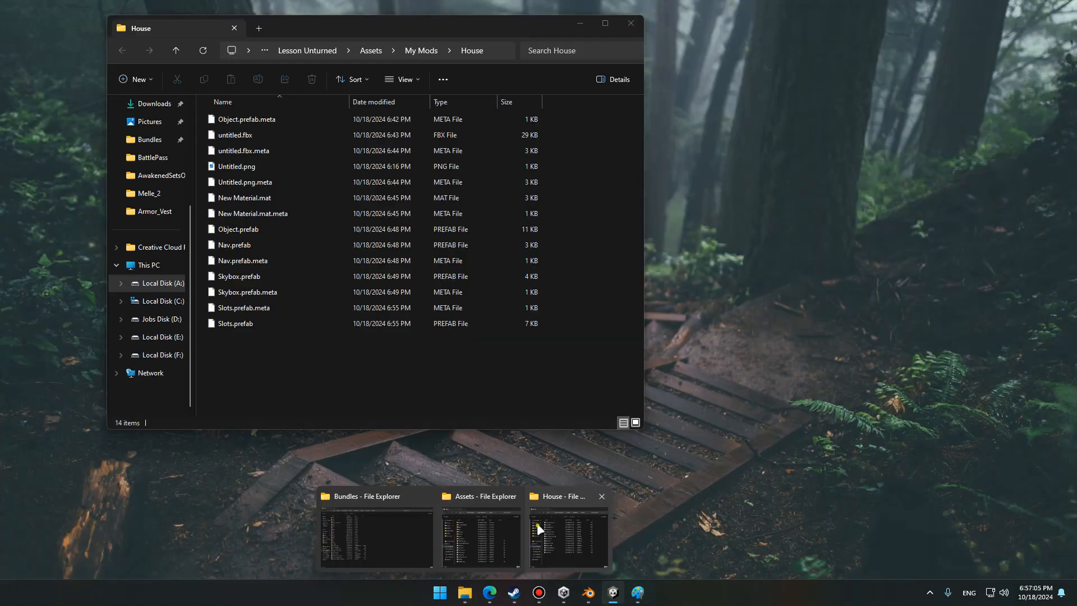
pyautogui.click(541, 529)
pyautogui.scroll(3, 152, 235)
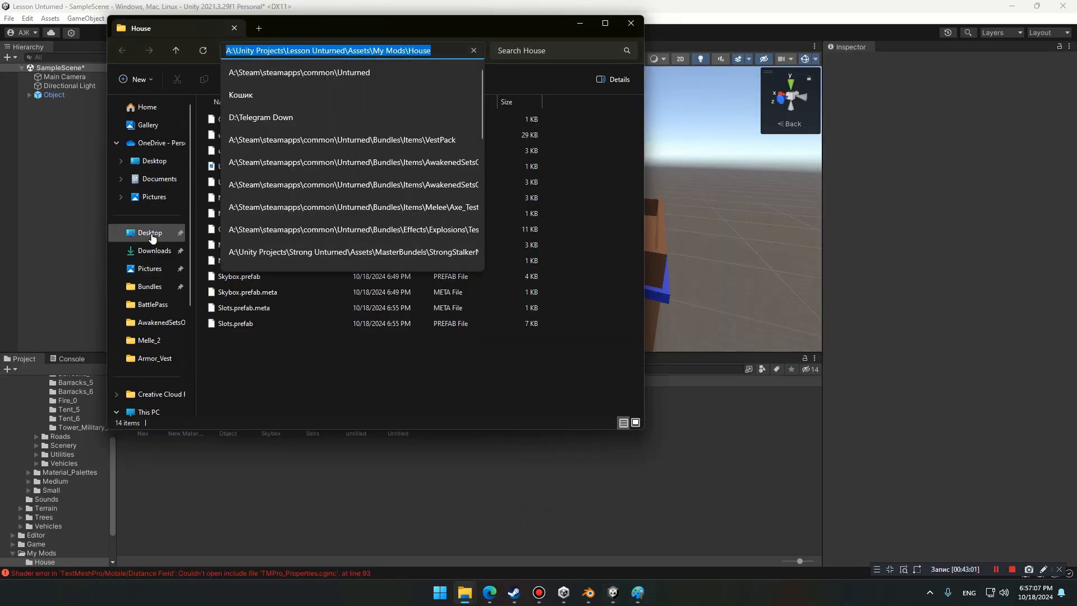
pyautogui.click(151, 233)
pyautogui.moveTo(607, 132); pyautogui.dragTo(501, 484)
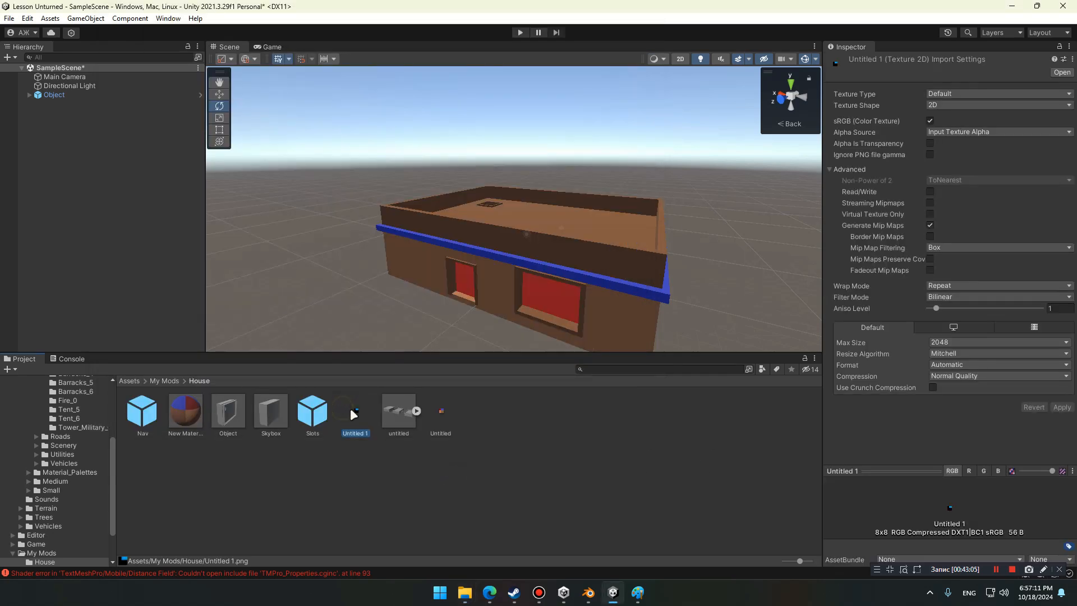
# Enable Emission on New Material and assign the Untitled 1 texture as its emission colour map
pyautogui.click(187, 414)
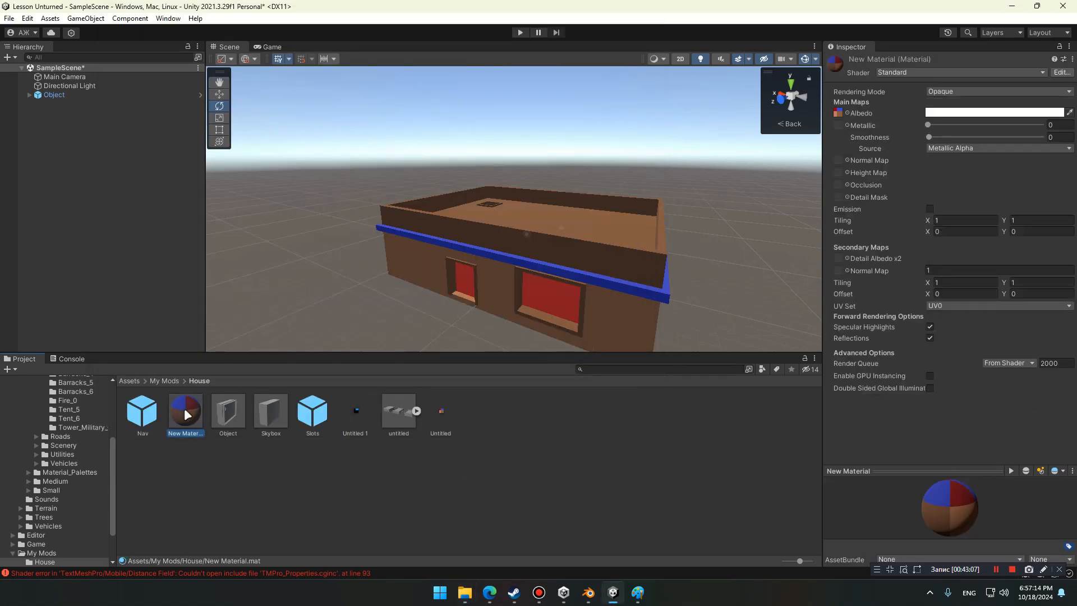
pyautogui.click(929, 208)
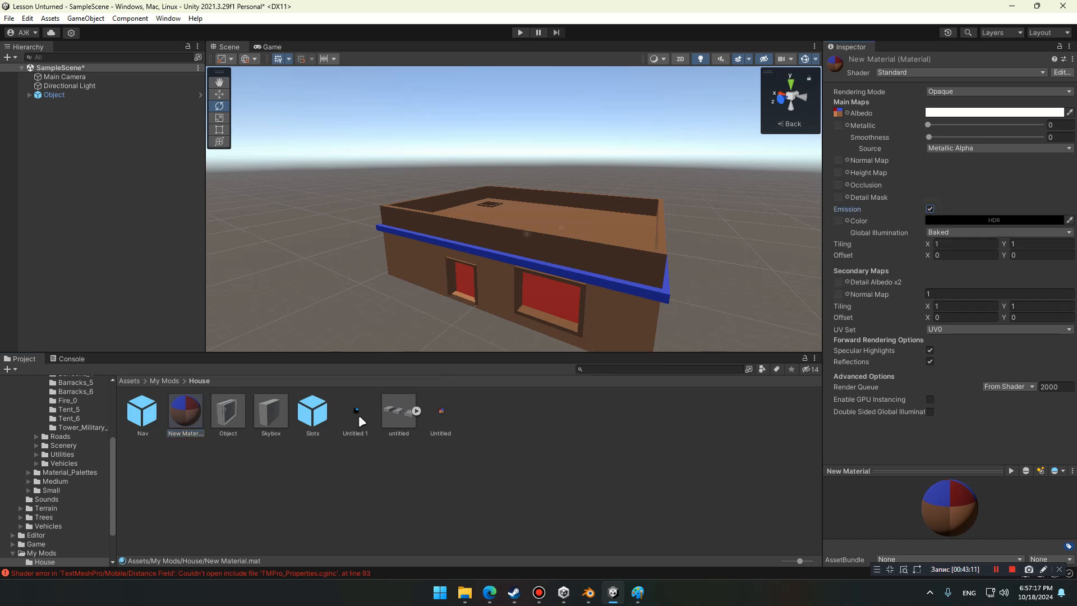
pyautogui.moveTo(358, 415); pyautogui.dragTo(838, 222)
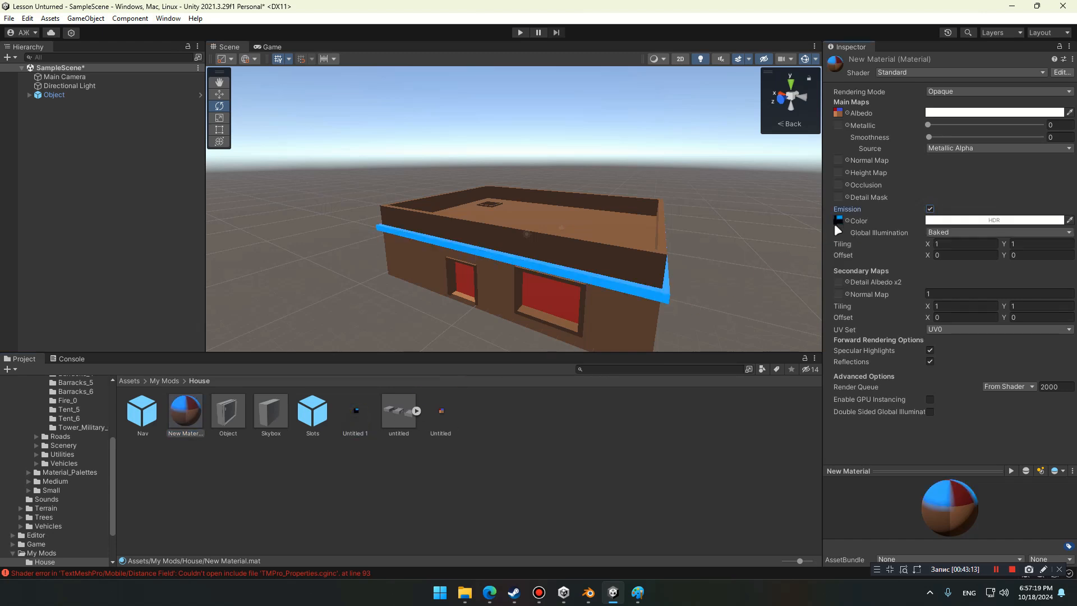
pyautogui.moveTo(663, 286)
pyautogui.mouseDown(button='right')
pyautogui.moveTo(574, 298)
pyautogui.moveTo(536, 234)
pyautogui.moveTo(570, 272)
pyautogui.moveTo(621, 291)
pyautogui.moveTo(700, 278)
pyautogui.moveTo(672, 293)
pyautogui.mouseUp(button='right')
pyautogui.click(671, 294)
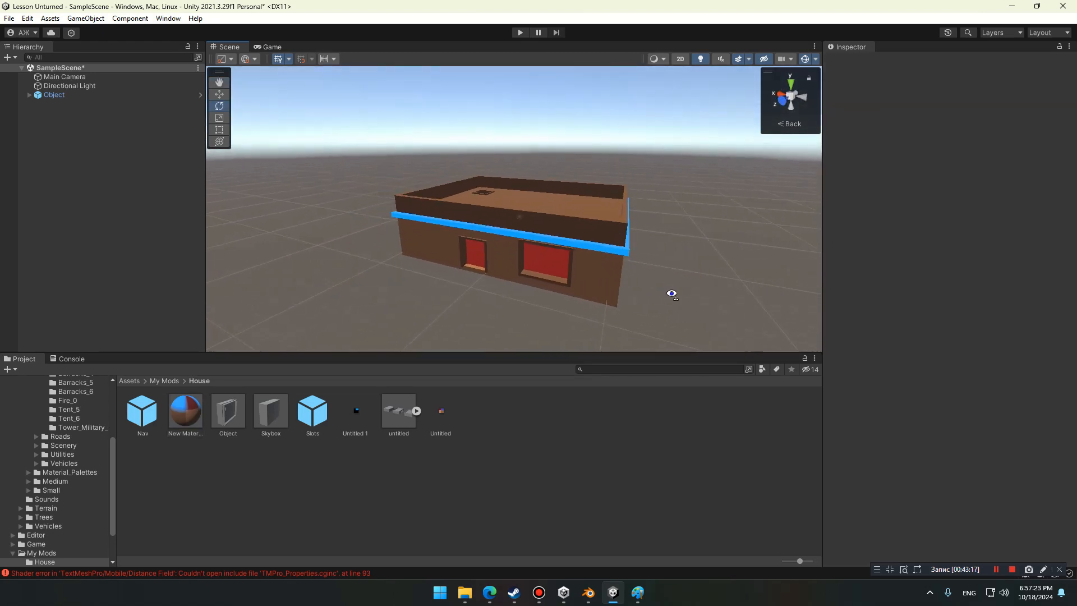
pyautogui.scroll(3, 672, 293)
# Switch to File Explorer and open the Bundles\Objects\Large\Buildings folder of the Unturned installation
pyautogui.moveTo(471, 599)
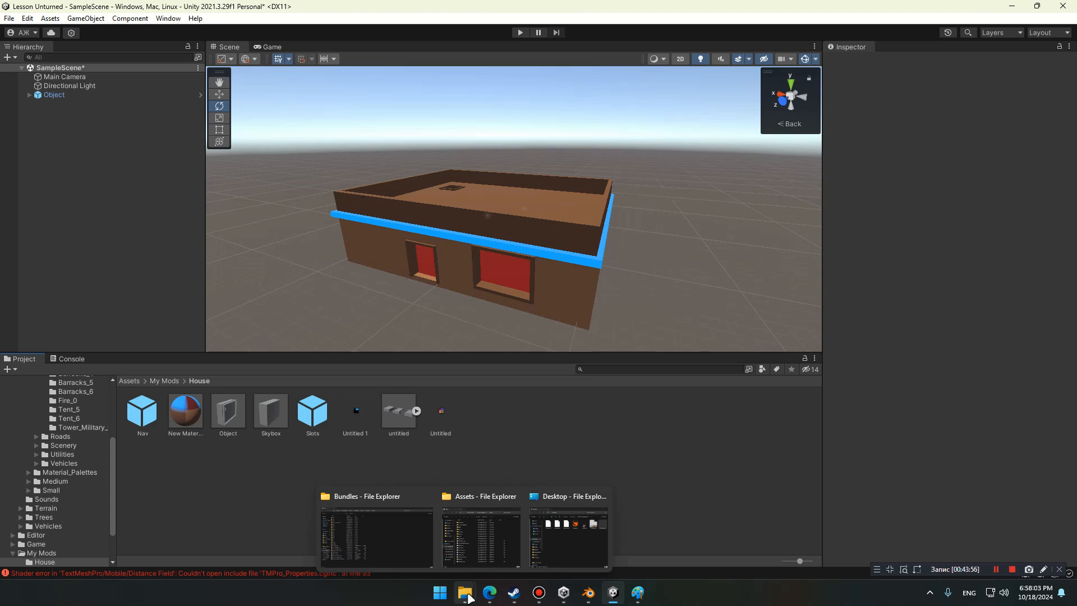
pyautogui.click(376, 543)
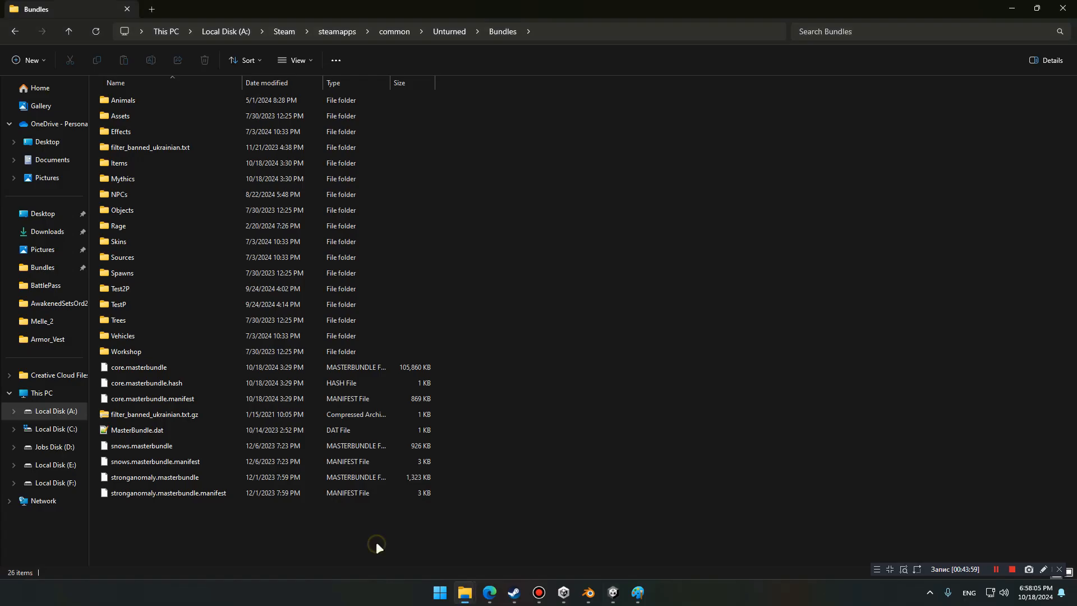
pyautogui.click(449, 32)
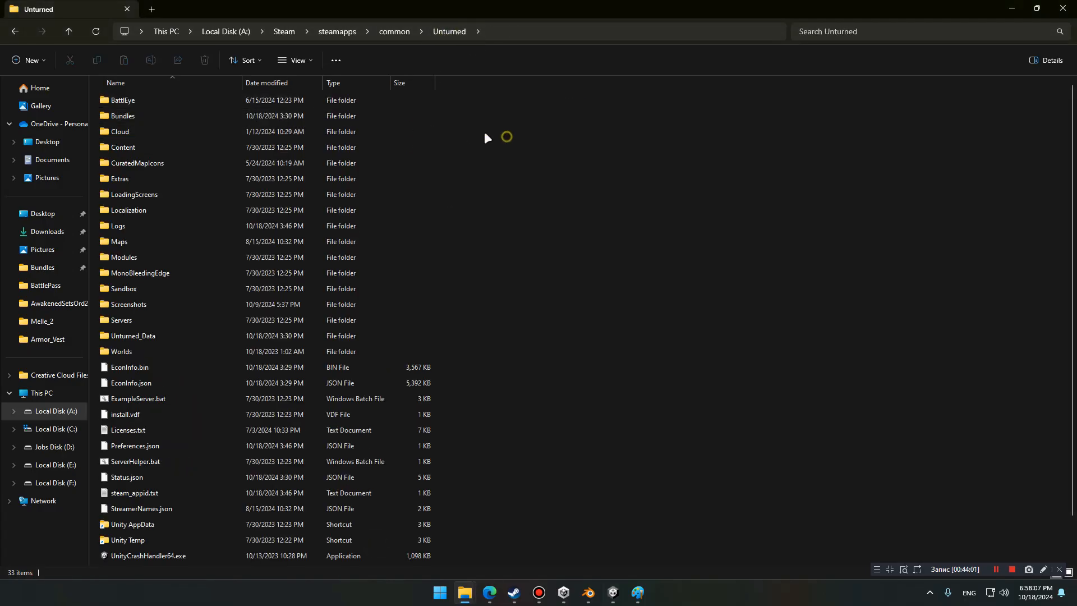
pyautogui.doubleClick(226, 116)
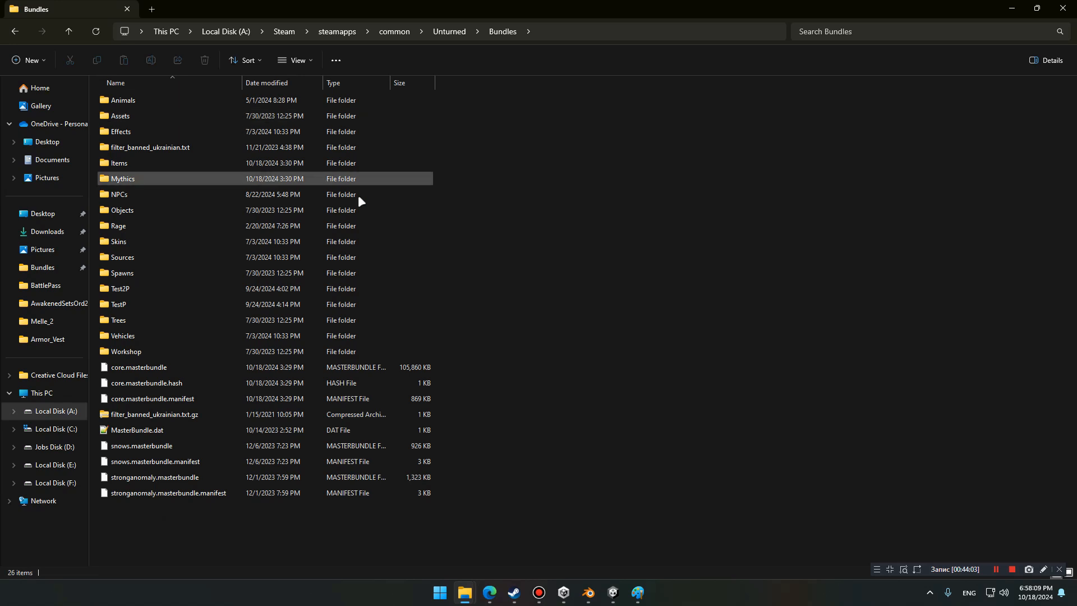
pyautogui.doubleClick(185, 210)
pyautogui.click(241, 103)
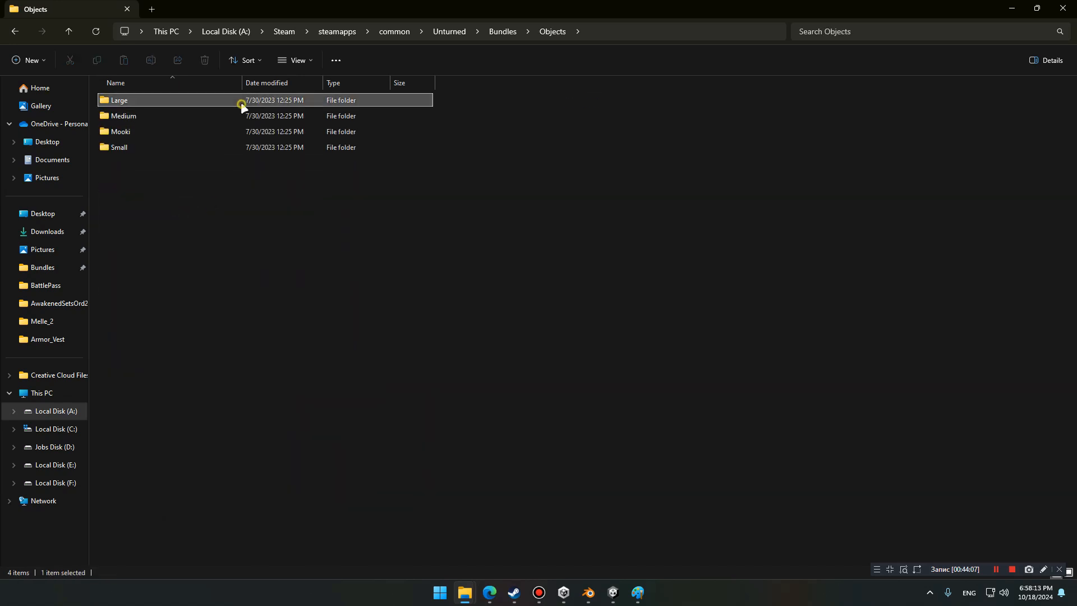
pyautogui.doubleClick(241, 102)
pyautogui.doubleClick(240, 102)
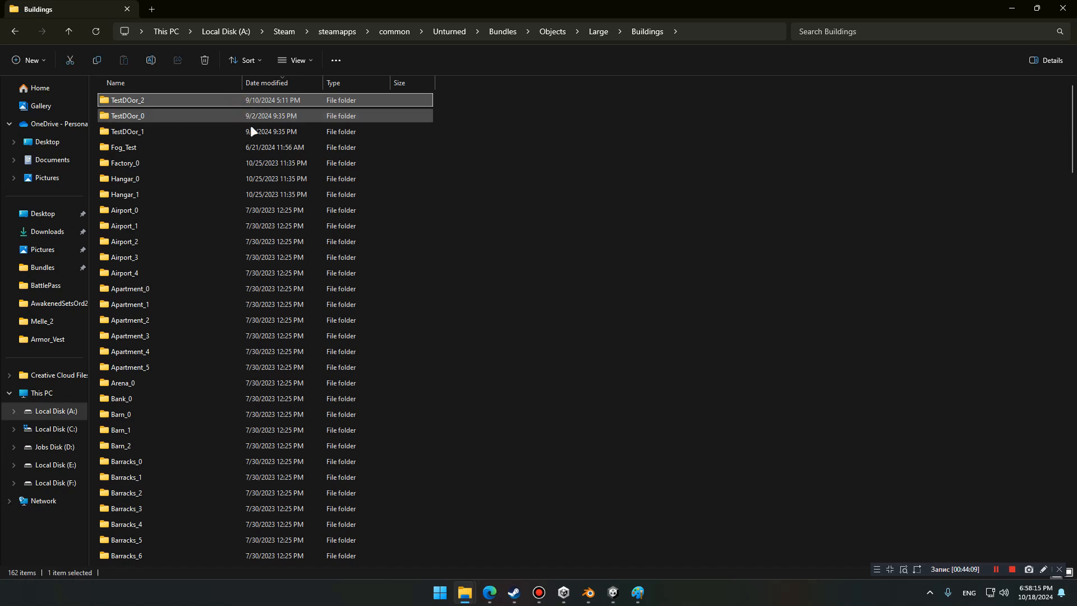
pyautogui.moveTo(241, 194); pyautogui.dragTo(457, 329)
pyautogui.click(457, 330)
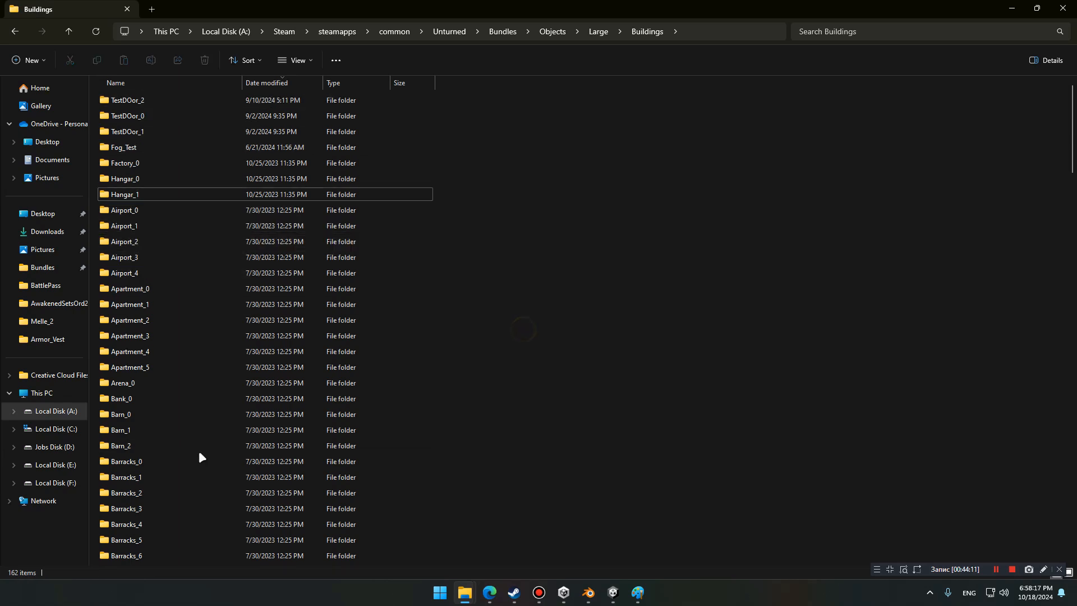
# Duplicate the Barracks_0 folder within Buildings and rename the copy House_Test
pyautogui.click(202, 459)
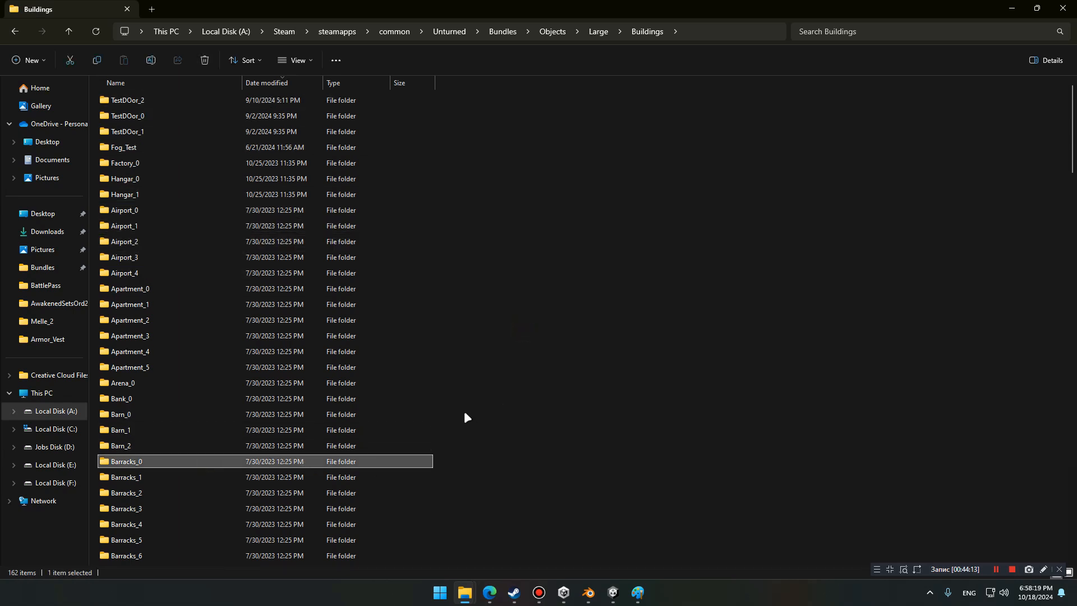
pyautogui.hotkey('ctrl', 'c')
pyautogui.hotkey('ctrl', 'v')
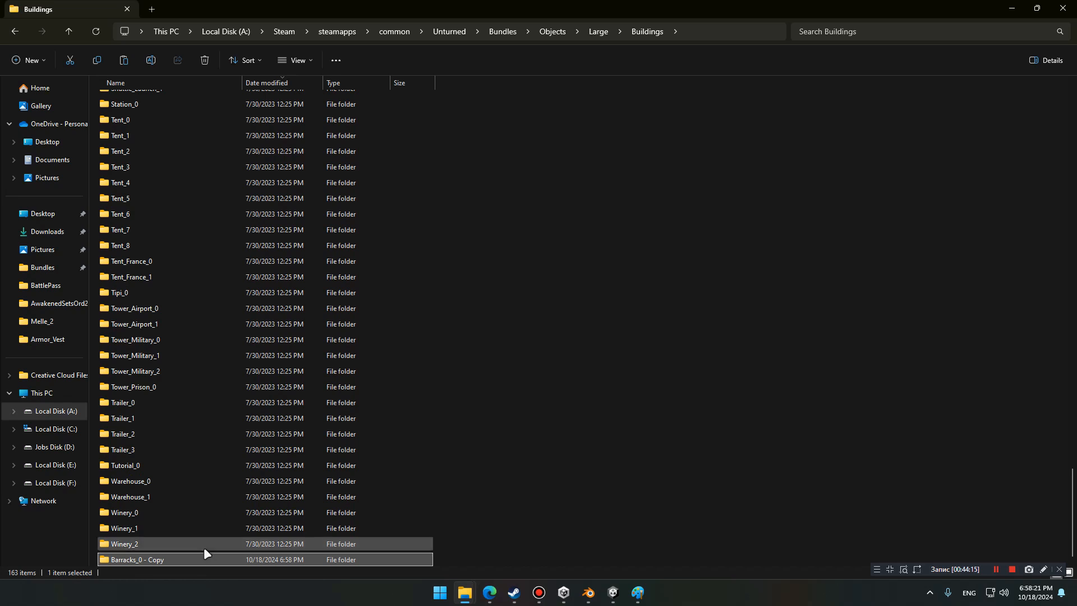
pyautogui.press('F2')
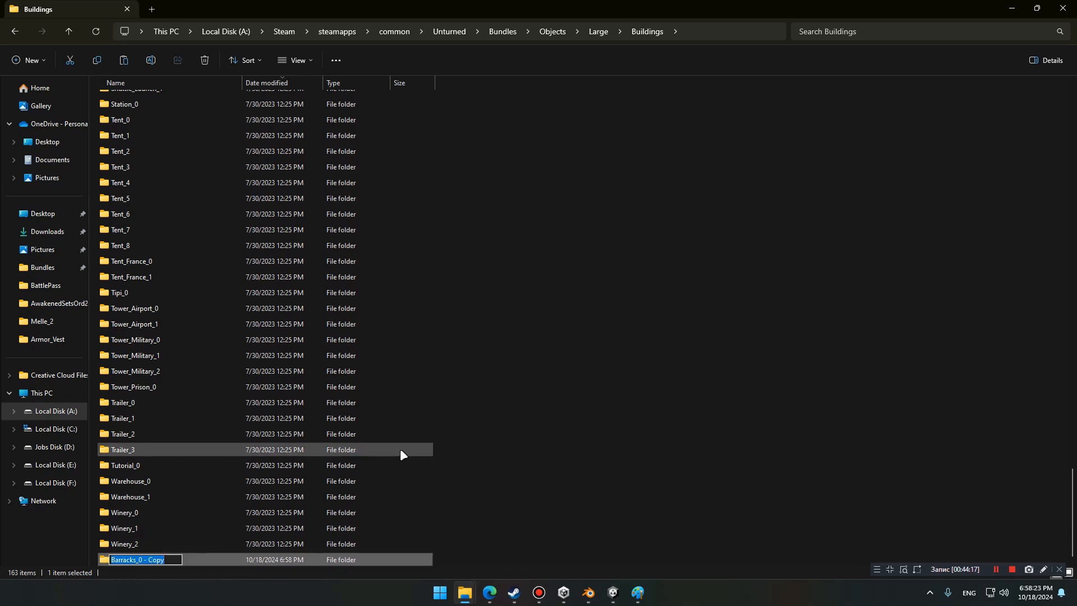
pyautogui.write('House_')
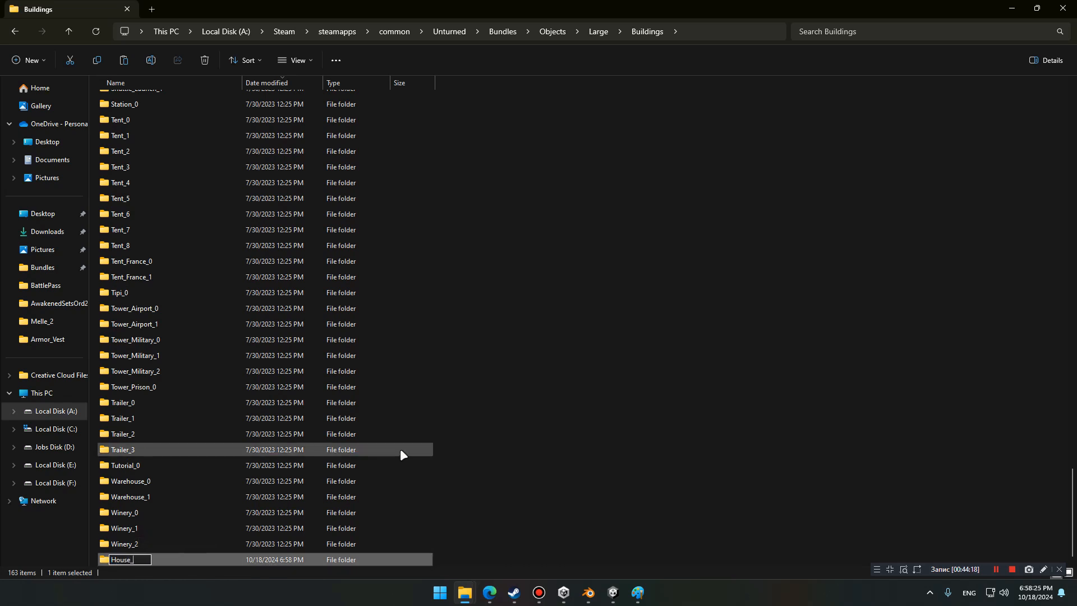
pyautogui.write('Test')
pyautogui.press('Return')
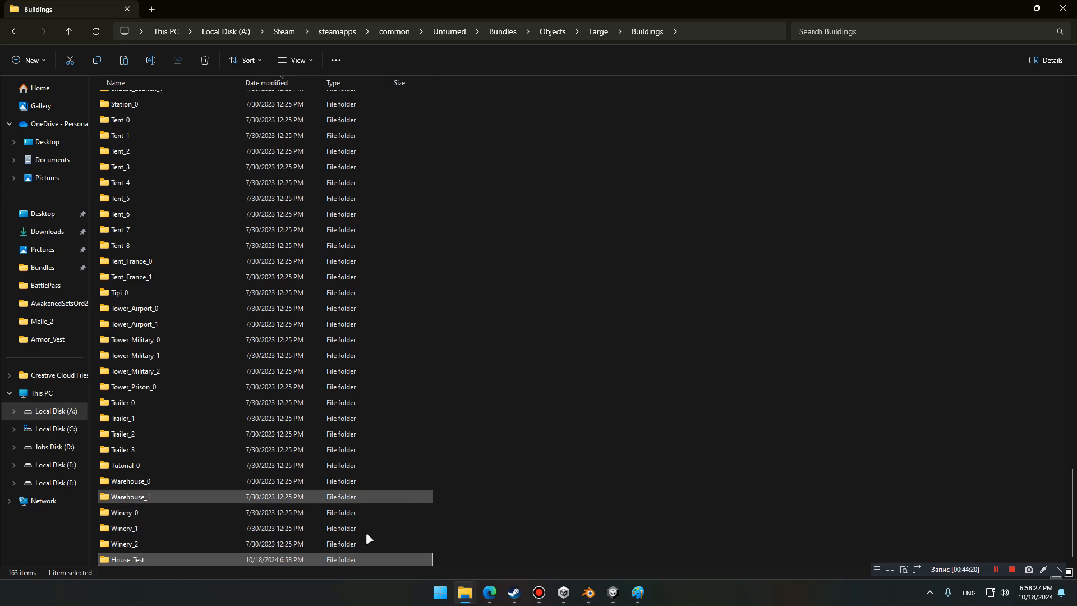
# Open the House_Test folder and rename its Barracks_0.dat file to House_Test.dat
pyautogui.click(317, 559)
pyautogui.press('Return')
pyautogui.doubleClick(285, 559)
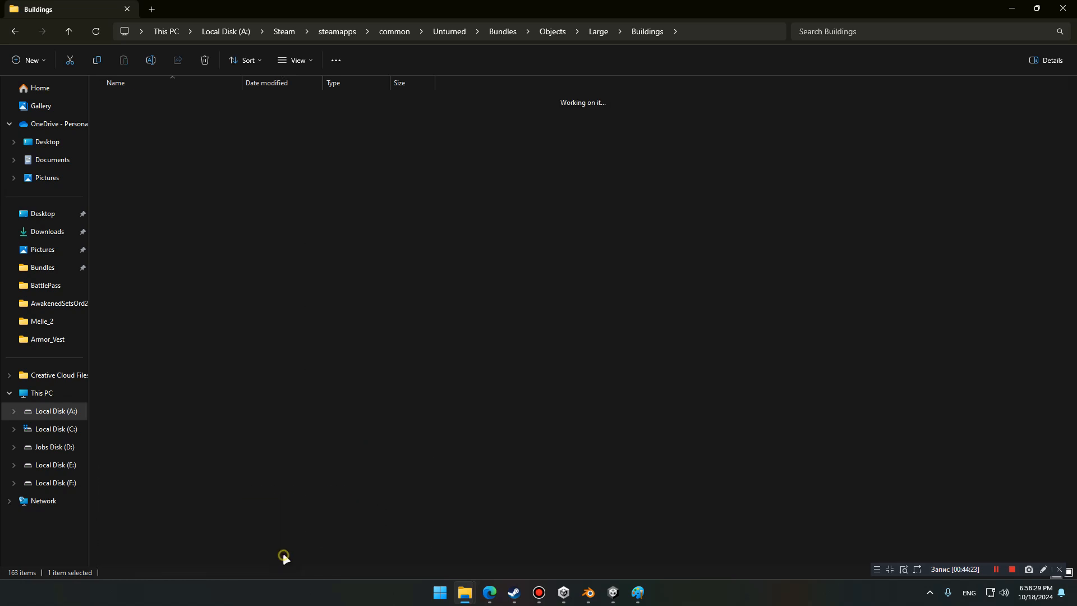
pyautogui.click(248, 103)
pyautogui.press('F2')
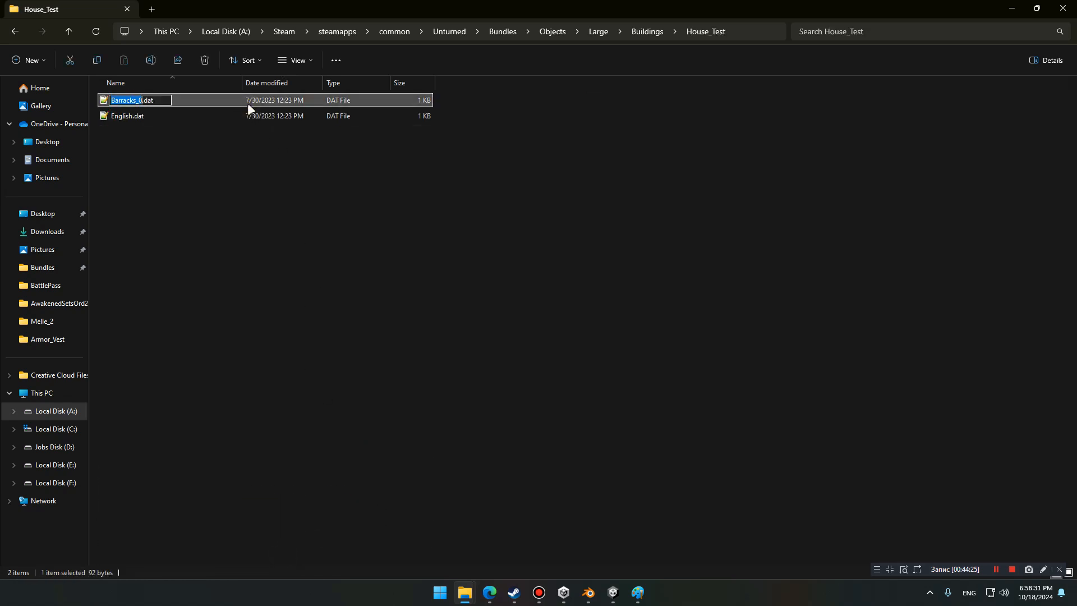
pyautogui.write('House_Test')
pyautogui.press('Return')
pyautogui.click(264, 146)
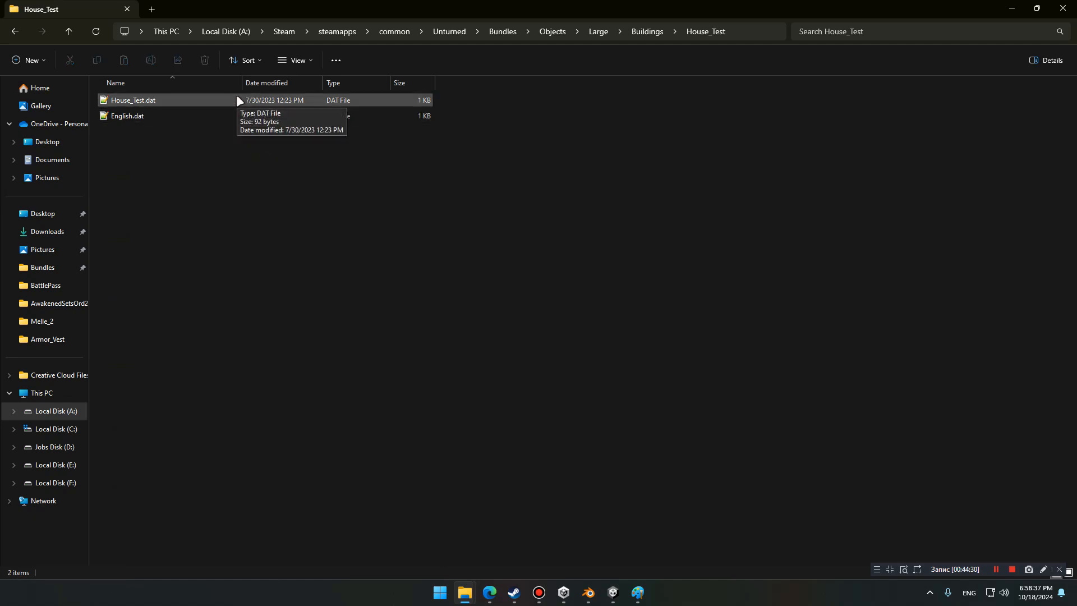
# Open House_Test.dat for editing in Notepad++
pyautogui.doubleClick(238, 99)
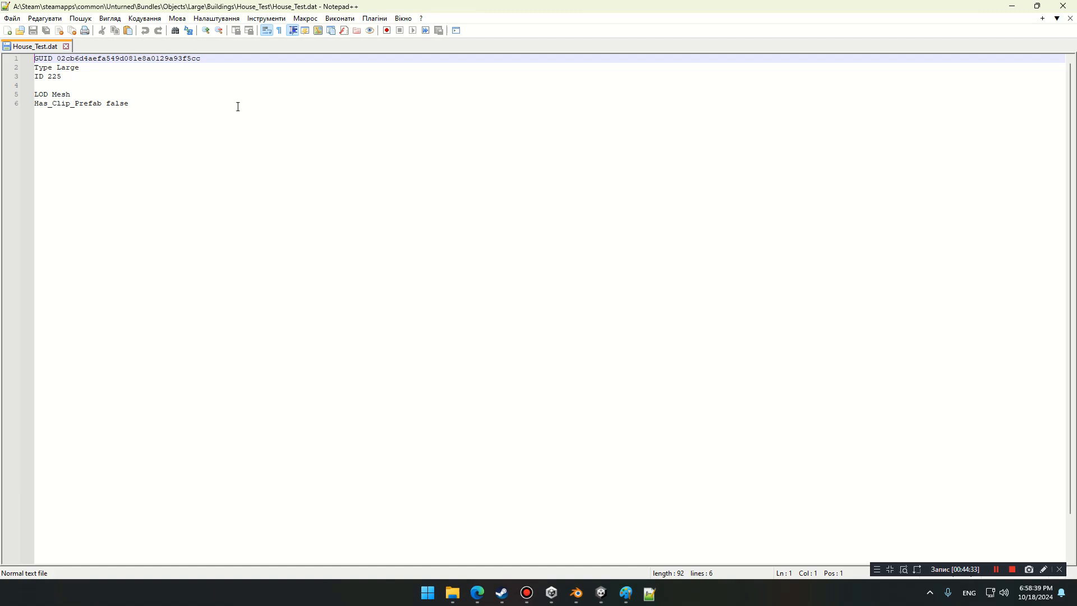
pyautogui.click(238, 106)
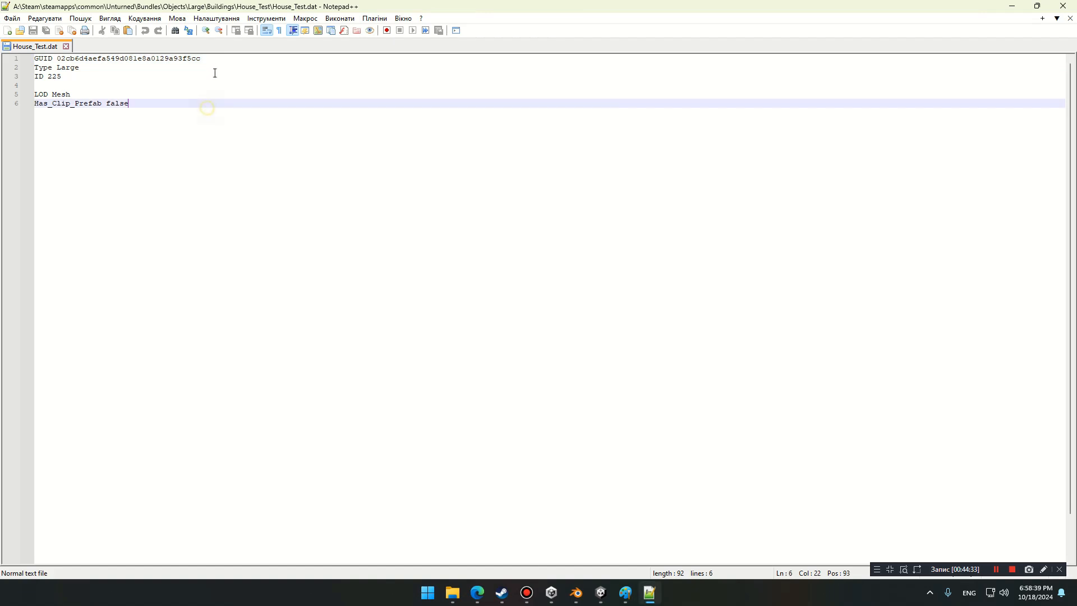
pyautogui.click(226, 59)
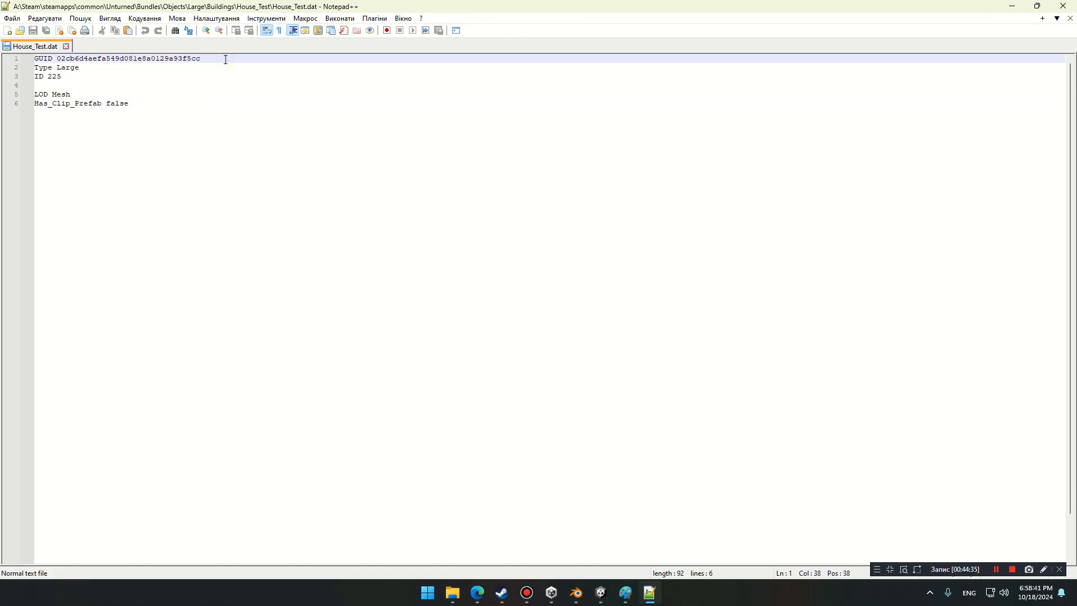
pyautogui.click(1013, 6)
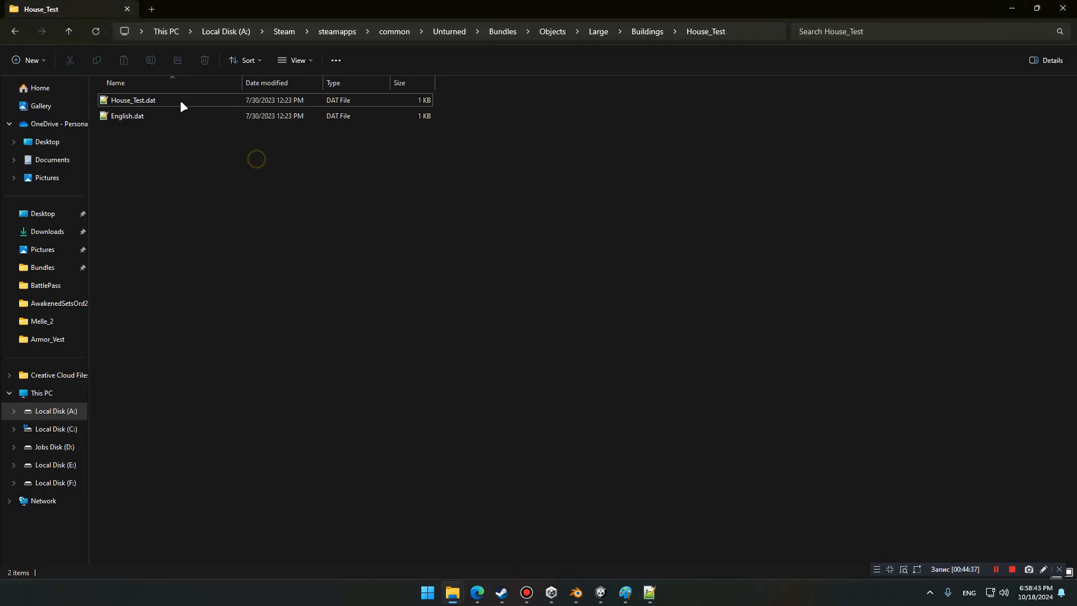
pyautogui.click(196, 99)
pyautogui.rightClick(204, 99)
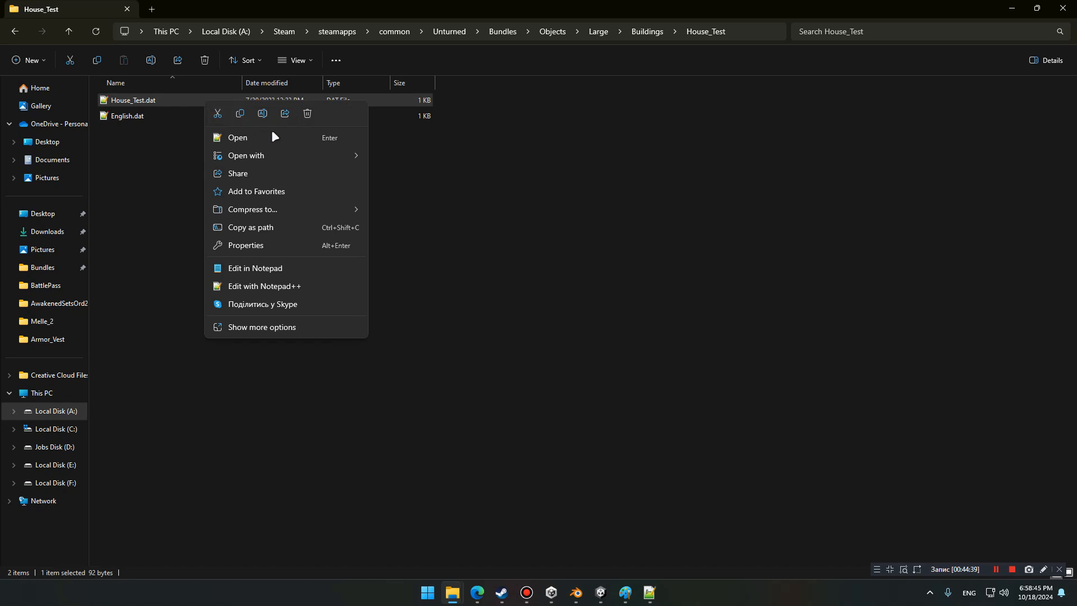
pyautogui.click(304, 286)
pyautogui.click(255, 224)
pyautogui.click(225, 66)
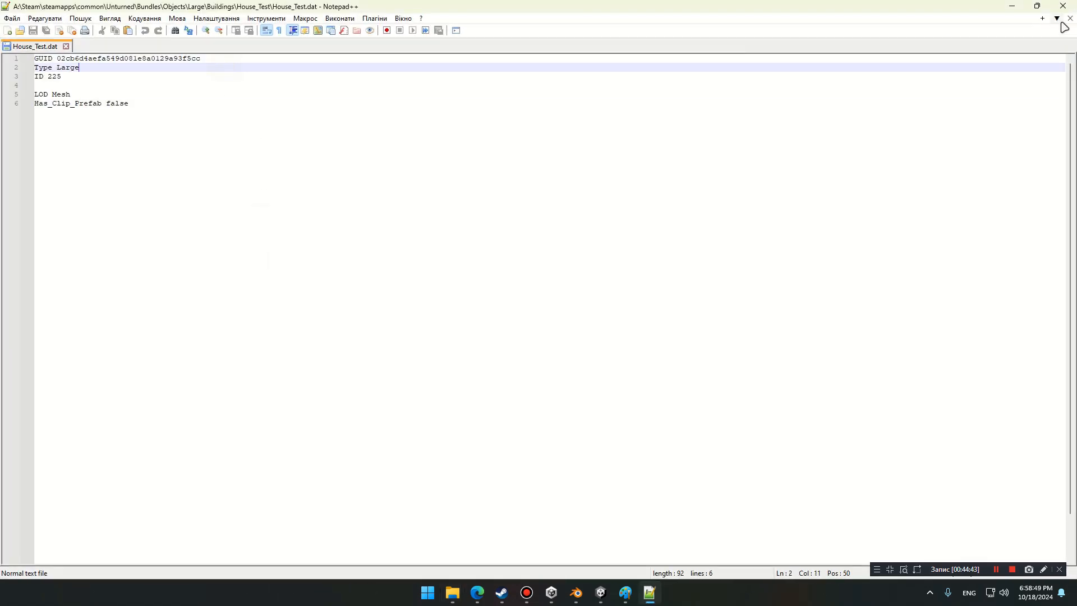
# Set the object's ID in House_Test.dat to 25634
pyautogui.click(266, 59)
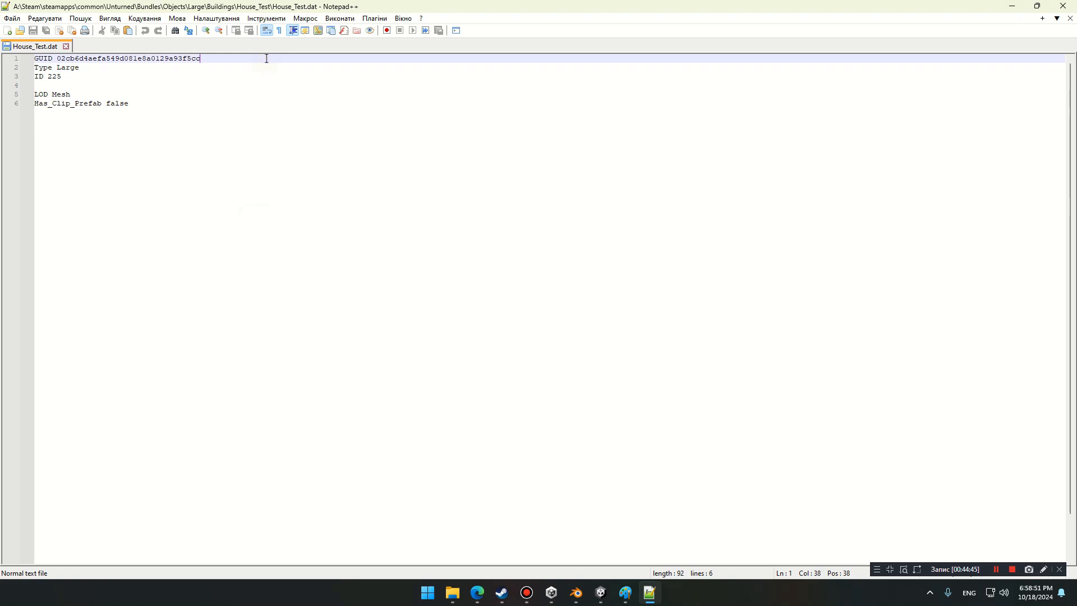
pyautogui.click(183, 76)
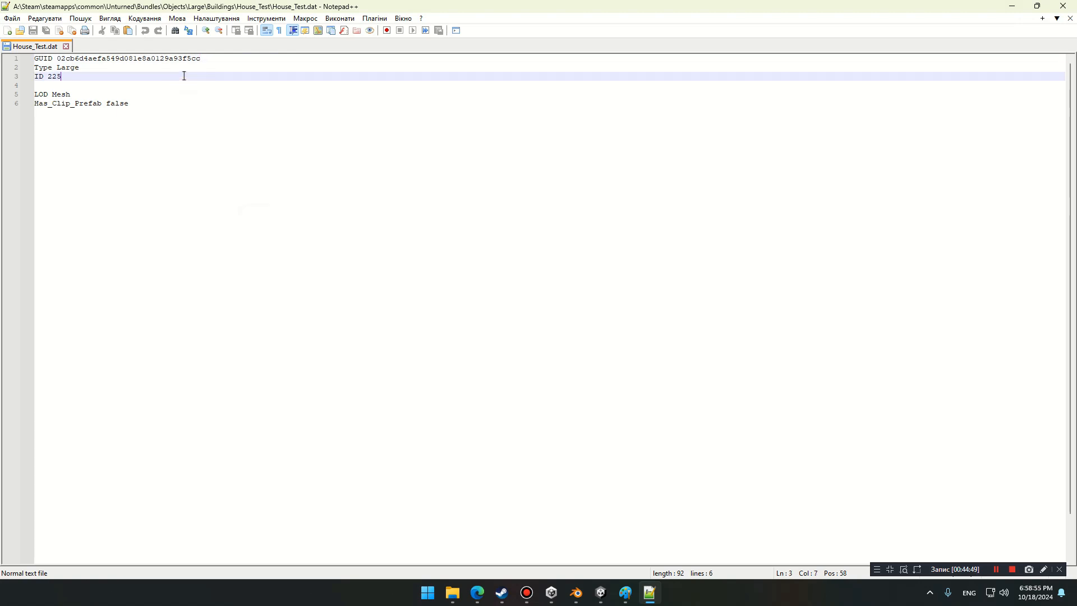
pyautogui.doubleClick(87, 75)
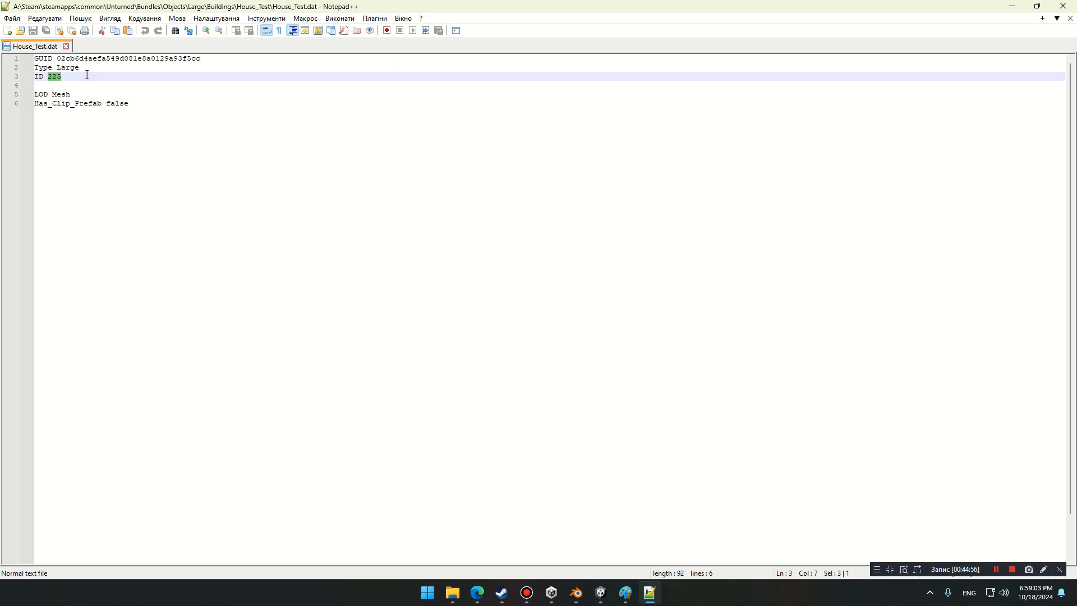
pyautogui.write('2')
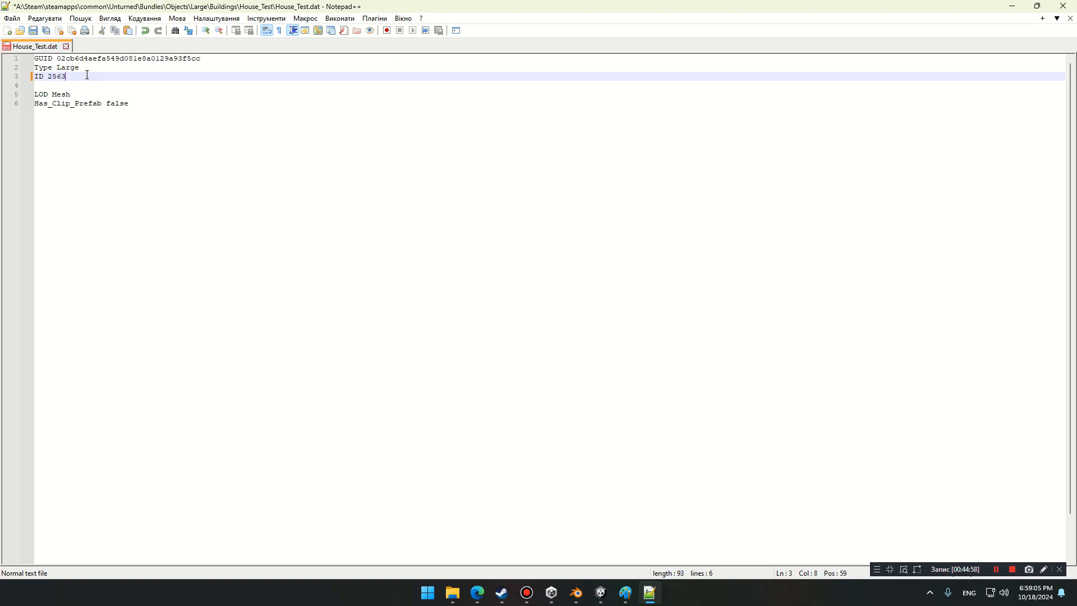
# Switch to Edge, follow the forum post's GUID Generator link, generate one GUID without hyphens and copy it
pyautogui.click(163, 59)
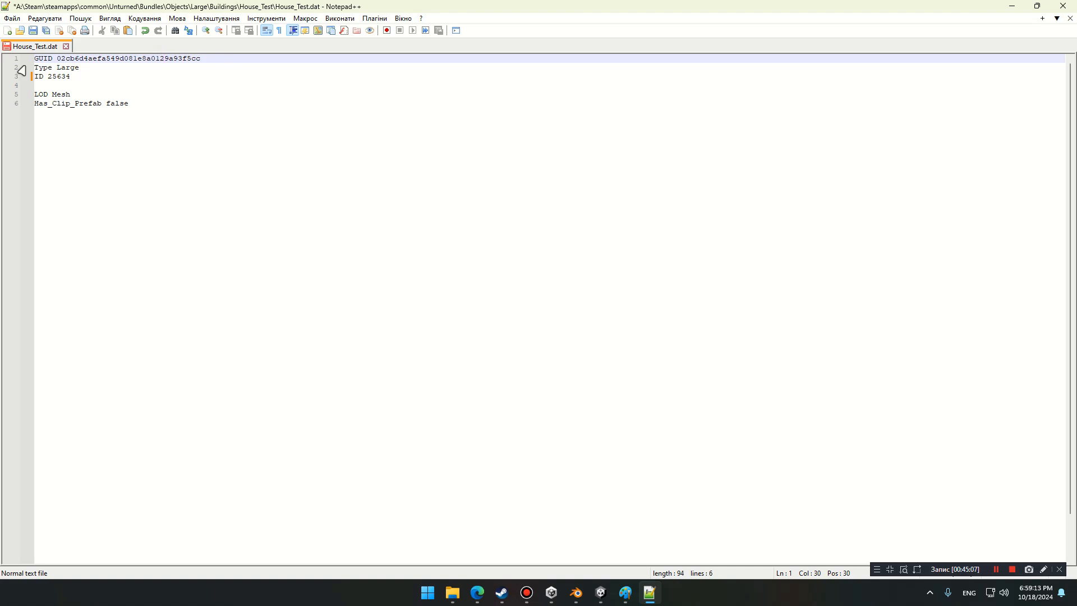
pyautogui.click(207, 59)
pyautogui.click(476, 593)
pyautogui.scroll(-4, 533, 350)
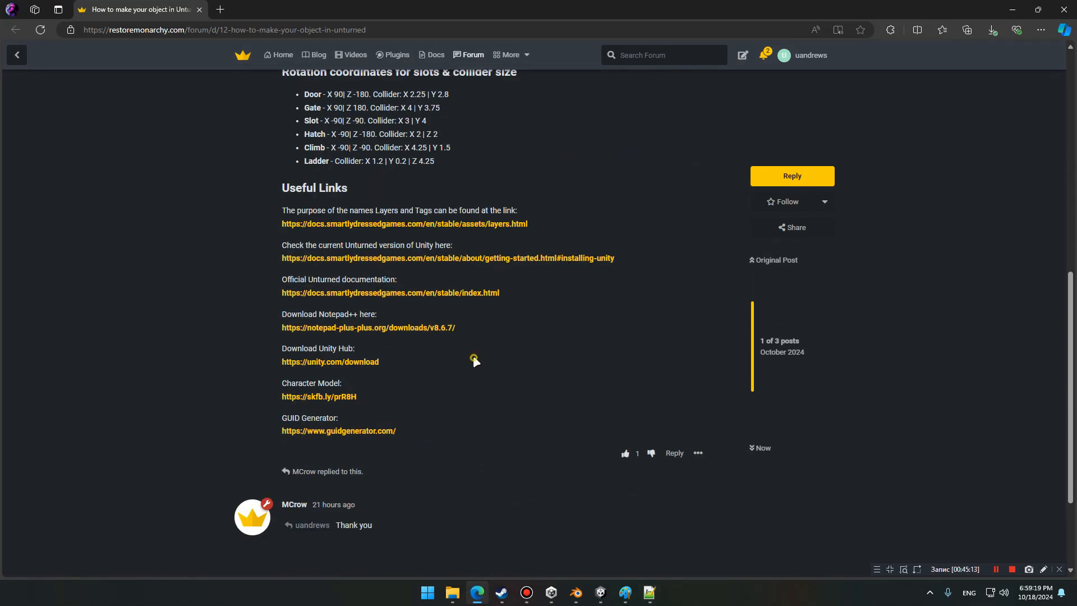
pyautogui.click(368, 431)
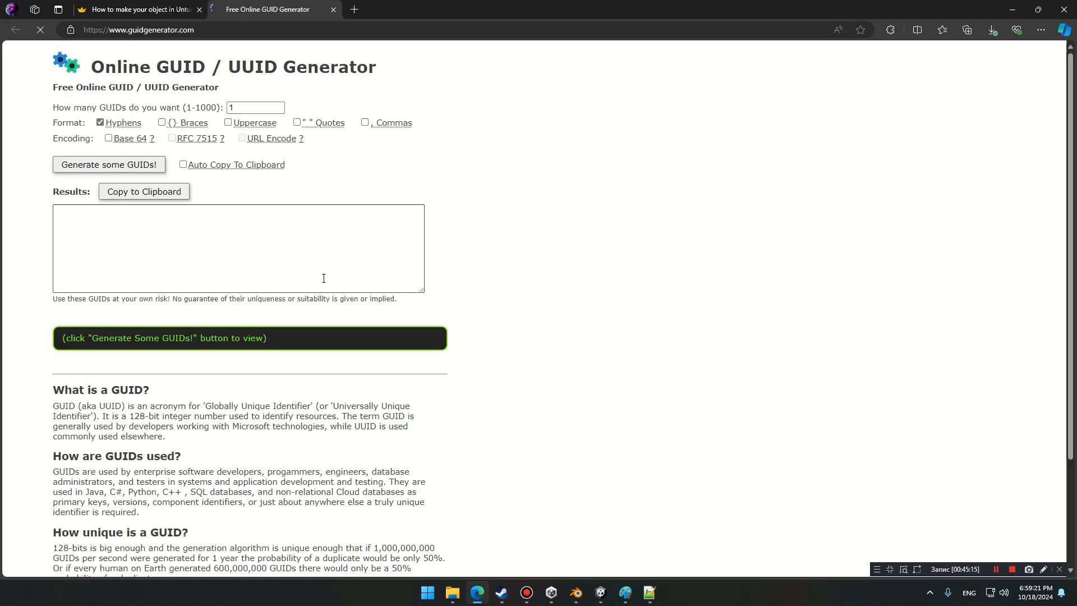
pyautogui.click(109, 165)
pyautogui.tripleClick(247, 206)
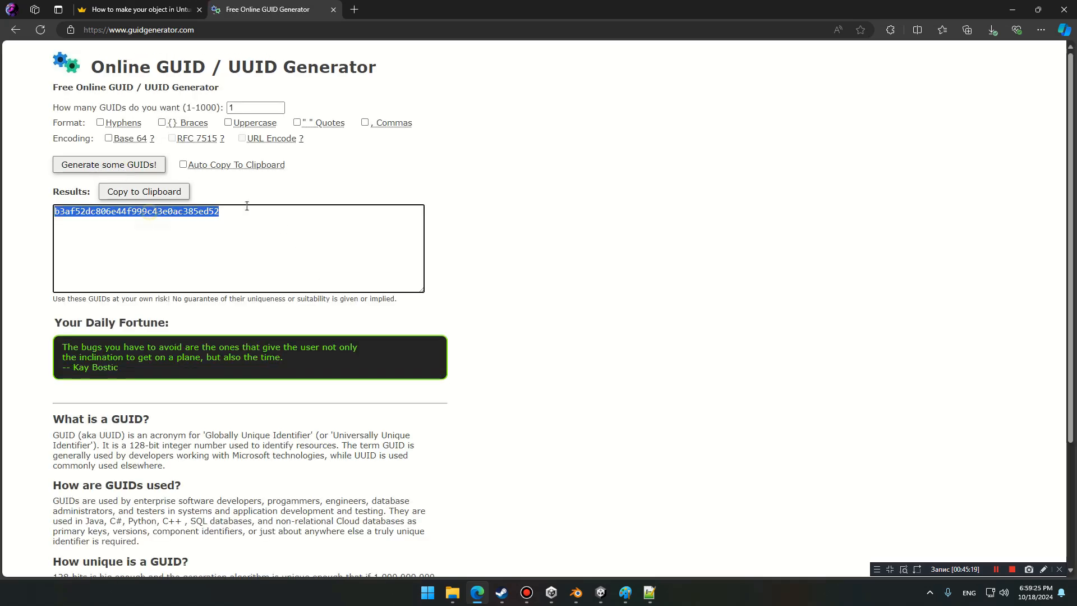
pyautogui.hotkey('ctrl', 'c')
# Return to Notepad++ and replace the GUID value in House_Test.dat with the copied one
pyautogui.click(1012, 9)
pyautogui.doubleClick(179, 58)
pyautogui.hotkey('ctrl', 'v')
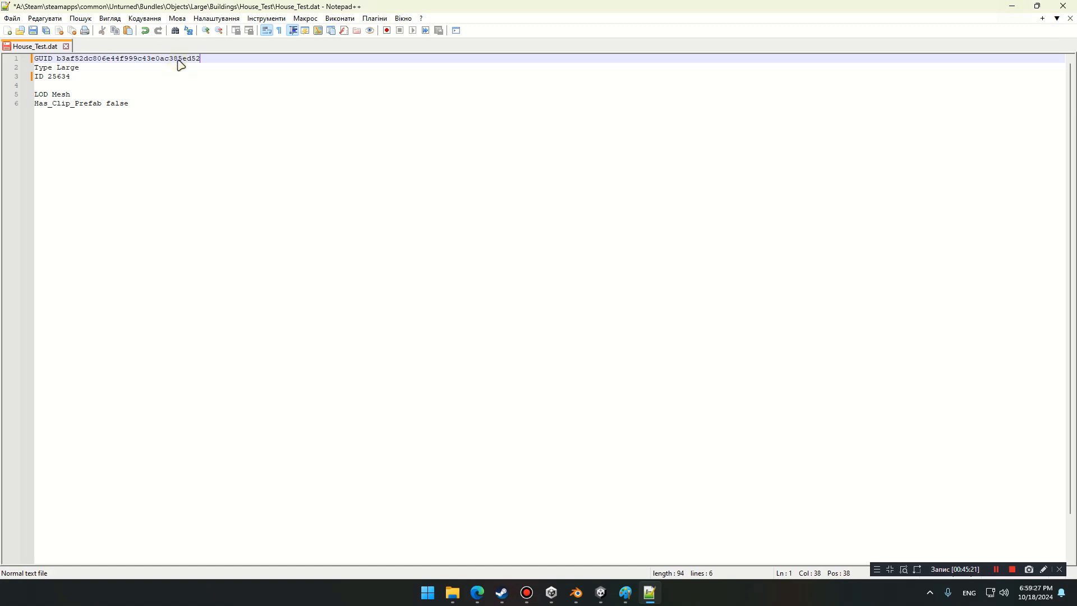
# Delete the LOD Mesh text from House_Test.dat, keep the Has_Clip_Prefab false line, and save the file
pyautogui.click(135, 94)
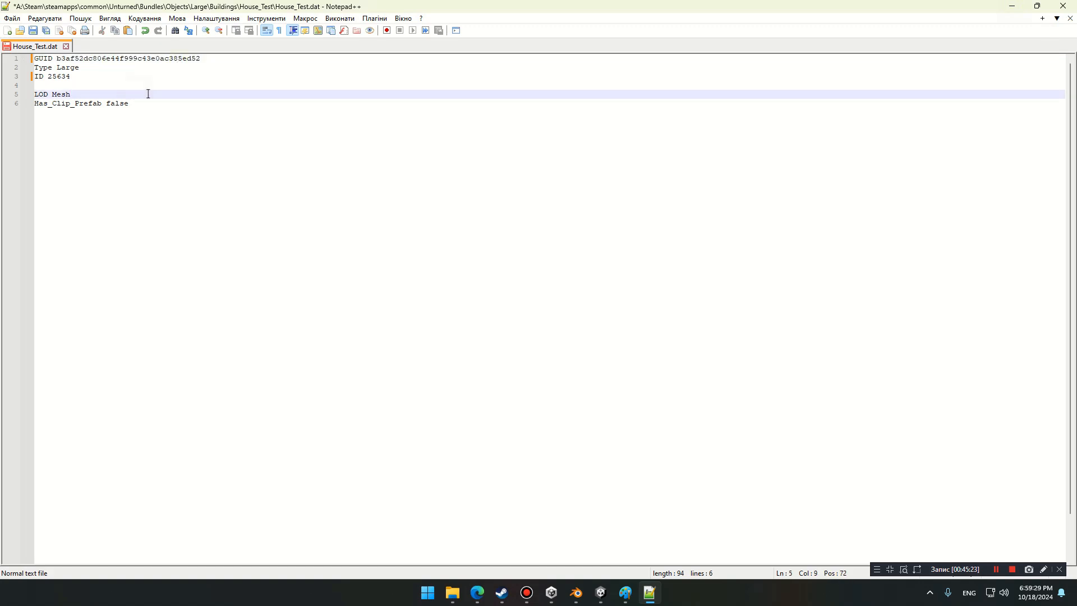
pyautogui.moveTo(133, 94); pyautogui.dragTo(22, 94)
pyautogui.press('Delete')
pyautogui.moveTo(147, 102); pyautogui.dragTo(28, 104)
pyautogui.click(179, 104)
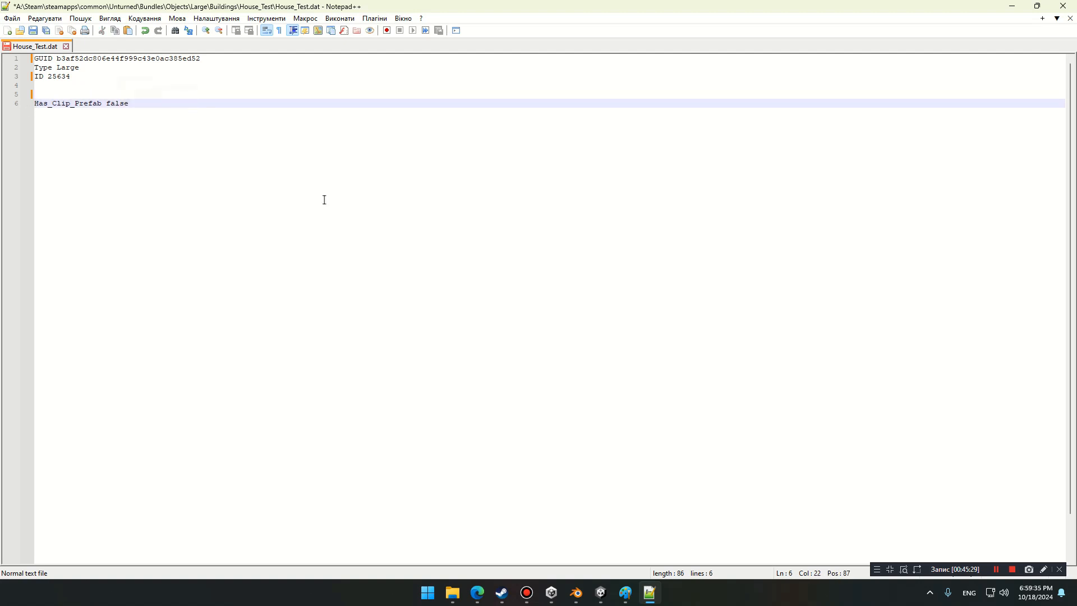
pyautogui.click(310, 319)
pyautogui.hotkey('ctrl', 's')
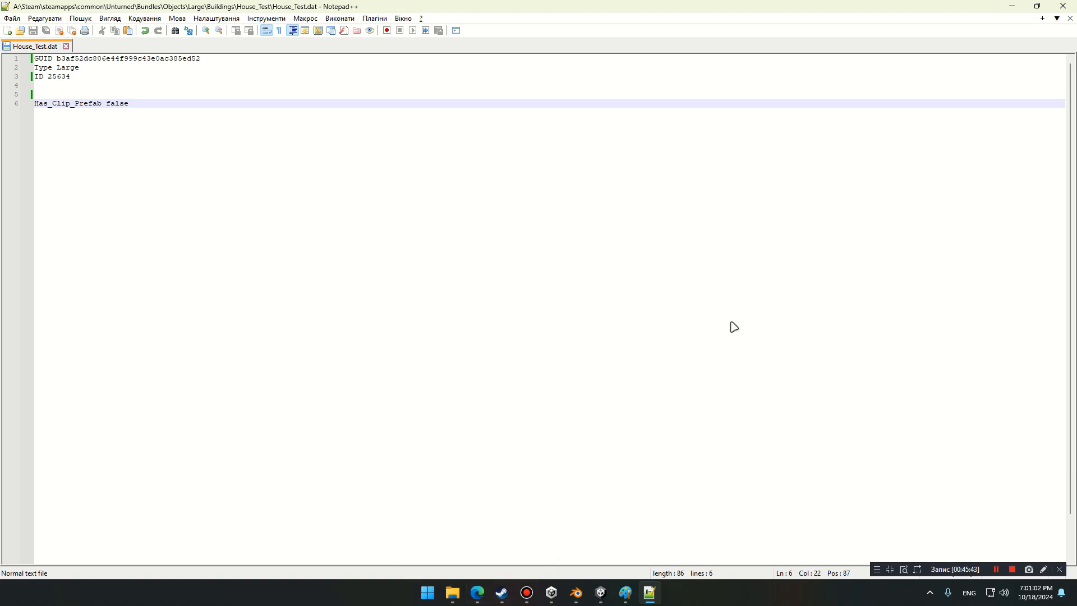
# Switch to Edge and copy the Exclude_From_Master_Bundle and Asset_Bundle_Version 5 lines from the forum post
pyautogui.click(477, 593)
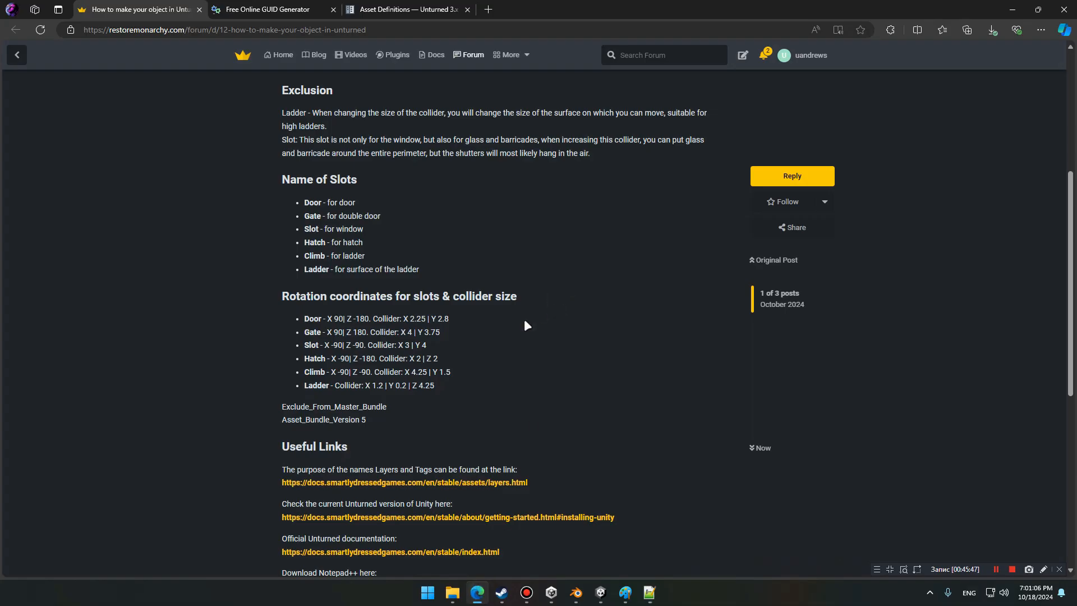
pyautogui.scroll(-1, 521, 323)
pyautogui.moveTo(375, 363); pyautogui.dragTo(275, 353)
pyautogui.hotkey('ctrl', 'c')
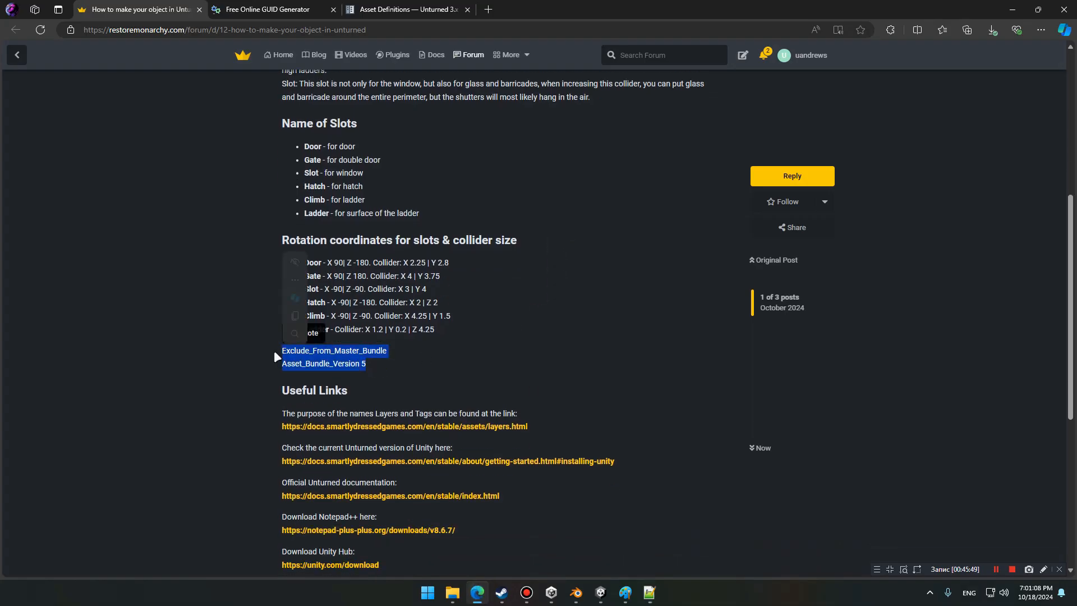
# Switch to Notepad++, add the copied Exclude_From_Master_Bundle and Asset_Bundle_Version 5 lines below Has_Clip_Prefab false, and save House_Test.dat
pyautogui.click(649, 593)
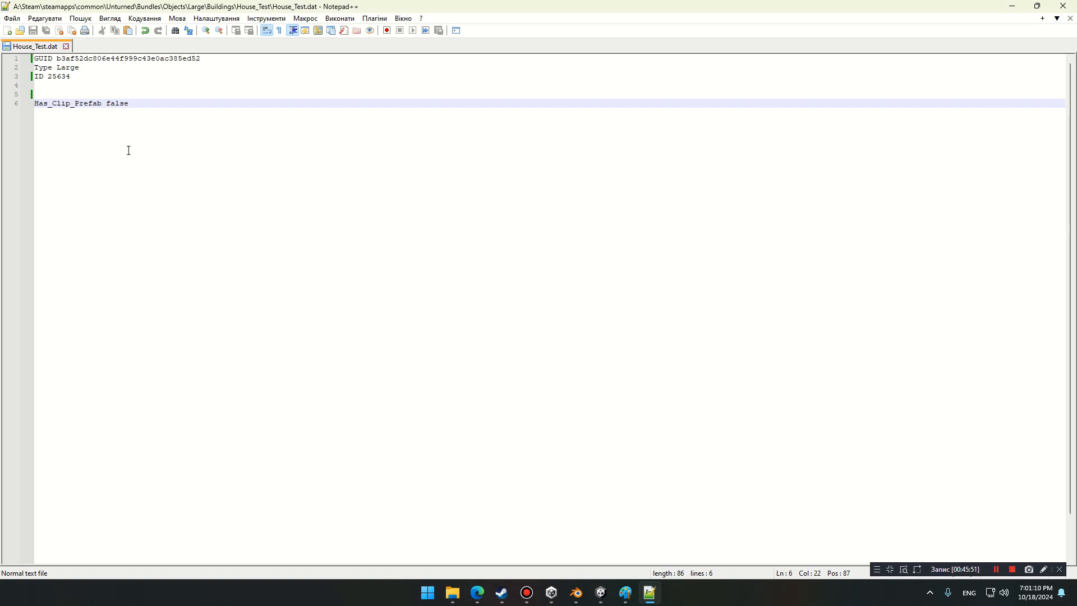
pyautogui.press('Return')
pyautogui.press('Return')
pyautogui.hotkey('ctrl', 'v')
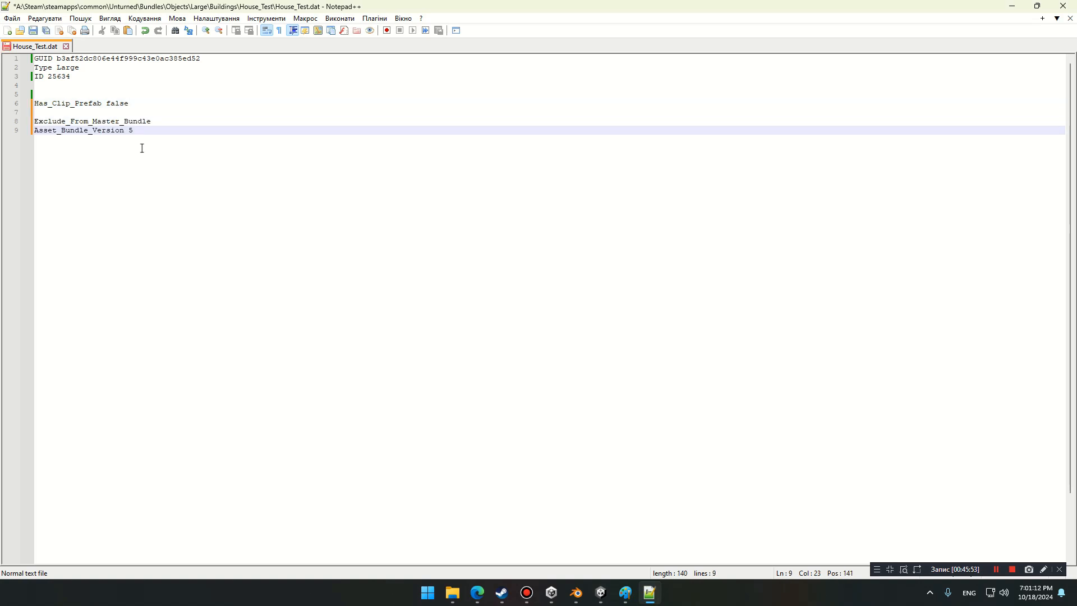
pyautogui.click(33, 30)
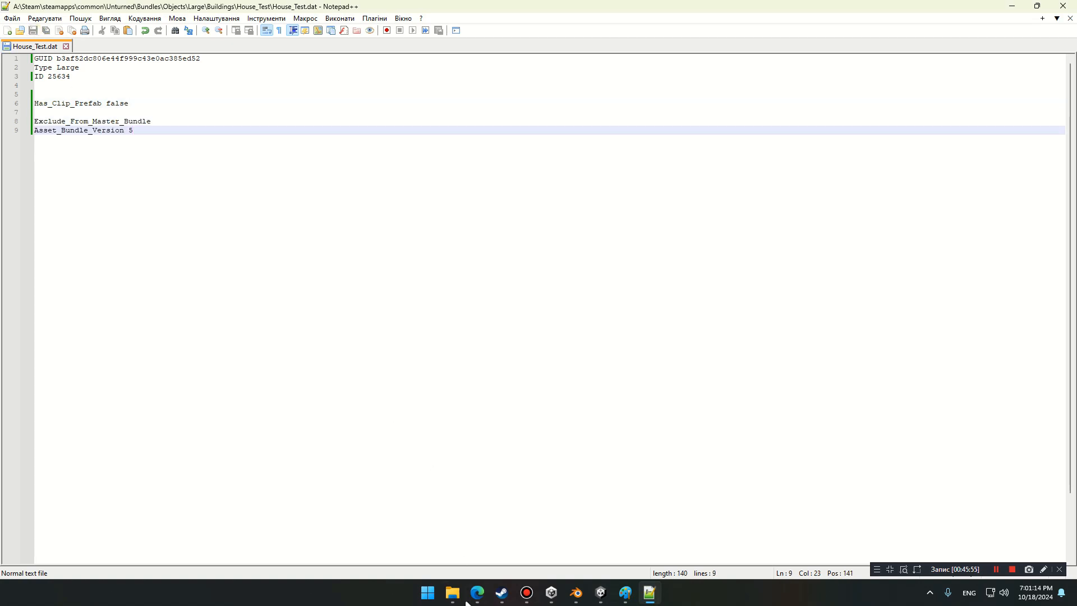
# Switch to File Explorer, go to the House_Test folder under Buildings and copy its full path
pyautogui.moveTo(452, 593)
pyautogui.click(381, 523)
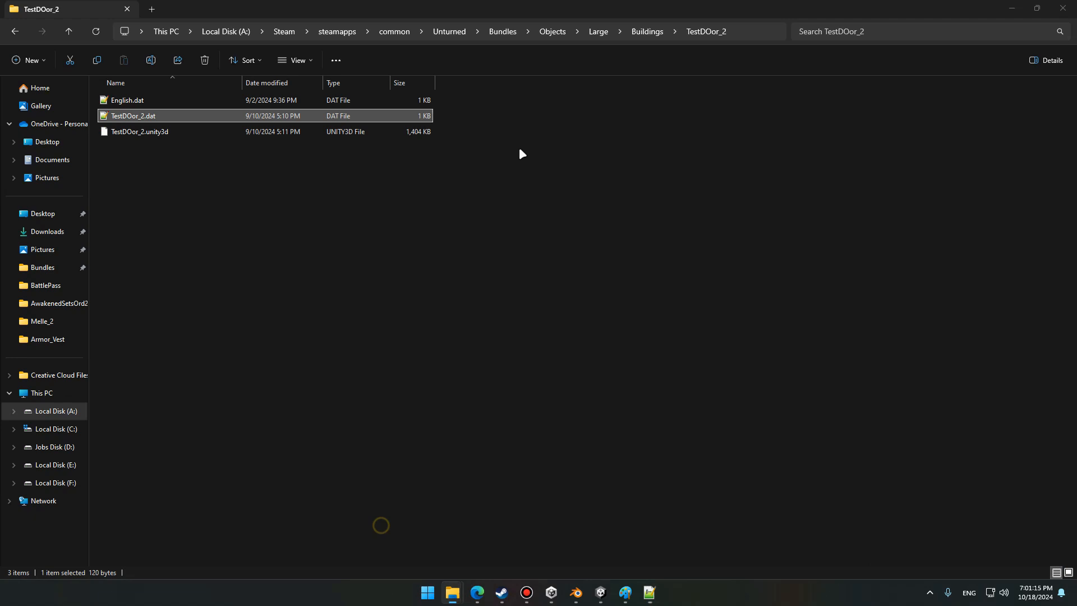
pyautogui.click(645, 32)
pyautogui.doubleClick(247, 102)
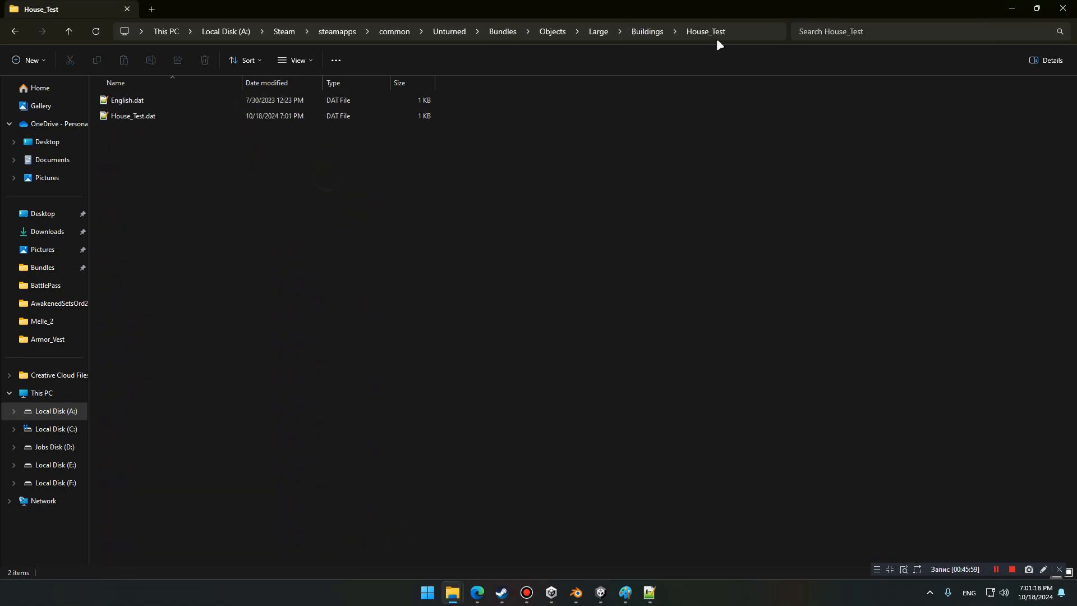
pyautogui.click(748, 31)
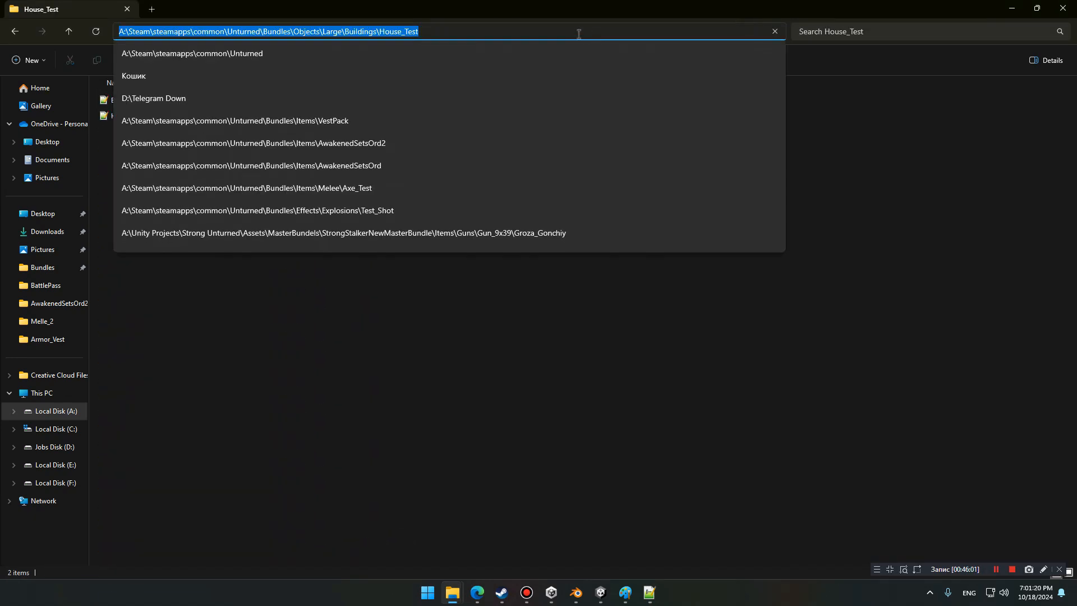
# Switch to Unity, select the House folder in My Mods and grab its assets in the Unturned Bundle Tool
pyautogui.moveTo(600, 592)
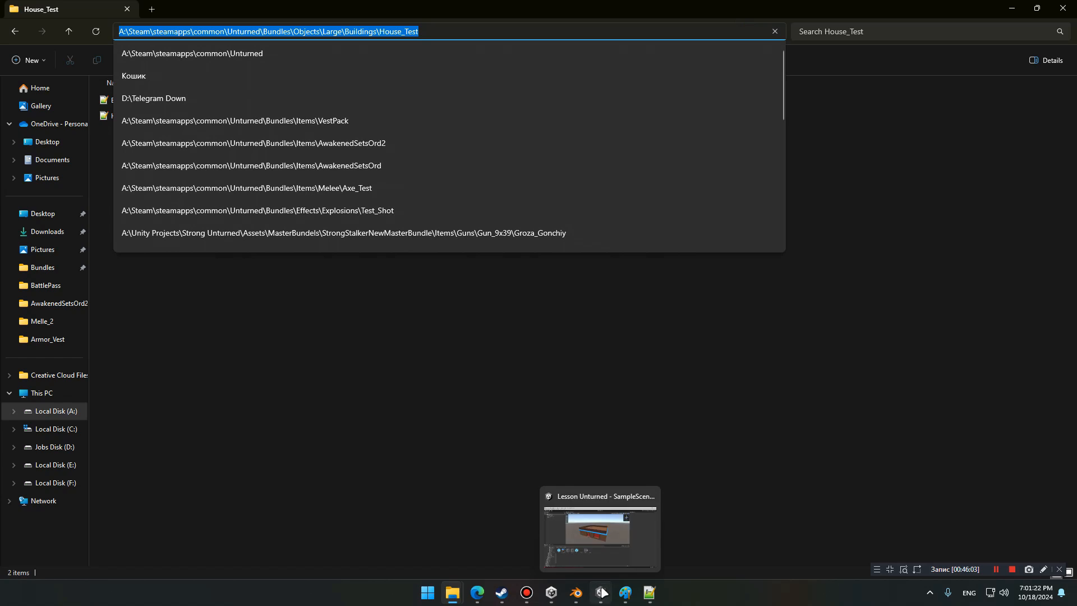
pyautogui.click(600, 527)
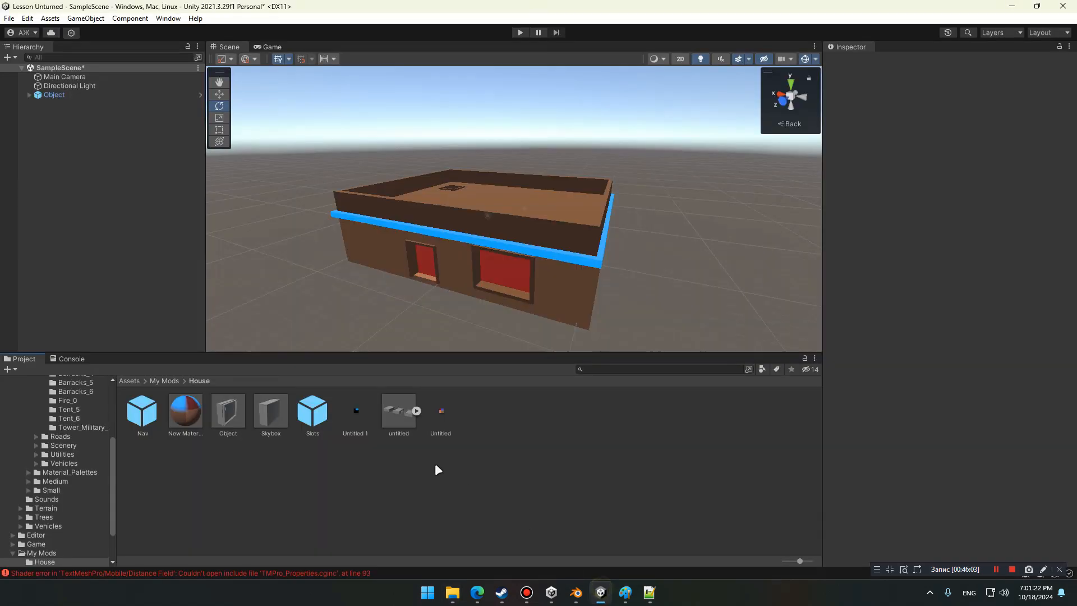
pyautogui.click(171, 380)
pyautogui.click(150, 413)
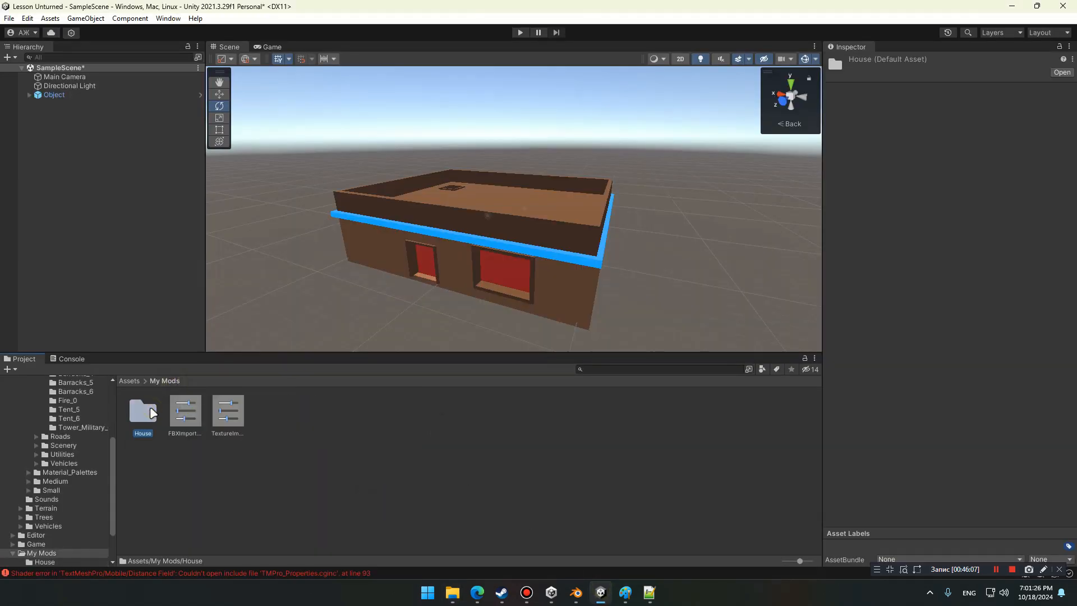
pyautogui.click(170, 18)
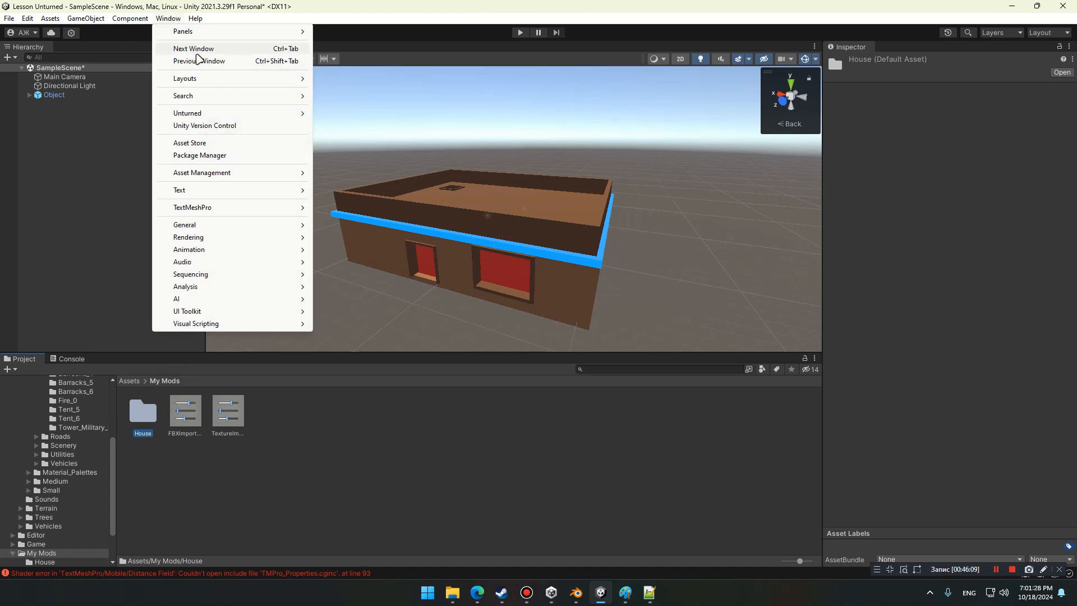
pyautogui.moveTo(218, 110)
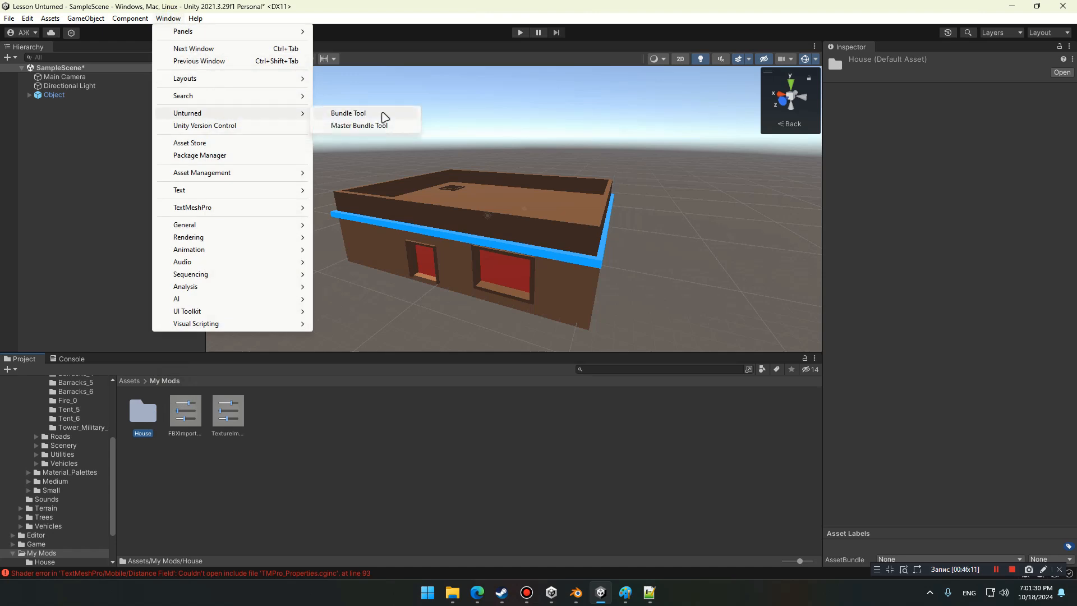
pyautogui.click(382, 113)
pyautogui.click(570, 19)
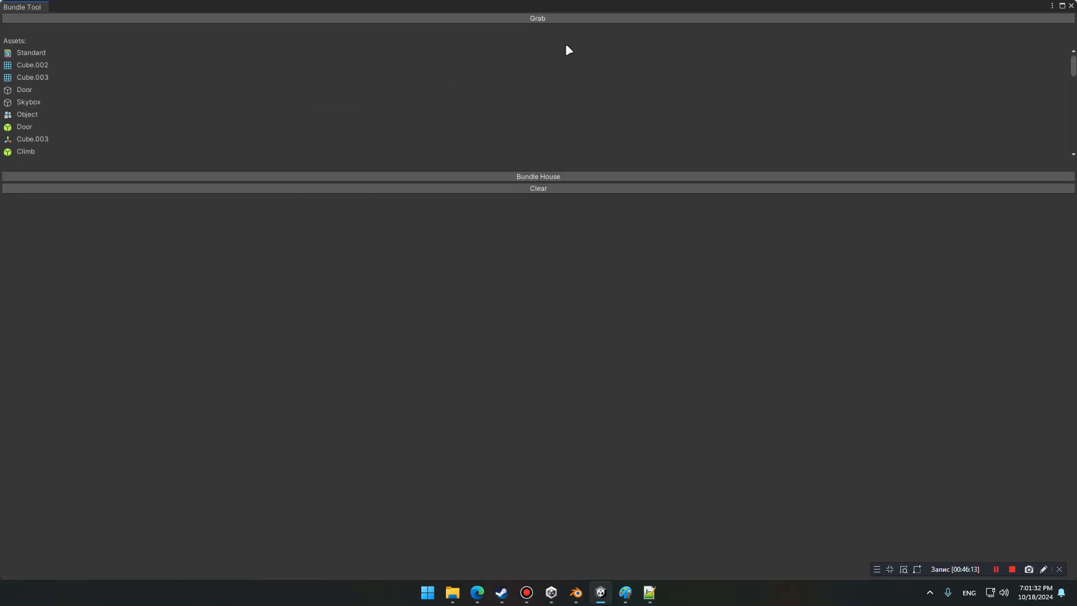
# Bundle House into Unturned's Objects\Large\Buildings\House_Test folder under the file name House_Test, and close the Bundle Tool
pyautogui.click(553, 175)
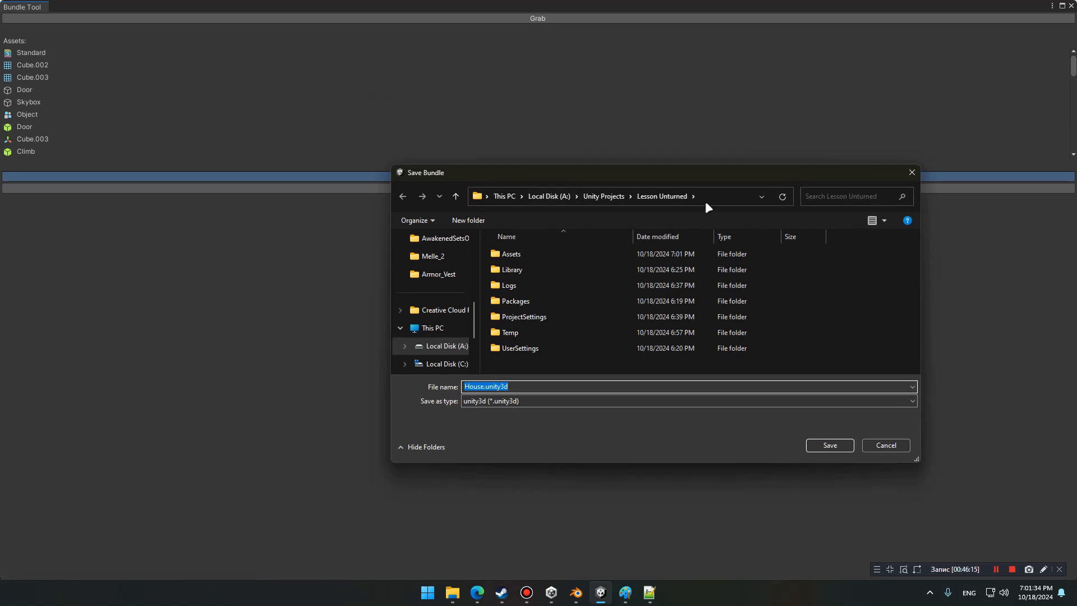
pyautogui.click(725, 195)
pyautogui.write('A:\\Steam\\steamapps\\common\\Unturned\\Bundles\\Objects\\Large\\Buildings\\House_Test')
pyautogui.press('Return')
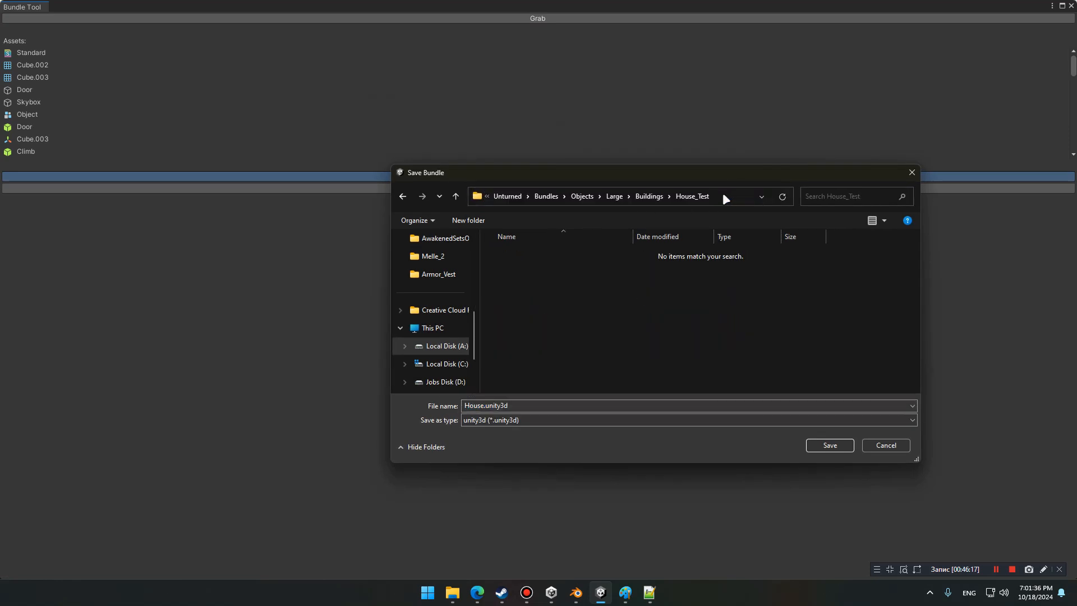
pyautogui.click(542, 408)
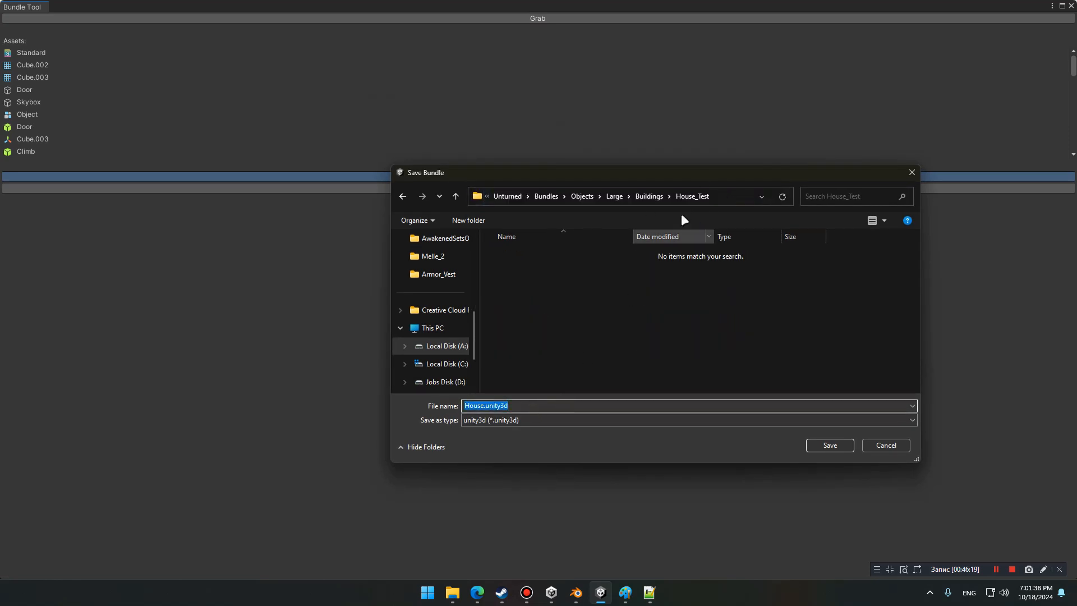
pyautogui.write('Hous')
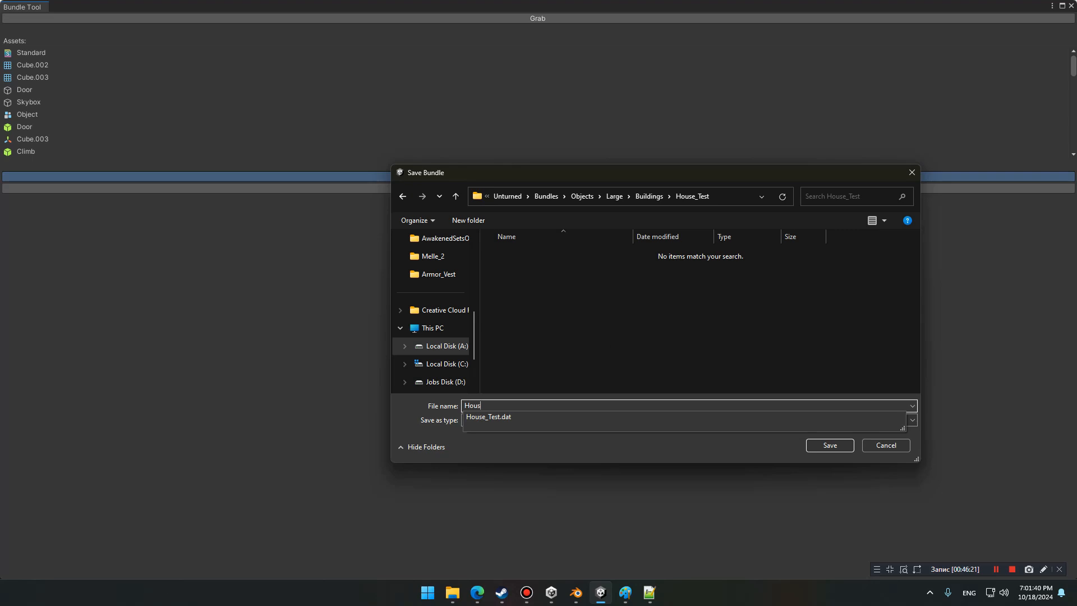
pyautogui.write('e_Test')
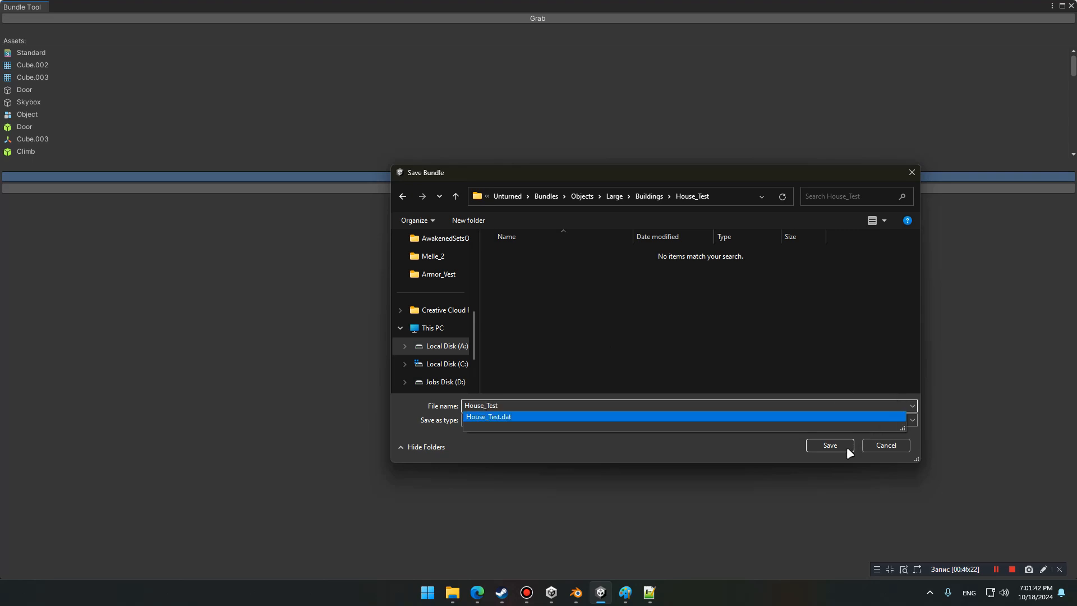
pyautogui.click(846, 447)
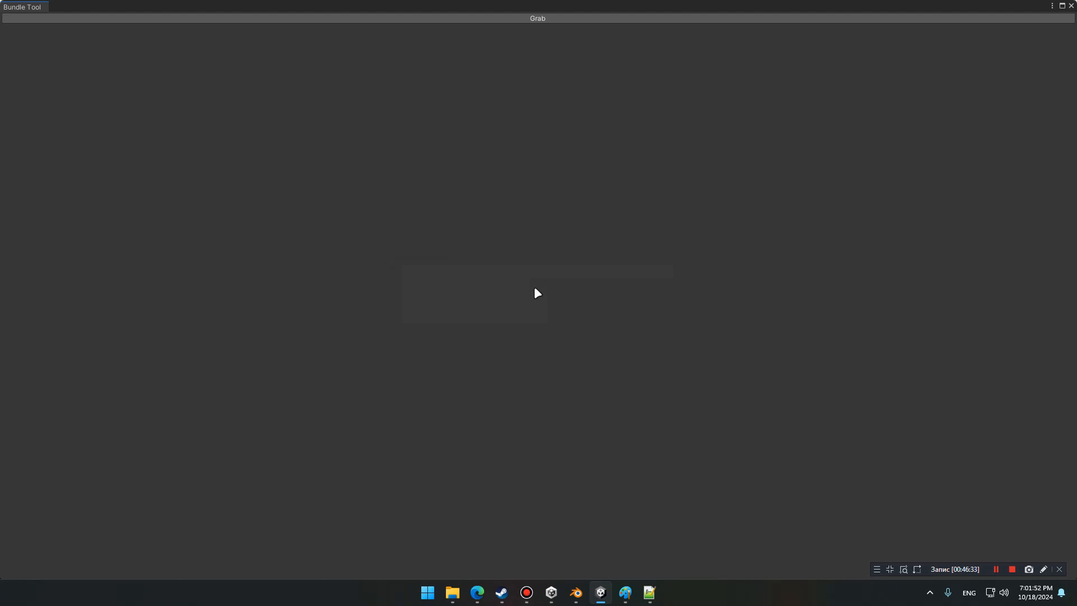
pyautogui.click(1071, 5)
# Switch to File Explorer and check House_Test.unity3d and House_Test.dat in the House_Test folder
pyautogui.moveTo(452, 590)
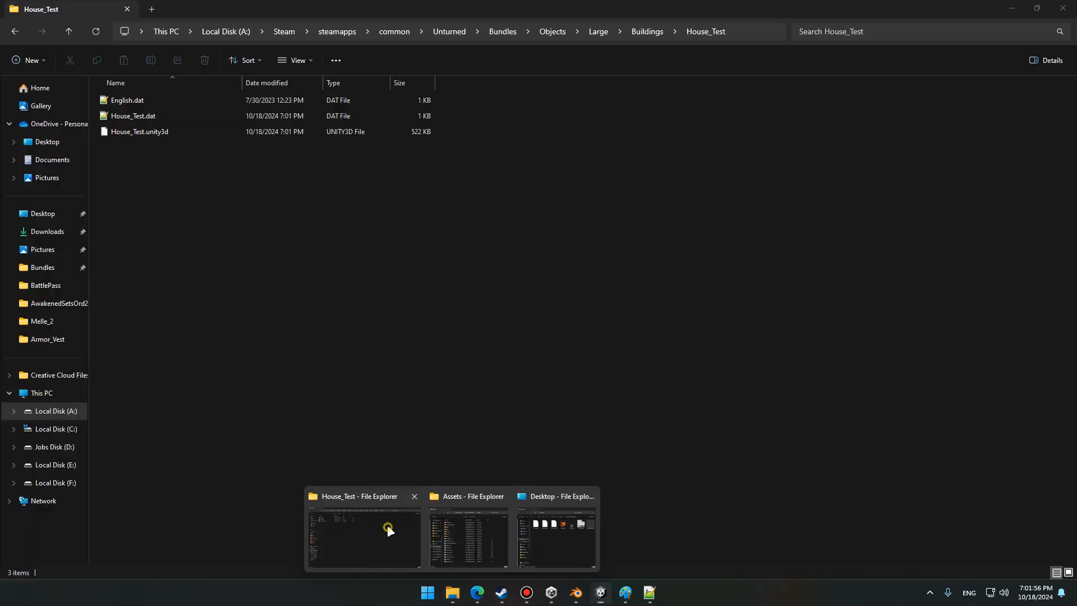
pyautogui.click(385, 524)
pyautogui.click(383, 264)
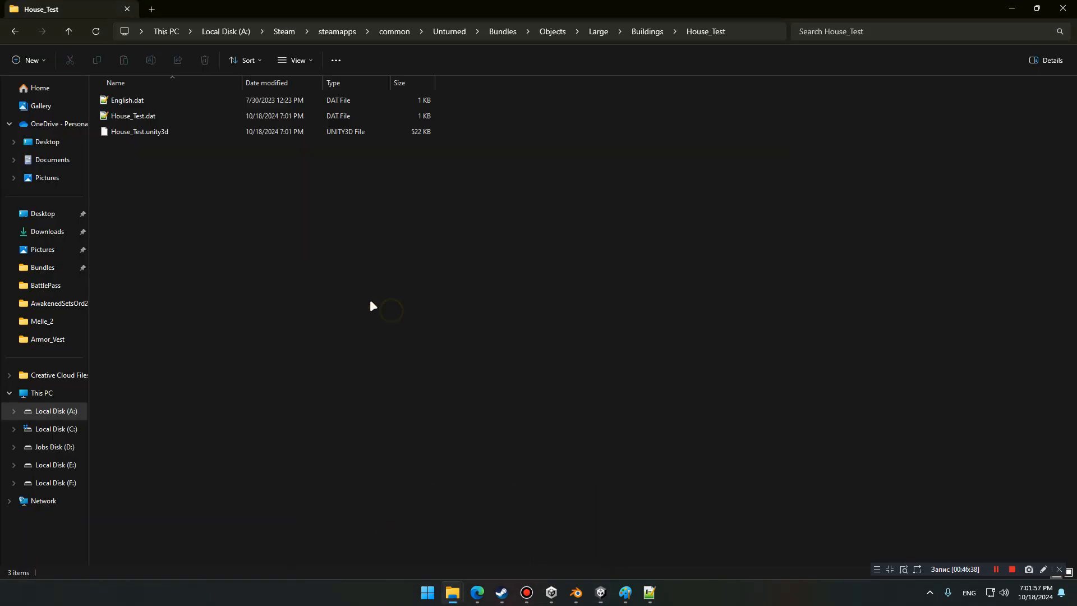
pyautogui.click(224, 133)
pyautogui.click(221, 117)
pyautogui.doubleClick(220, 117)
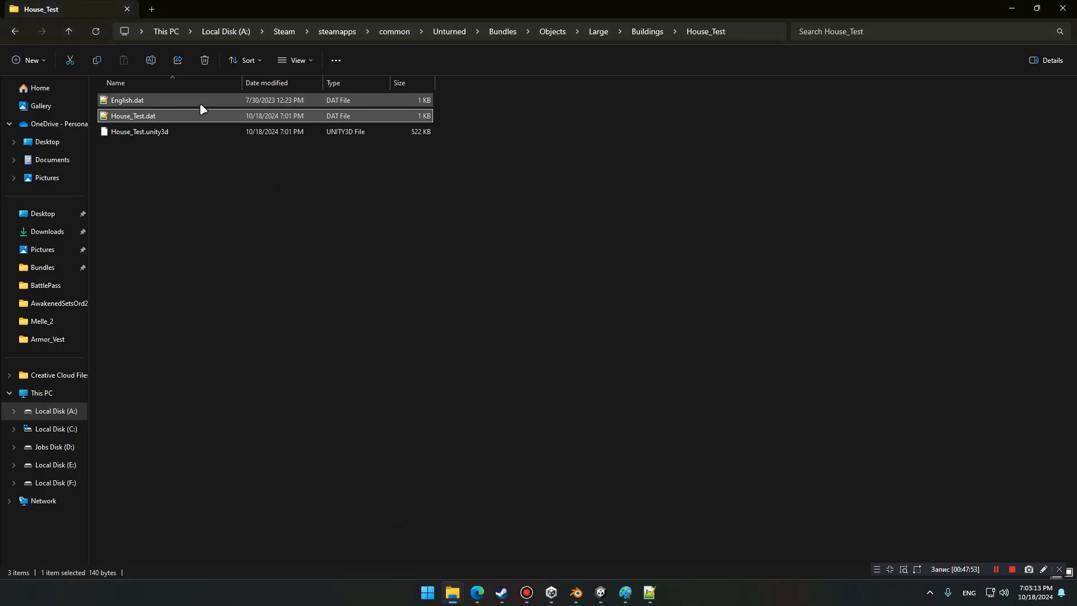
# Open English.dat from the House_Test folder, replace the name Barracks #1 with House_Test and save the file
pyautogui.doubleClick(200, 102)
pyautogui.moveTo(57, 59); pyautogui.dragTo(107, 59)
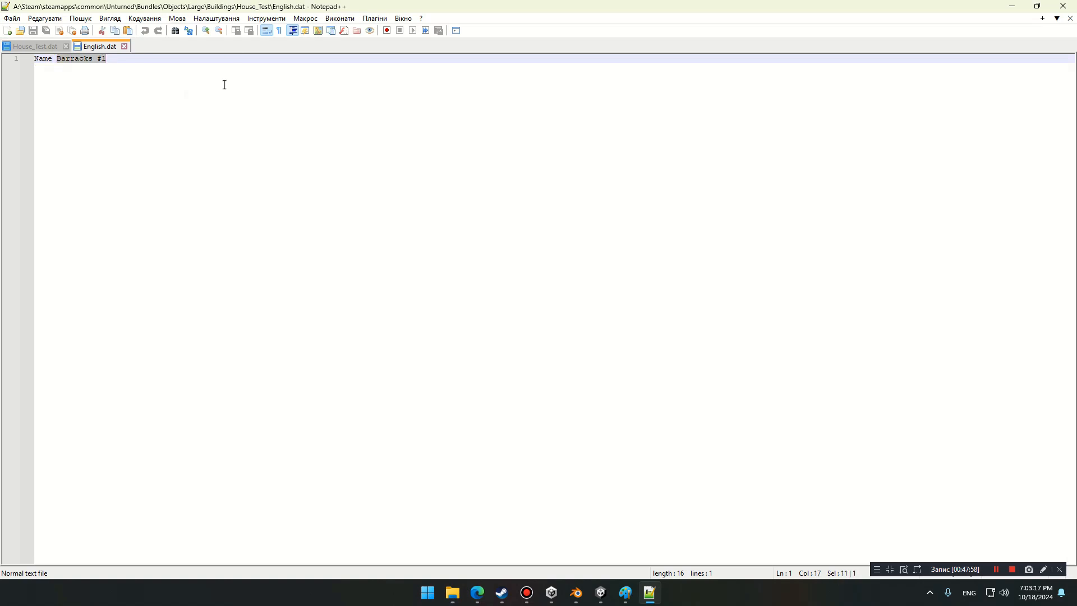
pyautogui.write('House')
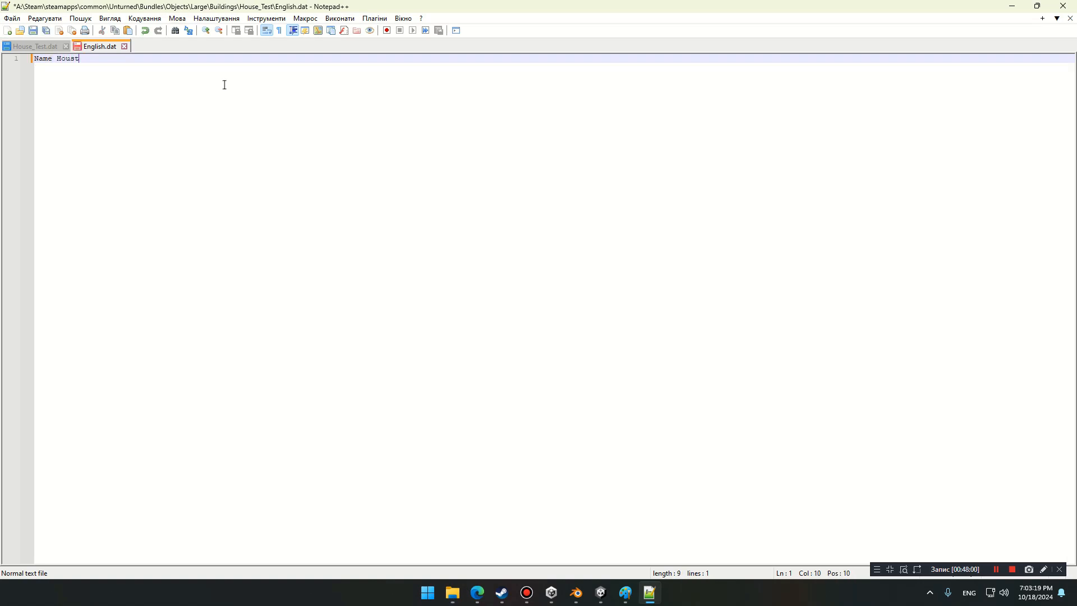
pyautogui.press('BackSpace')
pyautogui.press('BackSpace')
pyautogui.write('se')
pyautogui.click(34, 31)
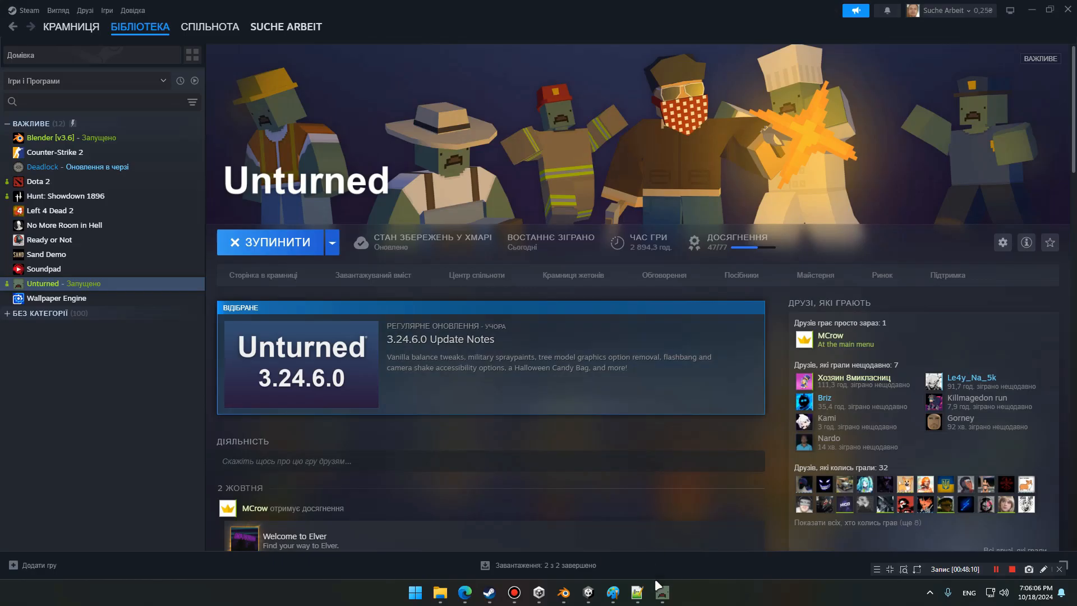
# Switch to the running Unturned game and open the small map "s" in the level editor
pyautogui.moveTo(661, 594)
pyautogui.click(662, 594)
pyautogui.click(101, 117)
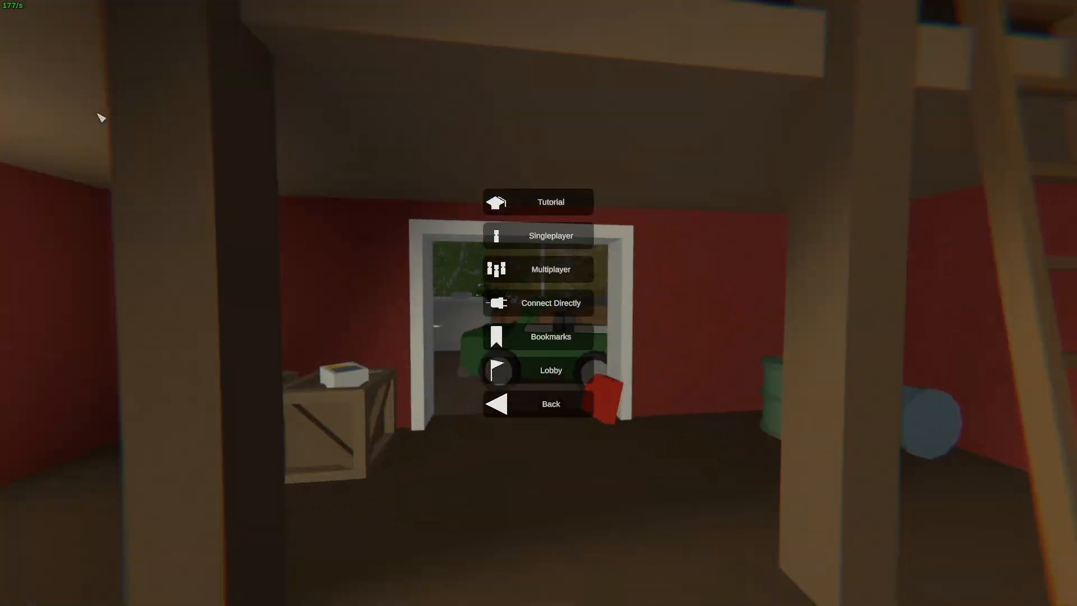
pyautogui.press('Escape')
pyautogui.click(74, 216)
pyautogui.click(598, 287)
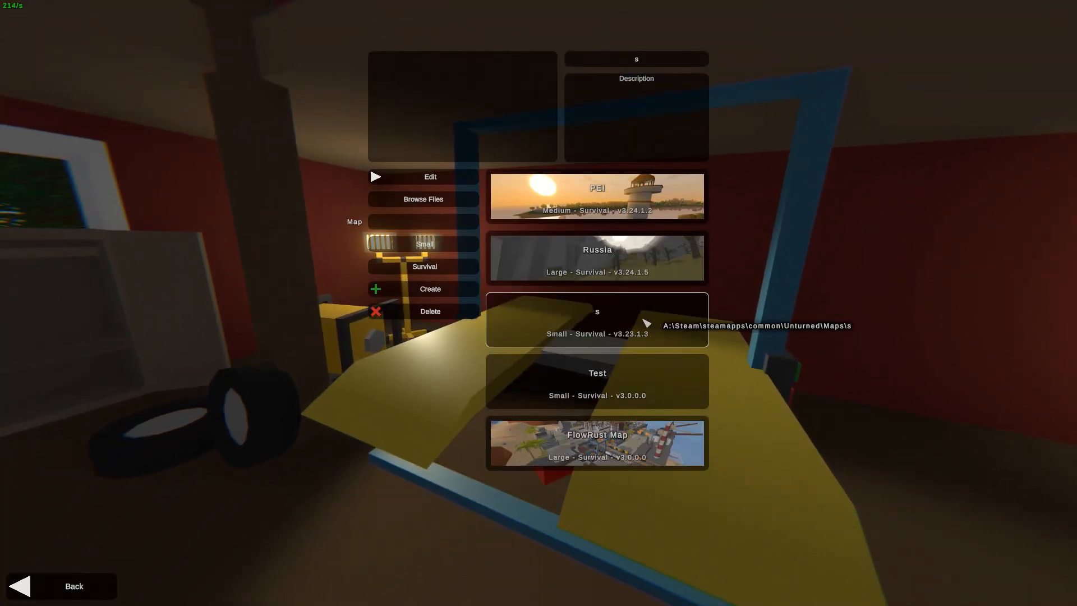
pyautogui.click(452, 183)
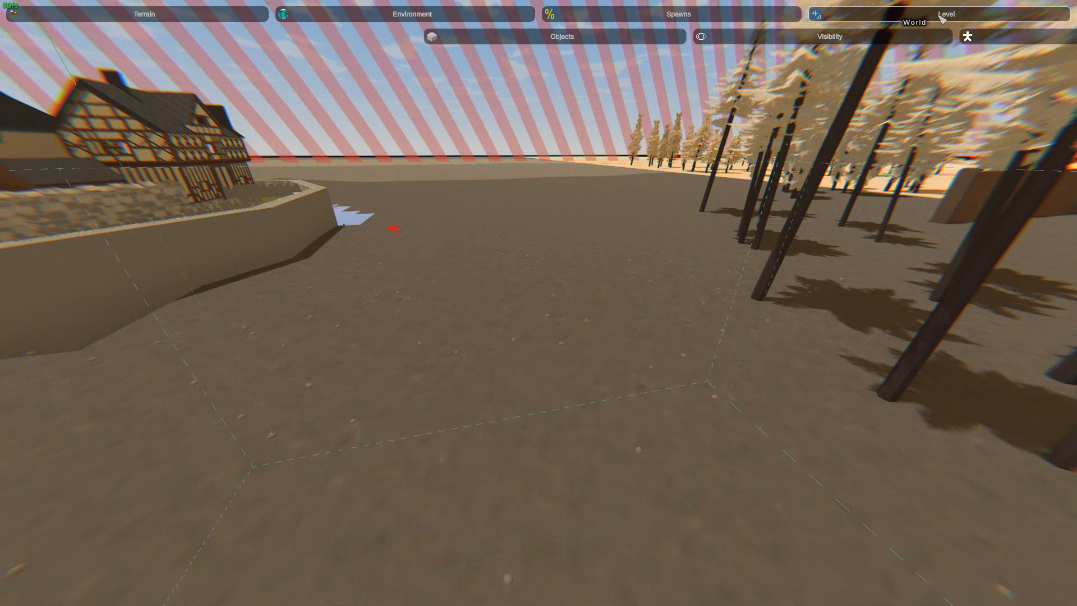
# Search the level objects for House_Test and place it on the open ground between the walled houses and the trees
pyautogui.click(238, 35)
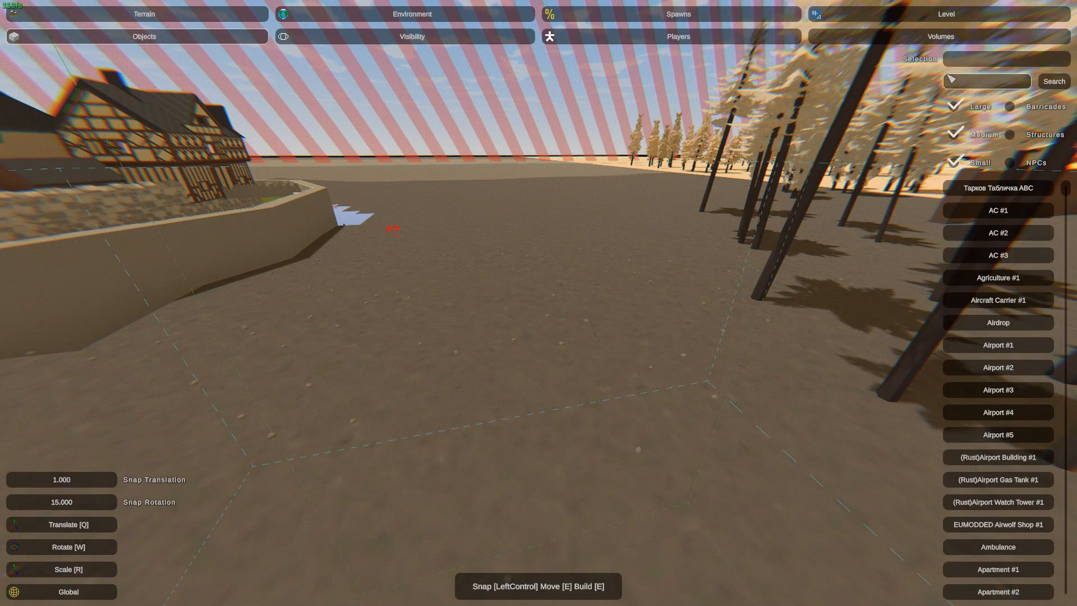
pyautogui.click(1018, 82)
pyautogui.write('Hou')
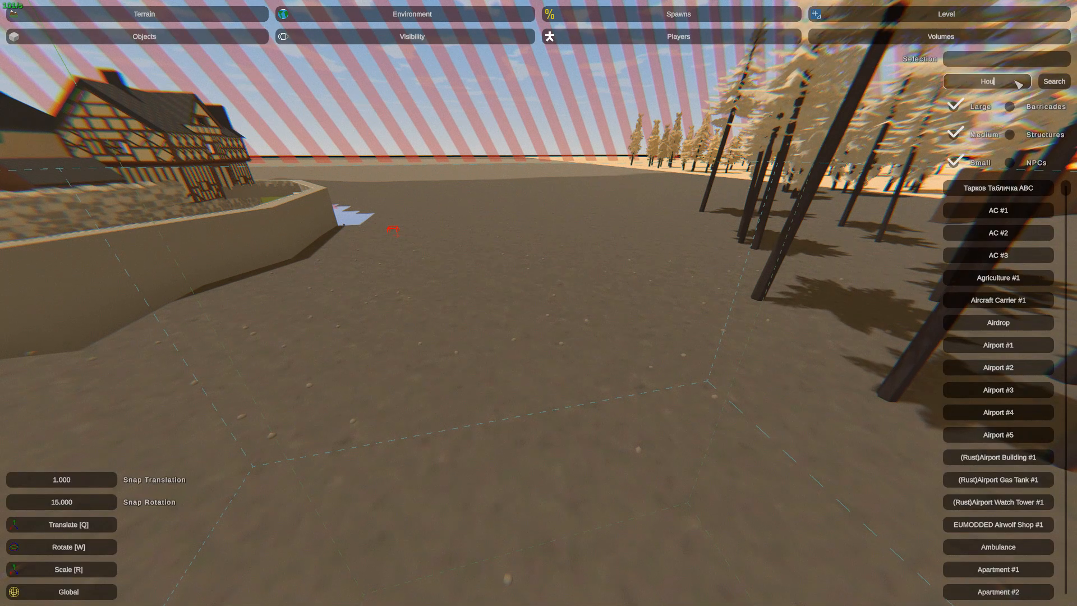
pyautogui.write('se_Test')
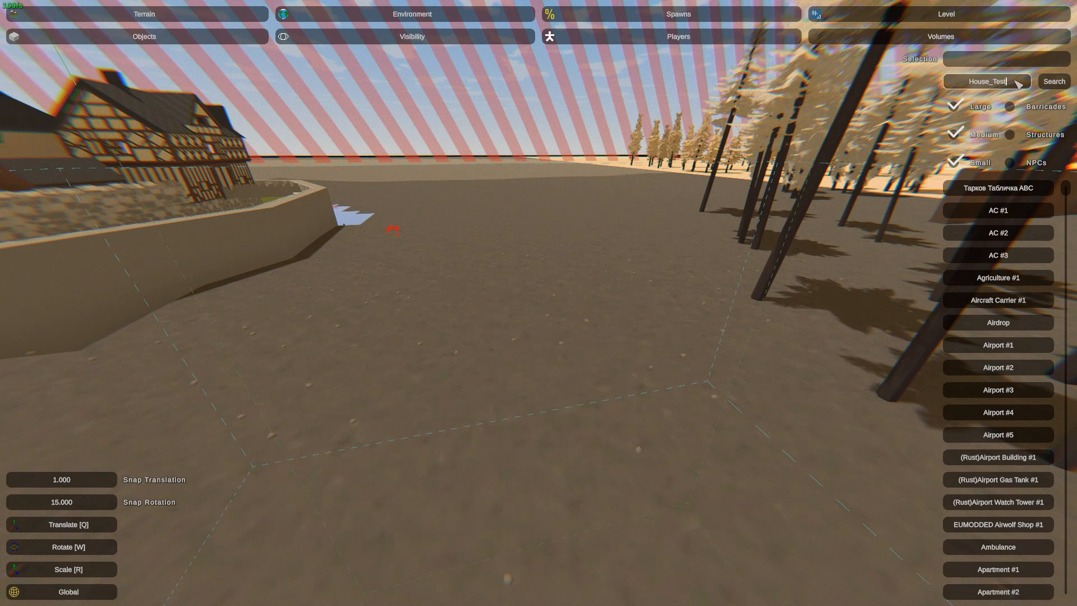
pyautogui.click(1051, 82)
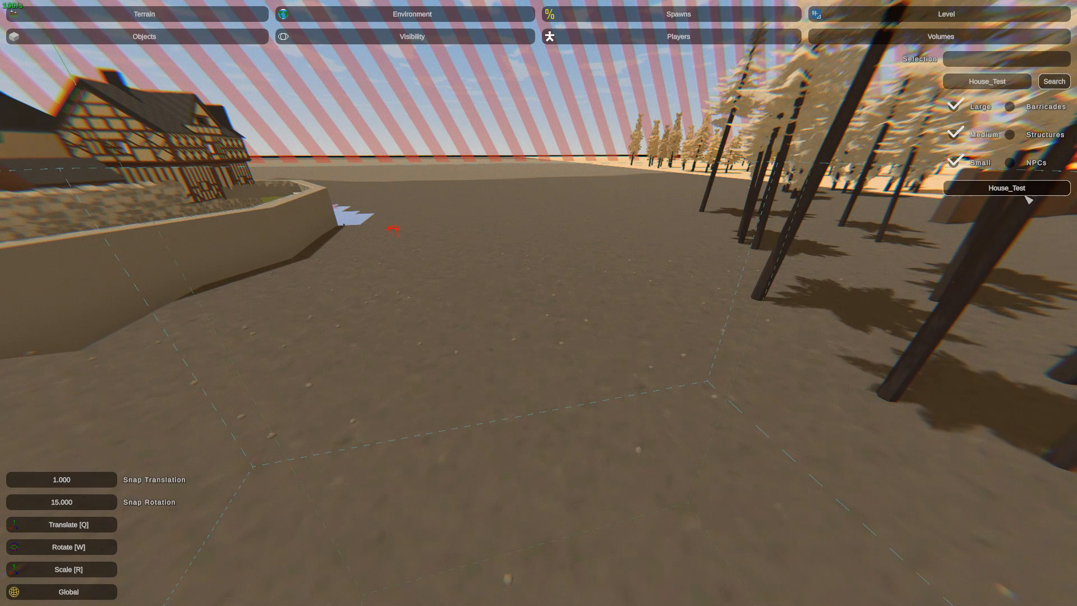
pyautogui.click(1004, 191)
pyautogui.moveTo(1004, 204); pyautogui.dragTo(541, 308, button='right')
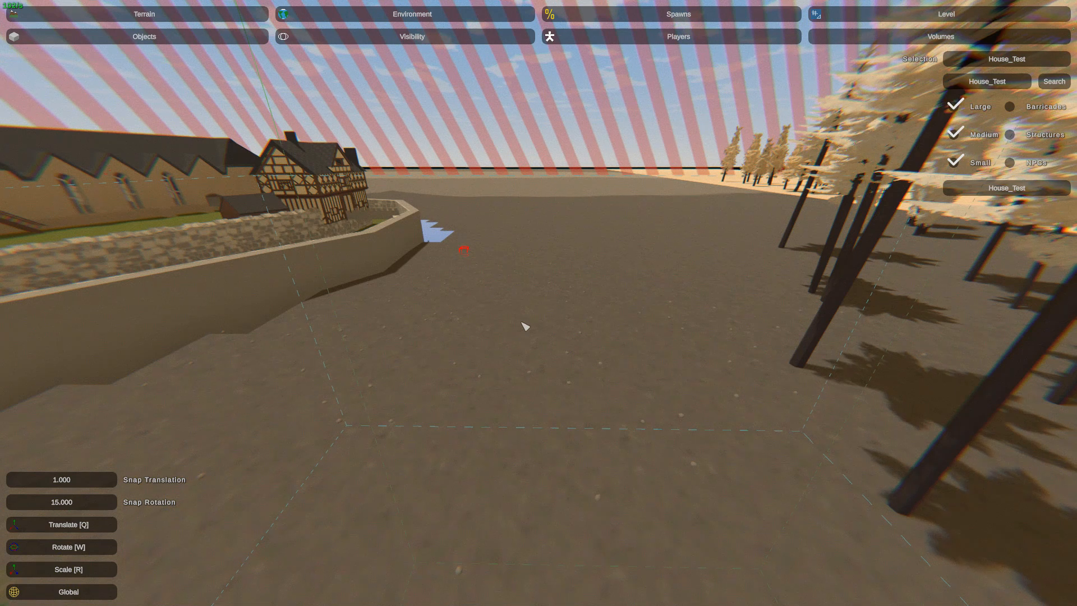
pyautogui.press('e')
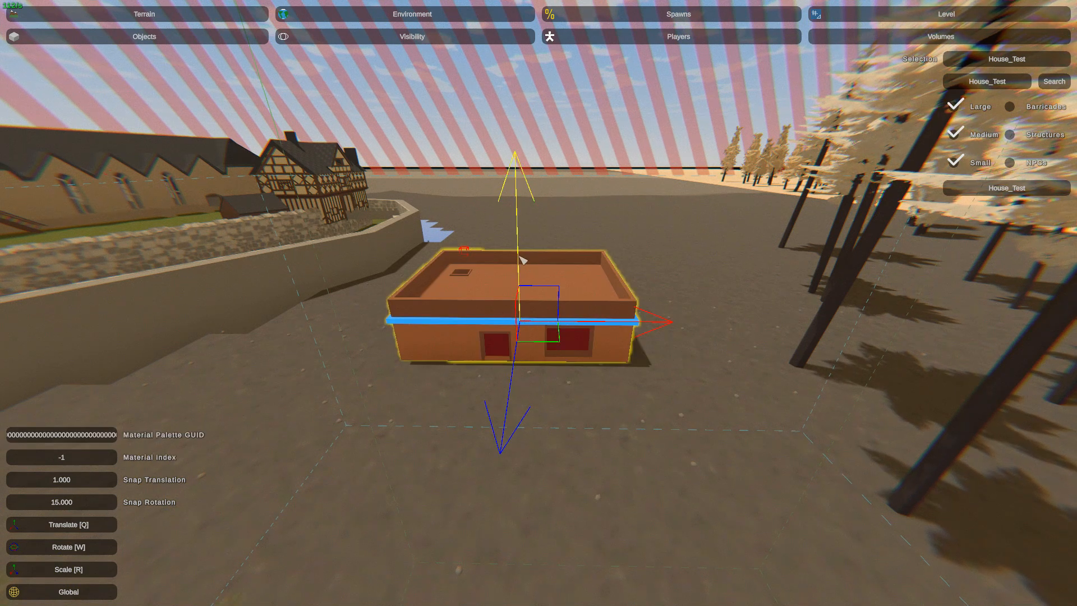
# Inspect the placed house's front wall from up close and exit the level editor to the main menu
pyautogui.moveTo(521, 261); pyautogui.dragTo(542, 308, button='right')
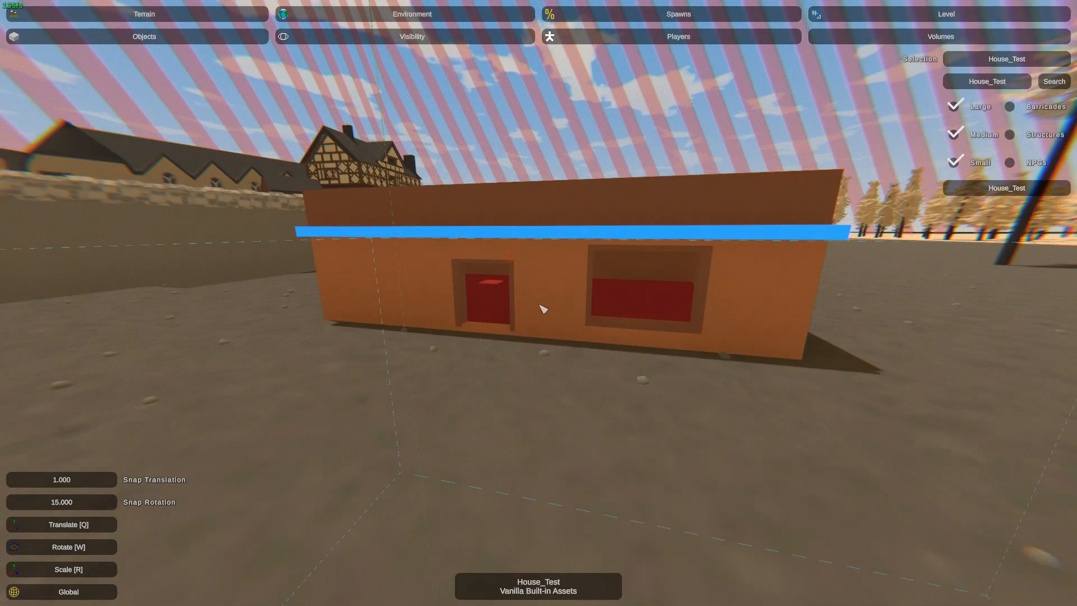
pyautogui.press('Escape')
pyautogui.click(575, 359)
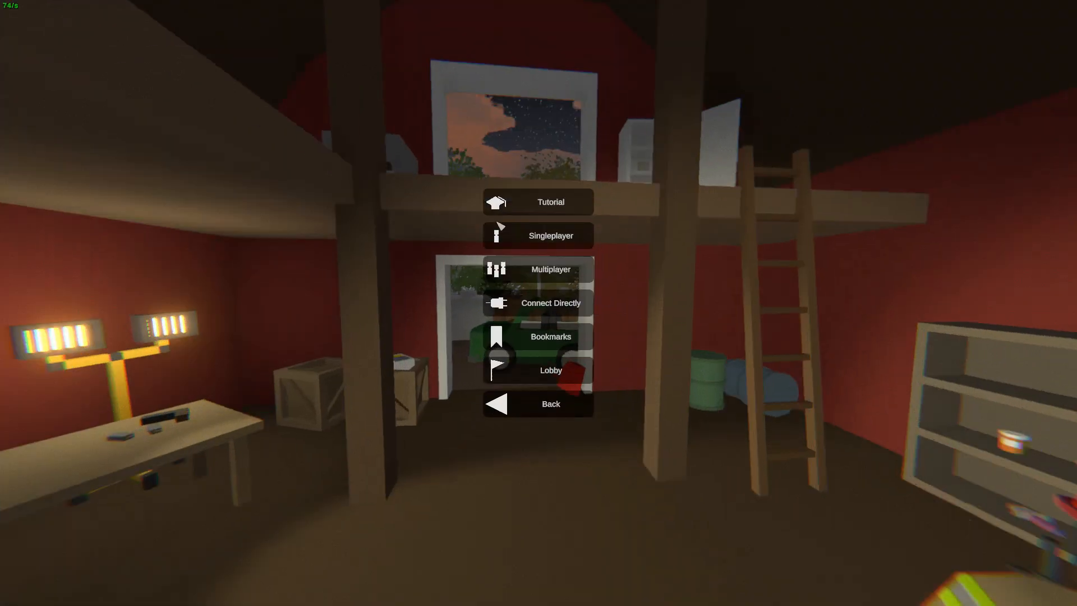
# Start a singleplayer game on the map and walk through the placed house to check its doorway, walls and floor
pyautogui.click(529, 238)
pyautogui.click(431, 178)
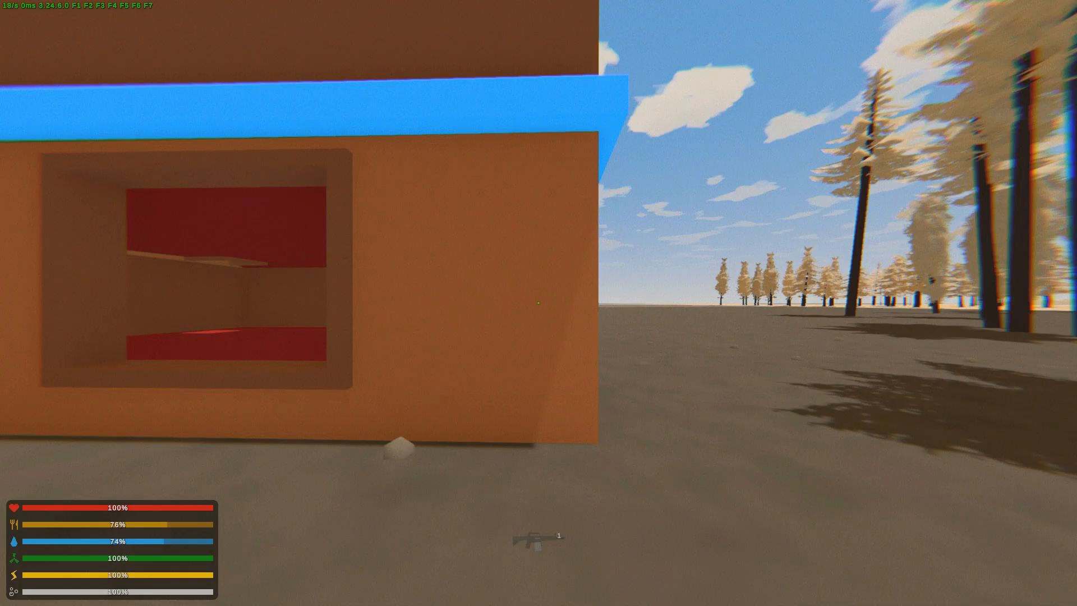
pyautogui.hotkey('shift', 'w')
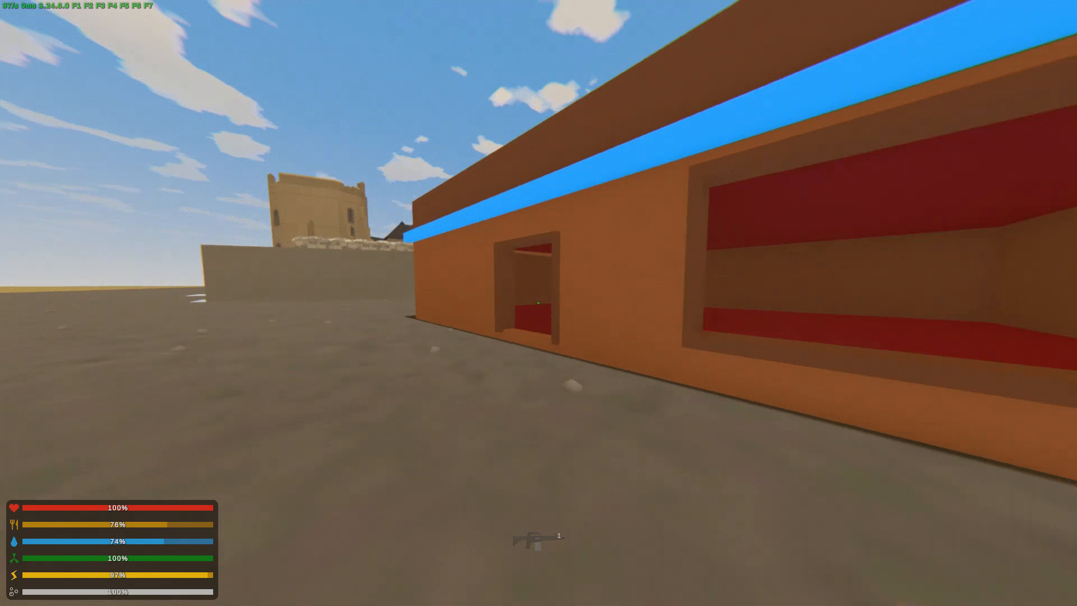
pyautogui.hotkey('shift', 'w')
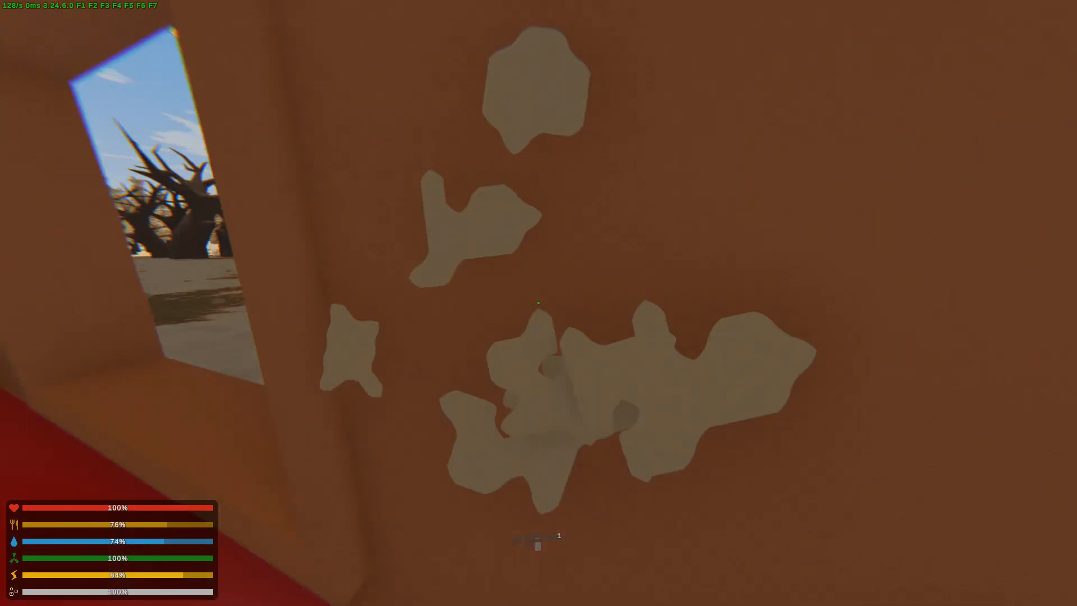
pyautogui.hotkey('shift', 'w')
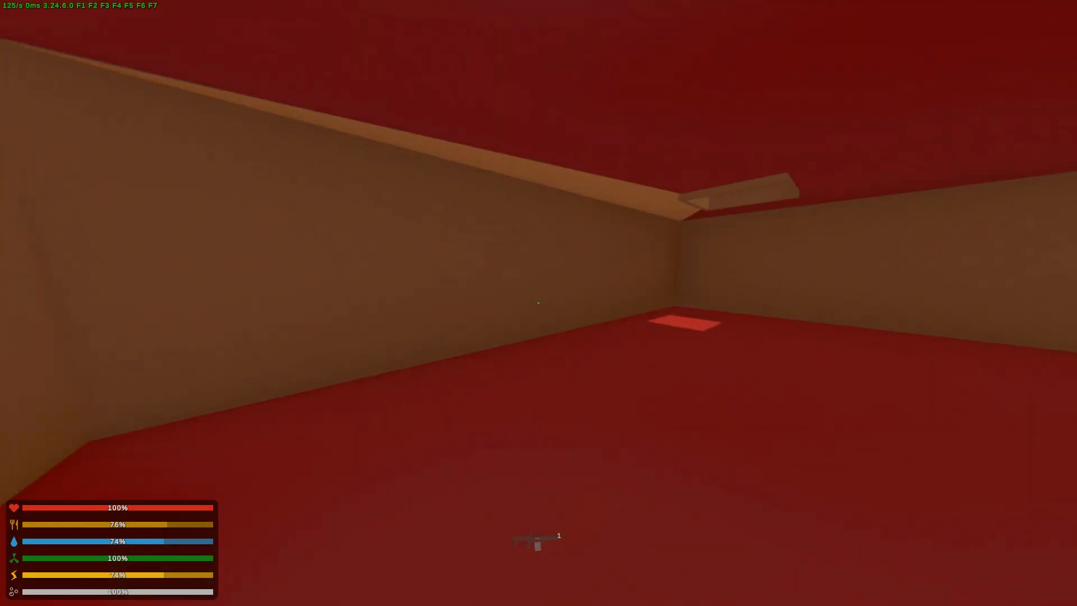
pyautogui.hotkey('shift', 'w')
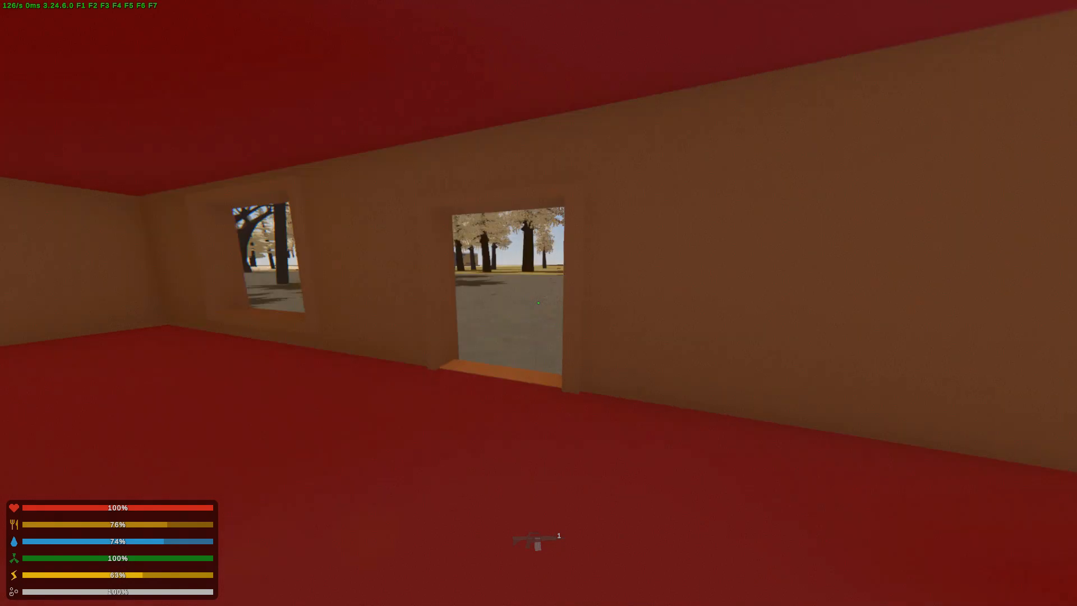
# Equip the door item from the inventory and place it in the house's doorway
pyautogui.press('g')
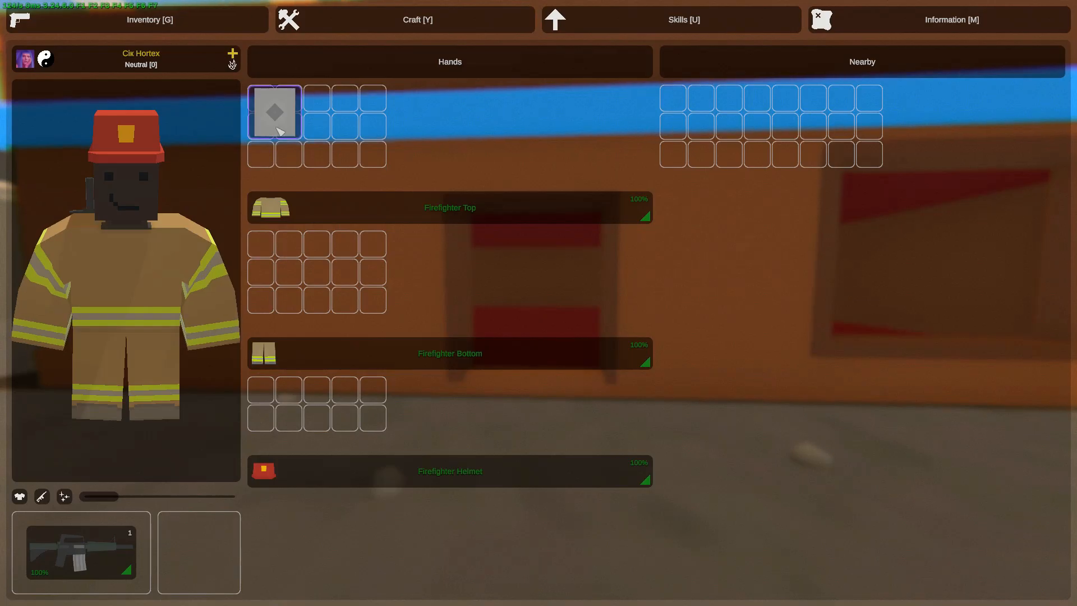
pyautogui.click(274, 113)
pyautogui.click(336, 137)
pyautogui.press('w')
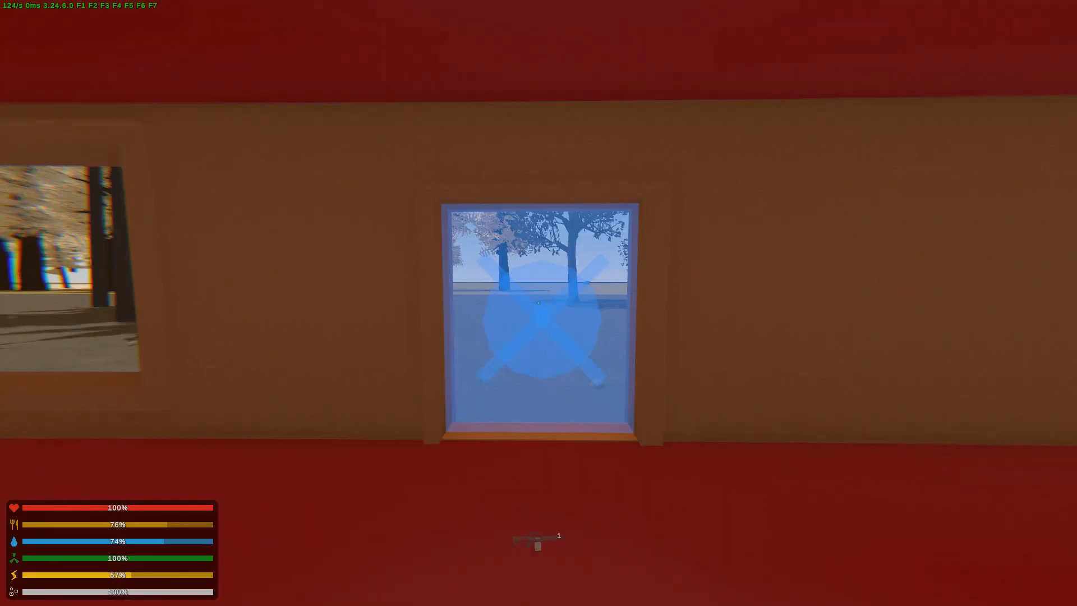
pyautogui.click(538, 303)
# Open the placed door, walk outside through the doorway and close the door behind
pyautogui.press('f')
pyautogui.press('w')
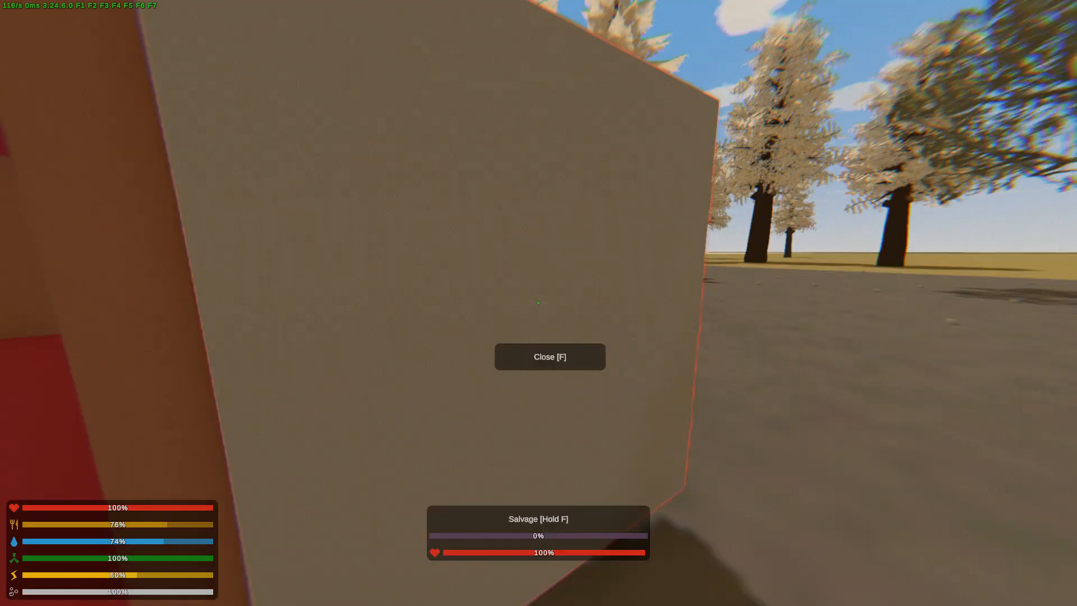
pyautogui.press('f')
# Examine with the free orbiting camera how the closed door fits its frame, from up close and from outside
pyautogui.press('F1')
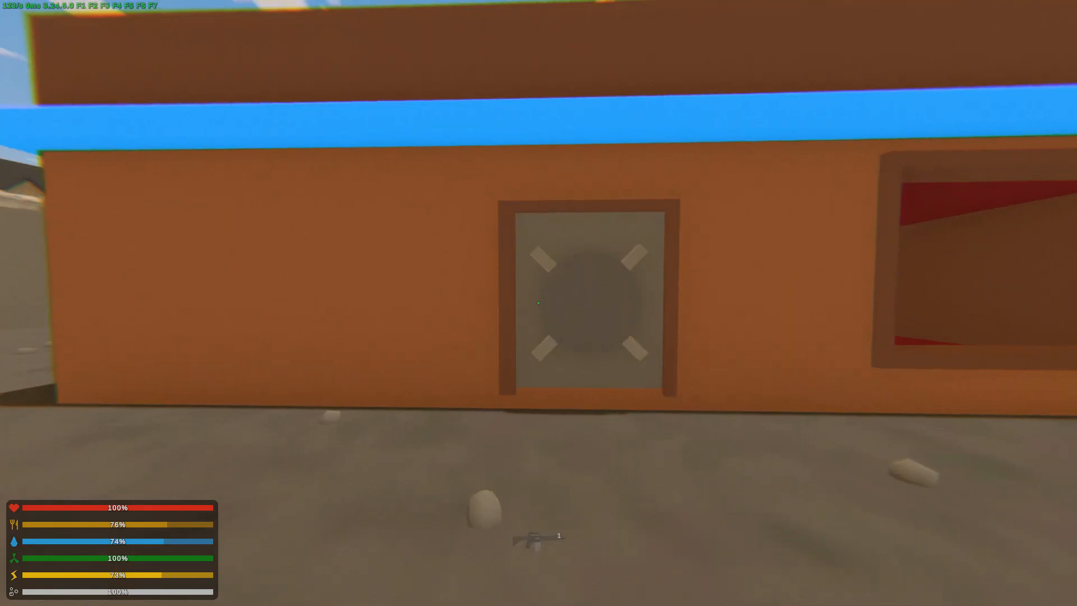
pyautogui.press('F2')
pyautogui.press('w')
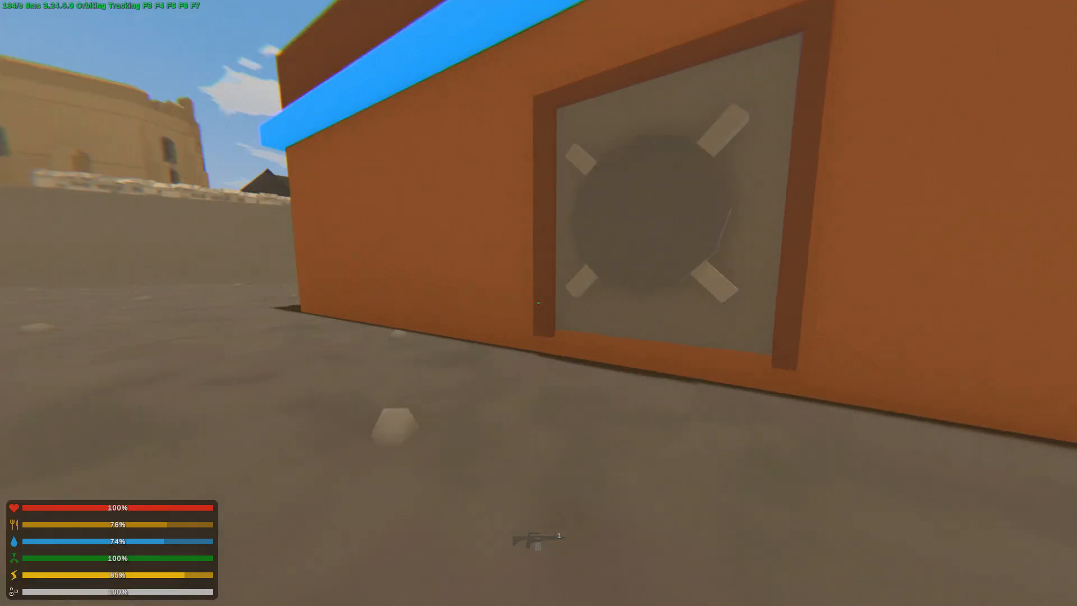
pyautogui.press('w')
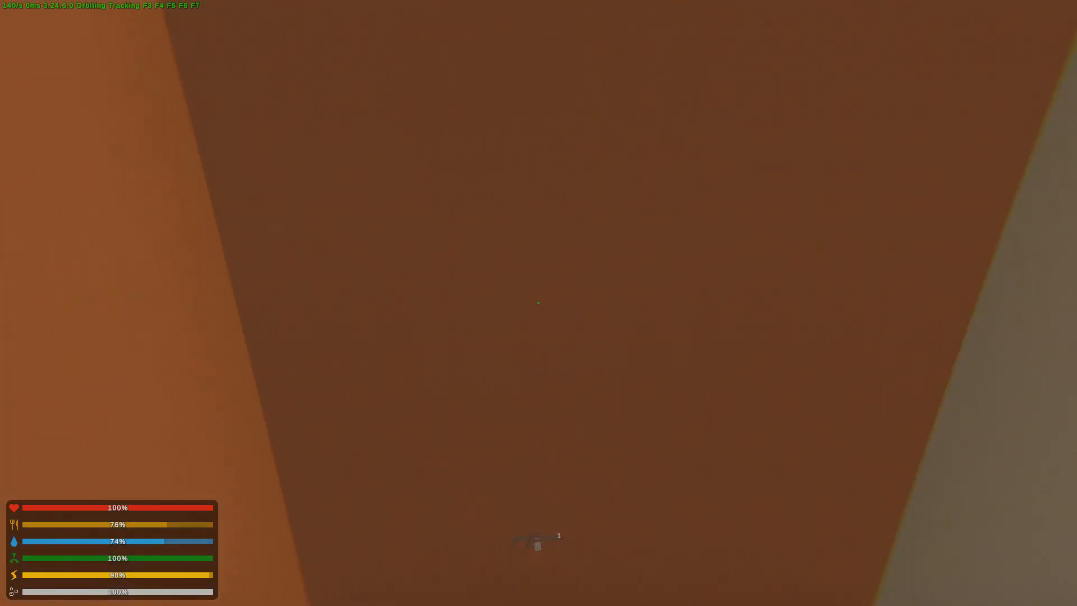
pyautogui.press('w')
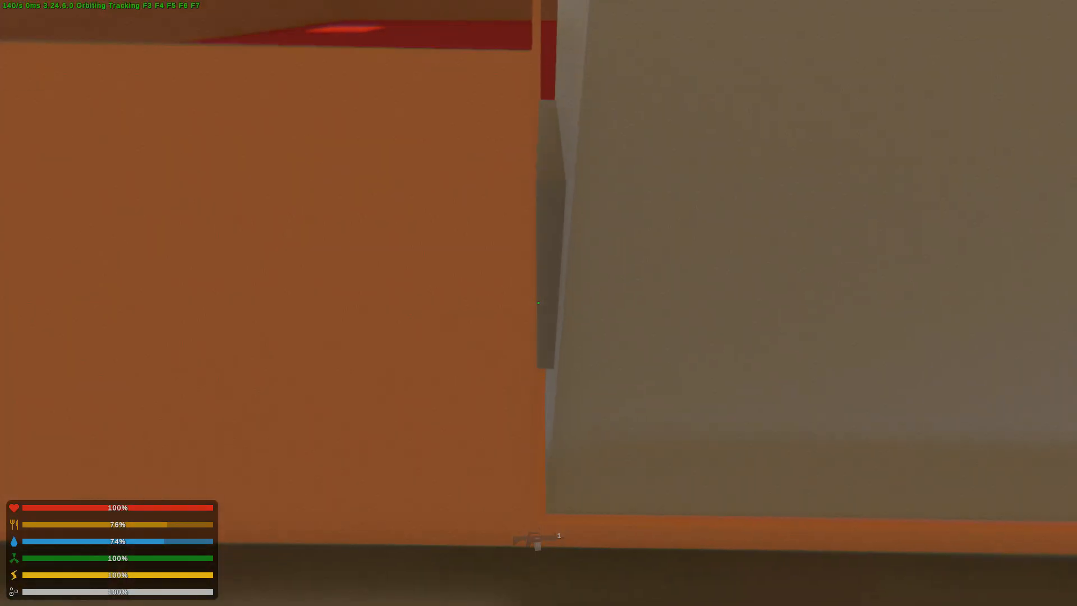
pyautogui.press('w')
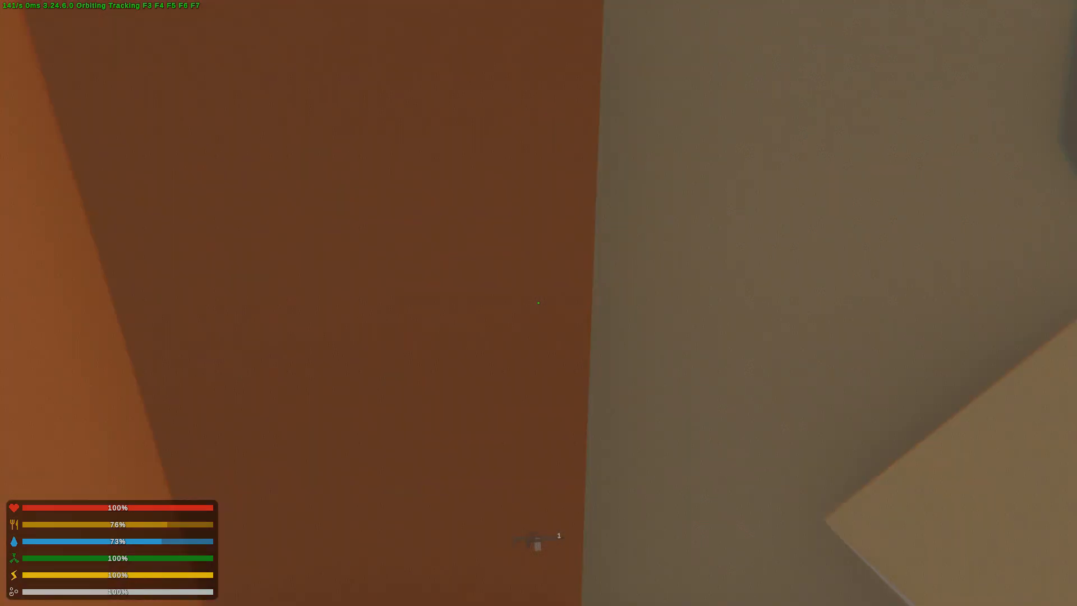
pyautogui.press('w')
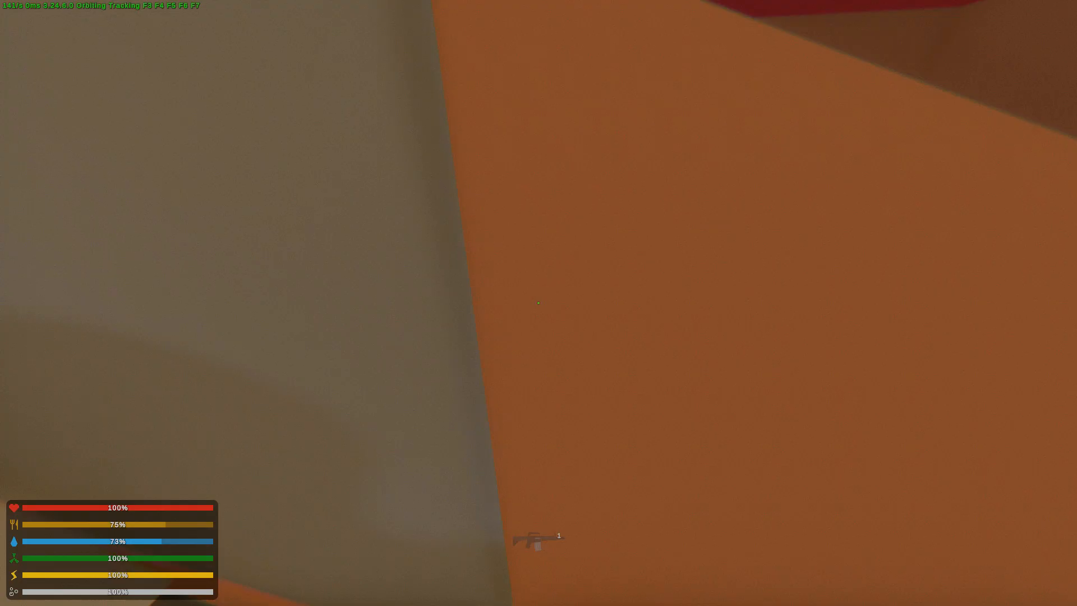
pyautogui.press('w')
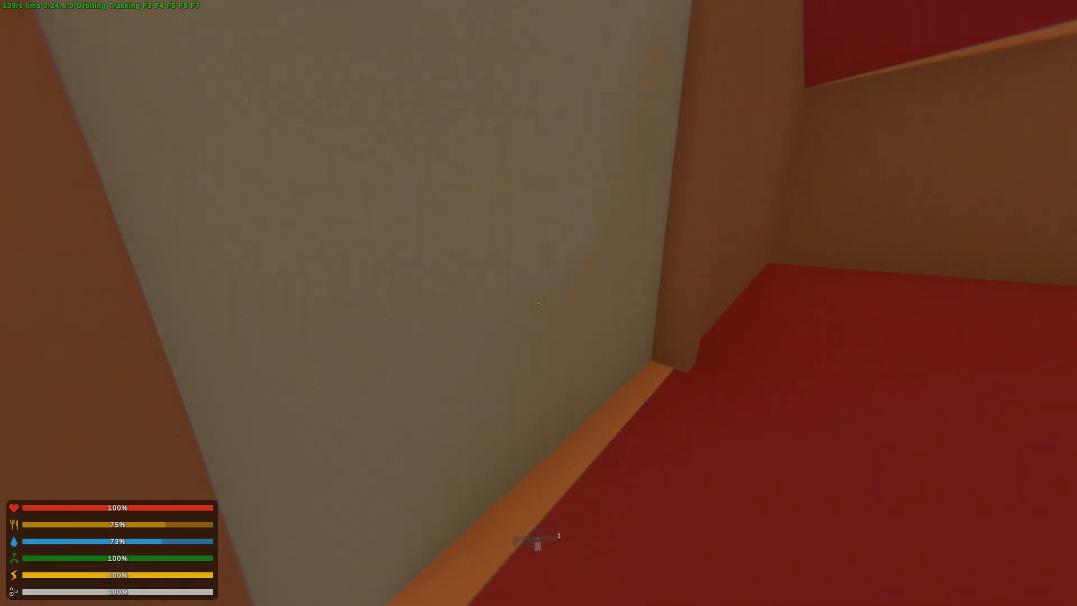
pyautogui.press('s')
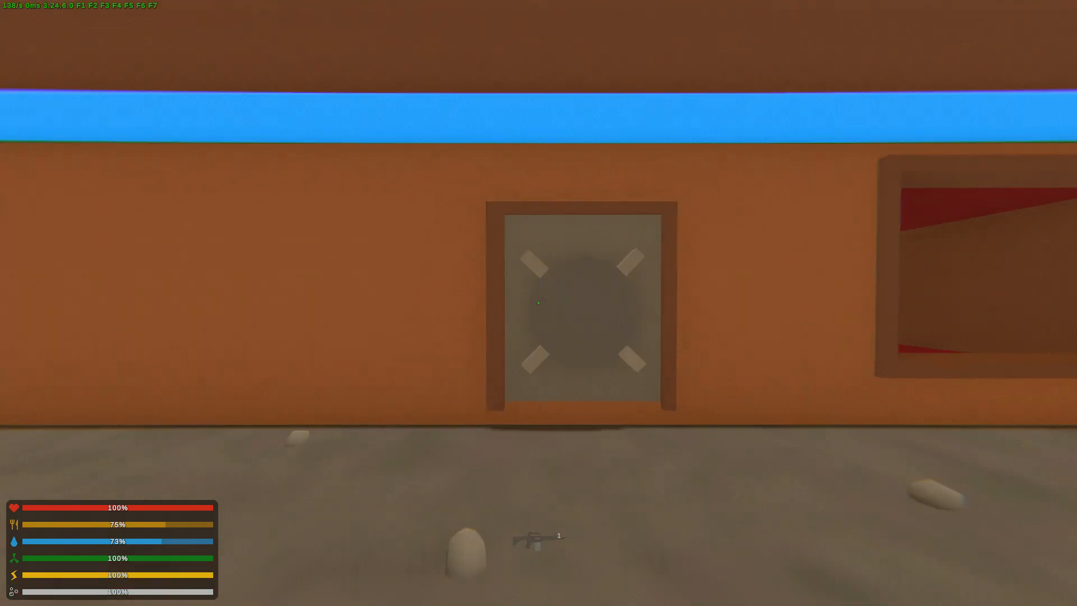
pyautogui.press('s')
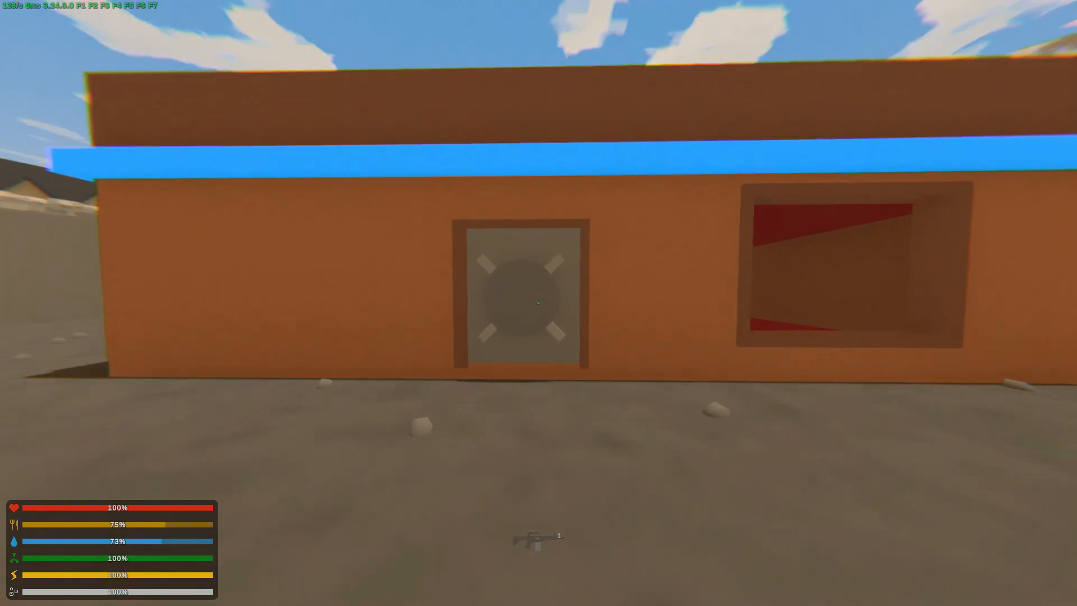
# Leave the game for the browser's forum guide and open its linked Layers page in the Unturned documentation
pyautogui.press('Escape')
pyautogui.hotkey('alt', 'Tab')
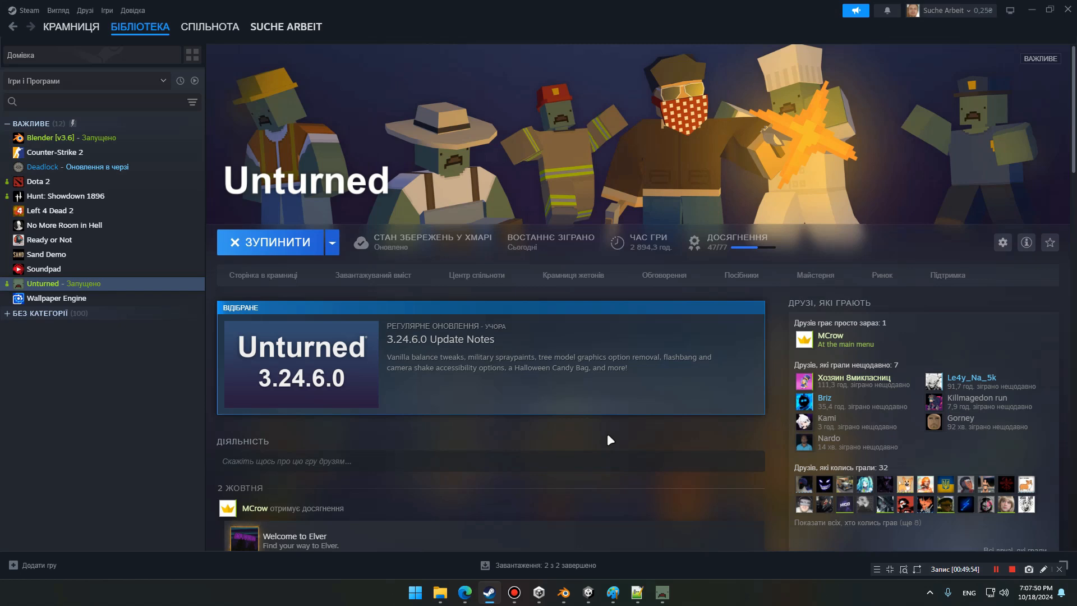
pyautogui.click(466, 595)
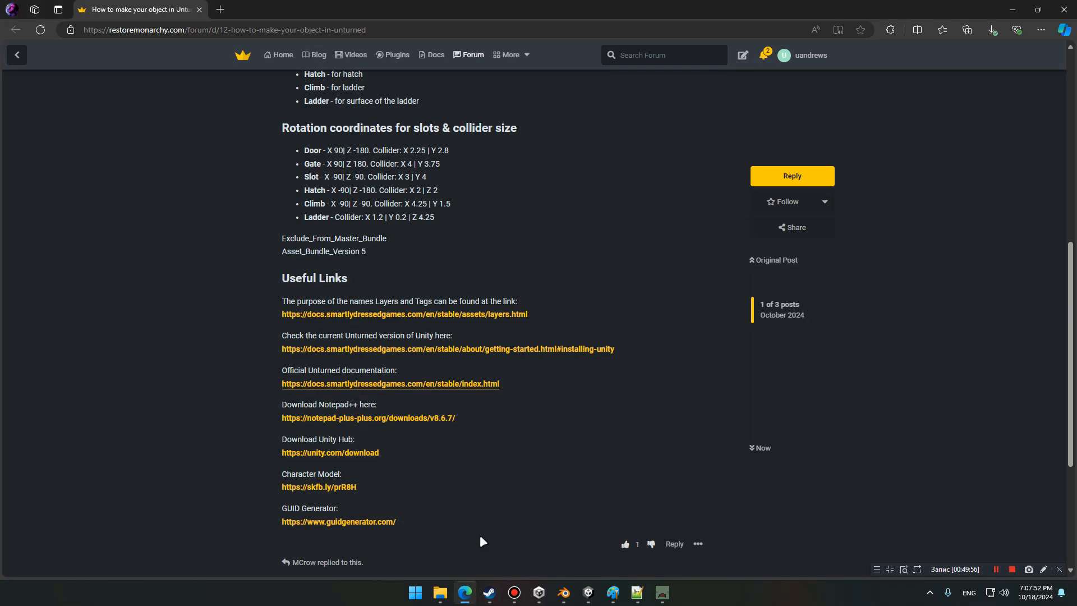
pyautogui.click(496, 315)
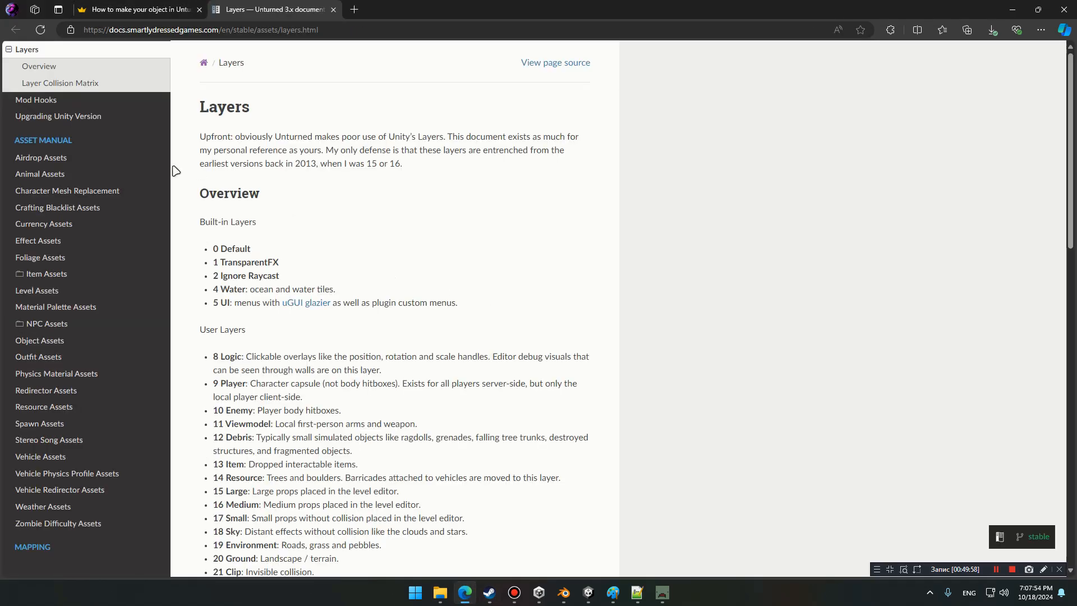
# Look through the documentation's table of contents, from the modding introduction and asset manual to servers and data types
pyautogui.scroll(-6, 109, 247)
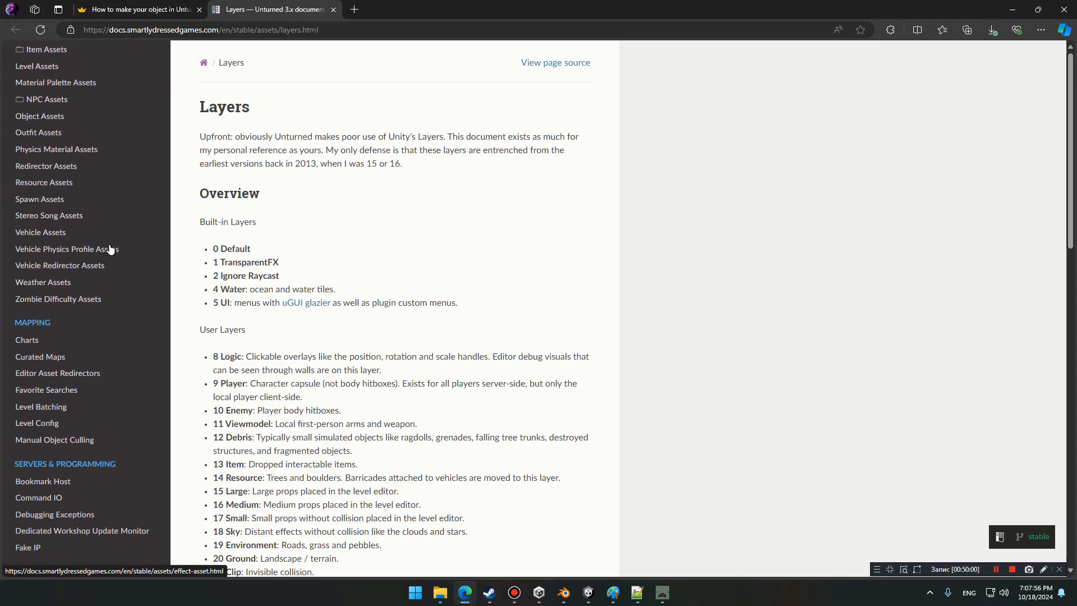
pyautogui.scroll(-2, 90, 280)
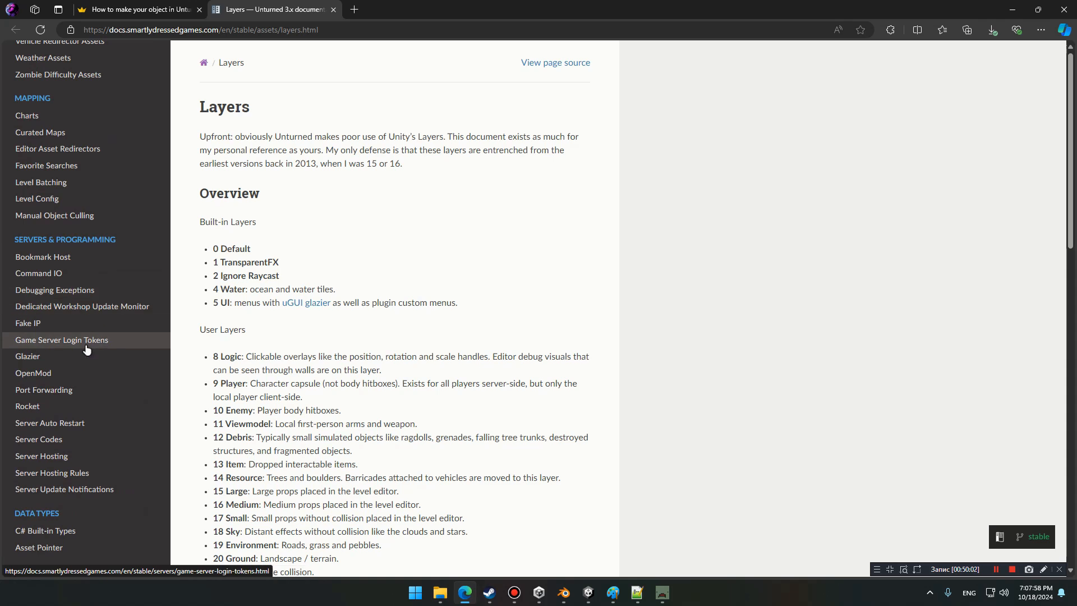
pyautogui.scroll(2, 84, 331)
pyautogui.scroll(4, 84, 331)
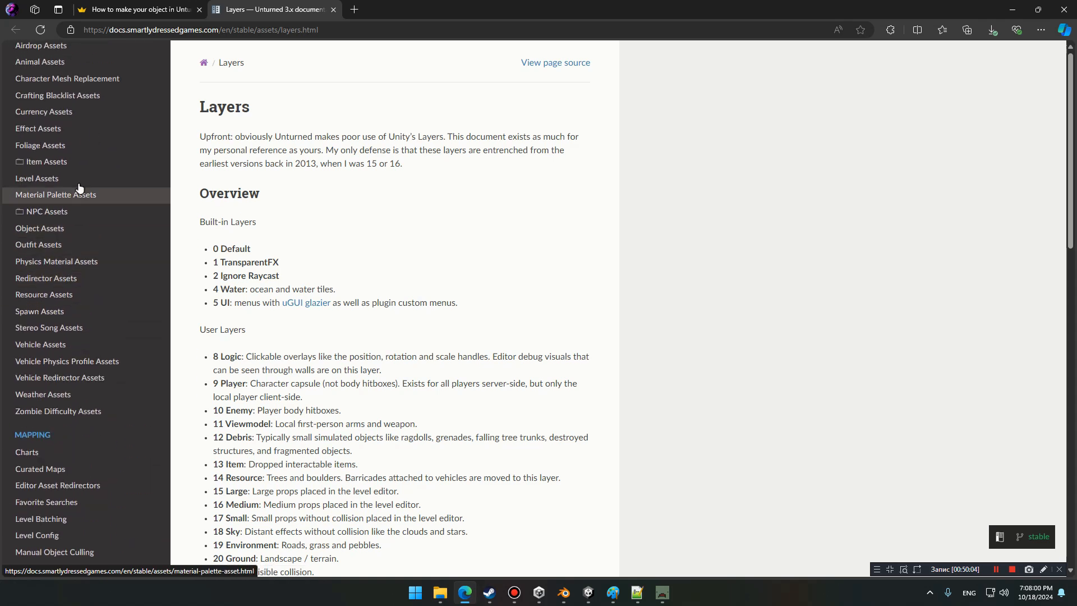
pyautogui.scroll(1, 89, 185)
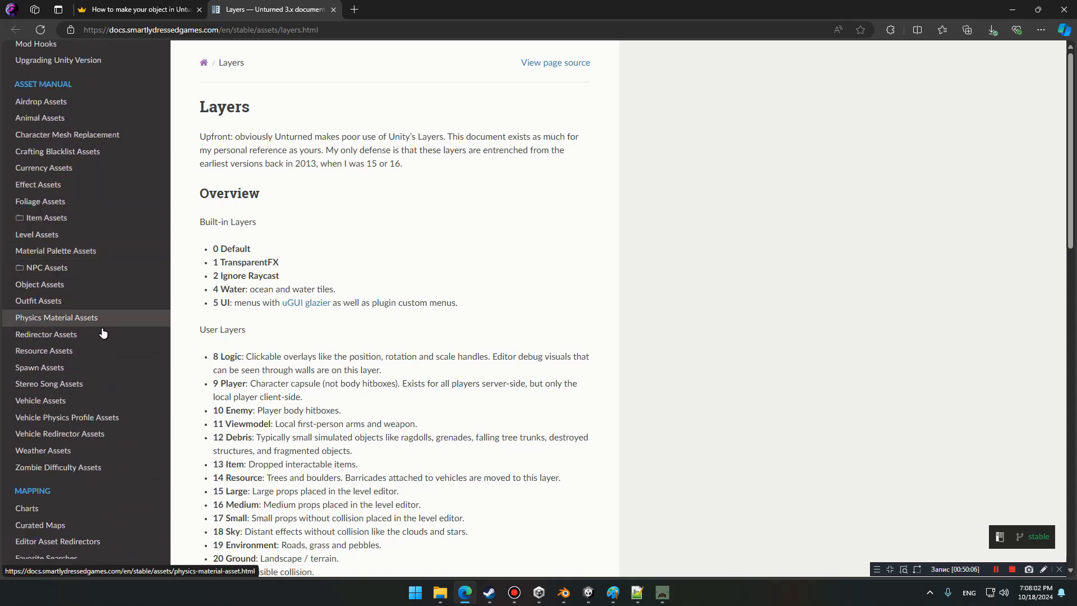
pyautogui.scroll(6, 101, 345)
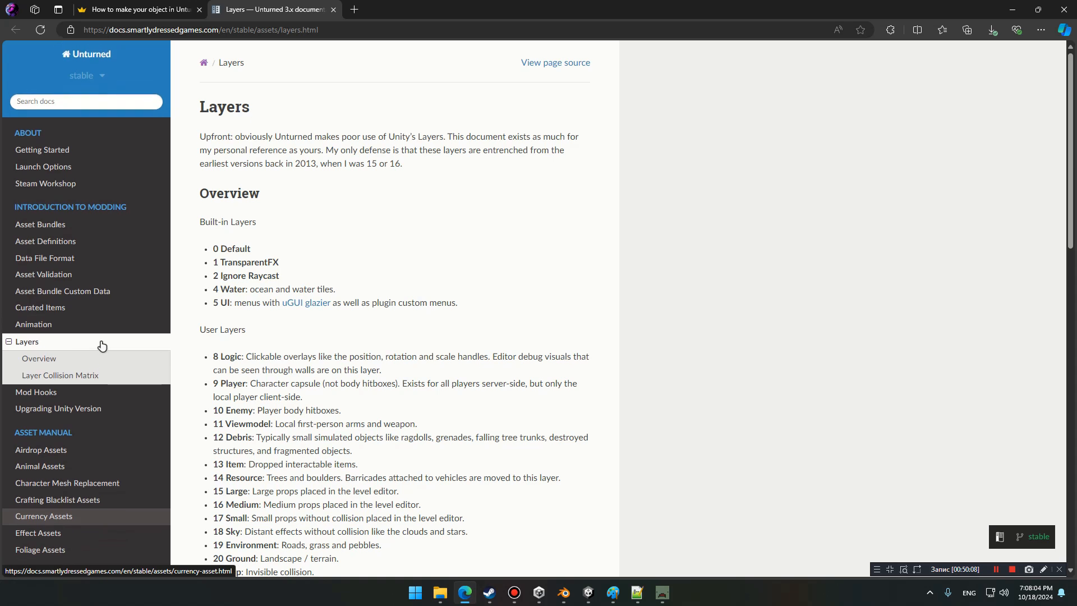
pyautogui.scroll(-4, 102, 345)
pyautogui.scroll(-1, 111, 289)
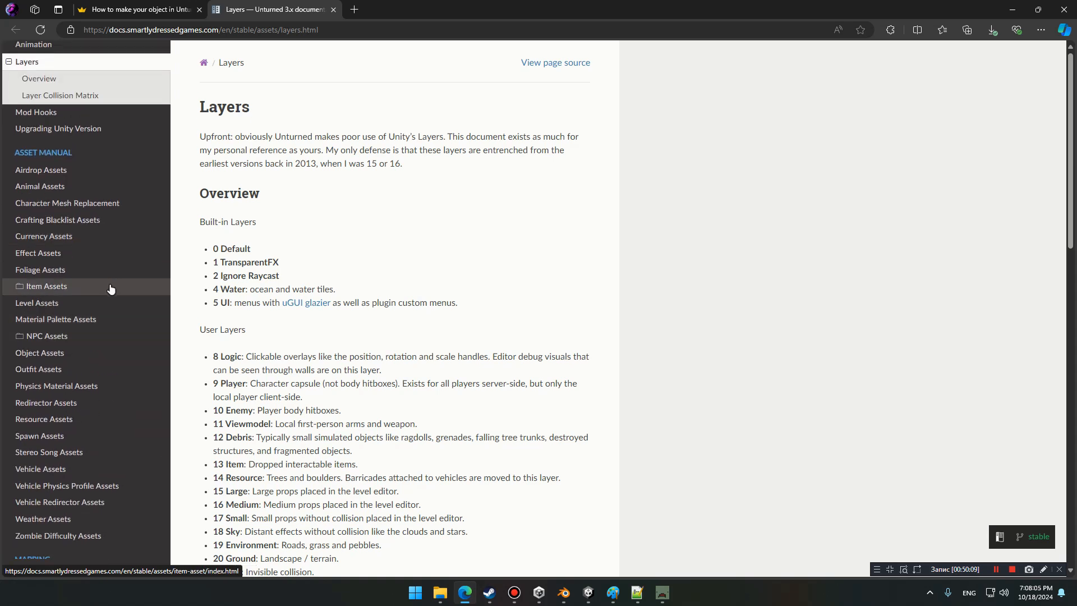
# Open the Object Assets page and skim its object properties, LOD, Interactables and Rubble sections
pyautogui.click(95, 353)
pyautogui.scroll(-1, 331, 235)
pyautogui.scroll(-20, 331, 235)
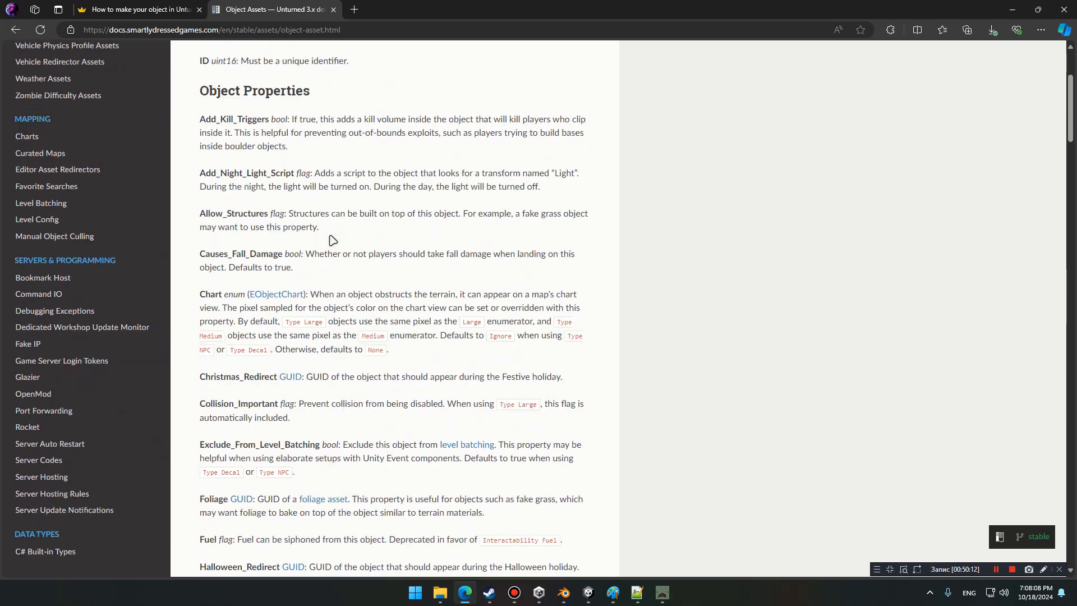
pyautogui.scroll(-15, 314, 231)
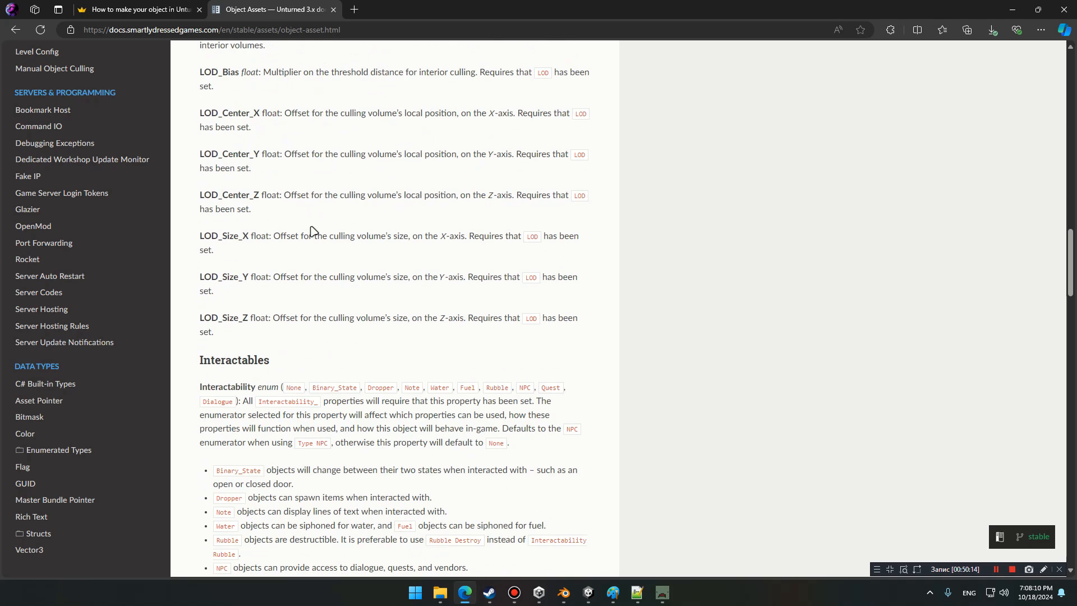
pyautogui.scroll(-14, 310, 234)
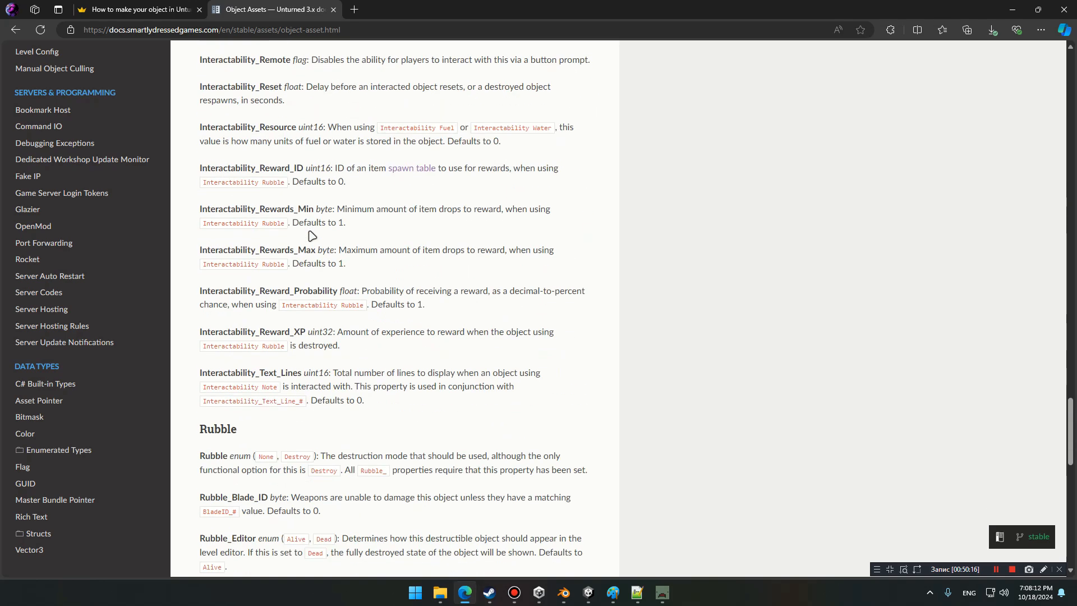
pyautogui.scroll(15, 311, 233)
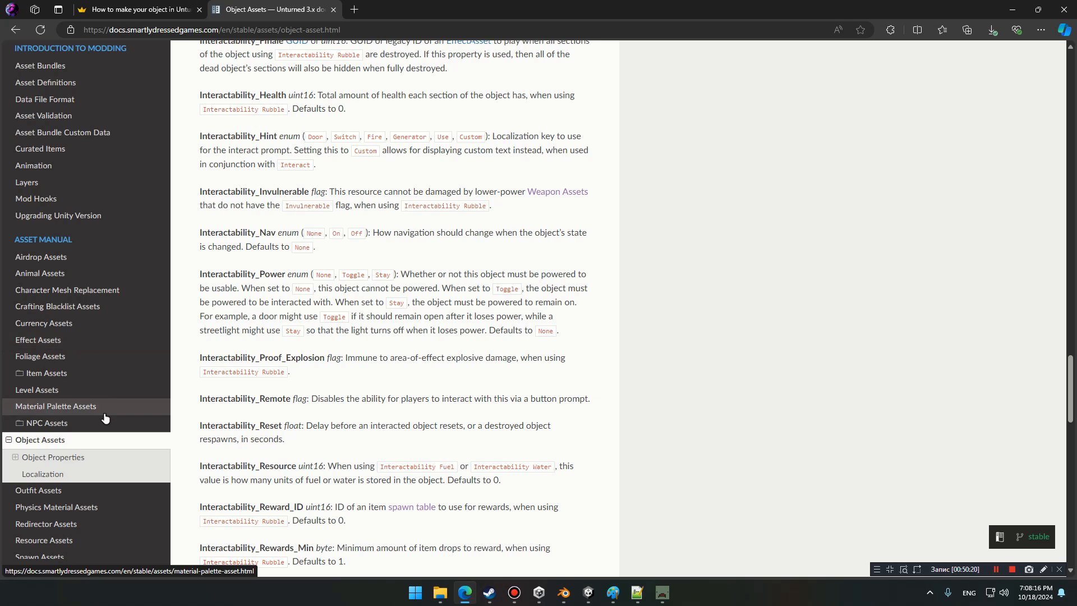
pyautogui.scroll(3, 103, 392)
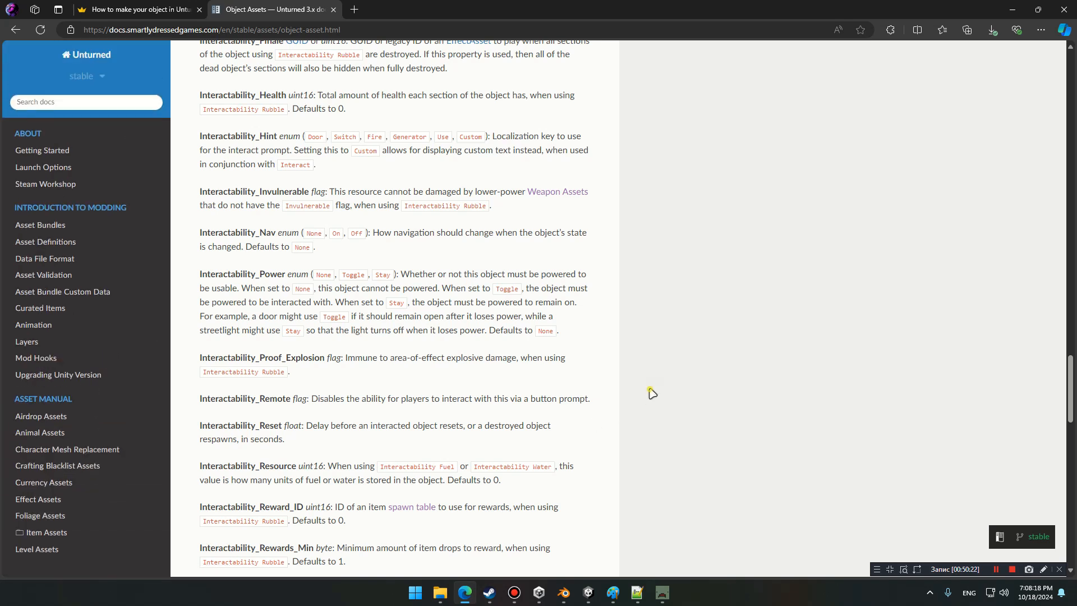